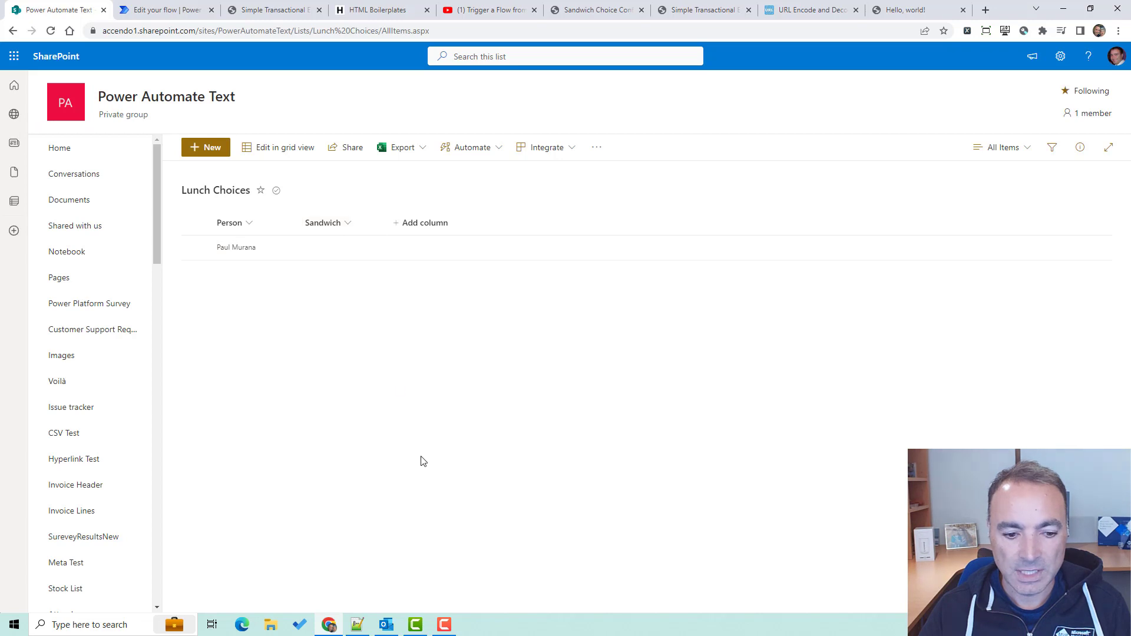
- Pick Cheese and Beetroot in the Lunch Choice email, then check the Lunch Choices list
{"action": "left_click", "coordinate": [387, 624]}
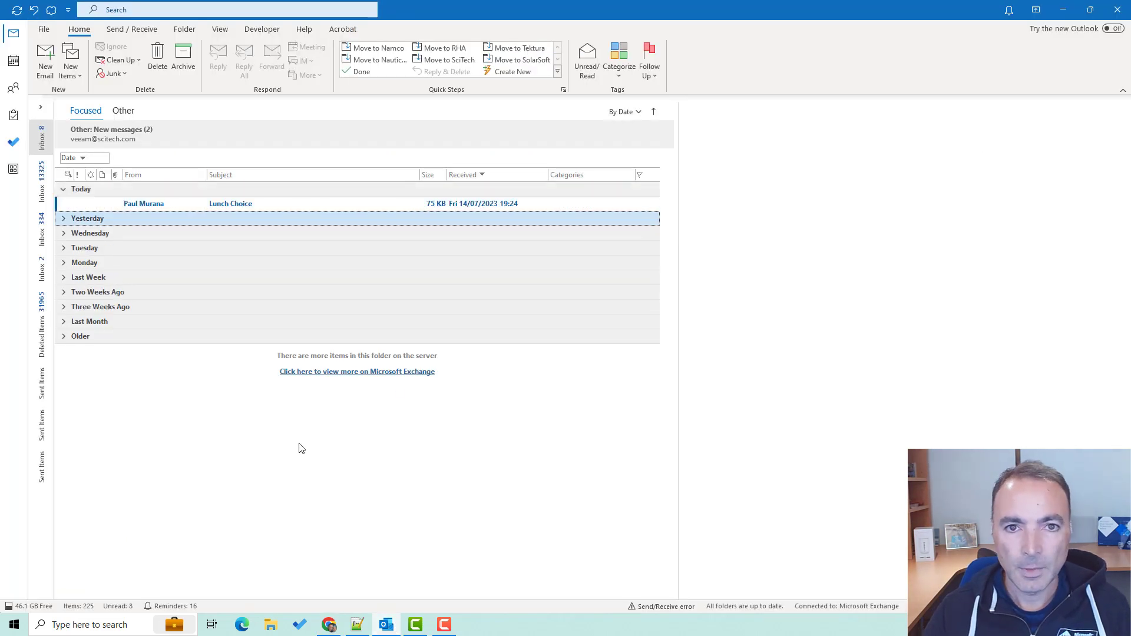
{"action": "left_click", "coordinate": [248, 206]}
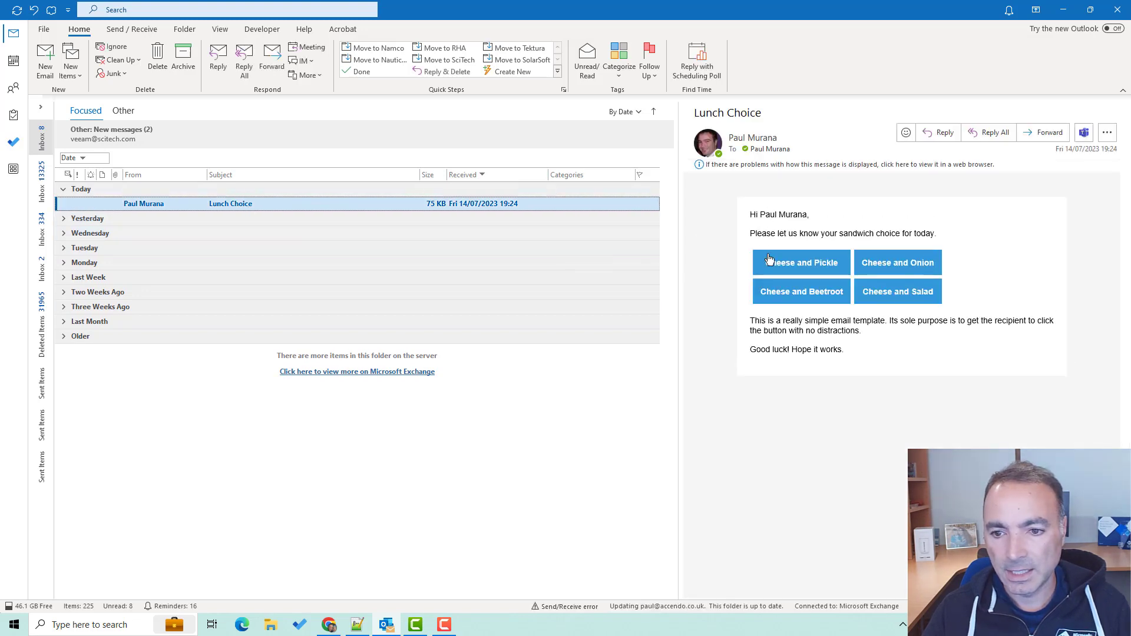
{"action": "left_click", "coordinate": [798, 292]}
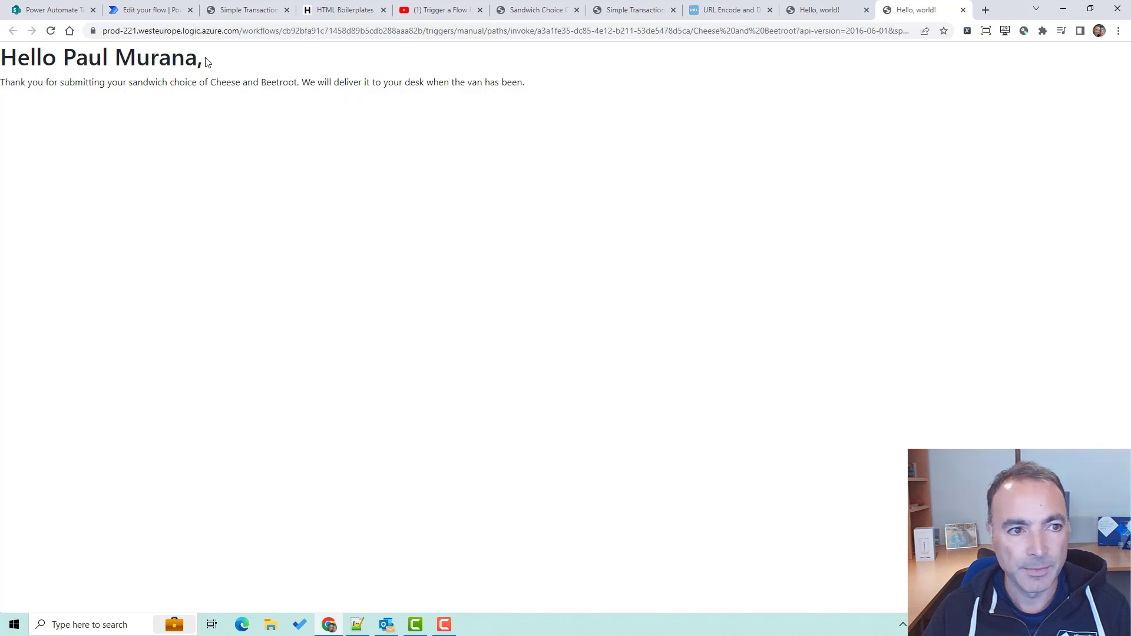
{"action": "left_click", "coordinate": [56, 12]}
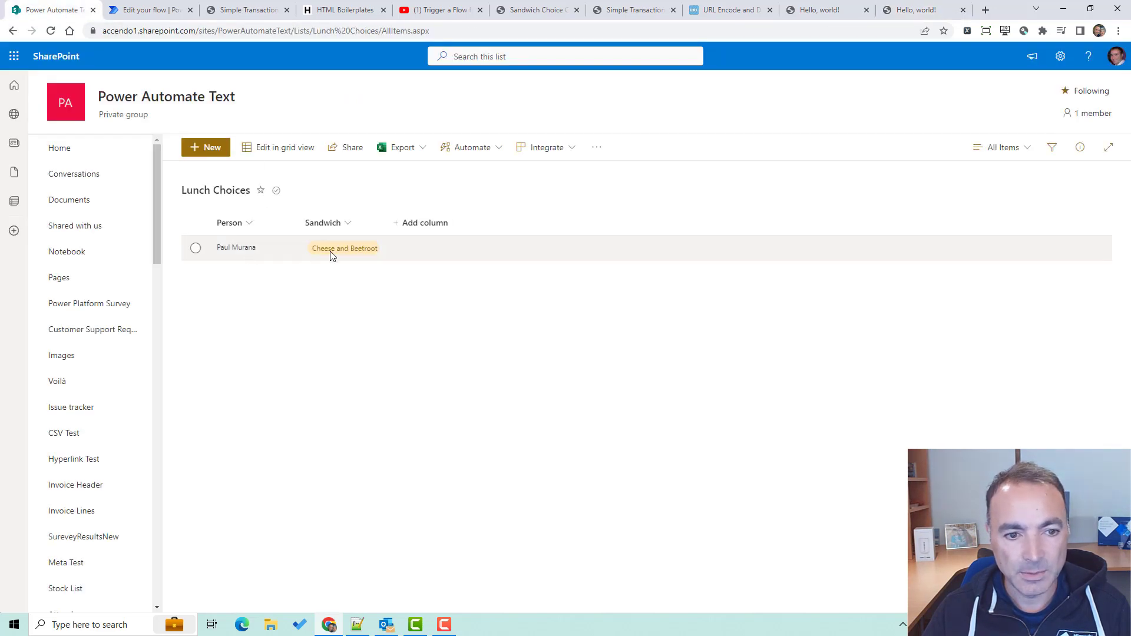
- Pick Cheese and Onion in the email and return to the Lunch Choices list
{"action": "left_click", "coordinate": [386, 625]}
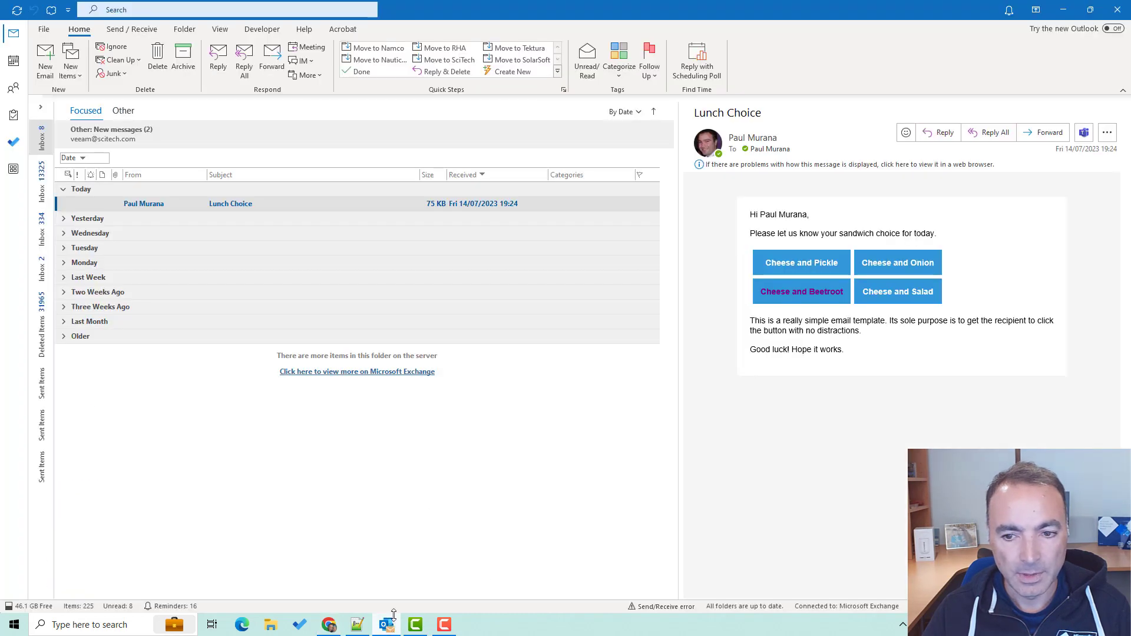
{"action": "left_click", "coordinate": [885, 272]}
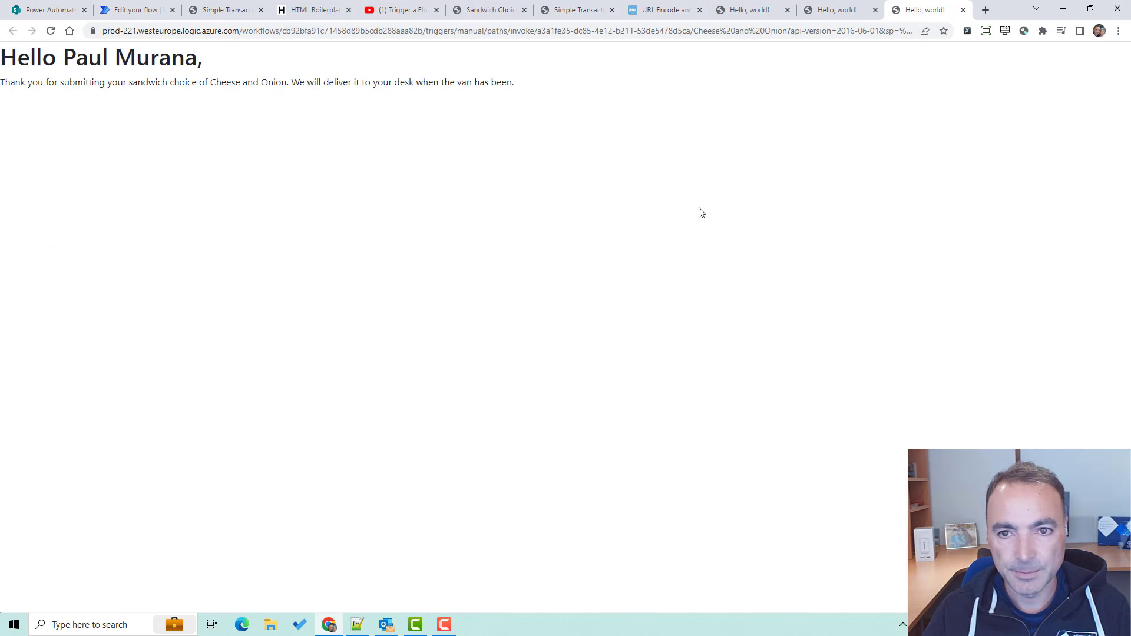
{"action": "left_click", "coordinate": [47, 9]}
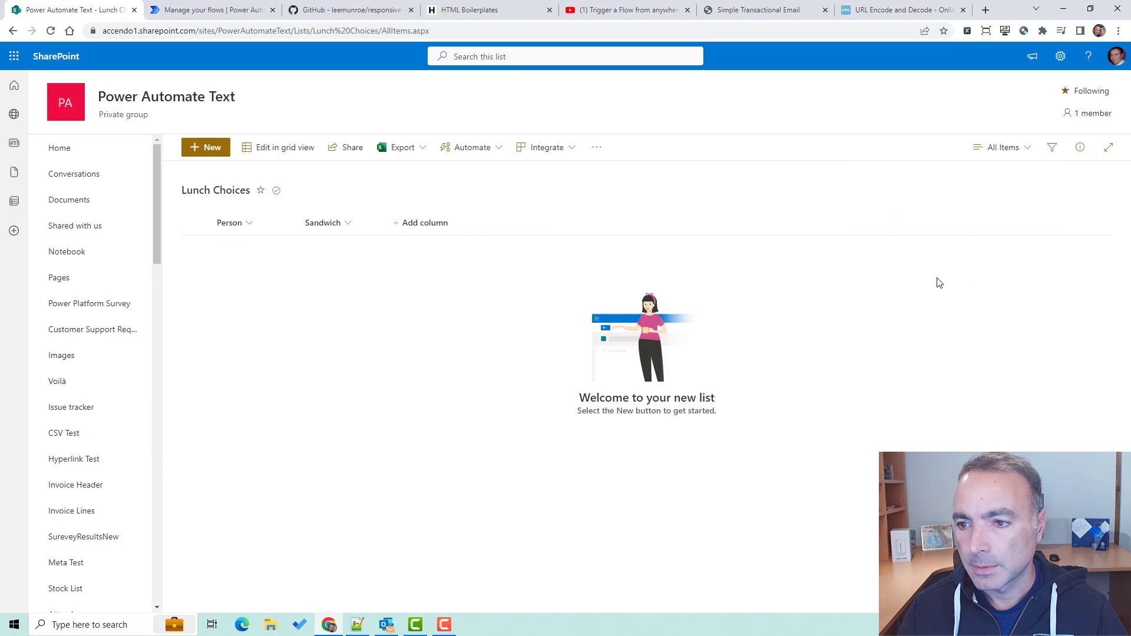
{"action": "left_click", "coordinate": [1061, 56]}
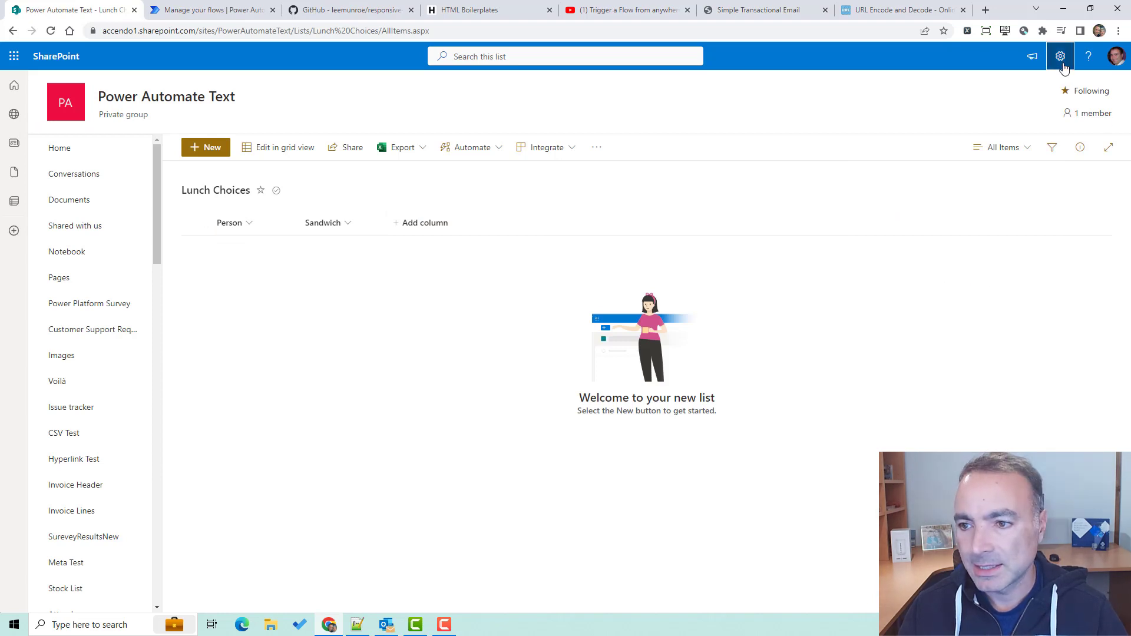
{"action": "left_click", "coordinate": [973, 178]}
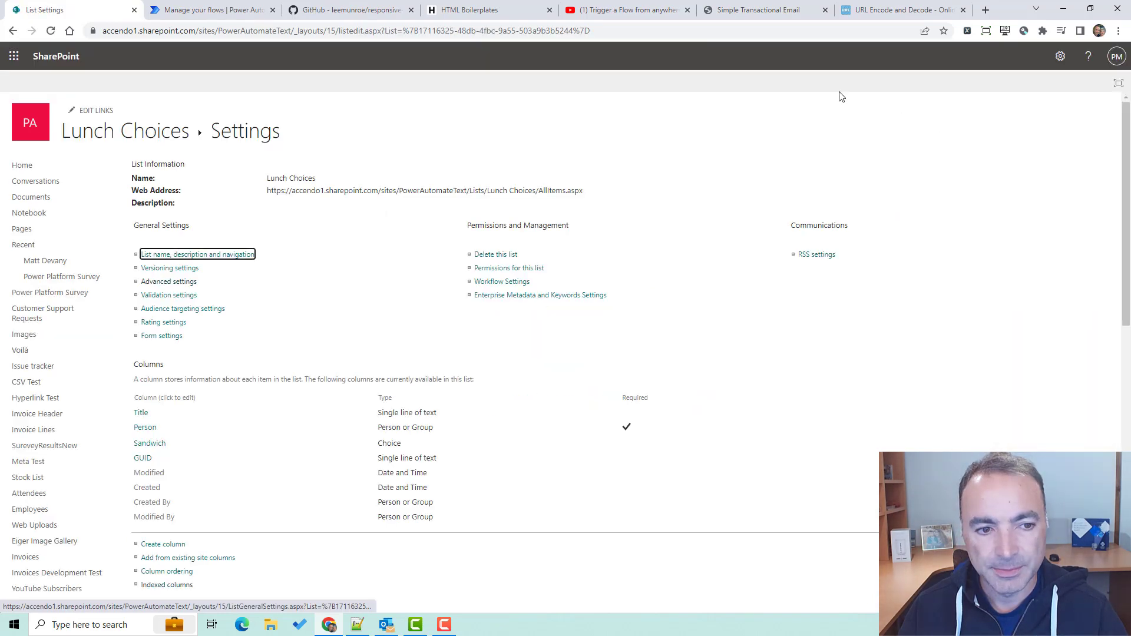
{"action": "left_click", "coordinate": [143, 463]}
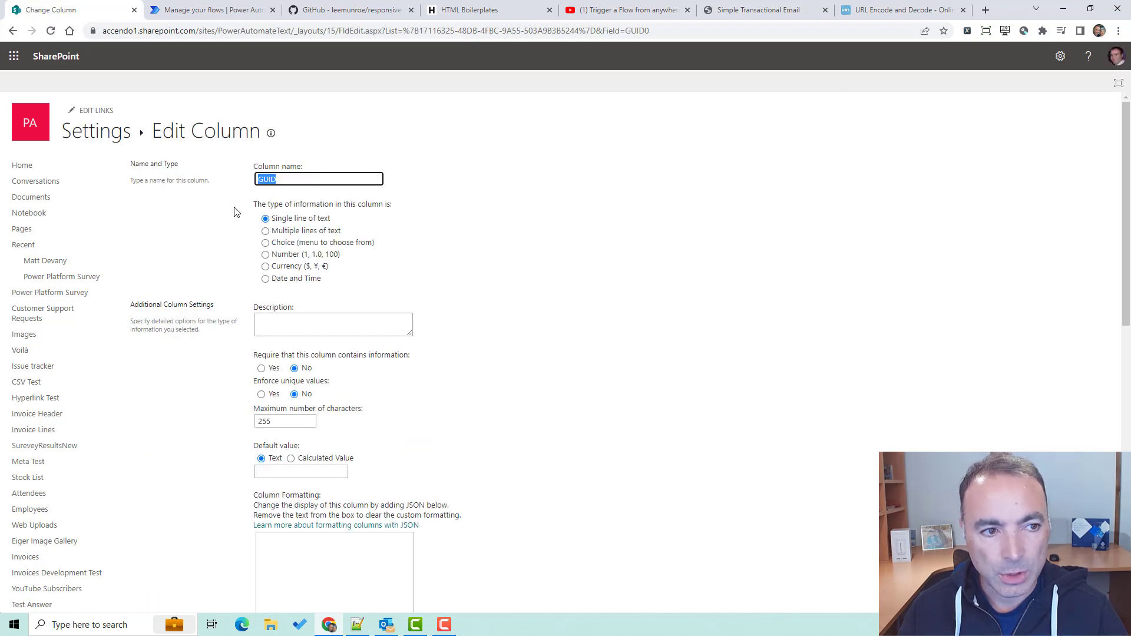
{"action": "left_click", "coordinate": [114, 141]}
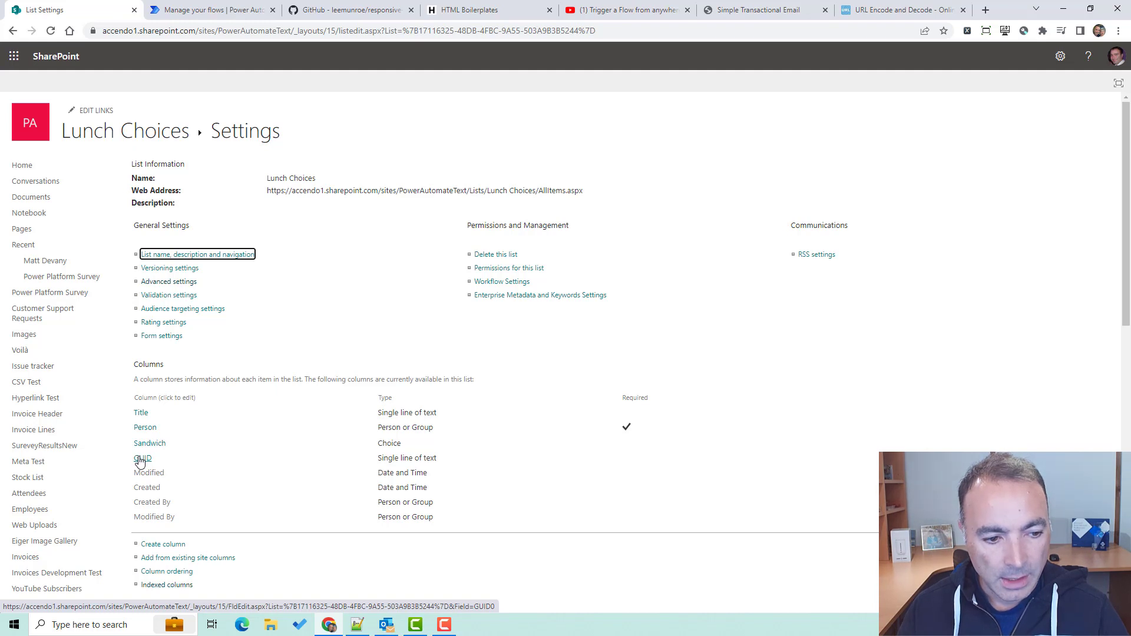
{"action": "left_click", "coordinate": [156, 585]}
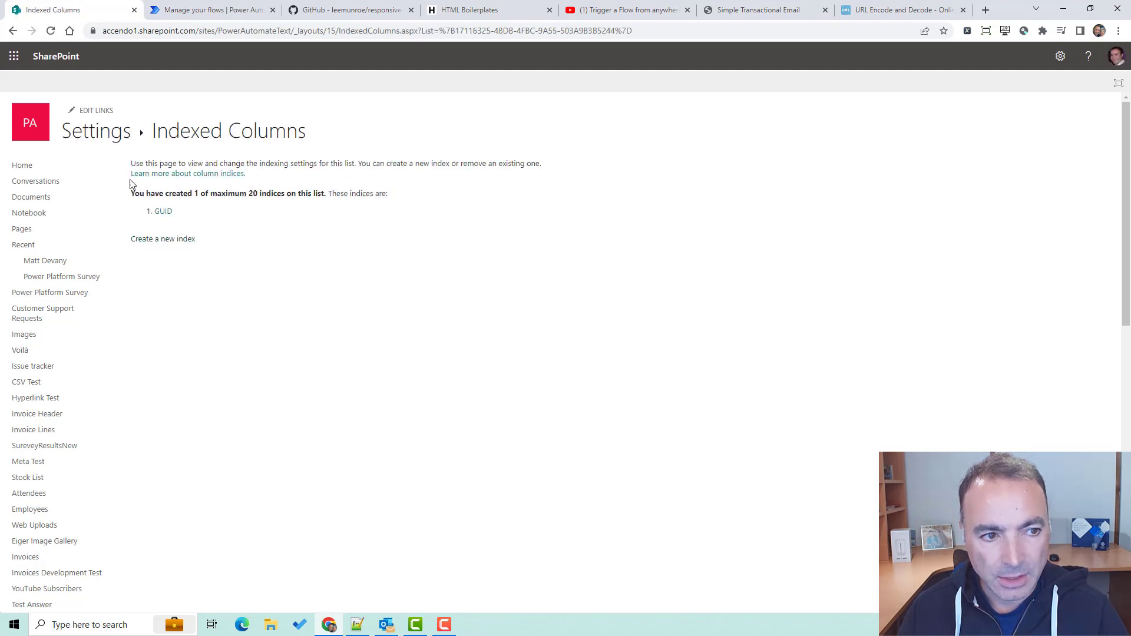
{"action": "left_click", "coordinate": [13, 31]}
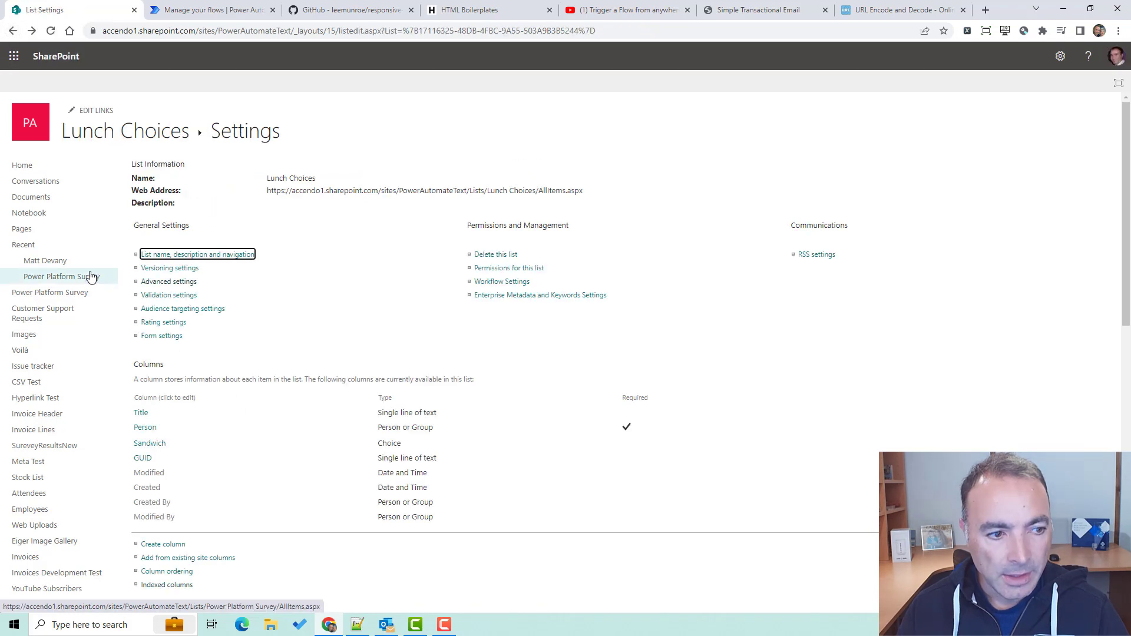
{"action": "left_click", "coordinate": [146, 139]}
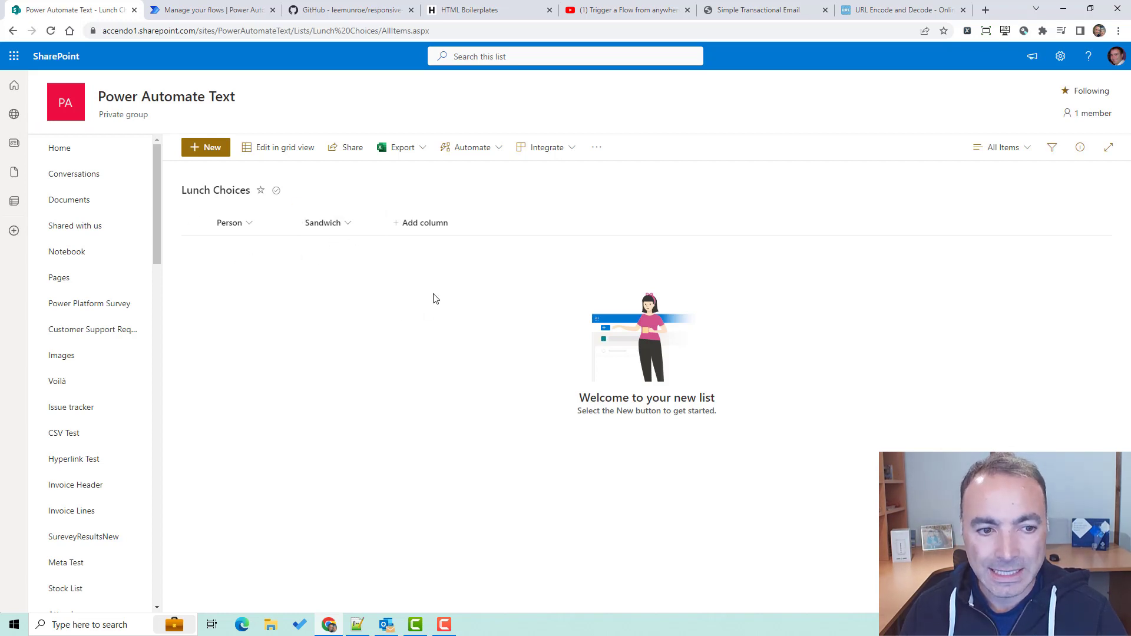
- Create the instant cloud flow 'Receive Lunch Choice' with the 'When an HTTP request is received' trigger
{"action": "left_click", "coordinate": [229, 12]}
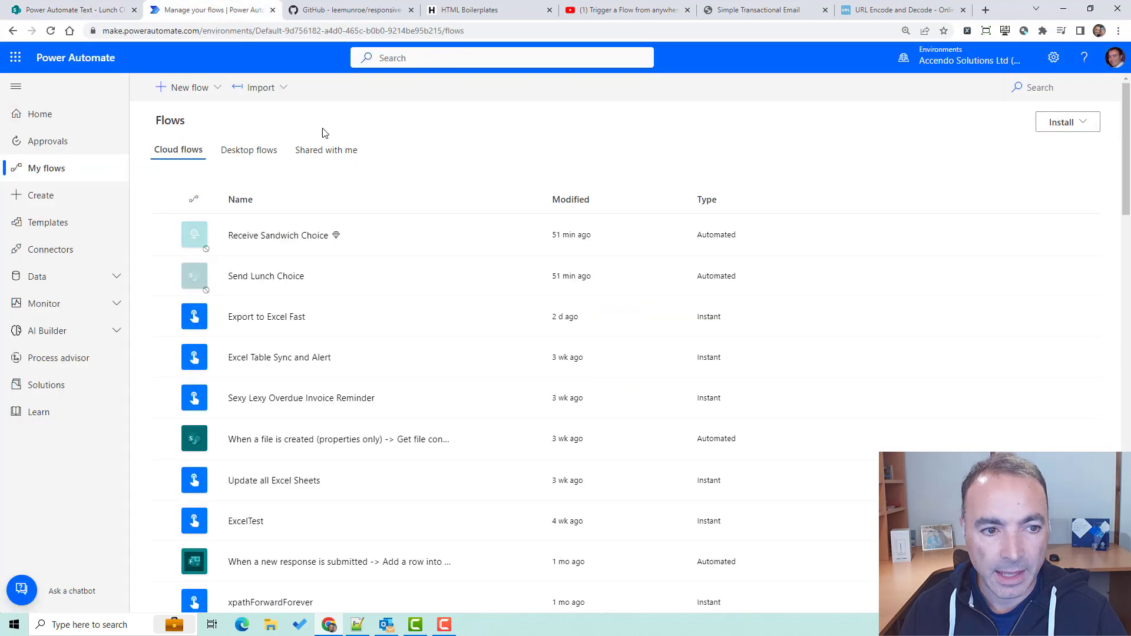
{"action": "left_click", "coordinate": [207, 87]}
{"action": "left_click", "coordinate": [222, 230]}
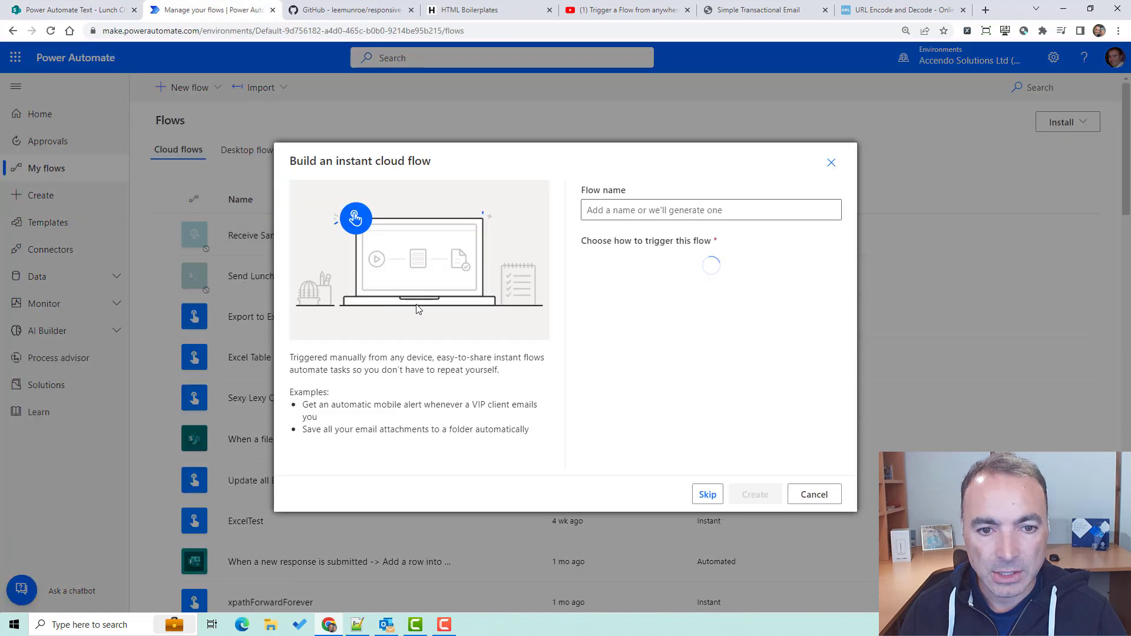
{"action": "left_click", "coordinate": [613, 212]}
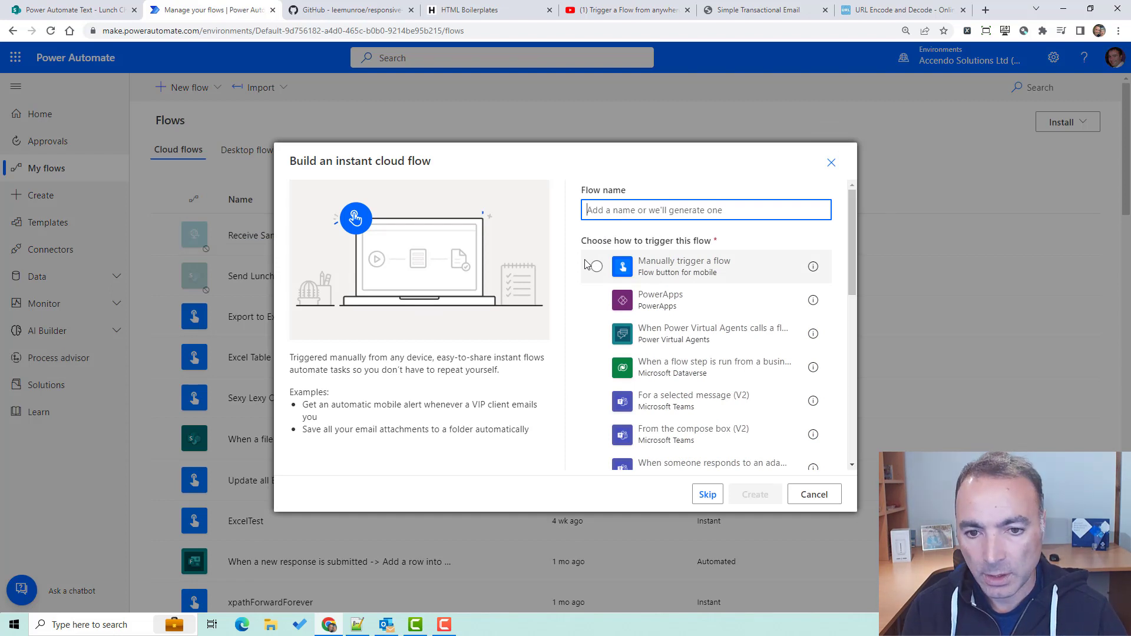
{"action": "type", "text": "Receive Lunch Choice"}
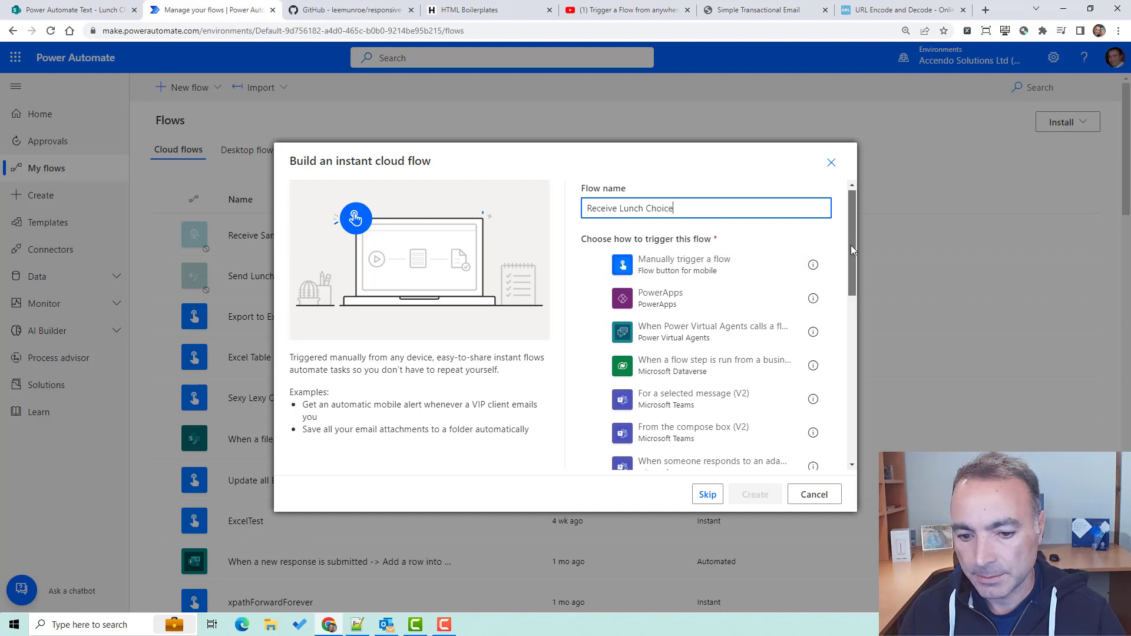
{"action": "left_click_drag", "start_coordinate": [852, 247], "coordinate": [852, 412]}
{"action": "left_click", "coordinate": [633, 455]}
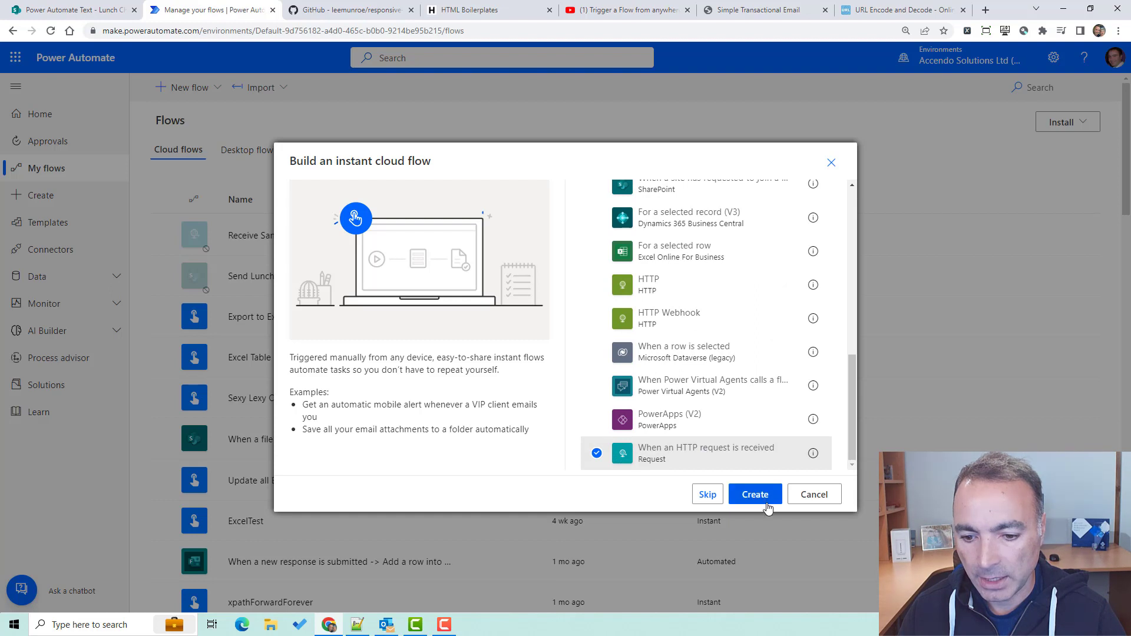
{"action": "left_click", "coordinate": [767, 505]}
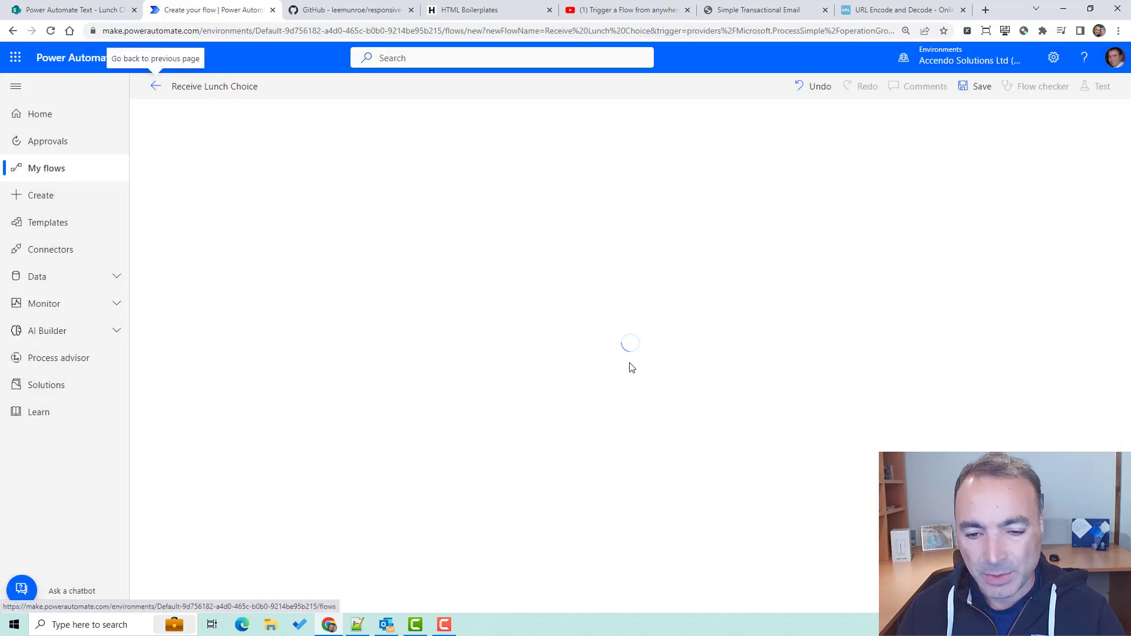
- Set the HTTP trigger's method to GET and its relative path to /{guid}/{sandwichChoice}
{"action": "left_click", "coordinate": [532, 119]}
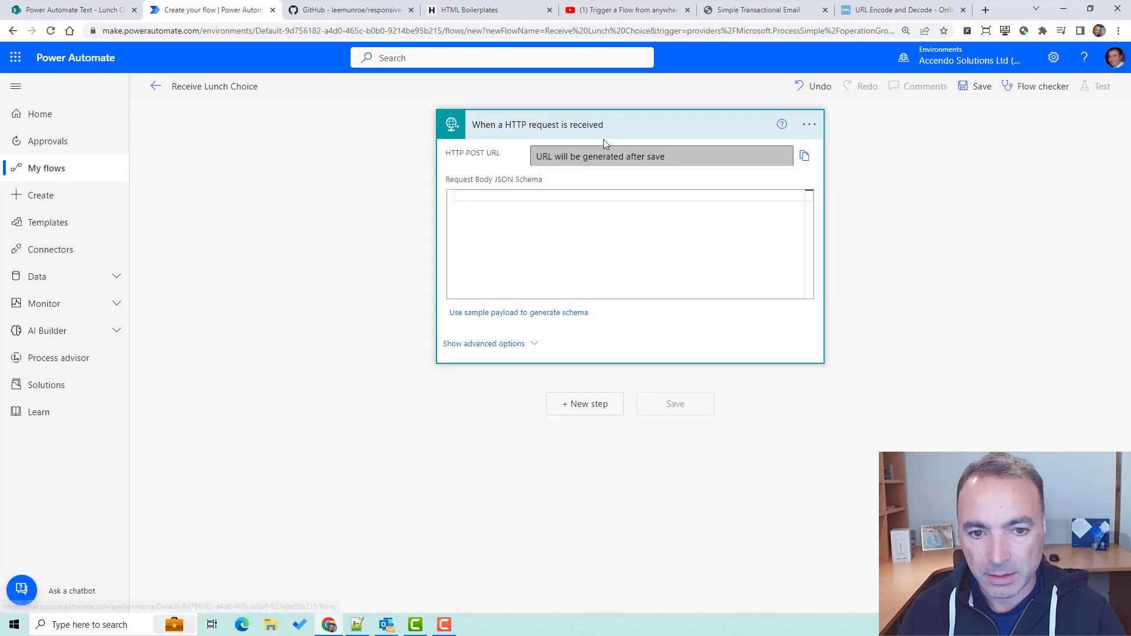
{"action": "left_click", "coordinate": [537, 347]}
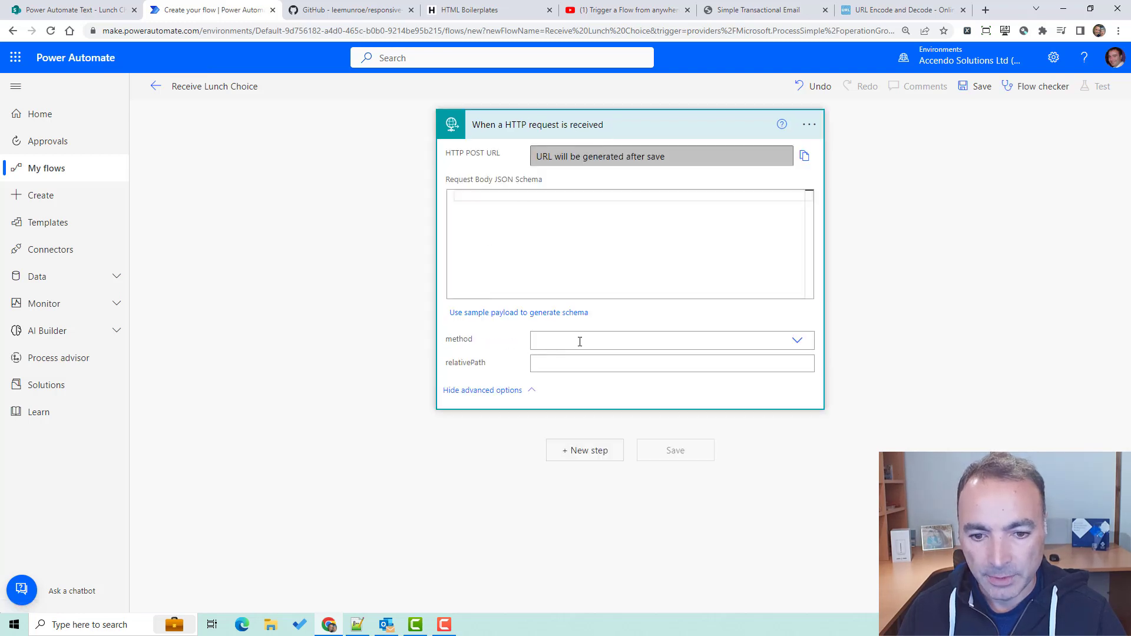
{"action": "left_click", "coordinate": [595, 342]}
{"action": "left_click", "coordinate": [575, 360]}
{"action": "left_click", "coordinate": [576, 364]}
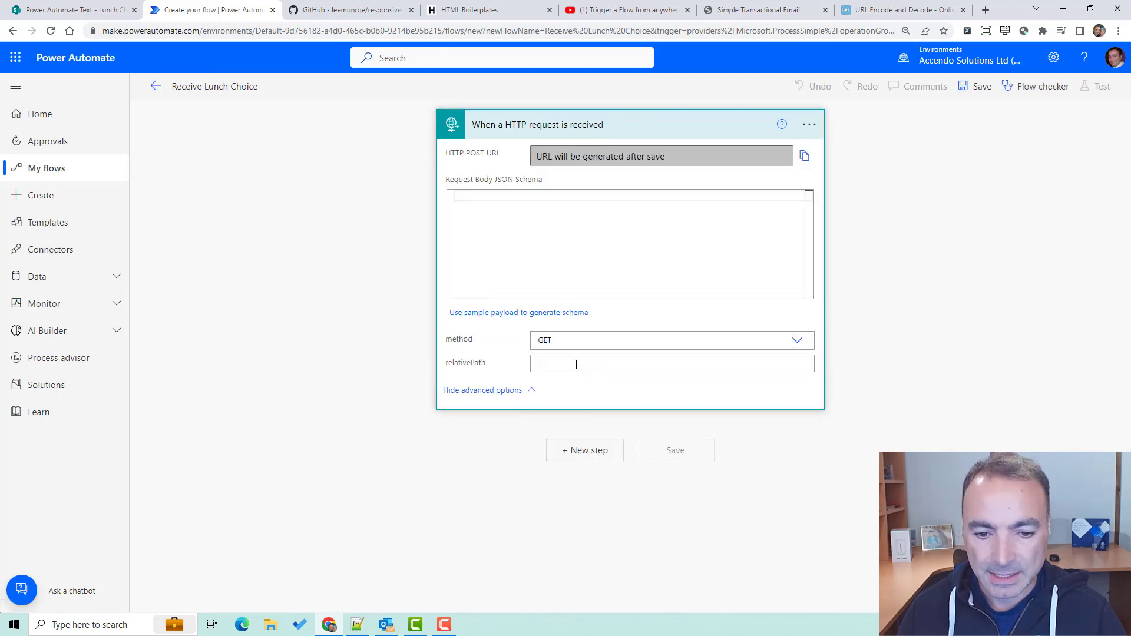
{"action": "type", "text": "/{guid}/{sandwichChoice"}
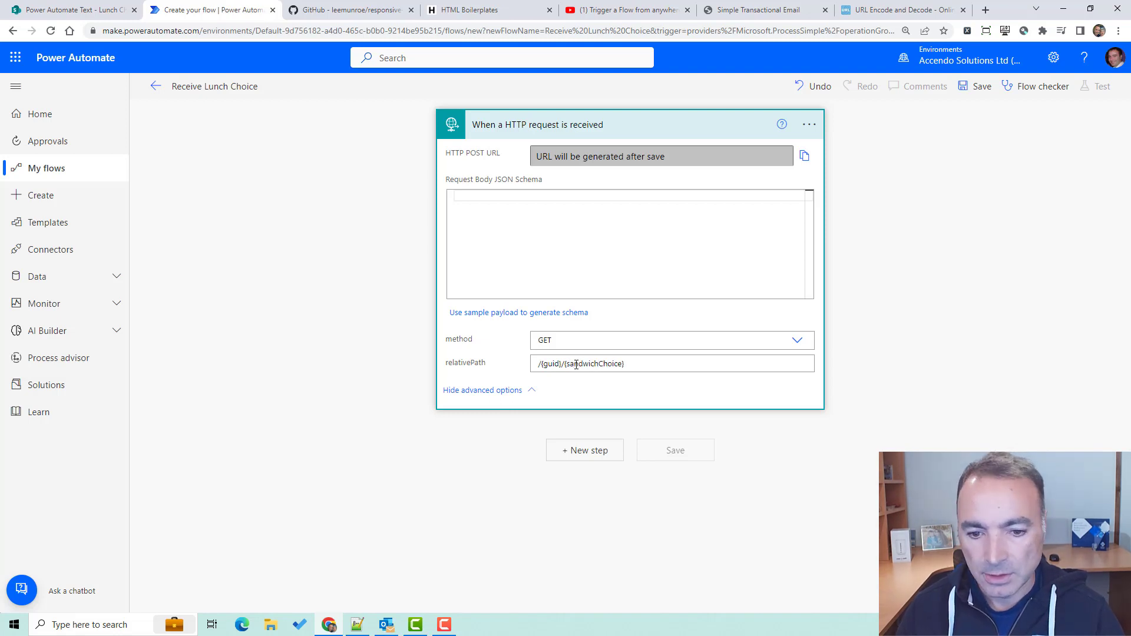
- Add a Compose action holding the guid path parameter, and save the flow
{"action": "left_click", "coordinate": [585, 450]}
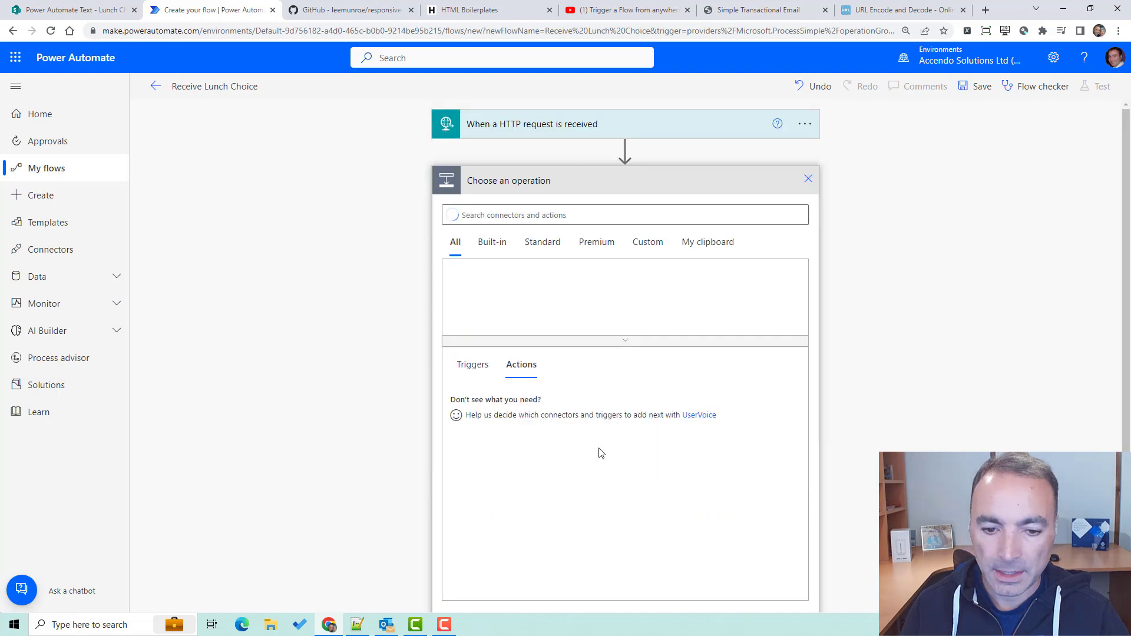
{"action": "type", "text": "compose"}
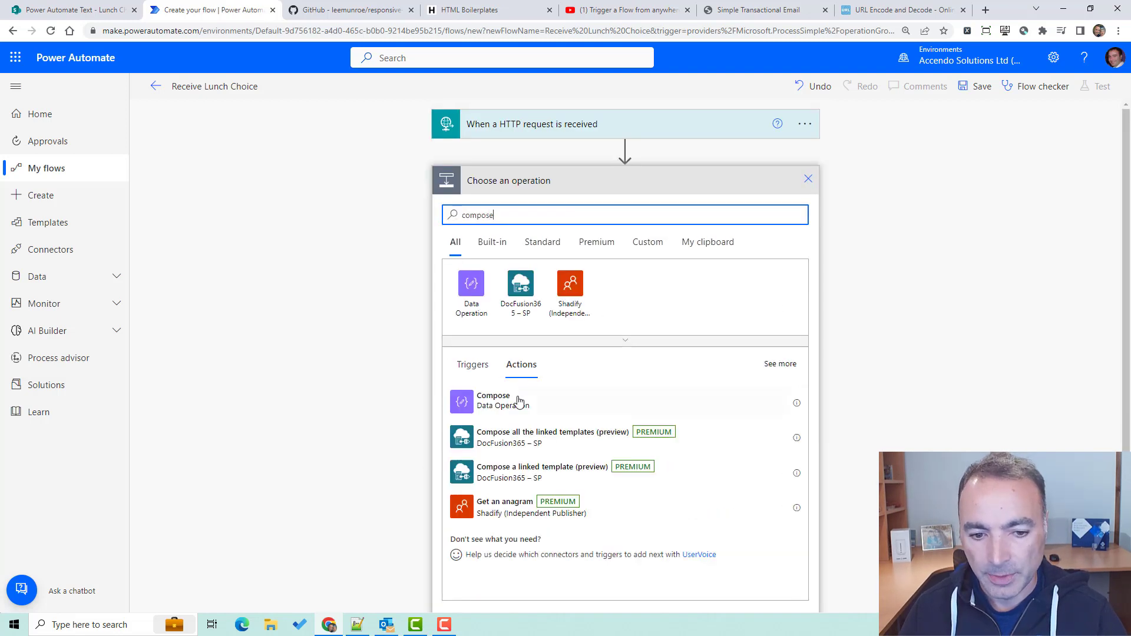
{"action": "left_click", "coordinate": [518, 402]}
{"action": "left_click", "coordinate": [575, 206]}
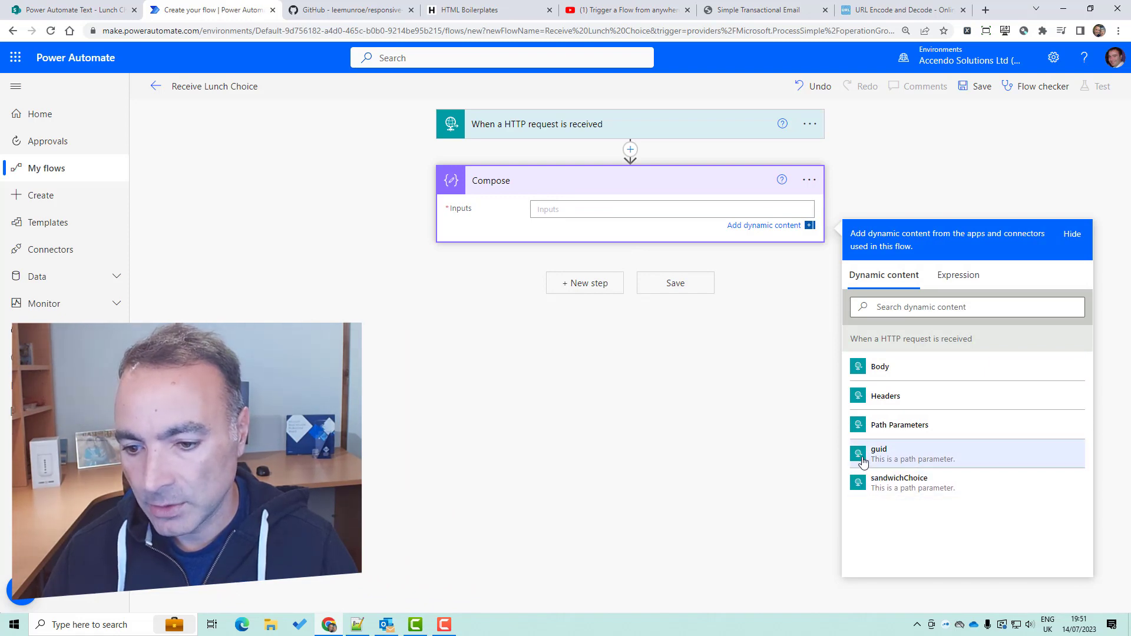
{"action": "left_click", "coordinate": [863, 456]}
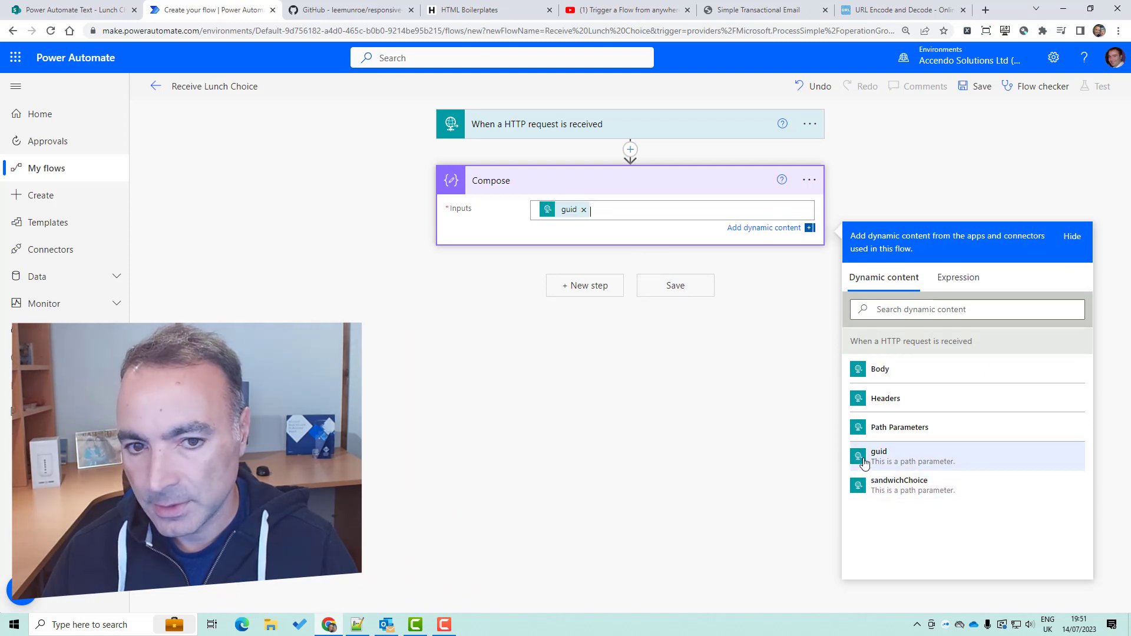
{"action": "left_click", "coordinate": [680, 291]}
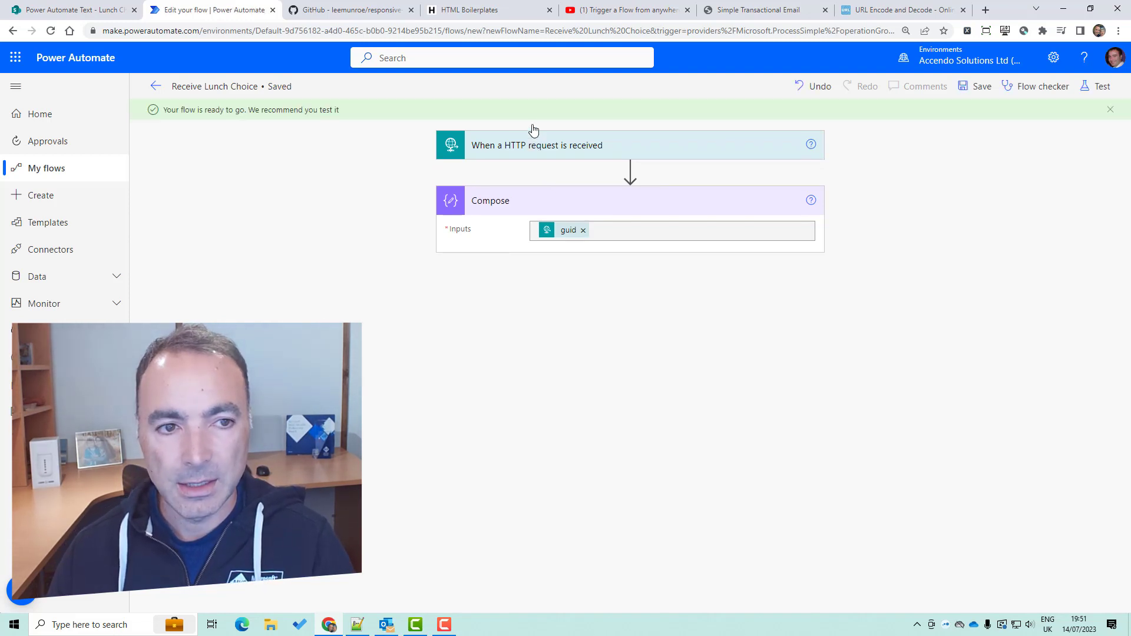
- Copy the trigger's HTTP GET URL into the text editor window
{"action": "left_click", "coordinate": [537, 145]}
{"action": "left_click", "coordinate": [804, 177]}
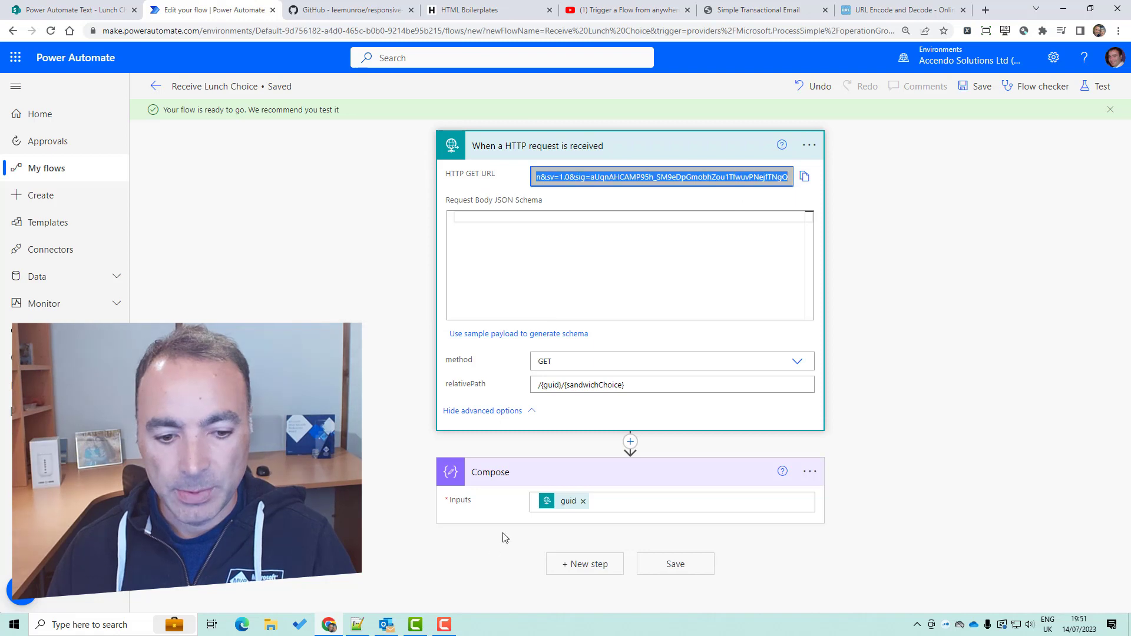
{"action": "key", "text": "alt+Tab"}
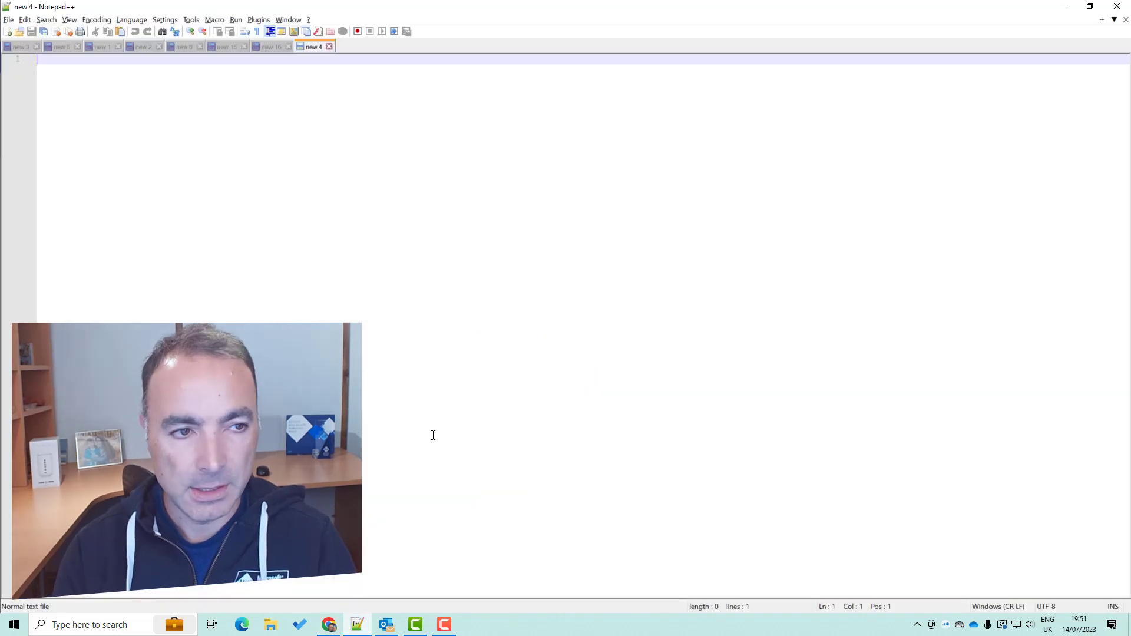
- Paste the trigger URL into new 4 and highlight its {guid} and {sandwichChoice} placeholders
{"action": "key", "text": "ctrl+v"}
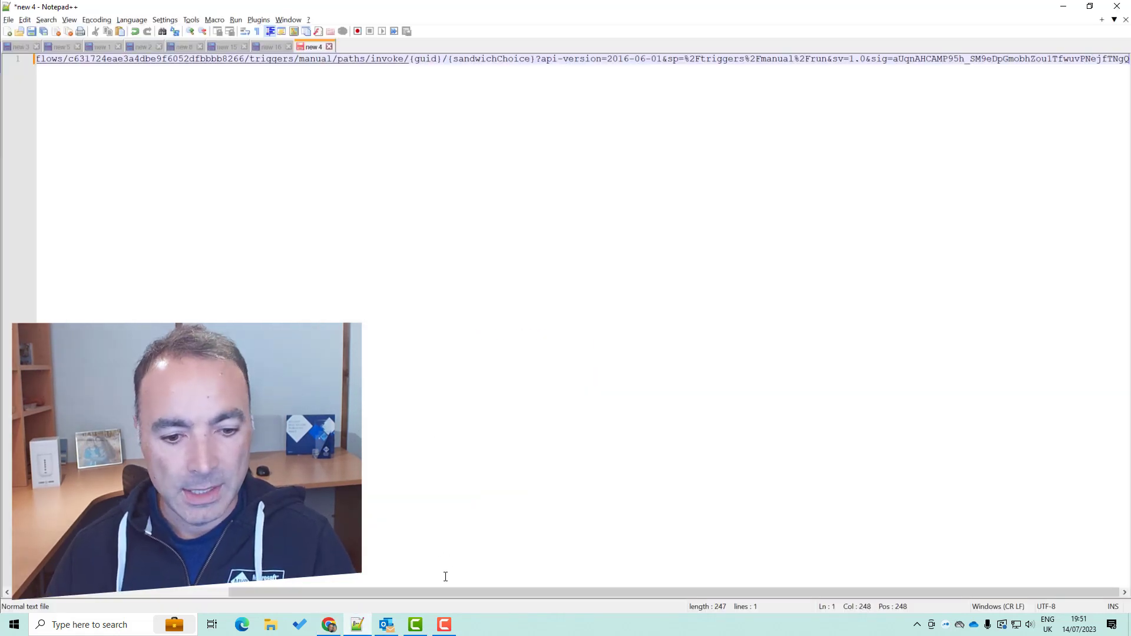
{"action": "left_click_drag", "start_coordinate": [377, 592], "coordinate": [297, 596]}
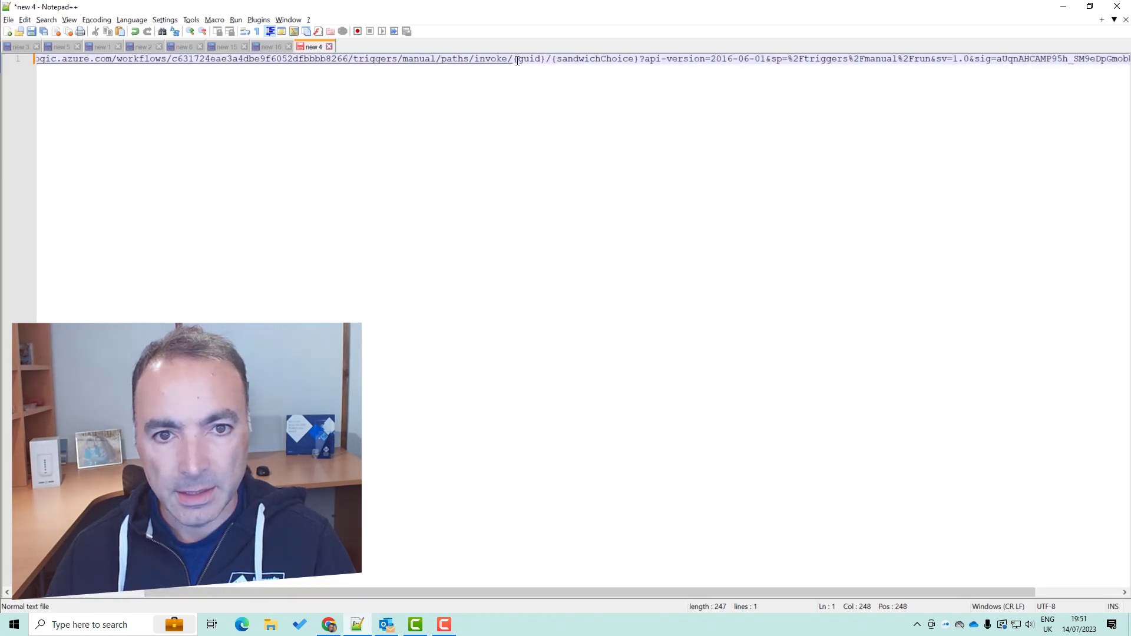
{"action": "left_click_drag", "start_coordinate": [512, 60], "coordinate": [552, 63]}
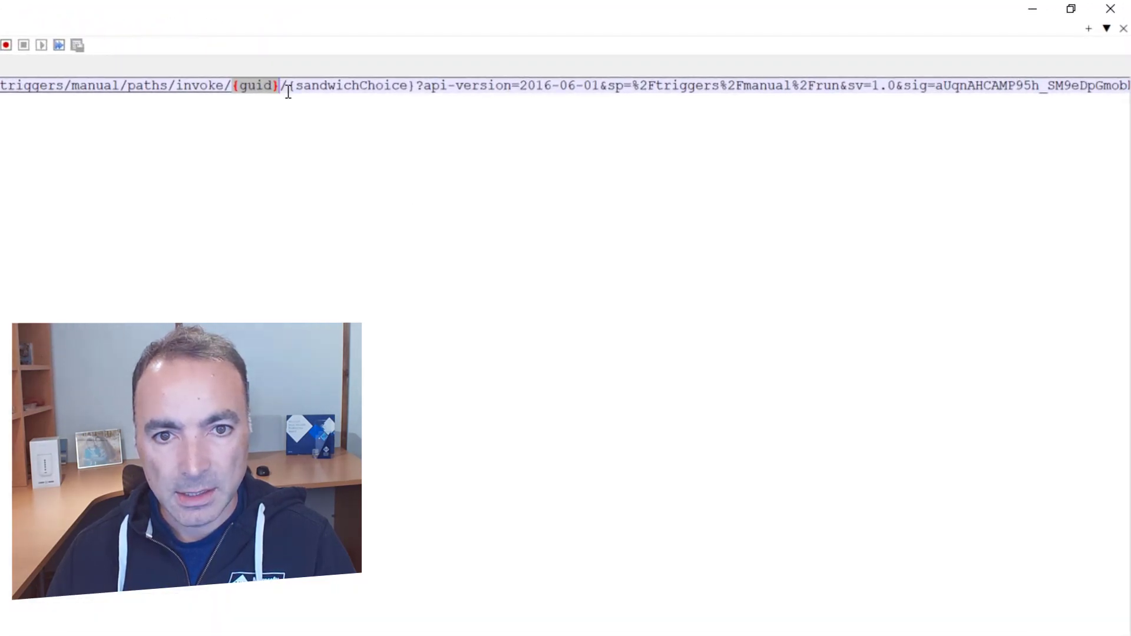
{"action": "left_click_drag", "start_coordinate": [288, 89], "coordinate": [415, 86]}
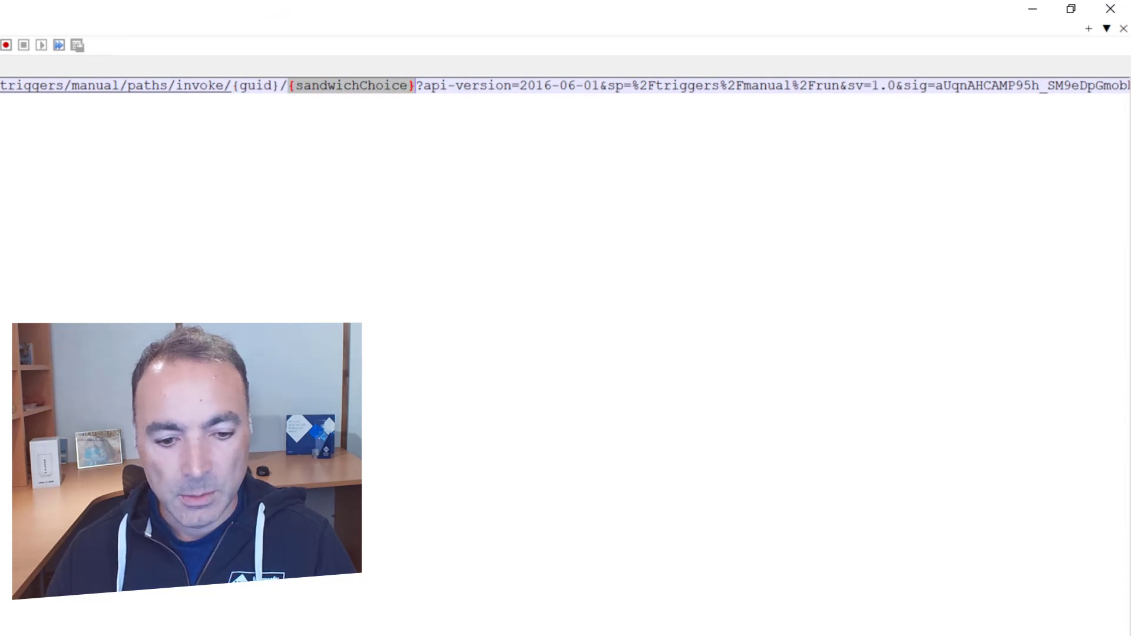
{"action": "scroll", "coordinate": [565, 85], "scroll_direction": "left", "scroll_amount": 3}
{"action": "key", "text": "End"}
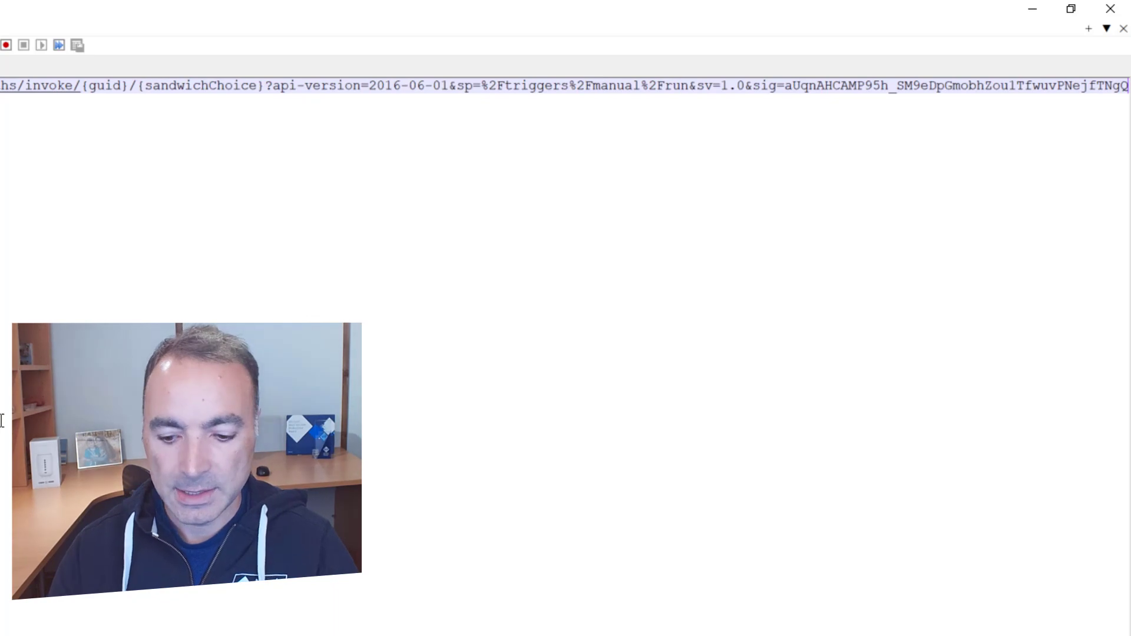
{"action": "scroll", "coordinate": [2, 421], "scroll_direction": "left", "scroll_amount": 3}
{"action": "key", "text": "alt+Tab"}
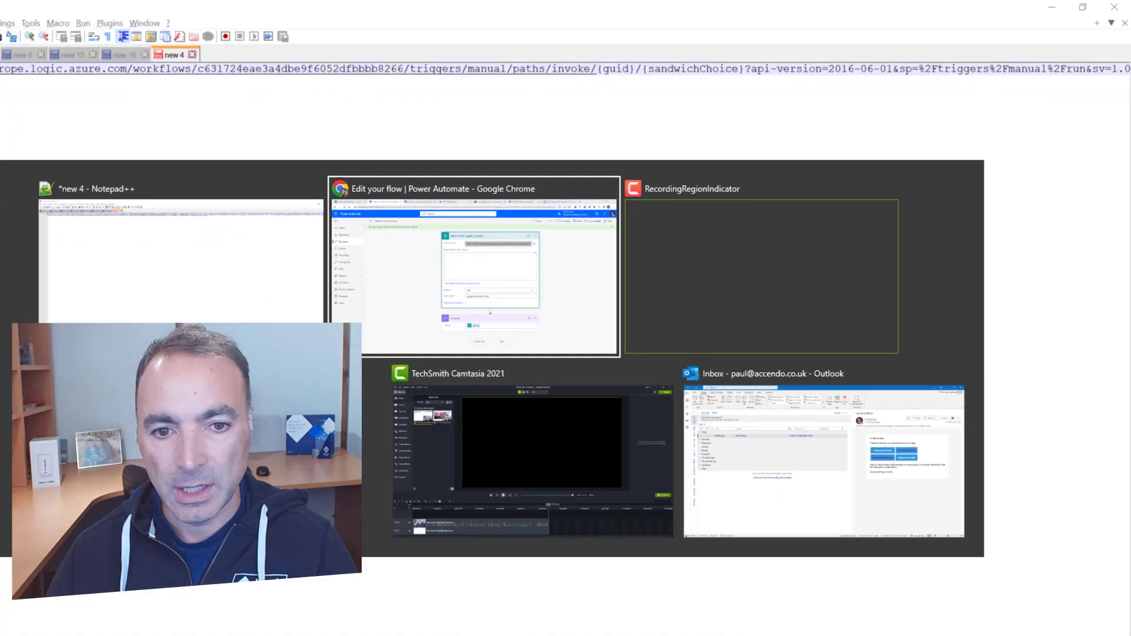
- Create an instant cloud flow named 'Send Lunch Choice' without choosing a trigger
{"action": "left_click", "coordinate": [156, 86]}
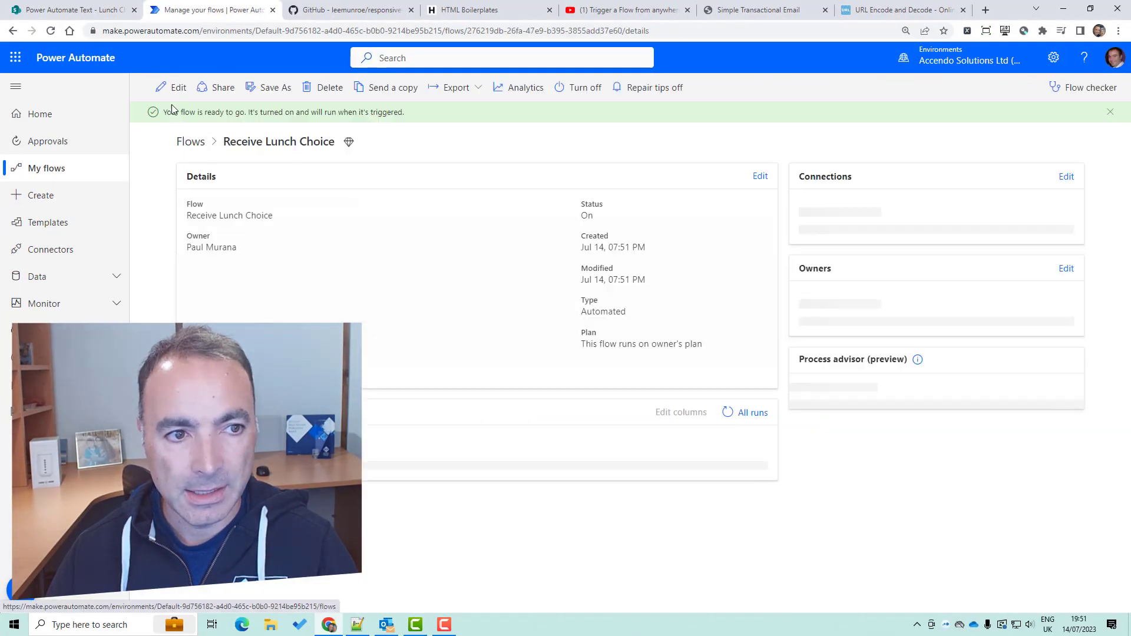
{"action": "left_click", "coordinate": [82, 167]}
{"action": "left_click", "coordinate": [204, 97]}
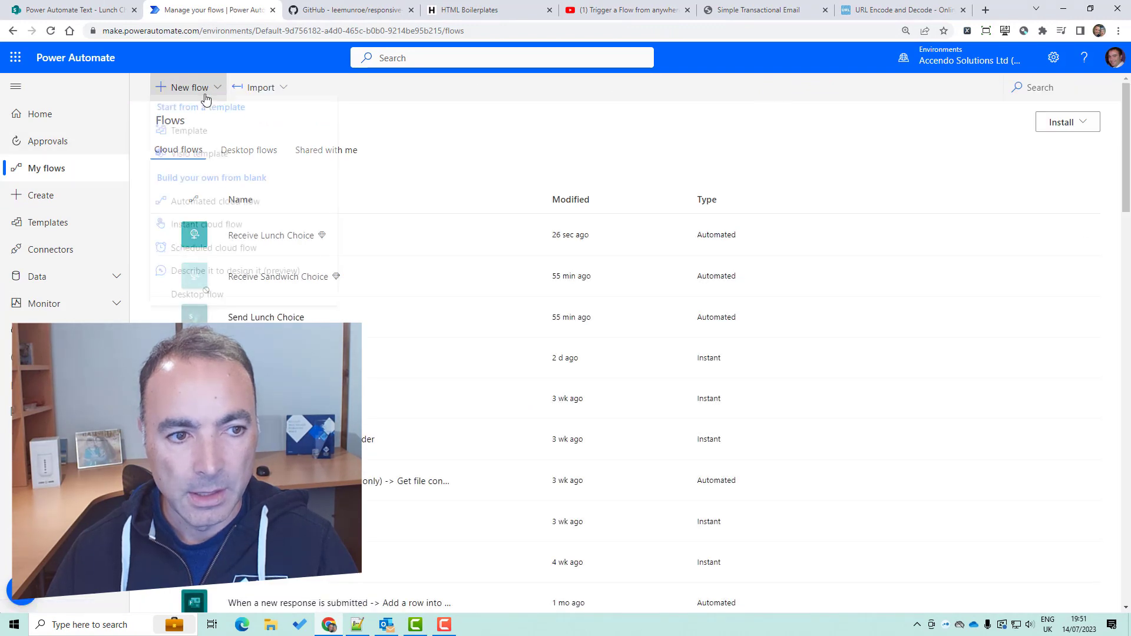
{"action": "left_click", "coordinate": [207, 224]}
{"action": "left_click", "coordinate": [588, 212]}
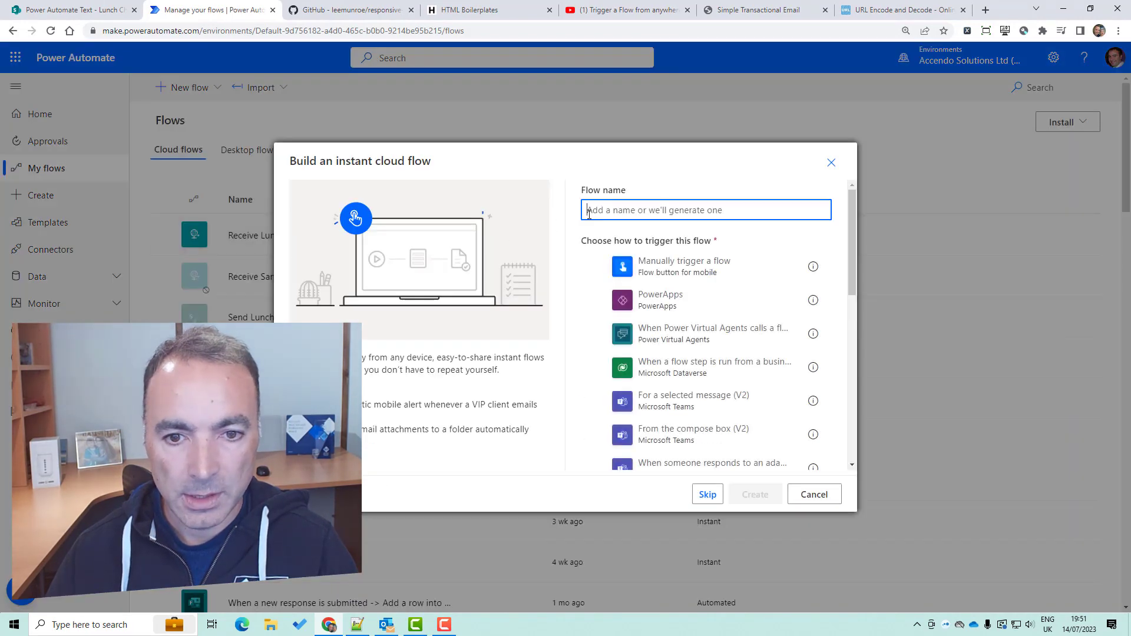
{"action": "type", "text": "Send Lunch"}
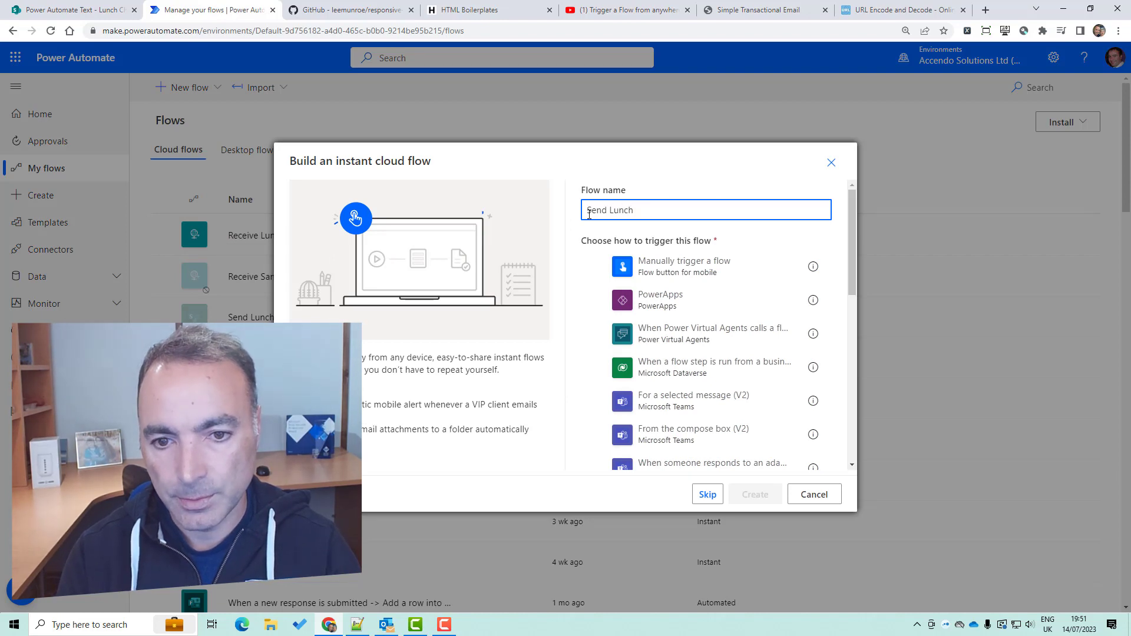
{"action": "type", "text": " Choice"}
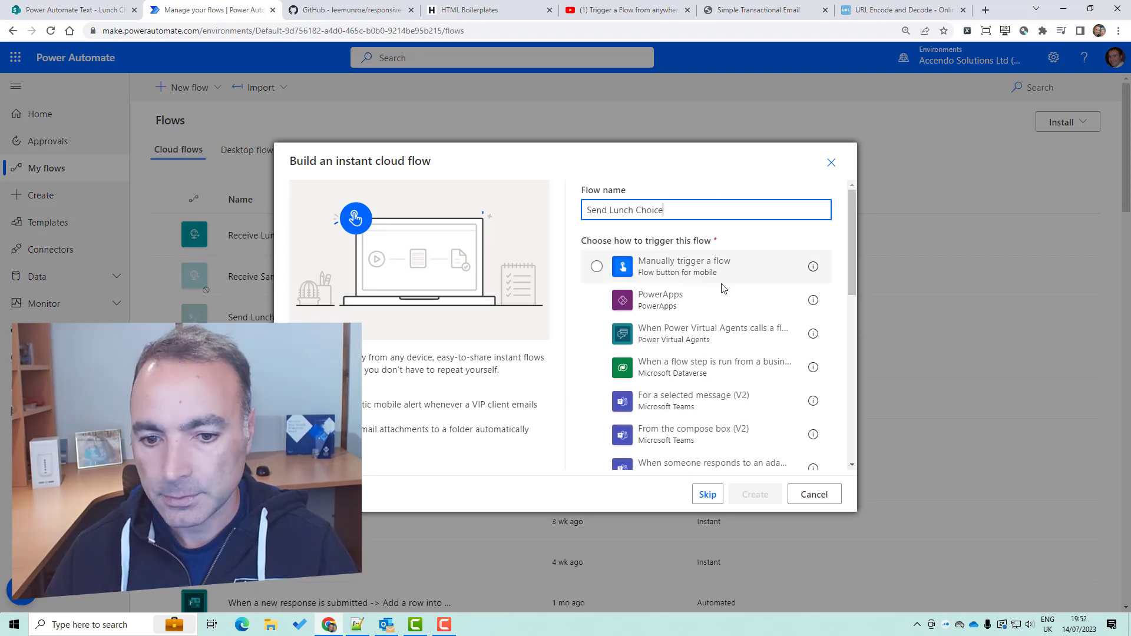
{"action": "left_click", "coordinate": [710, 495]}
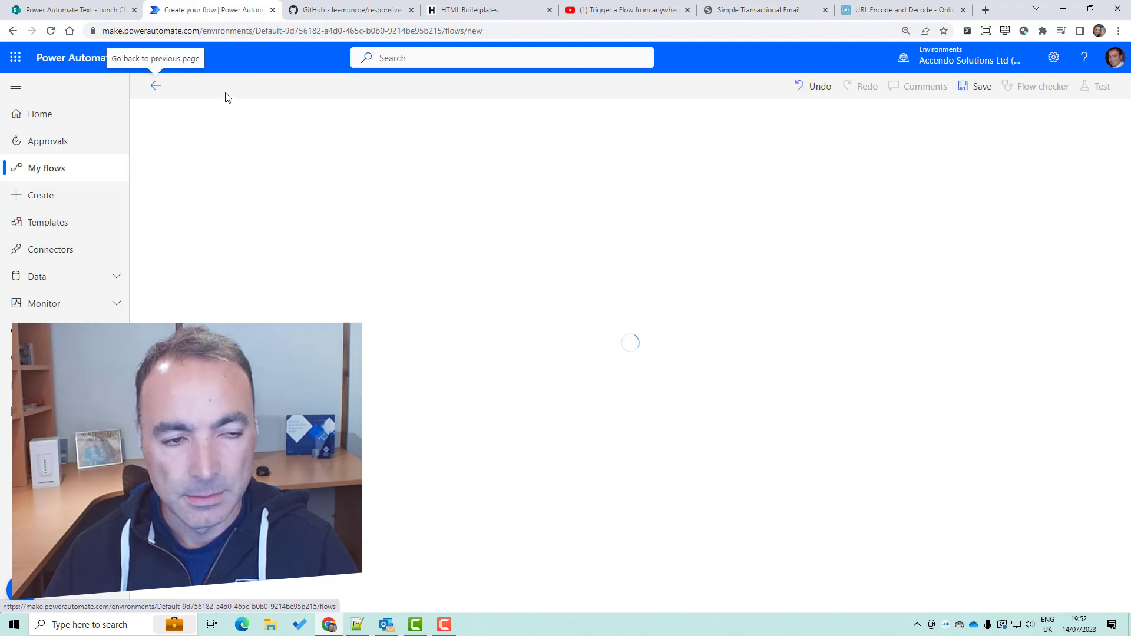
{"action": "left_click", "coordinate": [199, 87]}
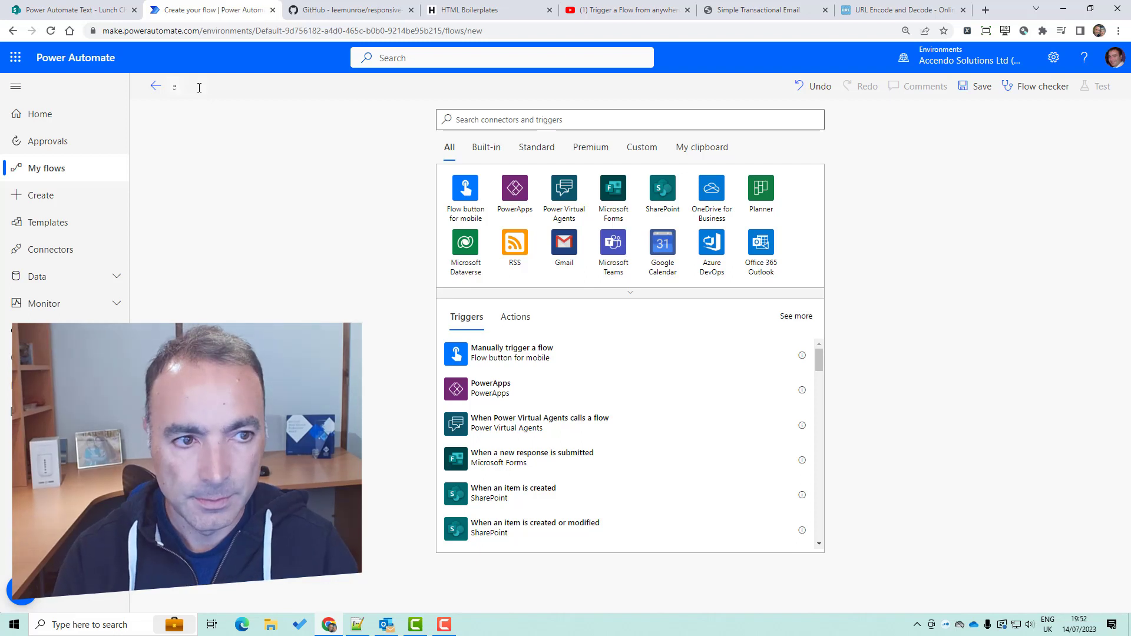
{"action": "type", "text": "Send"}
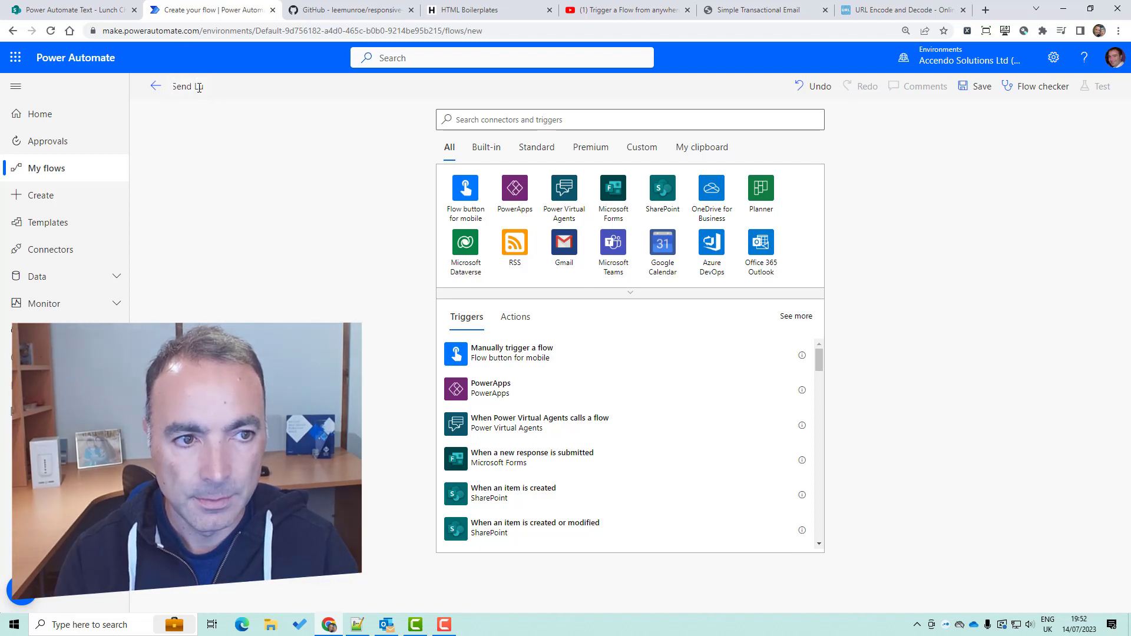
{"action": "type", "text": "Lunch Choice"}
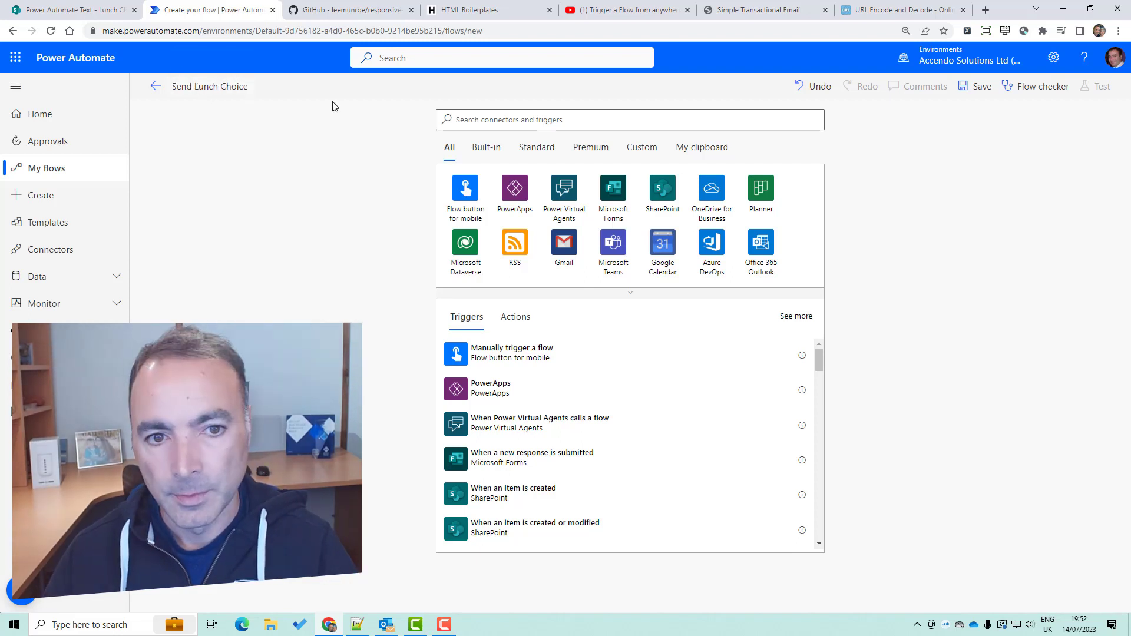
- Add the SharePoint 'When an item is created' trigger on Power Automate Text's Lunch Choices list
{"action": "left_click", "coordinate": [578, 120]}
{"action": "type", "text": "when an item"}
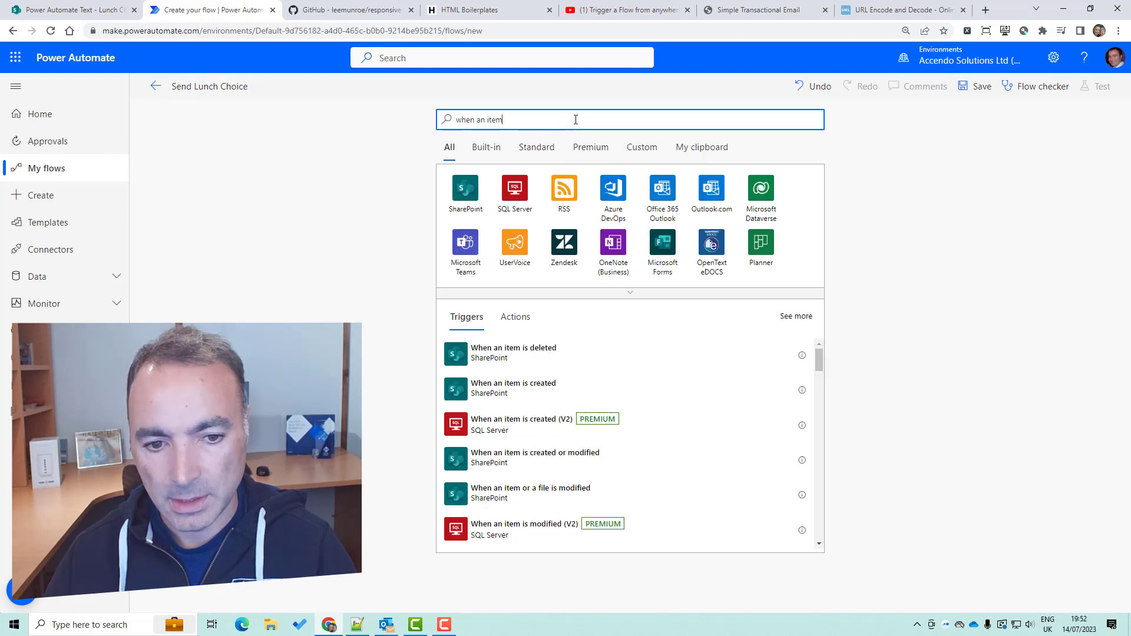
{"action": "left_click", "coordinate": [560, 383]}
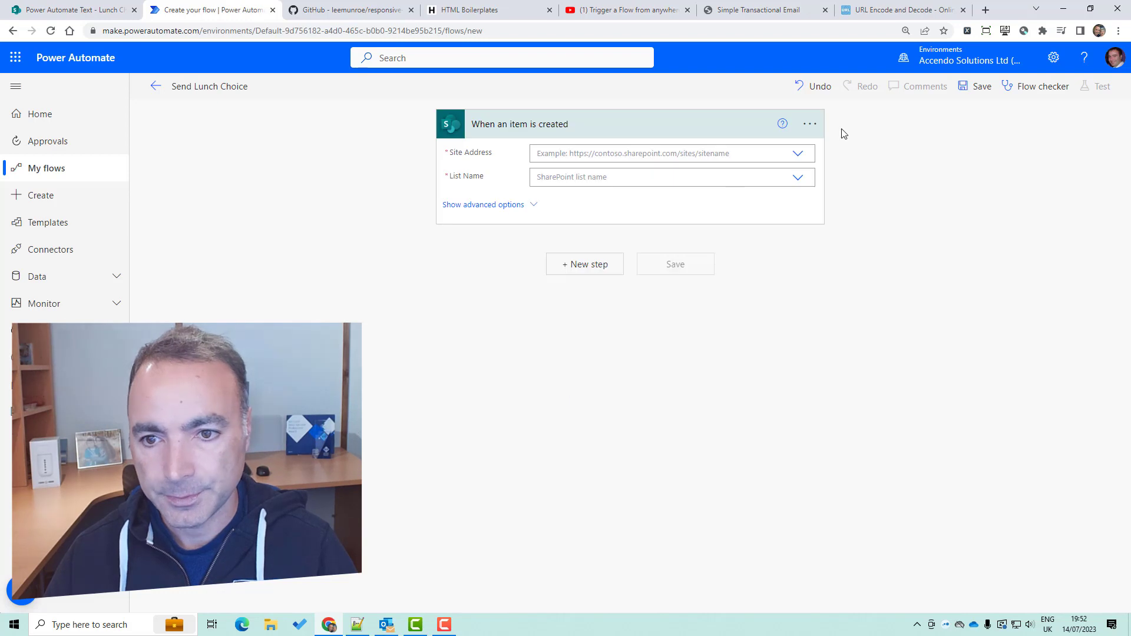
{"action": "left_click", "coordinate": [805, 153]}
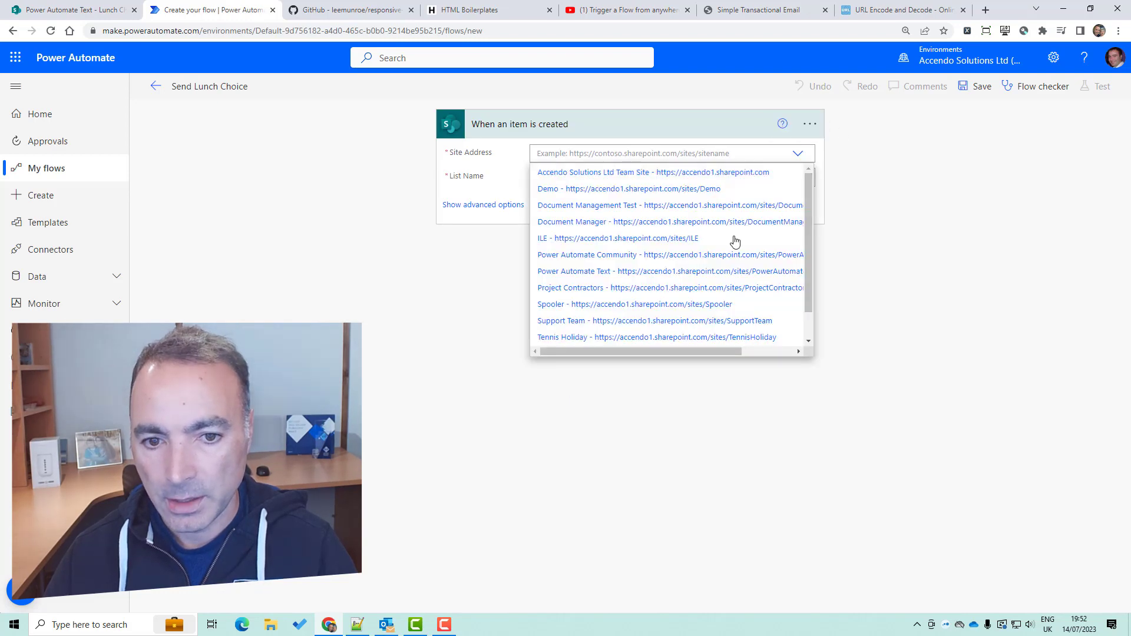
{"action": "left_click", "coordinate": [766, 271]}
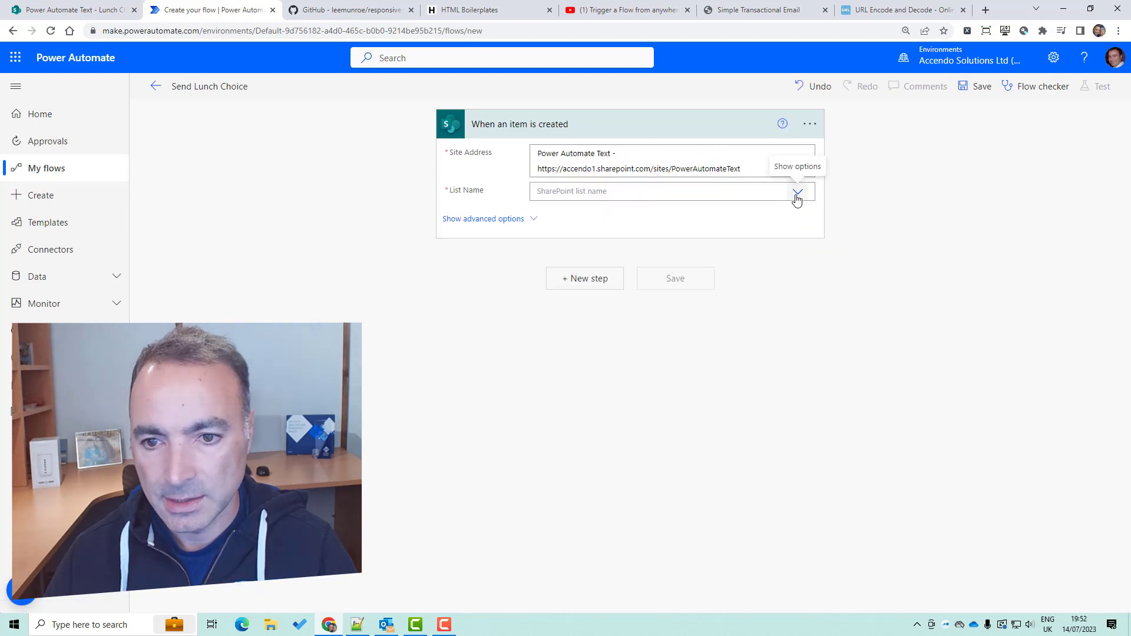
{"action": "left_click", "coordinate": [797, 191]}
{"action": "left_click_drag", "start_coordinate": [809, 231], "coordinate": [812, 292]}
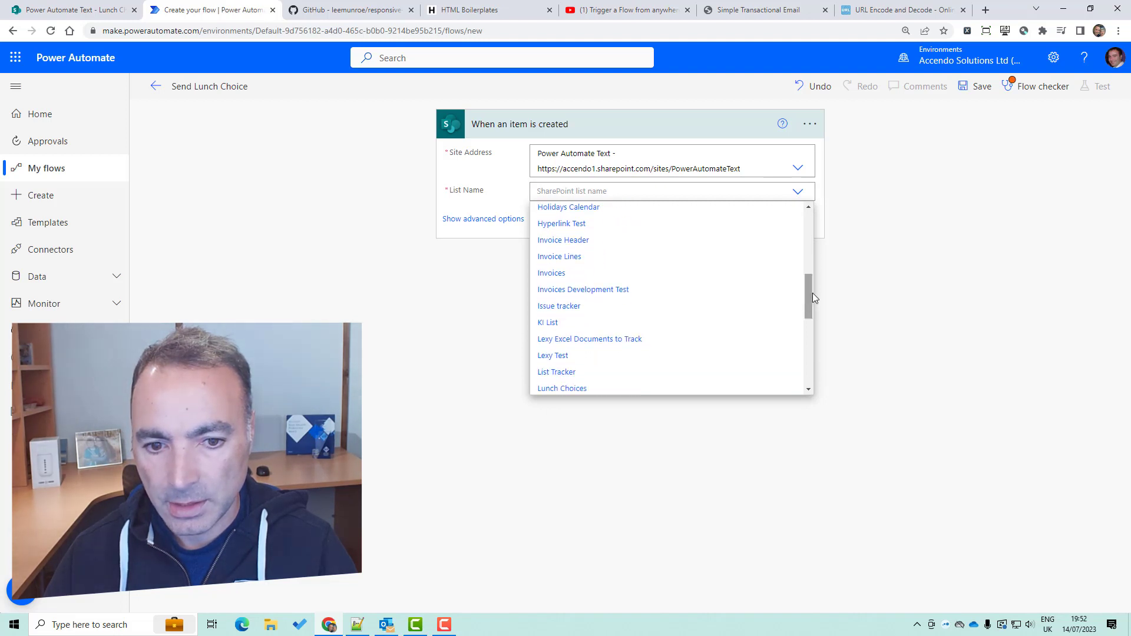
{"action": "left_click", "coordinate": [590, 390]}
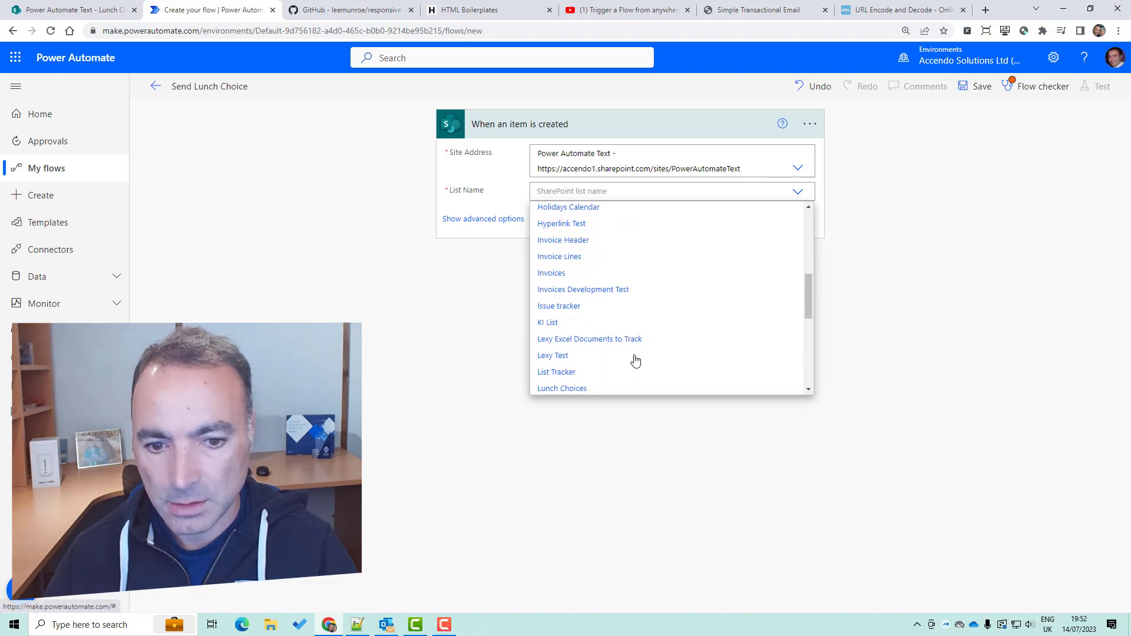
{"action": "left_click", "coordinate": [510, 229]}
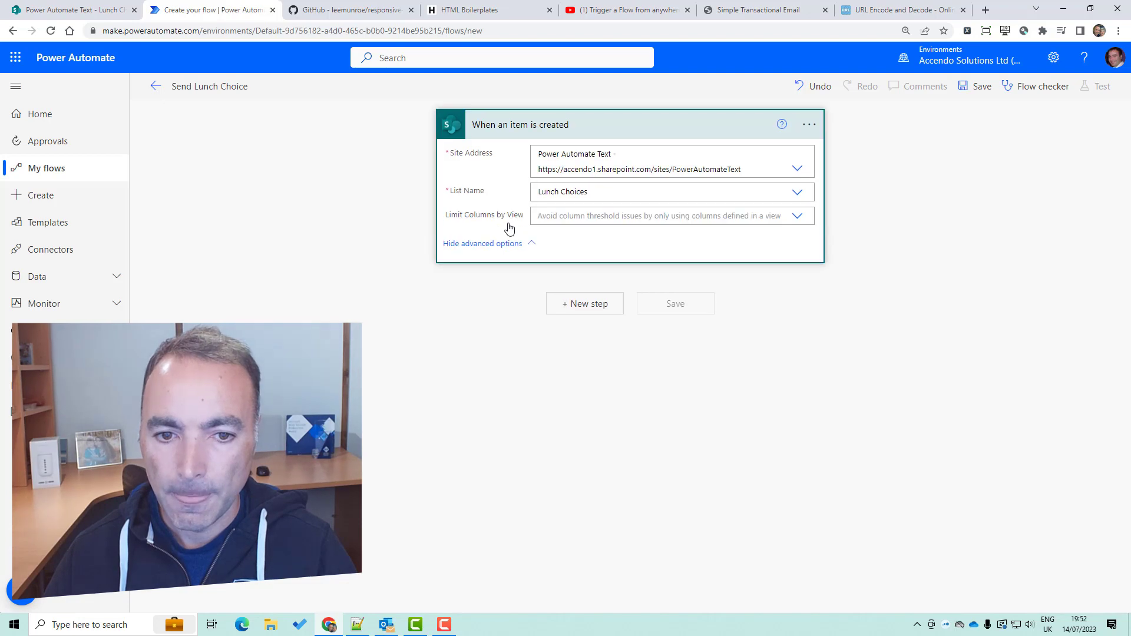
{"action": "left_click", "coordinate": [574, 301]}
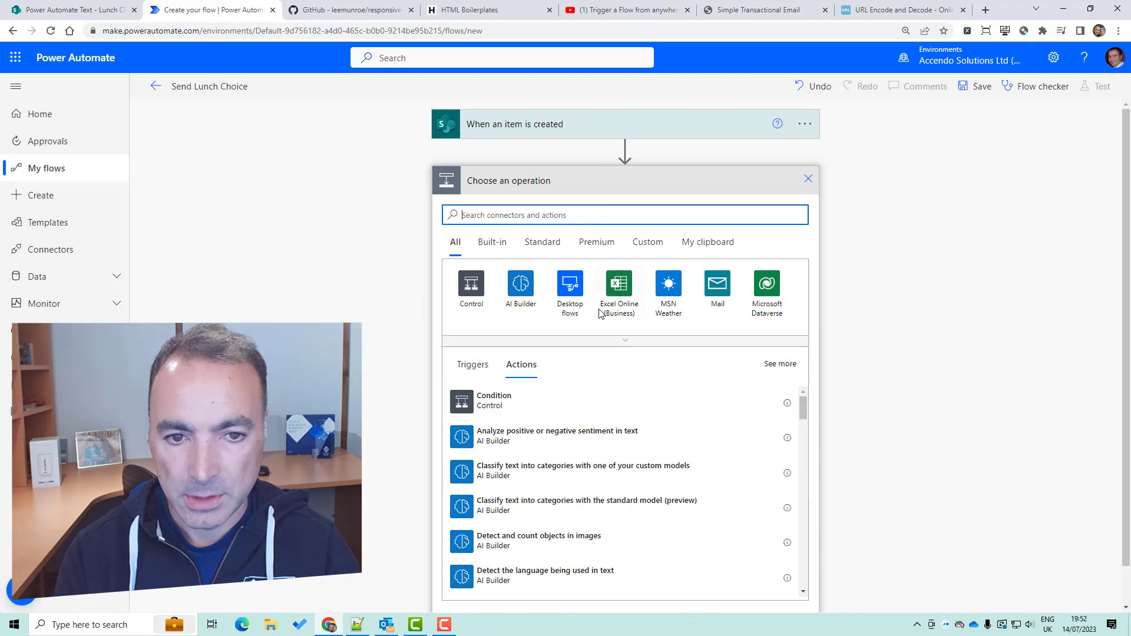
- Add a Compose action and rename it GUID
{"action": "type", "text": "compose"}
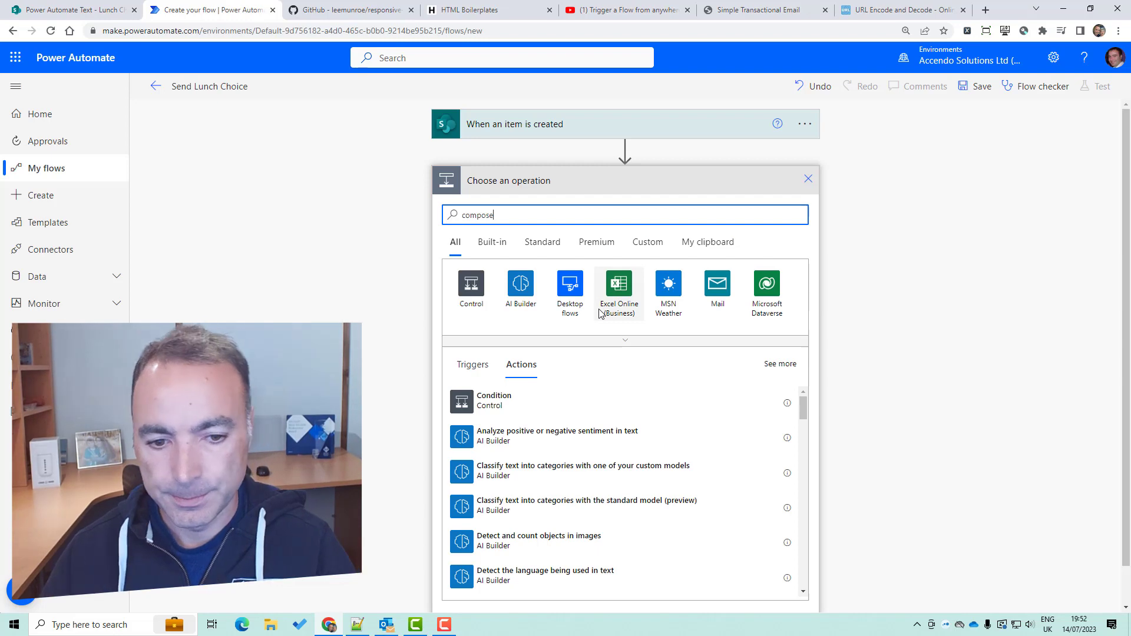
{"action": "left_click", "coordinate": [569, 390]}
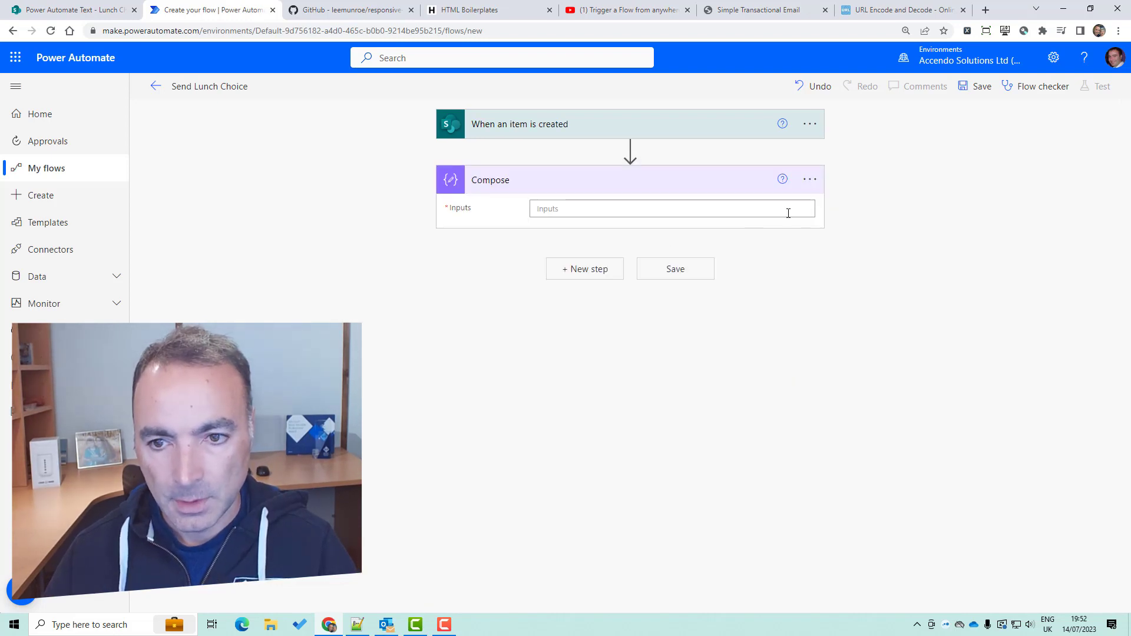
{"action": "left_click", "coordinate": [810, 180]}
{"action": "left_click", "coordinate": [857, 203]}
{"action": "type", "text": "GUID"}
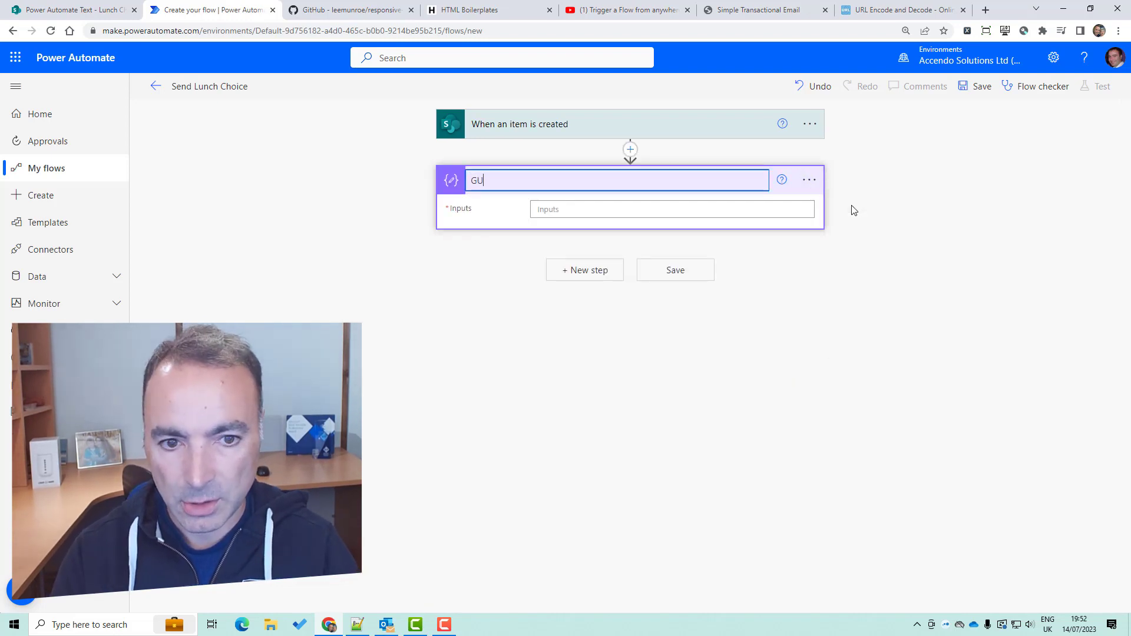
{"action": "key", "text": "Return"}
- Set the GUID step's input to the guid() expression
{"action": "left_click", "coordinate": [677, 211]}
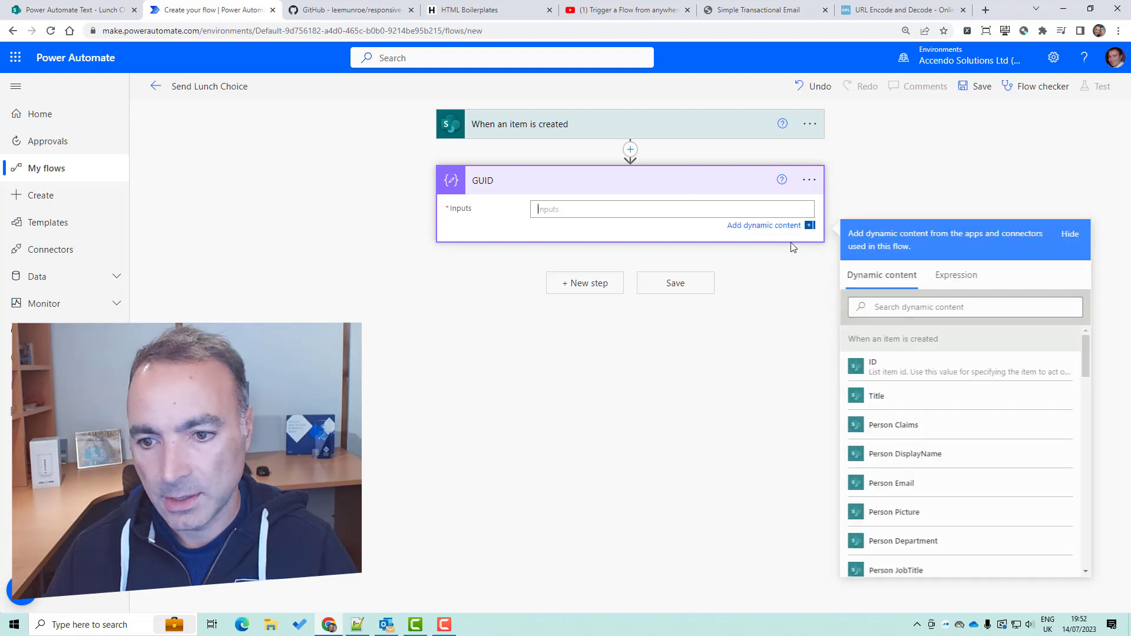
{"action": "left_click", "coordinate": [950, 284]}
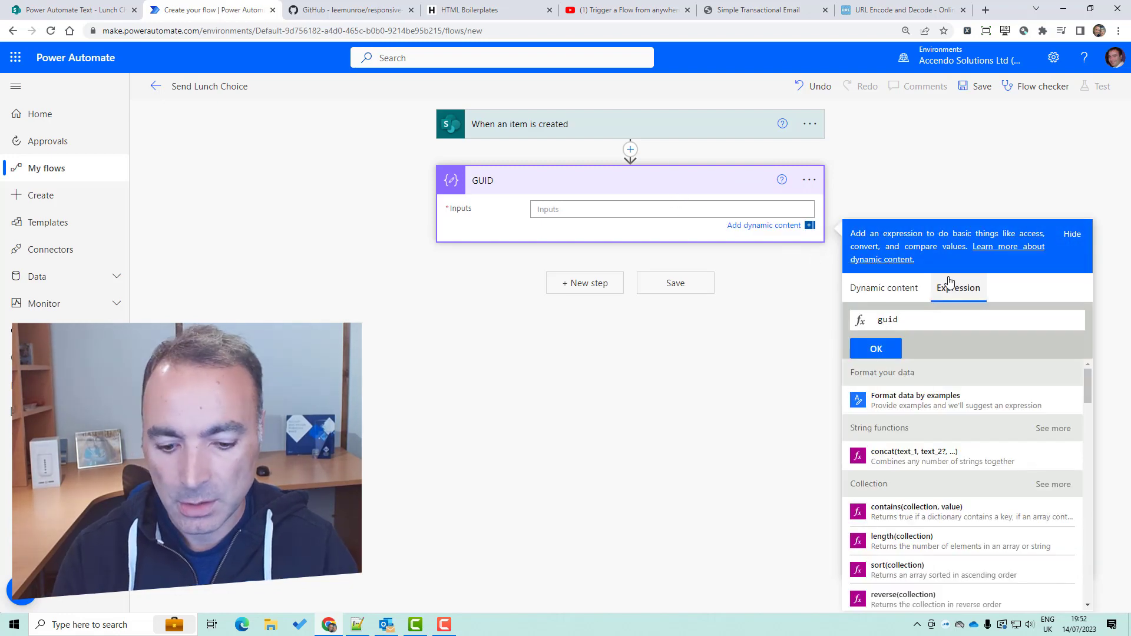
{"action": "left_click", "coordinate": [875, 349]}
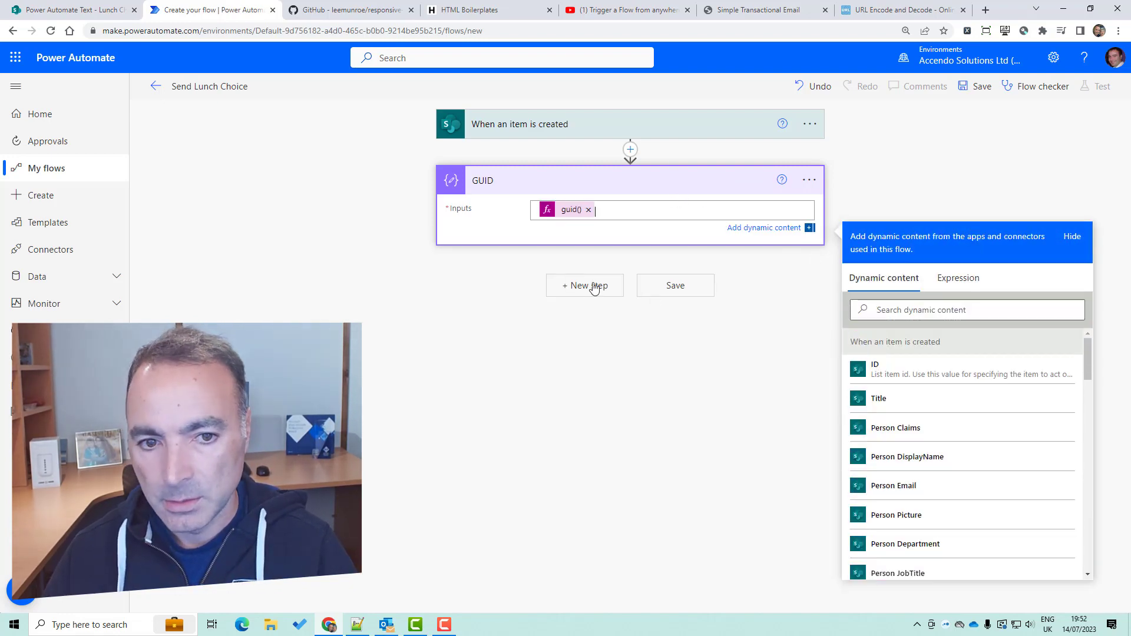
{"action": "left_click", "coordinate": [567, 285]}
{"action": "type", "text": "update"}
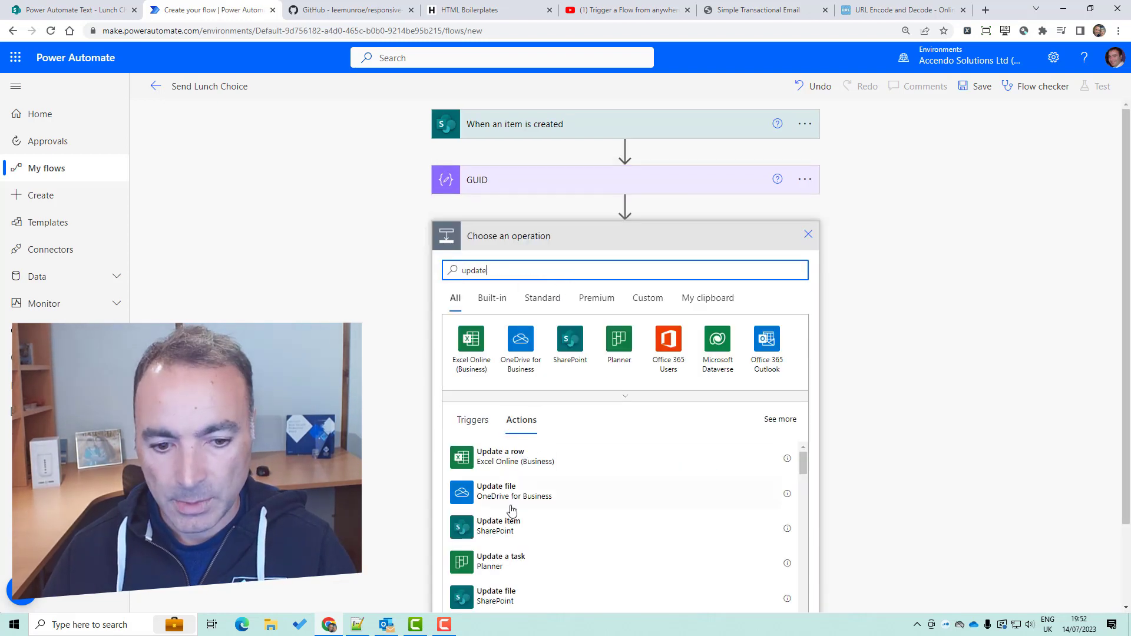
- Add a SharePoint Update item action on the Power Automate Text site's Lunch Choices list
{"action": "left_click", "coordinate": [505, 522]}
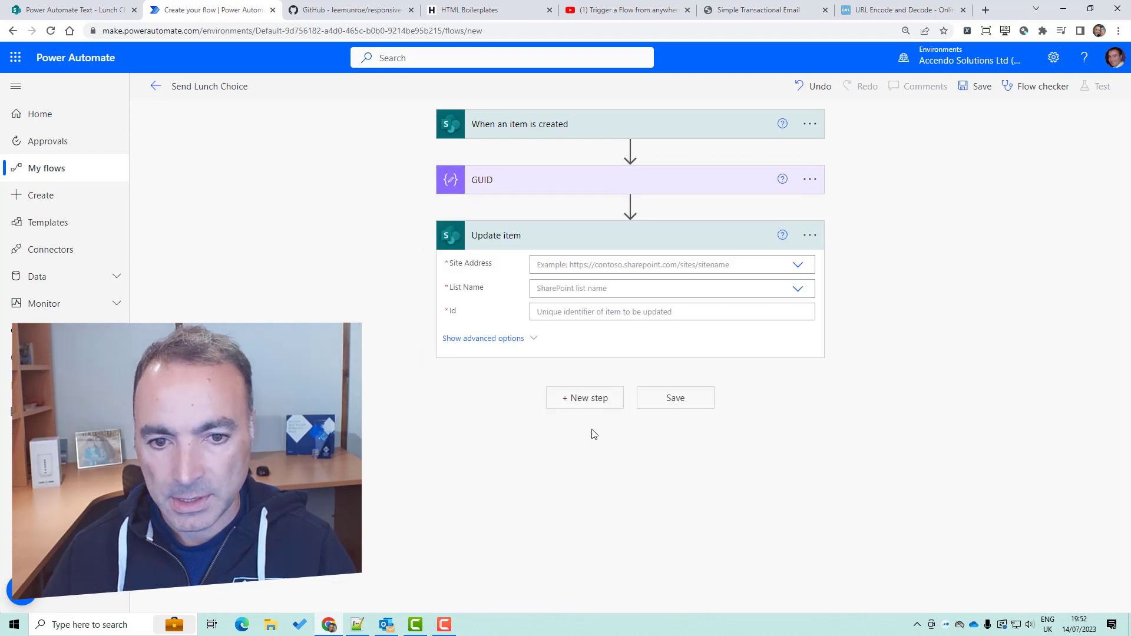
{"action": "left_click", "coordinate": [798, 265]}
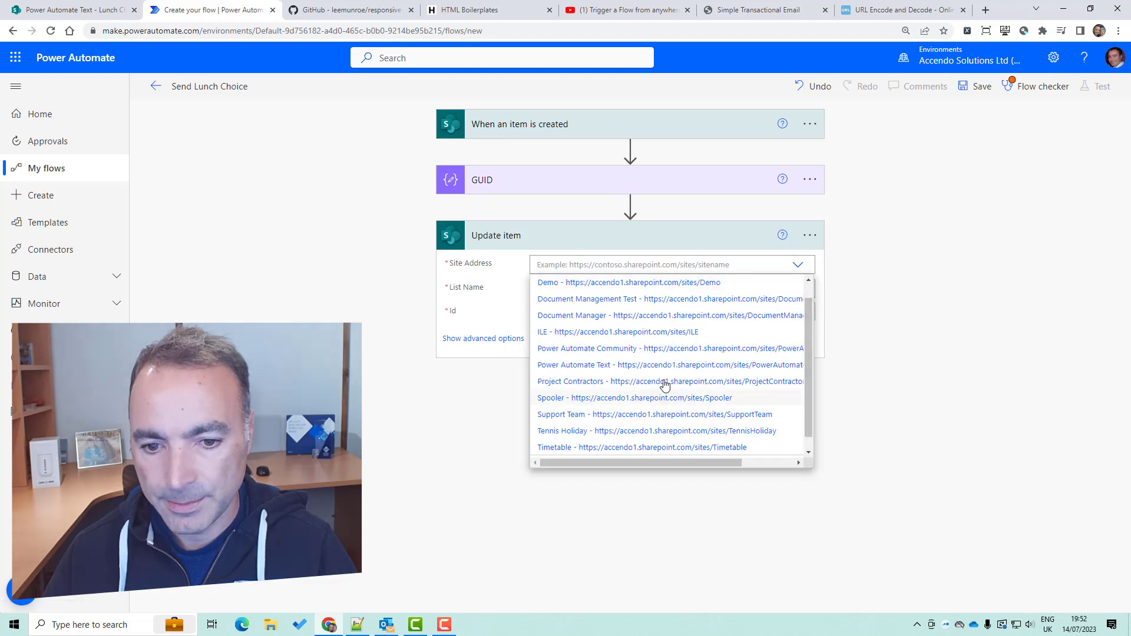
{"action": "left_click", "coordinate": [683, 375]}
{"action": "left_click", "coordinate": [798, 302]}
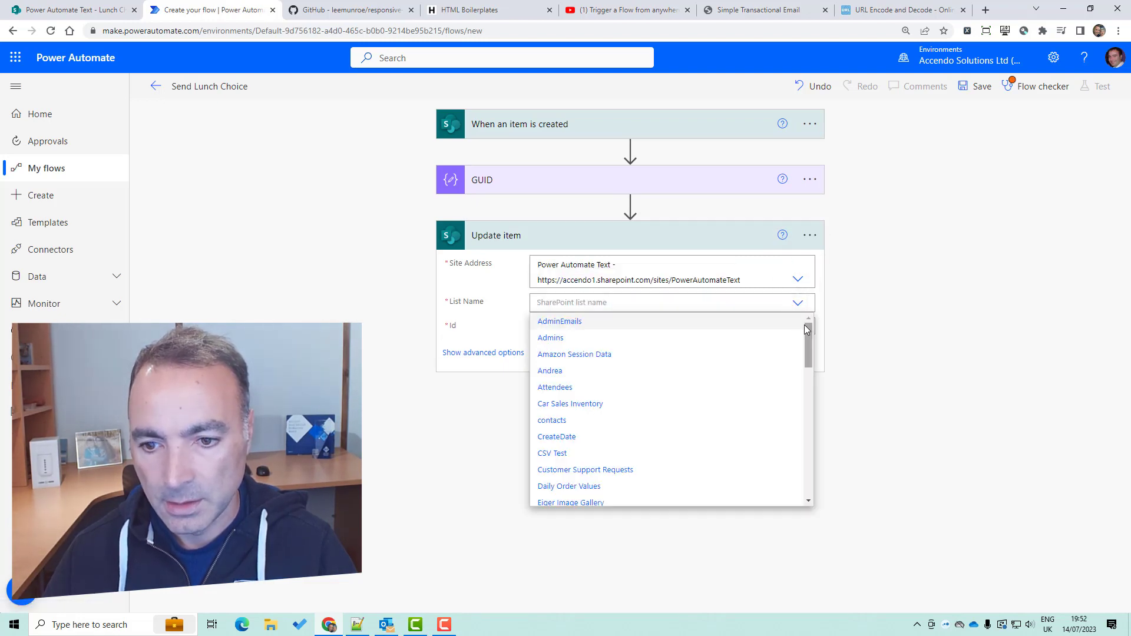
{"action": "left_click_drag", "start_coordinate": [804, 324], "coordinate": [802, 405]}
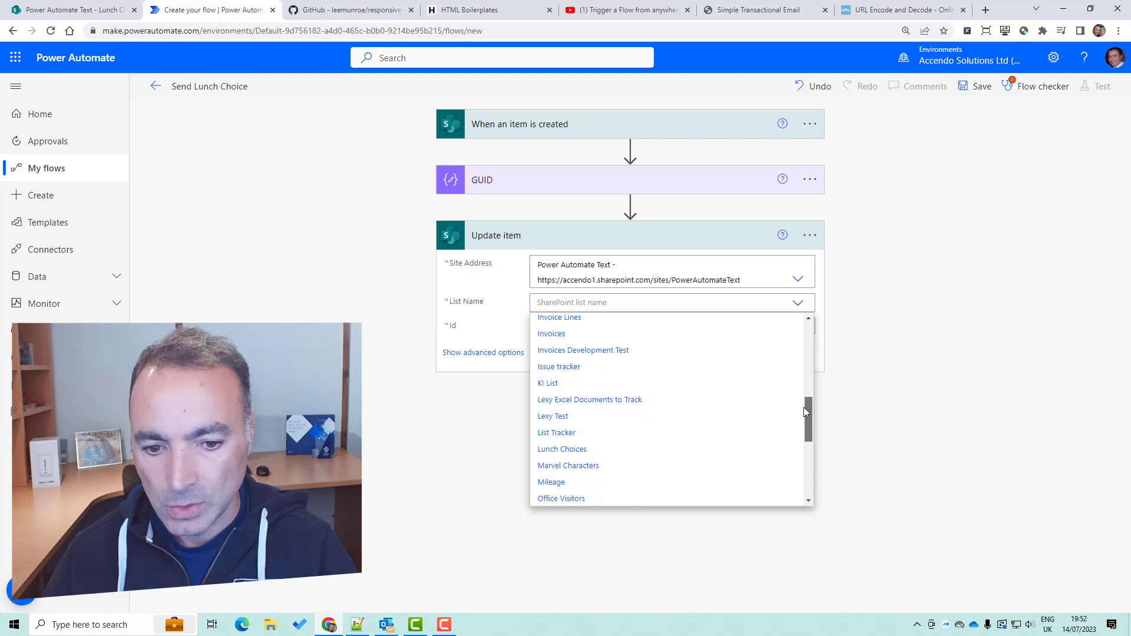
{"action": "left_click", "coordinate": [735, 452]}
- Map the trigger's ID to Id and the GUID output to the GUID column
{"action": "left_click", "coordinate": [648, 327]}
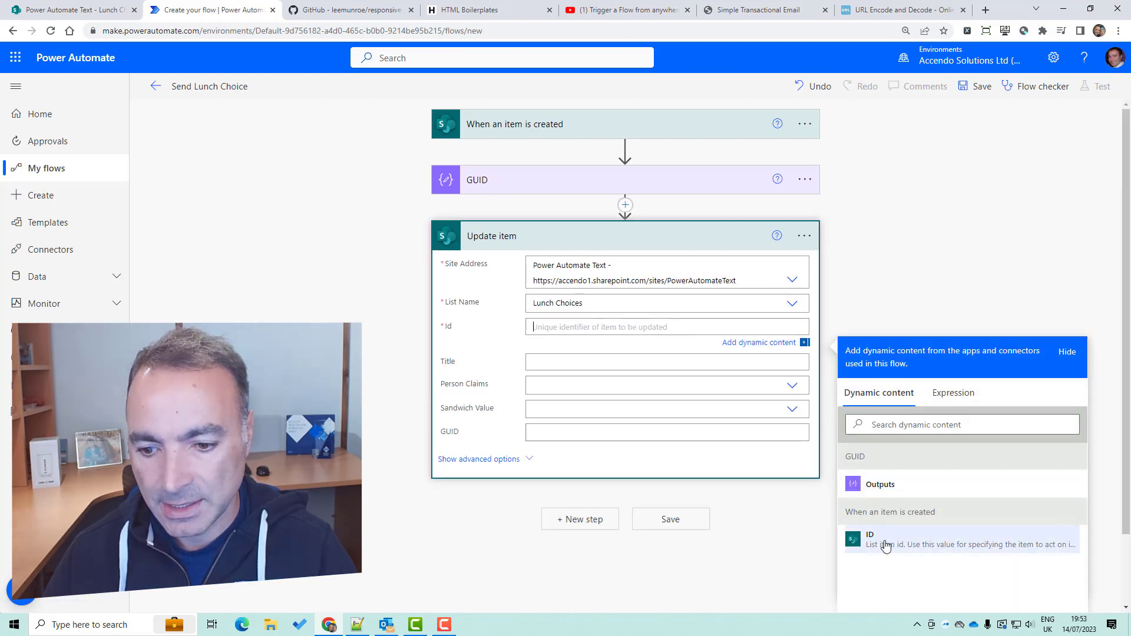
{"action": "left_click", "coordinate": [885, 547]}
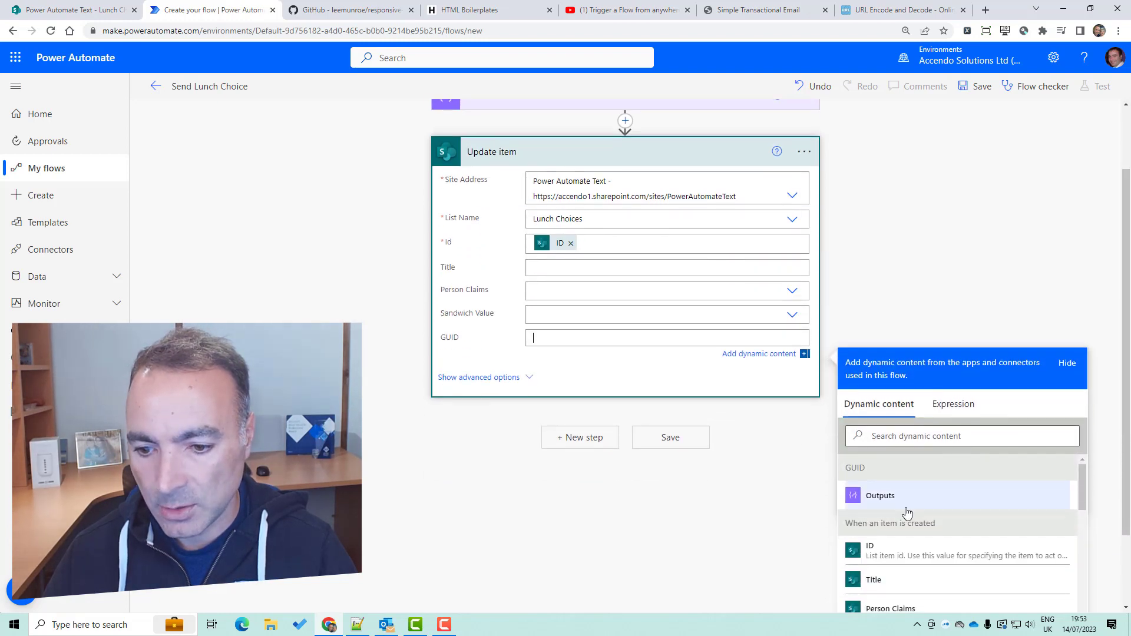
{"action": "left_click", "coordinate": [906, 510]}
{"action": "left_click", "coordinate": [487, 157]}
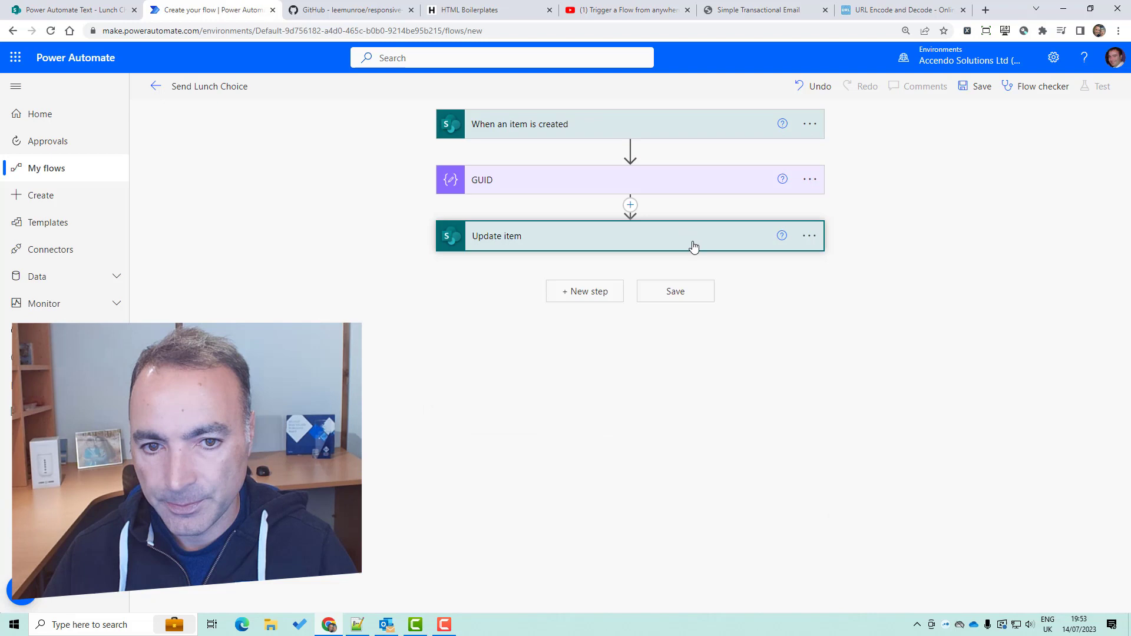
{"action": "left_click", "coordinate": [566, 301]}
- Check the Lunch Choices list, then add a Compose action after Update item
{"action": "left_click", "coordinate": [71, 10]}
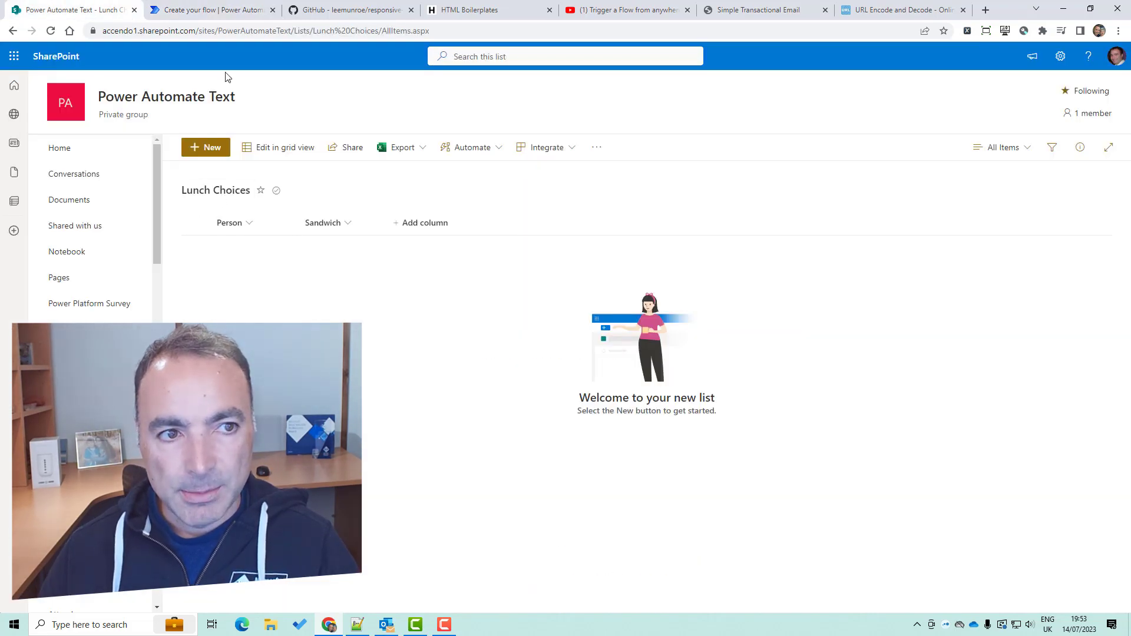
{"action": "left_click", "coordinate": [212, 10]}
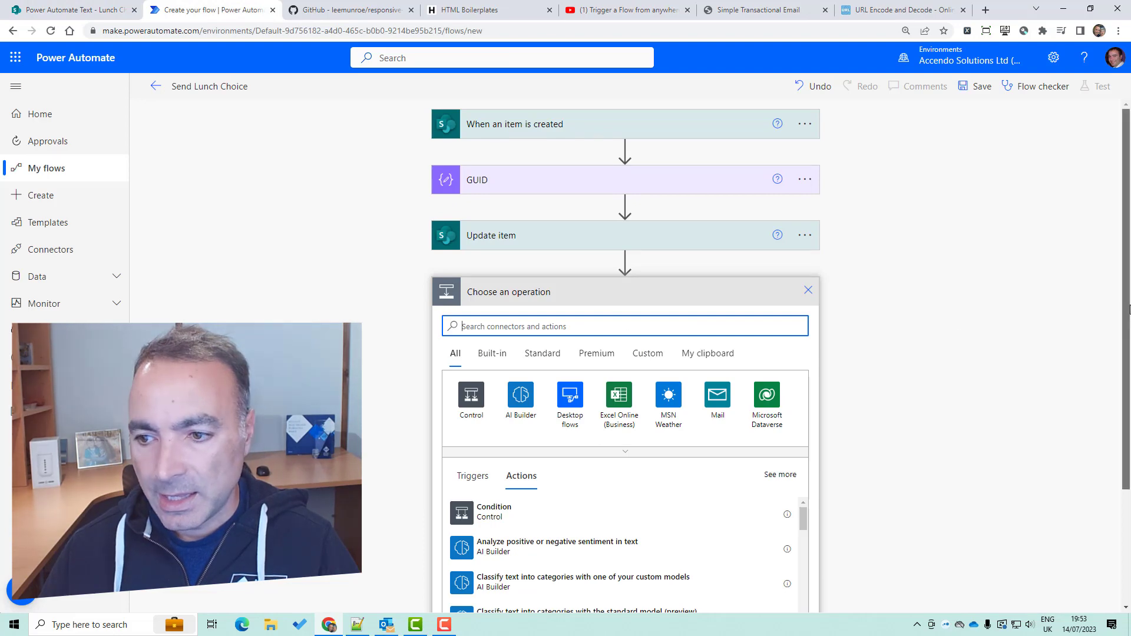
{"action": "scroll", "coordinate": [1127, 348], "scroll_direction": "down", "scroll_amount": 1}
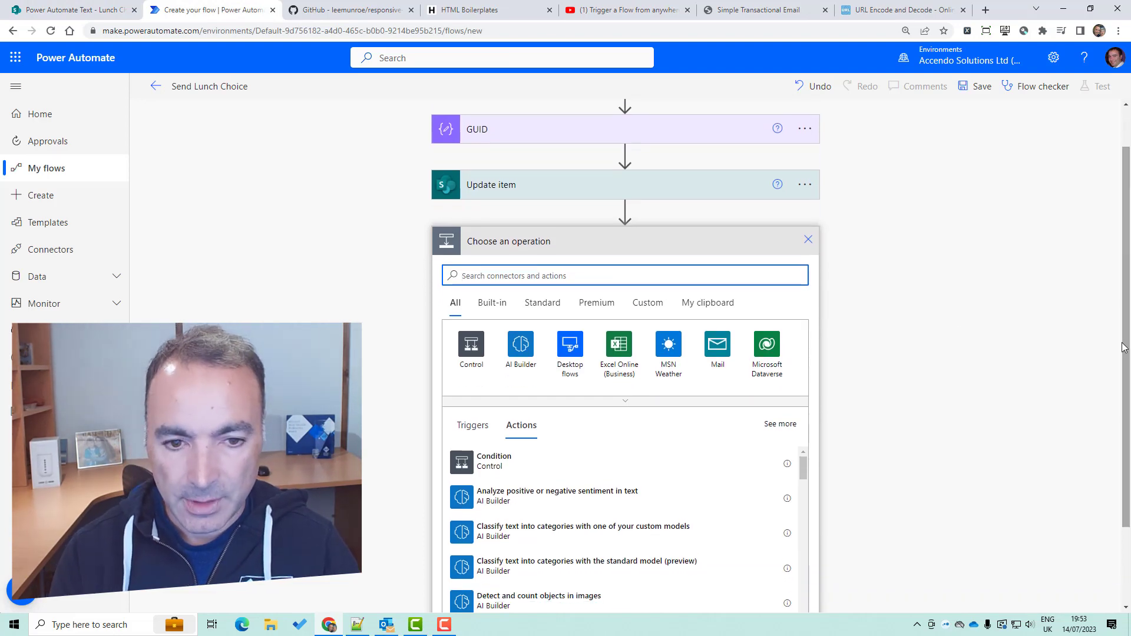
{"action": "type", "text": "compose"}
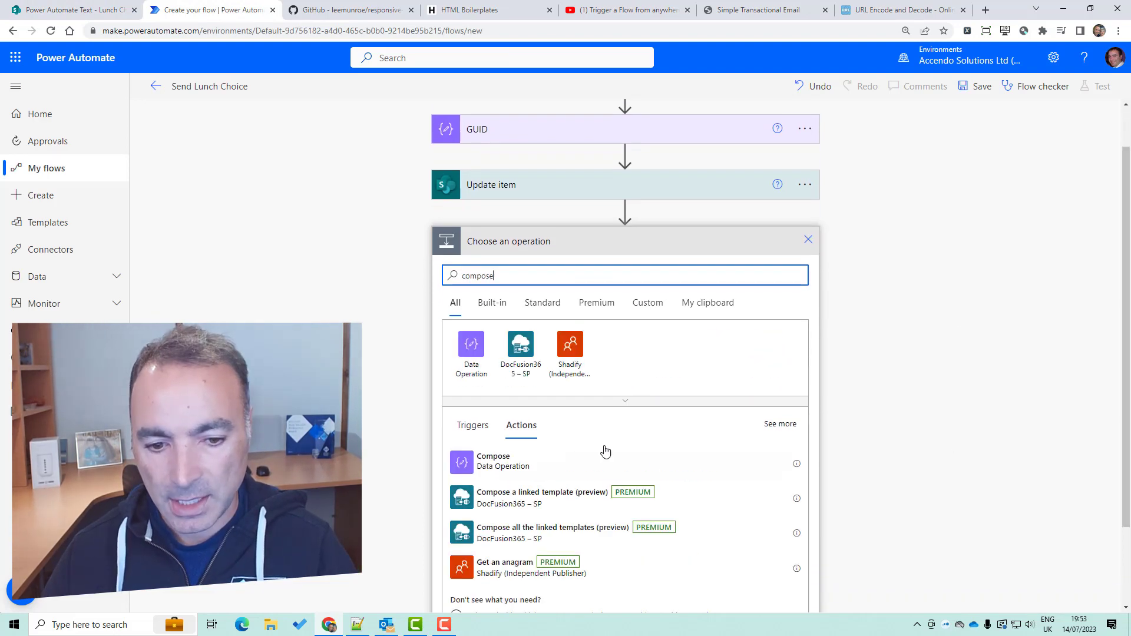
{"action": "left_click", "coordinate": [574, 457]}
- Rename the new Compose step to HTMLTemplate
{"action": "left_click", "coordinate": [811, 291]}
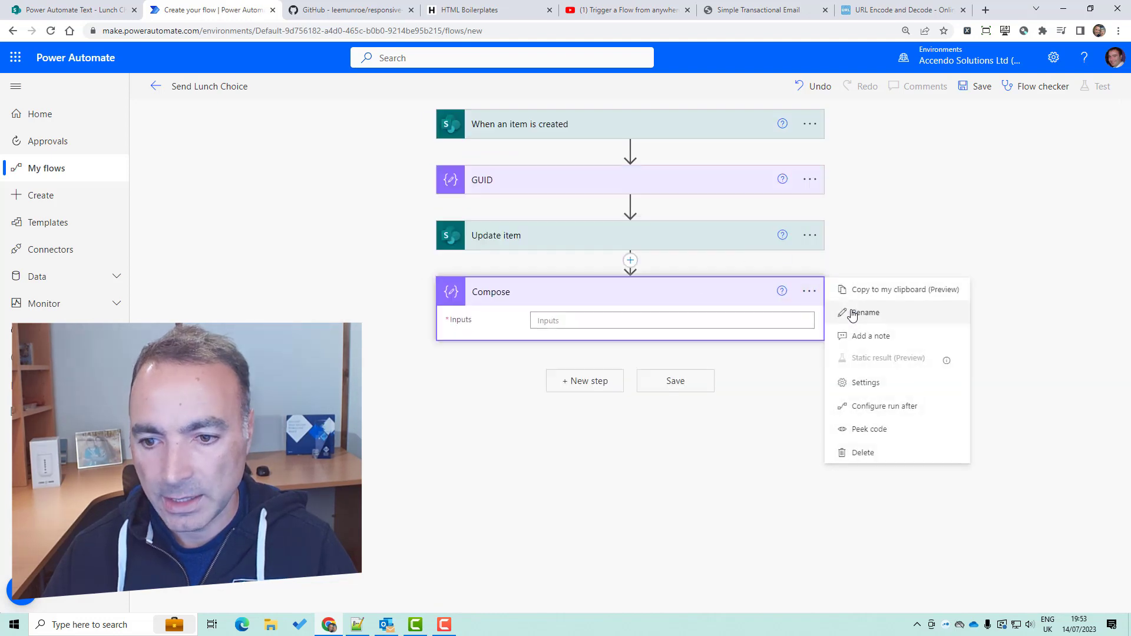
{"action": "left_click", "coordinate": [854, 313]}
{"action": "type", "text": "HTML"}
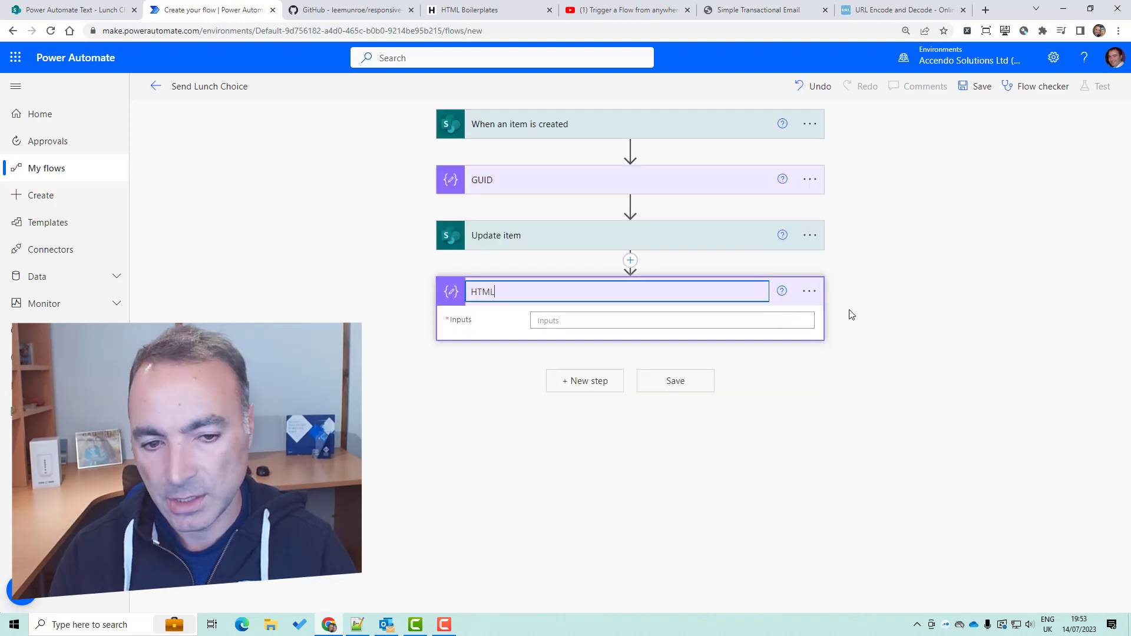
{"action": "type", "text": "Template"}
{"action": "key", "text": "Return"}
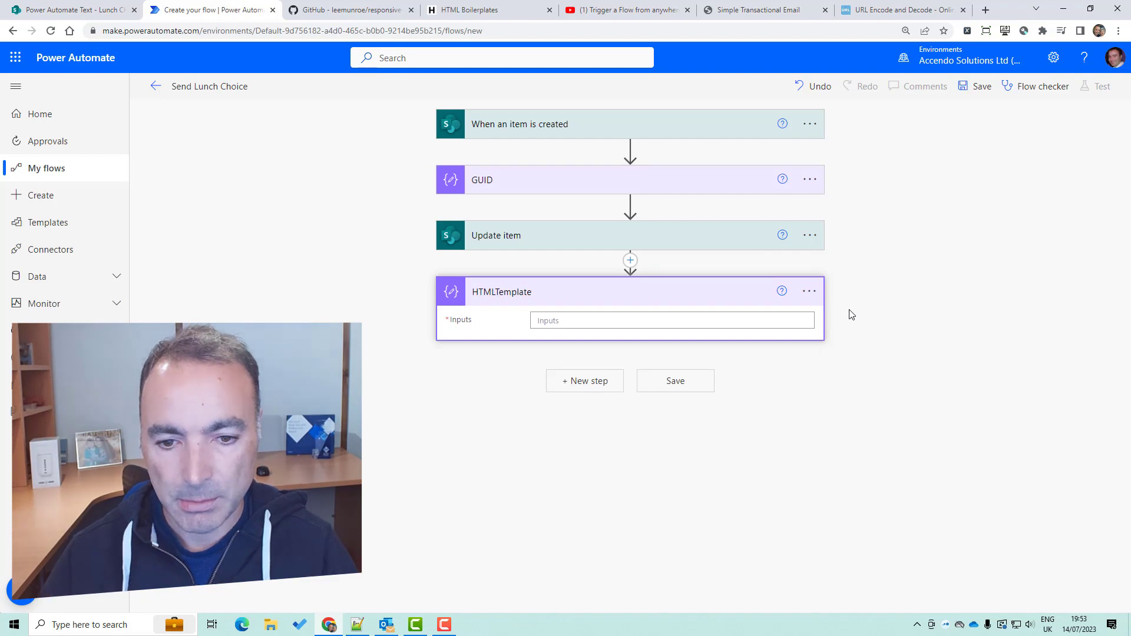
{"action": "left_click", "coordinate": [773, 321]}
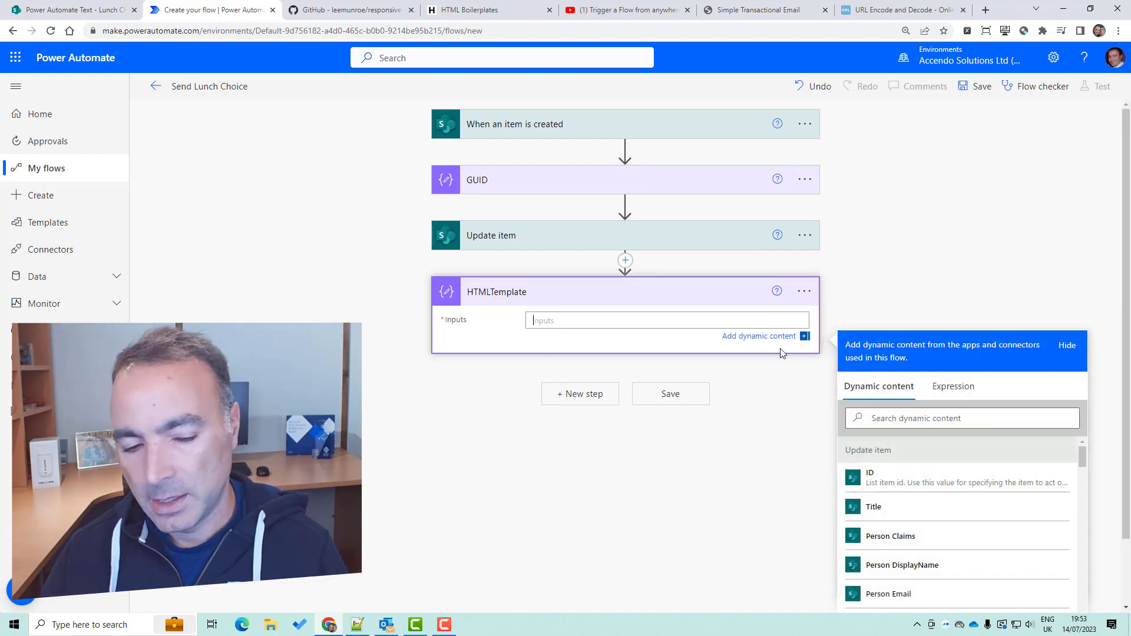
{"action": "left_click", "coordinate": [354, 13]}
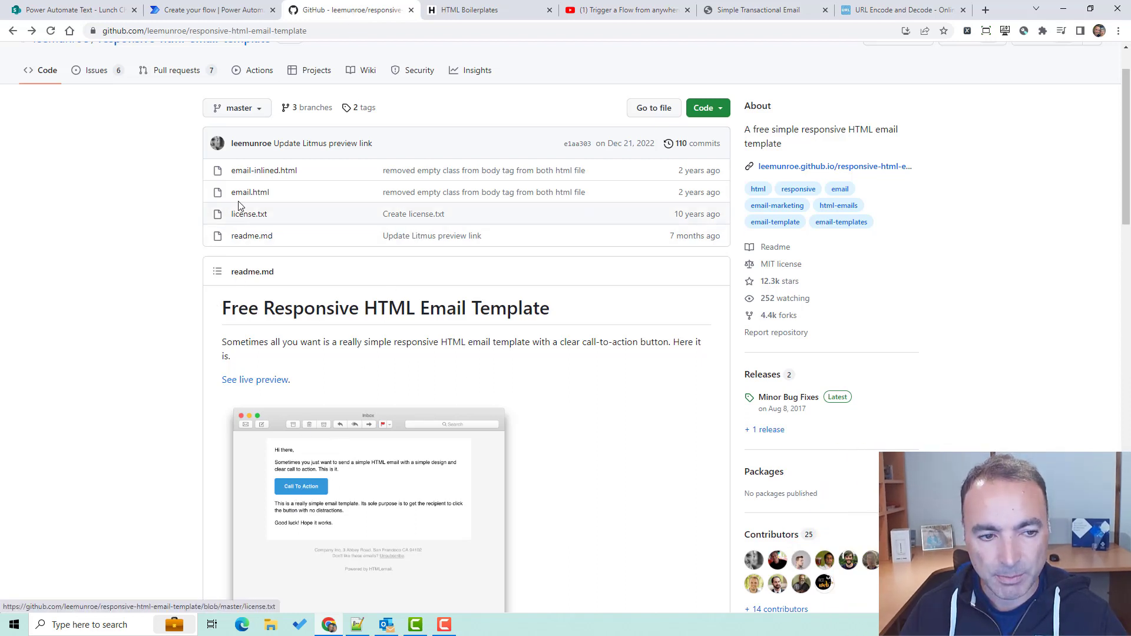
- Select all the code of email-inlined.html, then go back to the repository page
{"action": "left_click", "coordinate": [268, 171]}
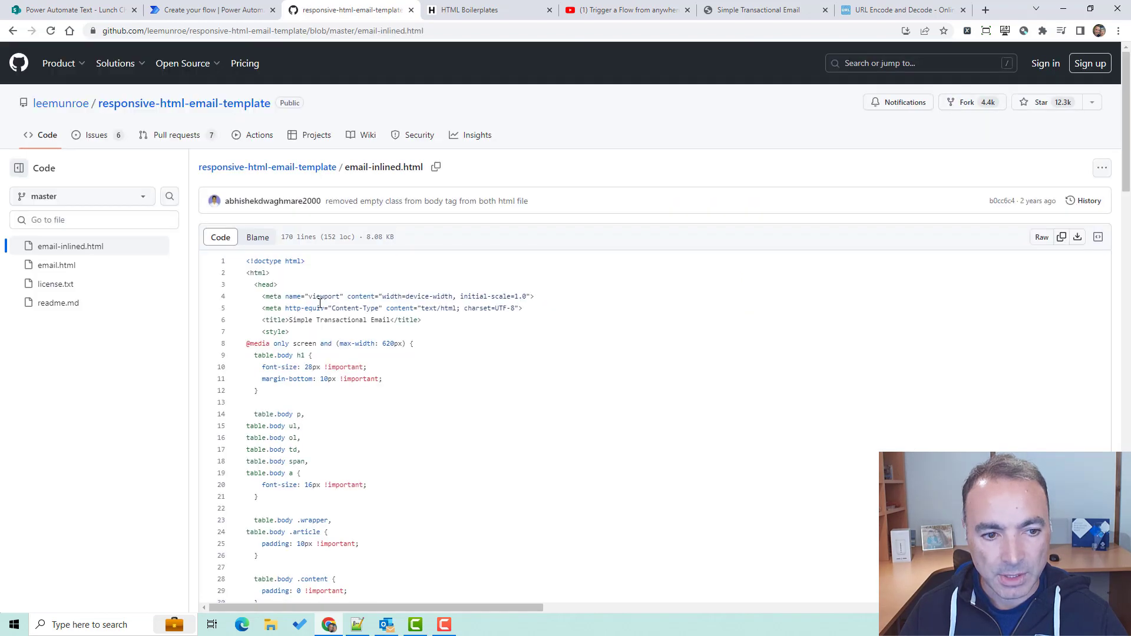
{"action": "left_click", "coordinate": [331, 308]}
{"action": "key", "text": "ctrl+a"}
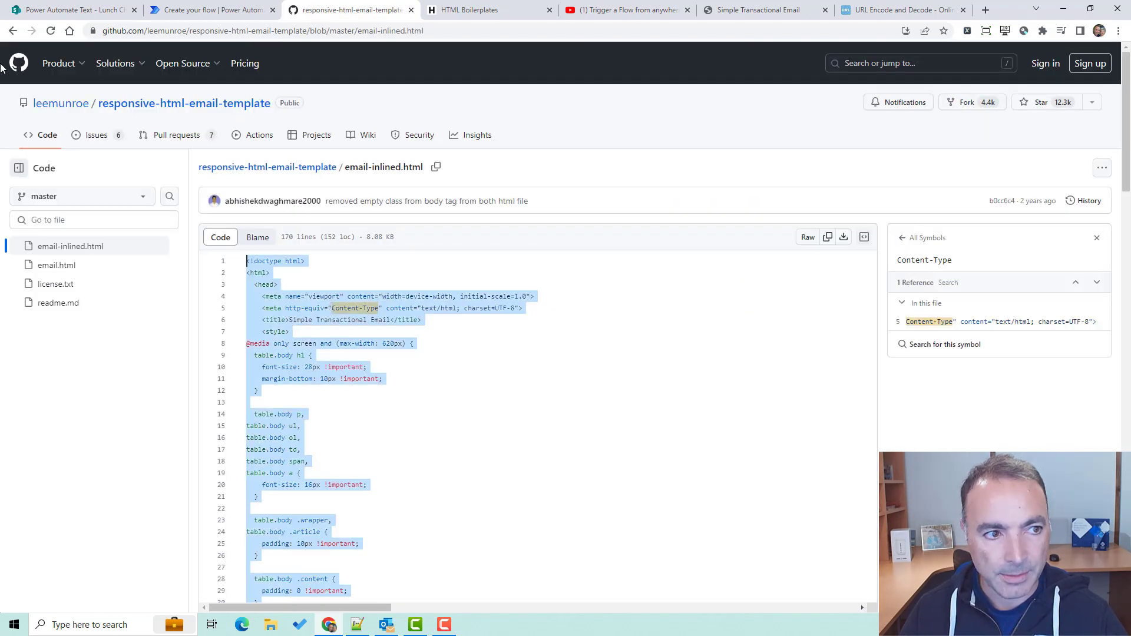
{"action": "left_click", "coordinate": [12, 31]}
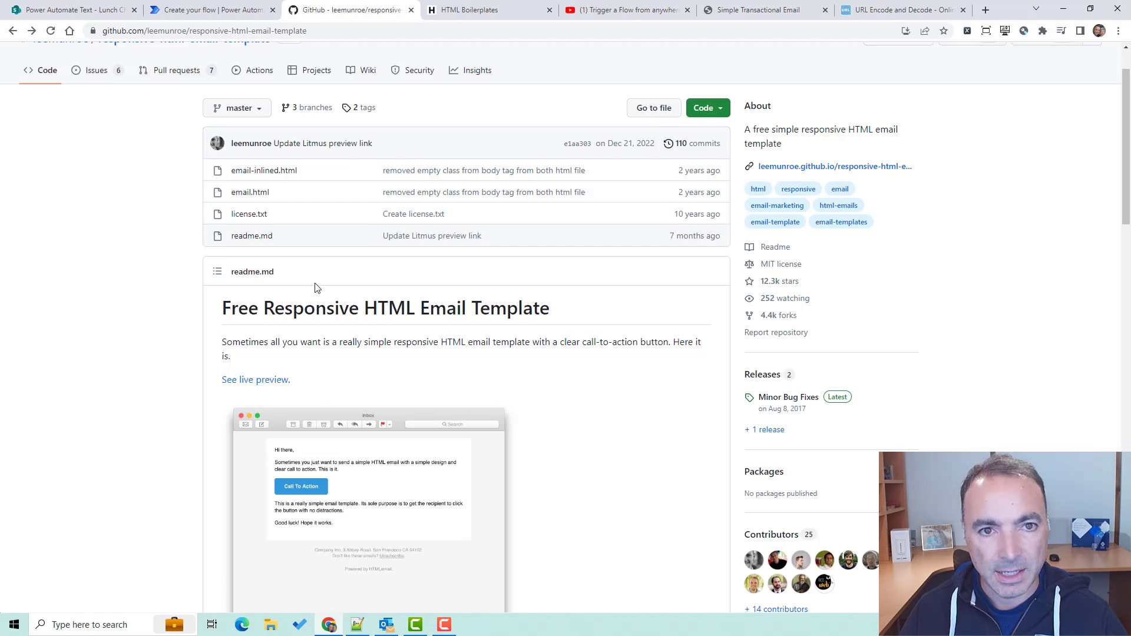
{"action": "left_click", "coordinate": [357, 624]}
- Paste the copied HTML template into a new Notepad++ document
{"action": "key", "text": "ctrl+n"}
{"action": "key", "text": "ctrl+v"}
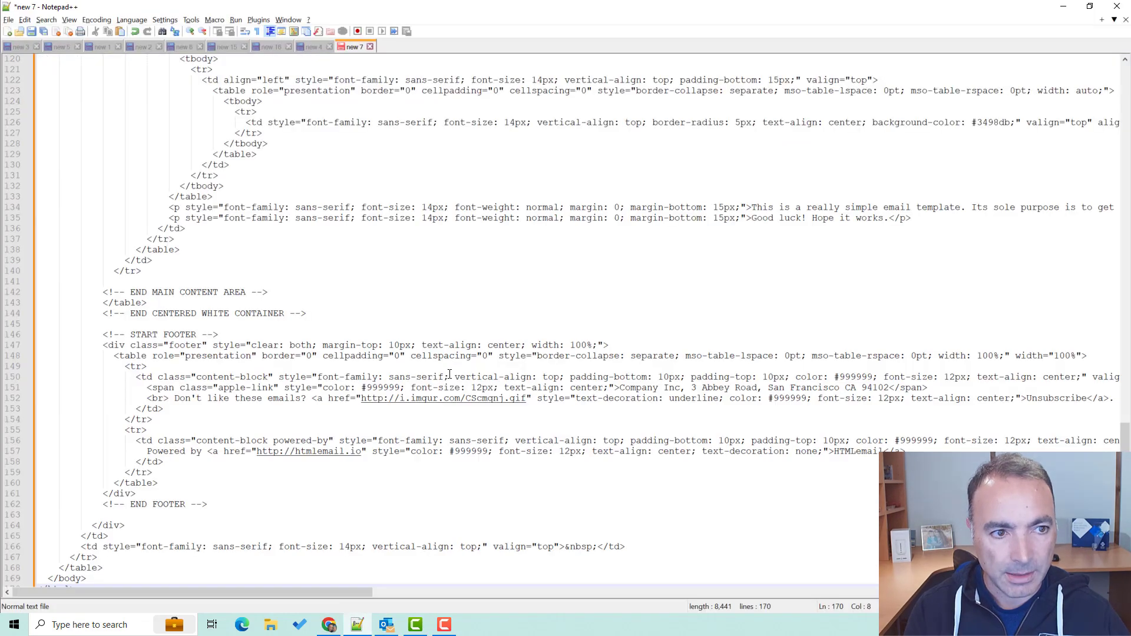
{"action": "scroll", "coordinate": [1117, 410], "scroll_direction": "up", "scroll_amount": 9}
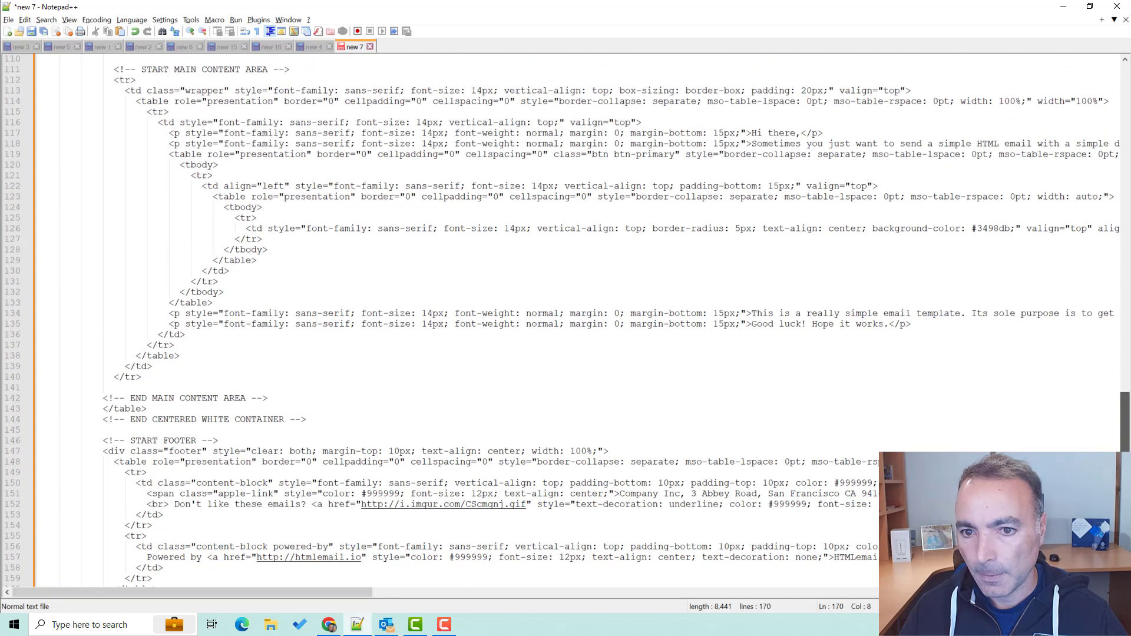
{"action": "left_click_drag", "start_coordinate": [1116, 410], "coordinate": [1095, 127]}
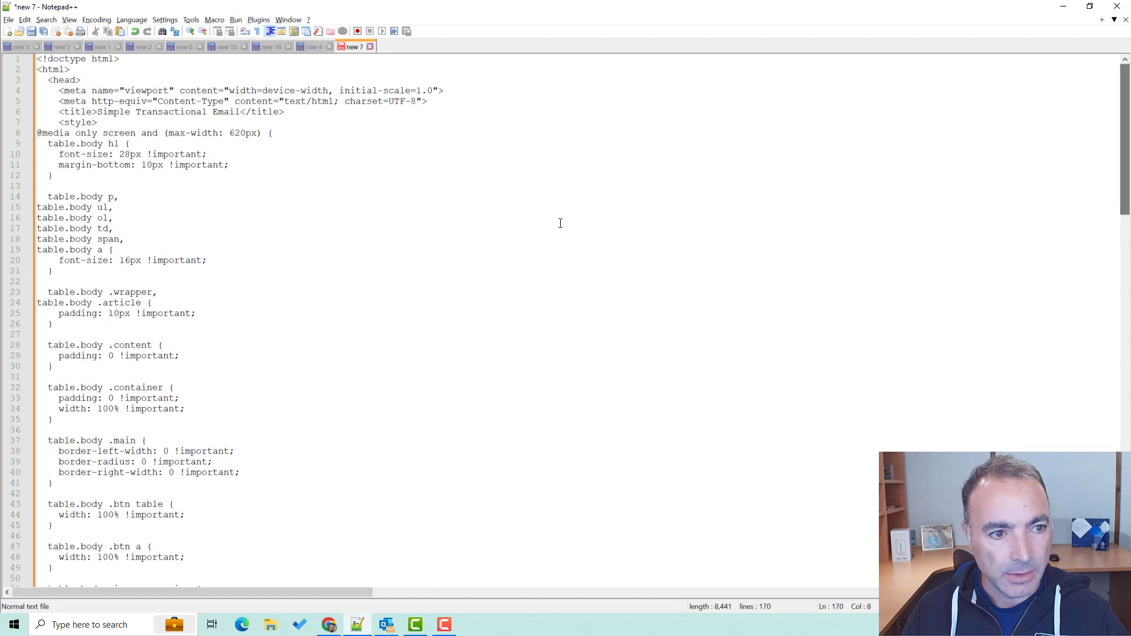
- Change the page title on line 6 to 'Lunch Choice'
{"action": "left_click_drag", "start_coordinate": [97, 112], "coordinate": [241, 109]}
{"action": "type", "text": "Lunch"}
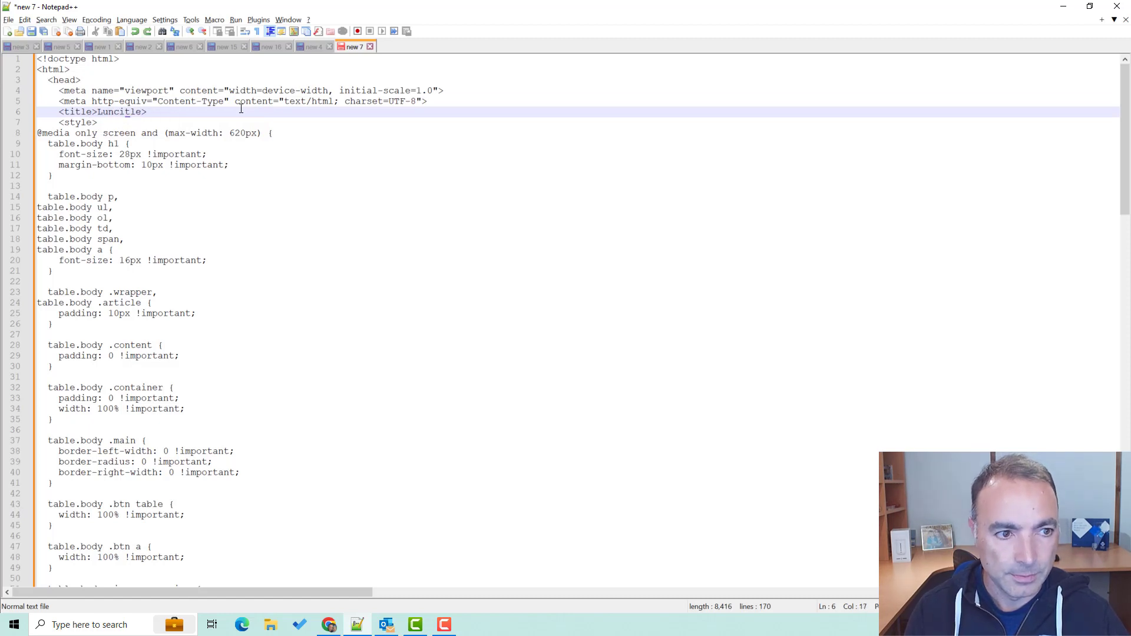
{"action": "key", "text": "ctrl+z"}
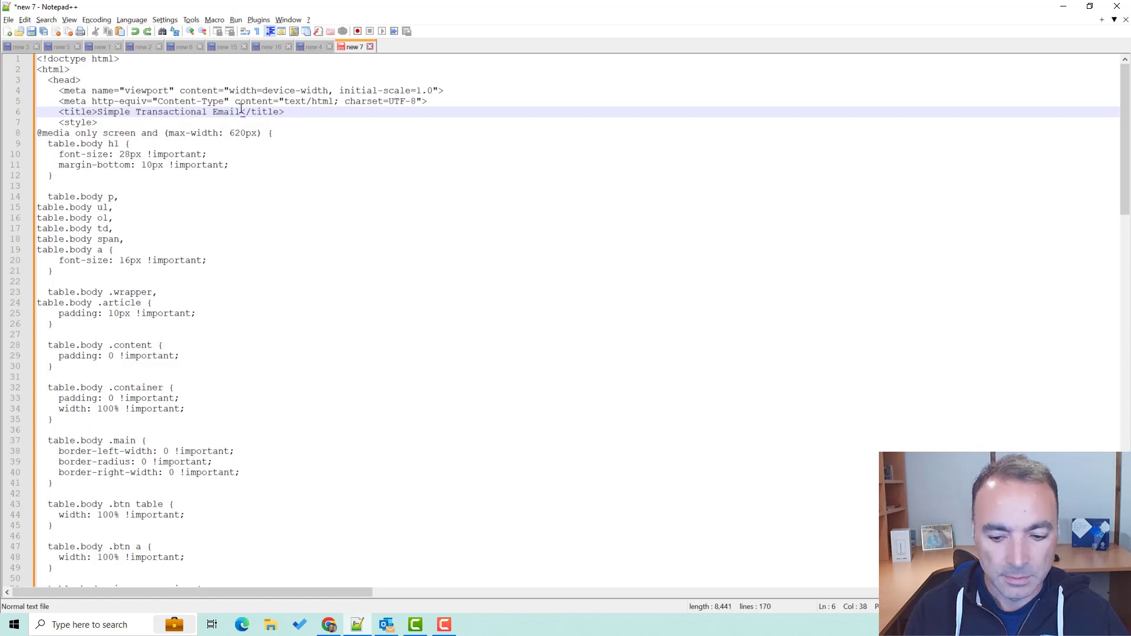
{"action": "key", "text": "BackSpace"}
{"action": "key", "text": "BackSpace"}
{"action": "key", "text": "BackSpace"}
{"action": "key", "text": "BackSpace"}
{"action": "key", "text": "BackSpace"}
{"action": "key", "text": "BackSpace"}
{"action": "key", "text": "BackSpace"}
{"action": "key", "text": "BackSpace"}
{"action": "key", "text": "BackSpace"}
{"action": "key", "text": "BackSpace"}
{"action": "key", "text": "BackSpace"}
{"action": "key", "text": "BackSpace"}
{"action": "key", "text": "BackSpace"}
{"action": "key", "text": "BackSpace"}
{"action": "key", "text": "BackSpace"}
{"action": "key", "text": "BackSpace"}
{"action": "key", "text": "BackSpace"}
{"action": "key", "text": "BackSpace"}
{"action": "key", "text": "BackSpace"}
{"action": "key", "text": "BackSpace"}
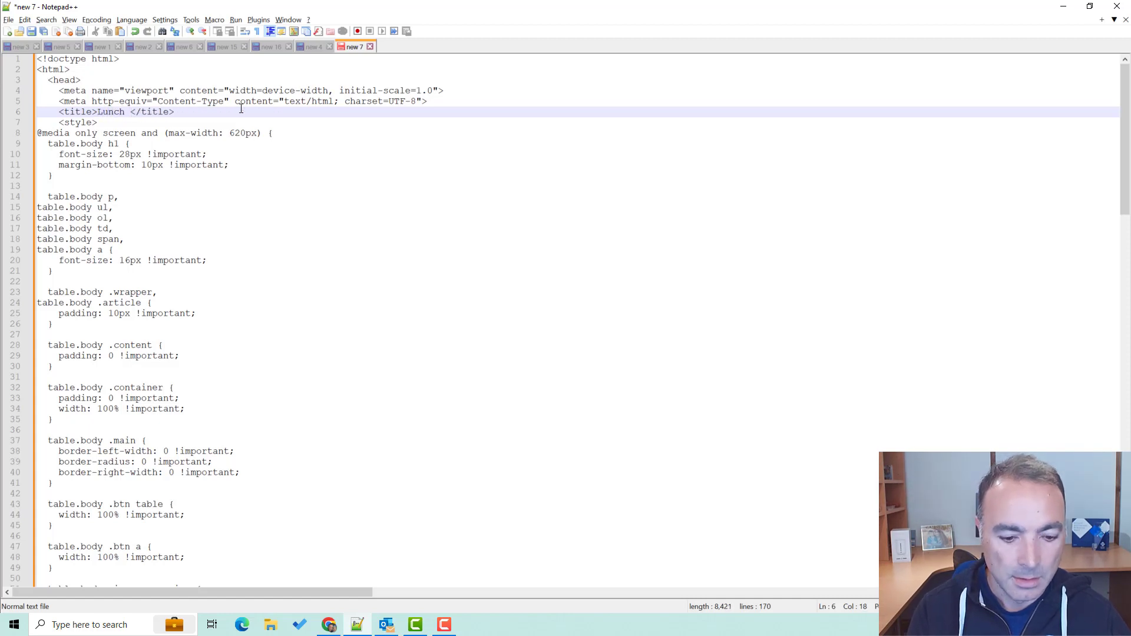
{"action": "type", "text": "Lunch Choice"}
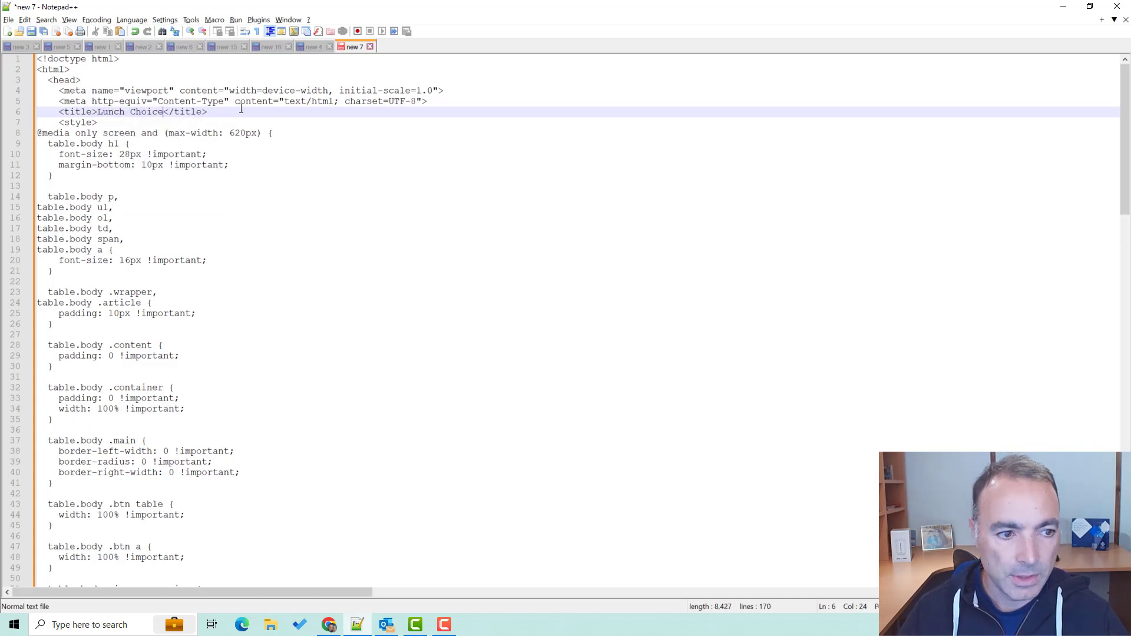
- Replace the line 118 intro sentence with 'Please let us know your choice for lunch today:'
{"action": "left_click_drag", "start_coordinate": [1126, 152], "coordinate": [1129, 450]}
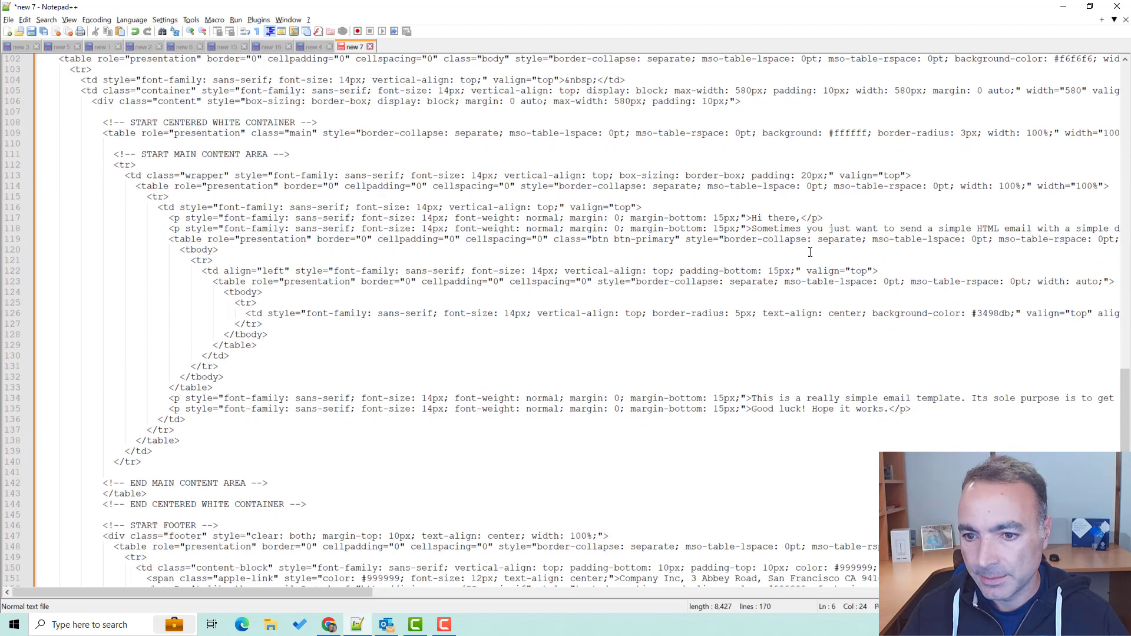
{"action": "left_click_drag", "start_coordinate": [755, 230], "coordinate": [1122, 226]}
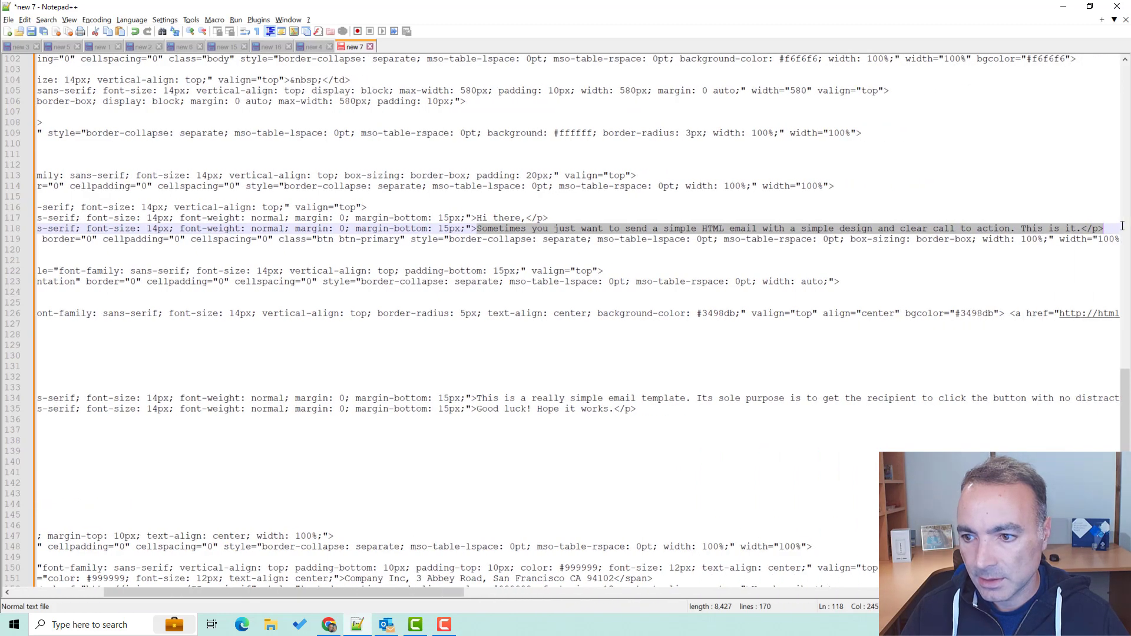
{"action": "type", "text": "Please let "}
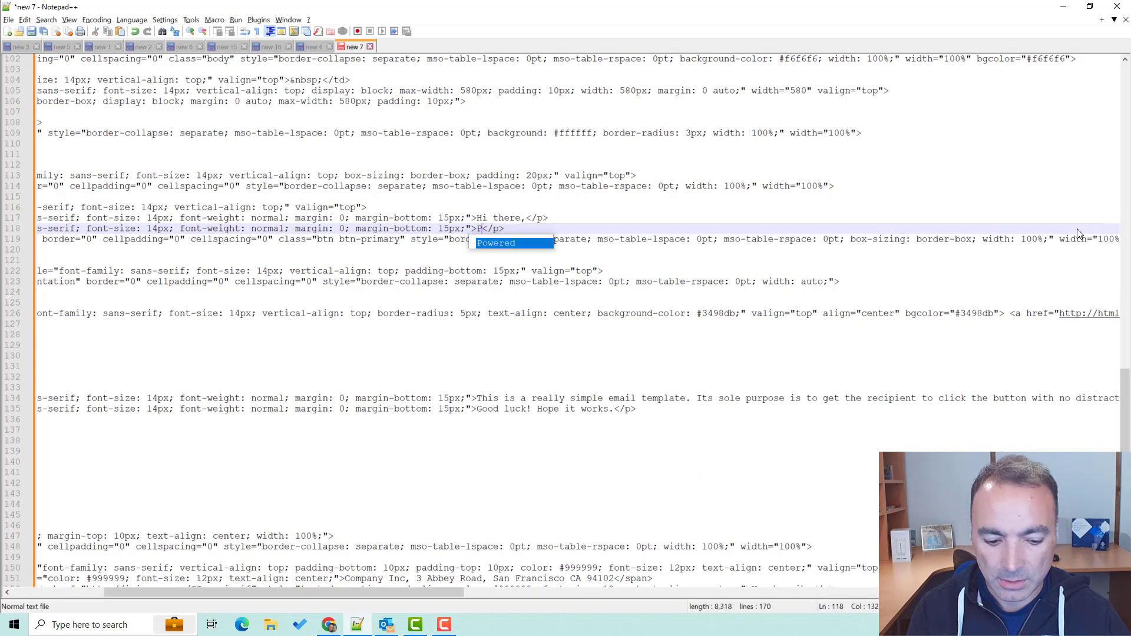
{"action": "type", "text": "us"}
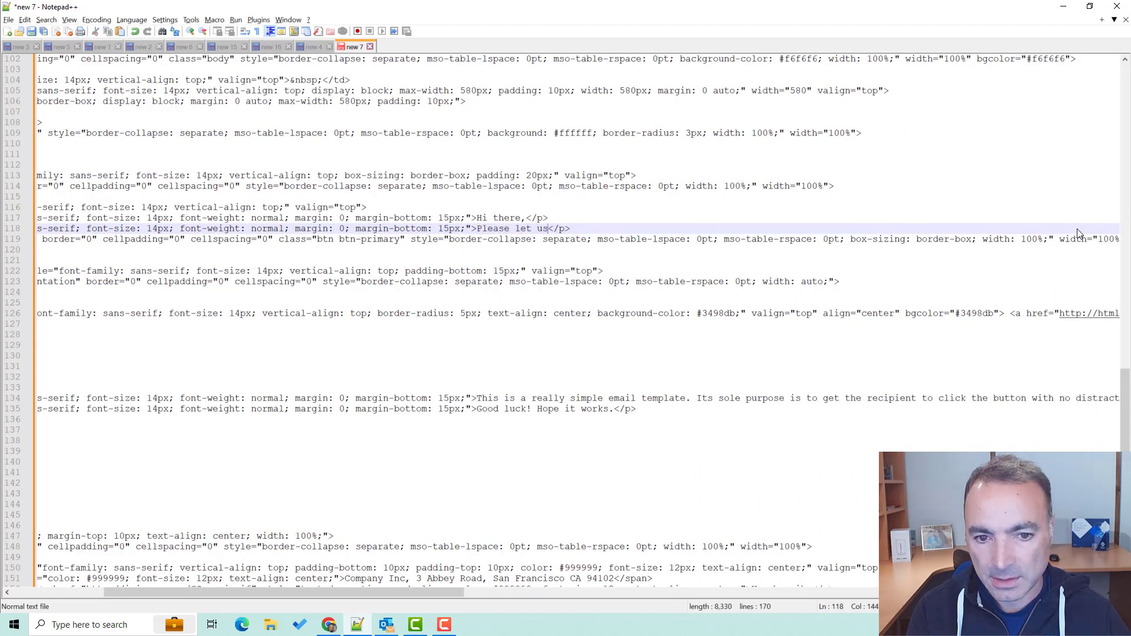
{"action": "type", "text": " know your choice for u"}
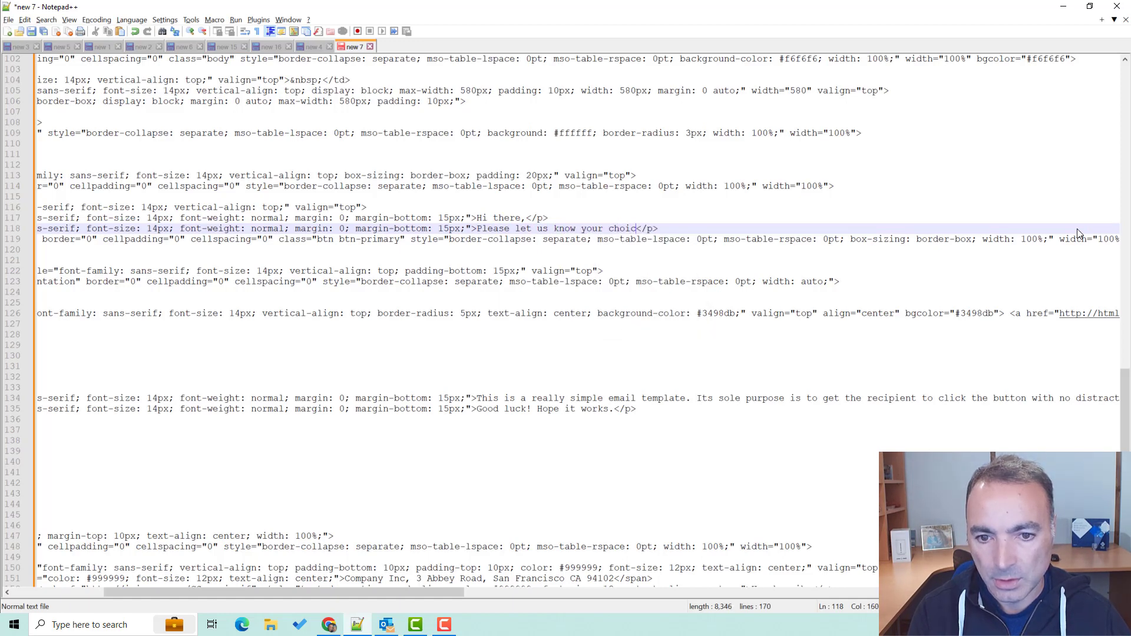
{"action": "key", "text": "BackSpace"}
{"action": "type", "text": "l"}
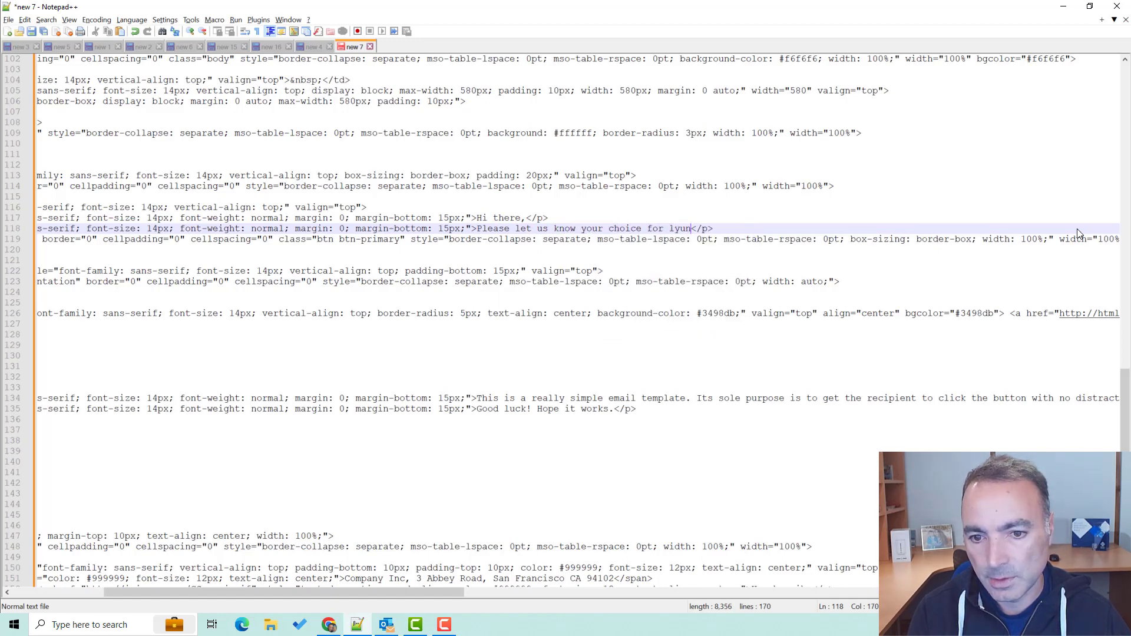
{"action": "type", "text": "unch today:"}
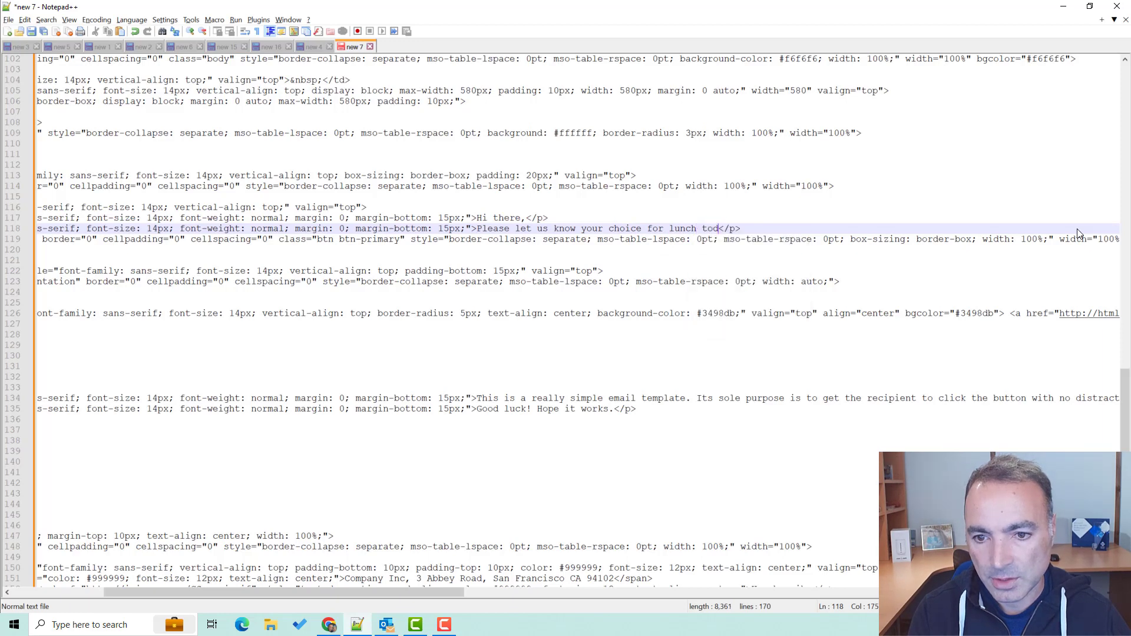
{"action": "double_click", "coordinate": [509, 219]}
{"action": "key", "text": "alt+Tab"}
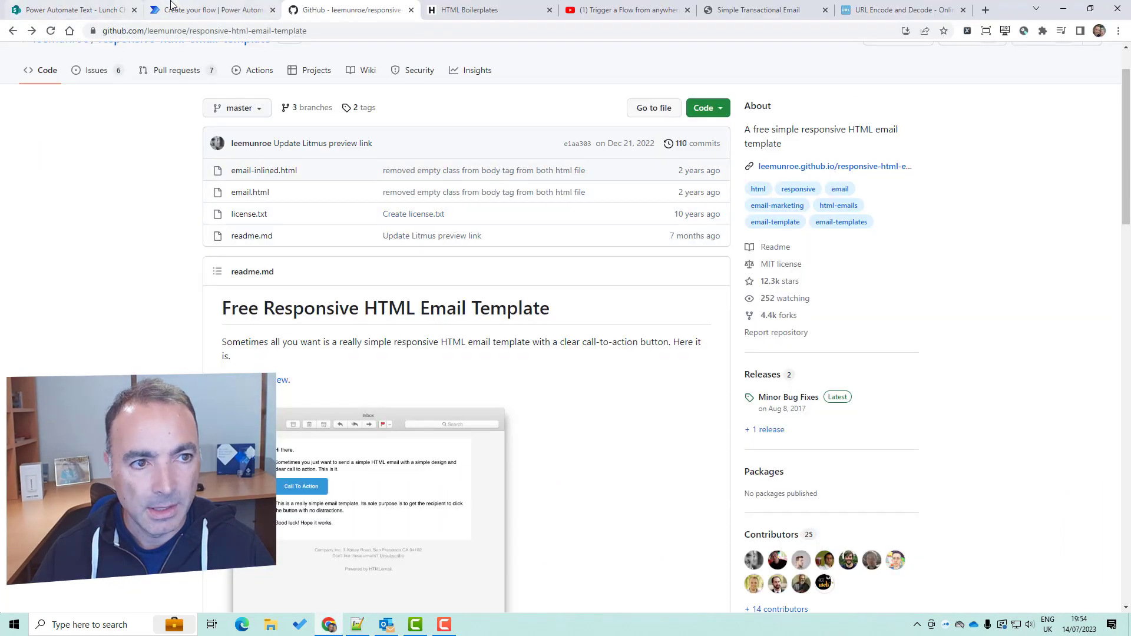
{"action": "left_click", "coordinate": [209, 10]}
- Replace 'there' in the greeting with the Update item Person DisplayName expression
{"action": "left_click", "coordinate": [600, 317]}
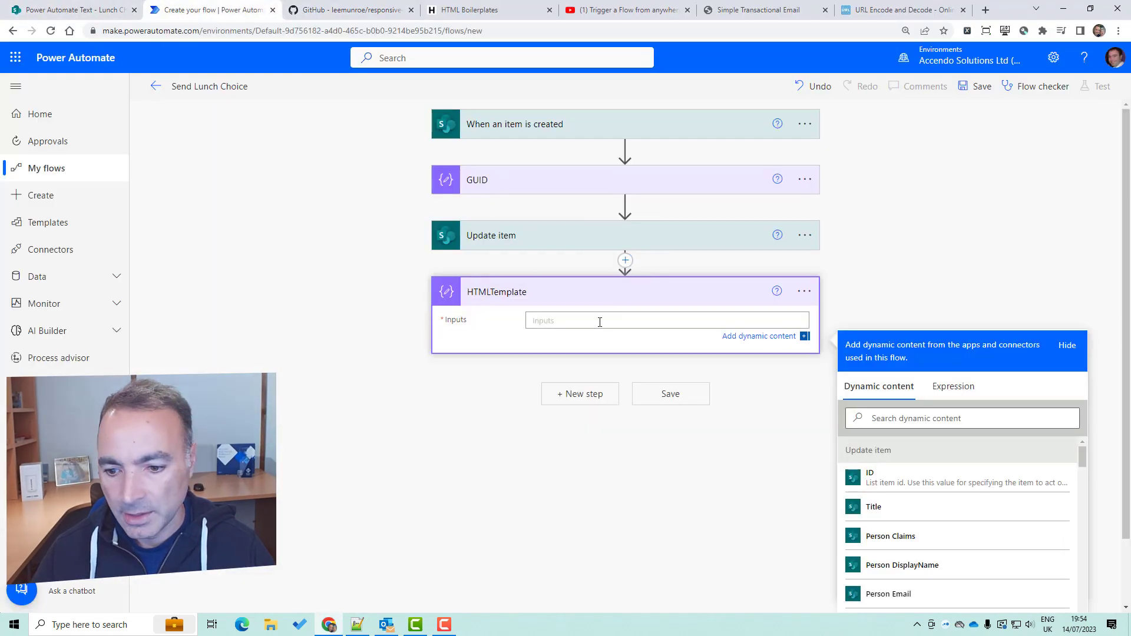
{"action": "left_click", "coordinate": [913, 567]}
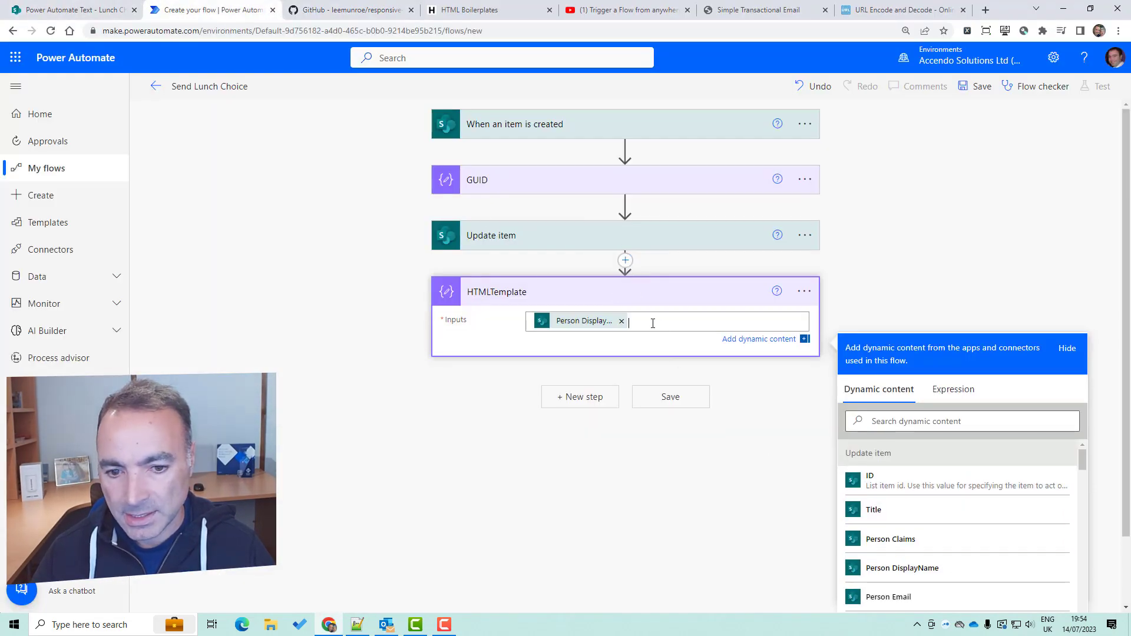
{"action": "left_click_drag", "start_coordinate": [652, 323], "coordinate": [515, 324]}
{"action": "key", "text": "alt+Tab"}
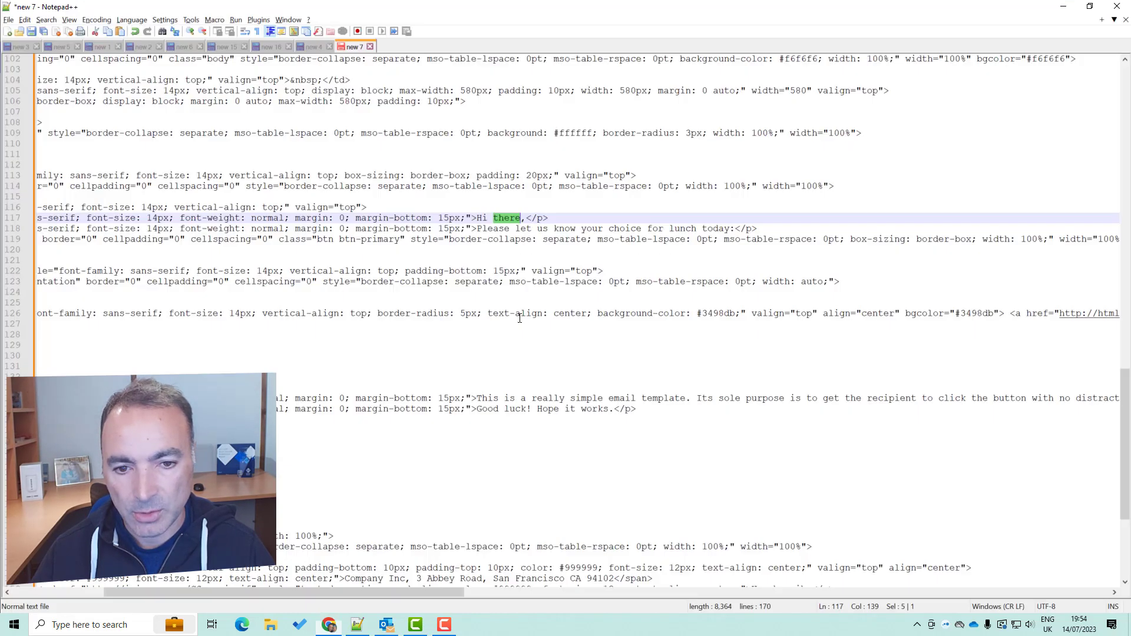
{"action": "type", "text": "@{outputs('Update_item')?['body/Person/DisplayName']}"}
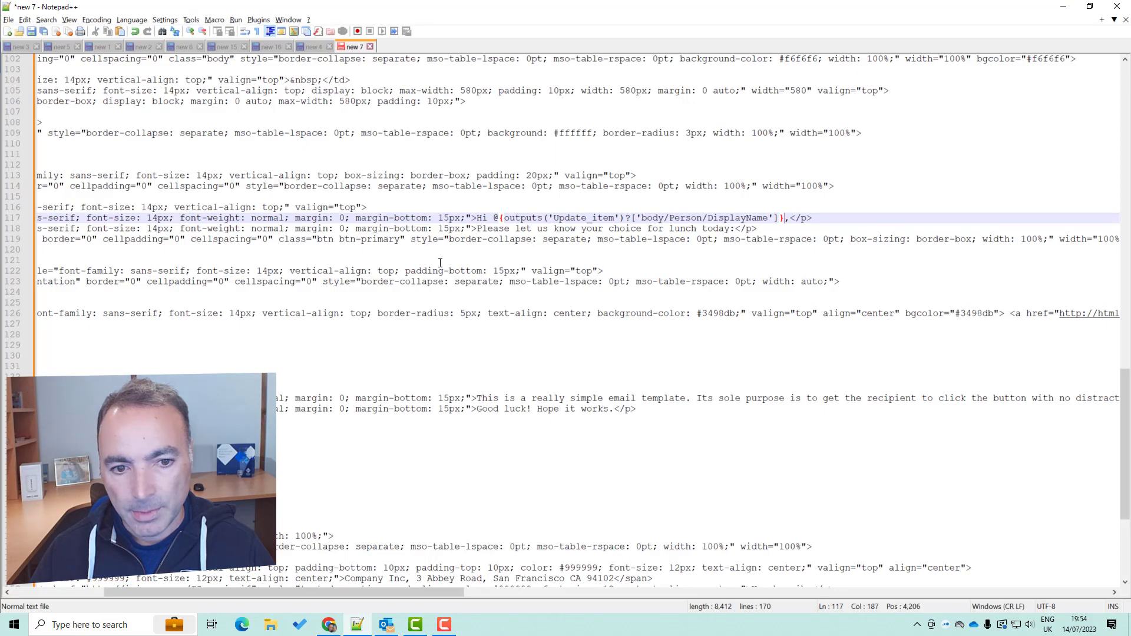
- Select the call-to-action line 126 in the HTML template
{"action": "left_click_drag", "start_coordinate": [410, 592], "coordinate": [259, 400]}
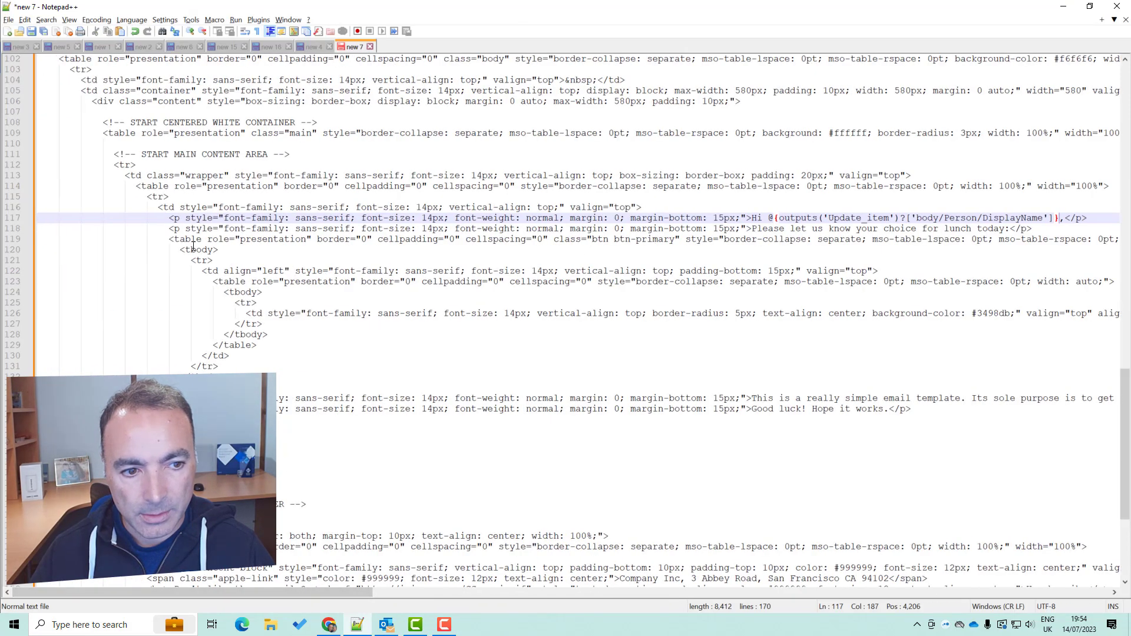
{"action": "left_click", "coordinate": [307, 316]}
{"action": "left_click_drag", "start_coordinate": [340, 594], "coordinate": [1090, 604]}
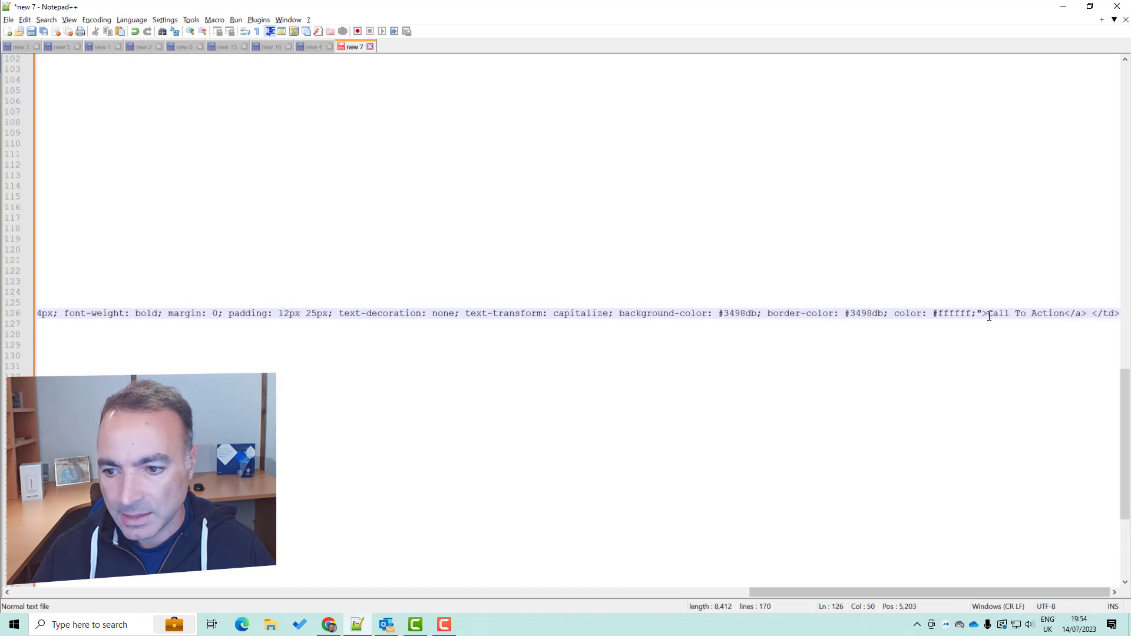
{"action": "left_click_drag", "start_coordinate": [989, 313], "coordinate": [1087, 311]}
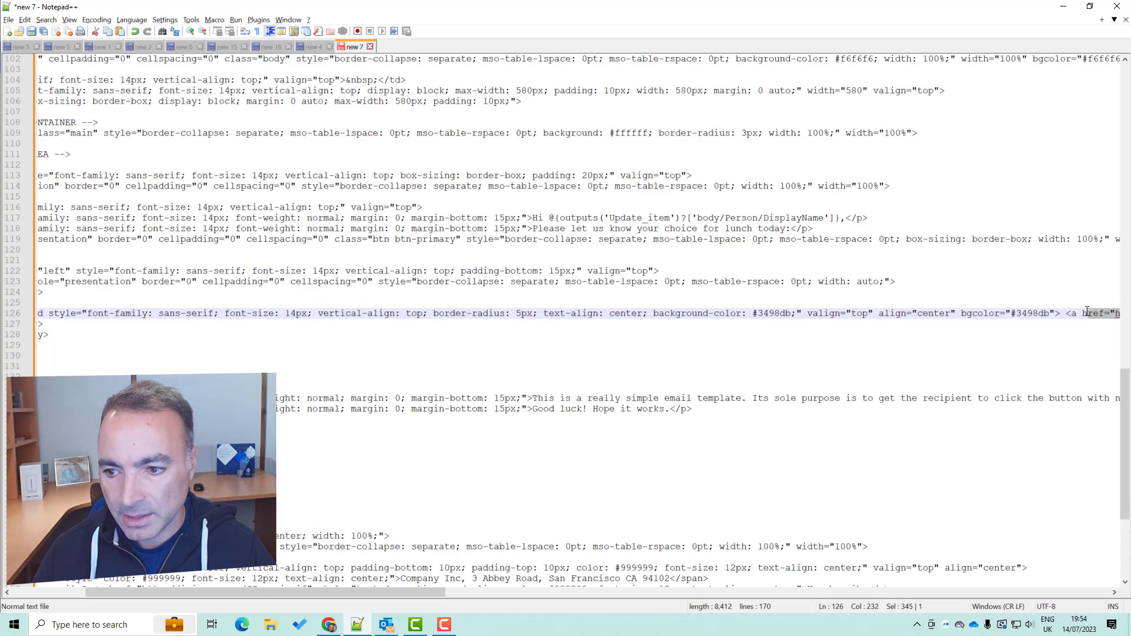
- Save the template as emailTemplate.html on the desktop
{"action": "left_click", "coordinate": [8, 20]}
{"action": "left_click", "coordinate": [32, 114]}
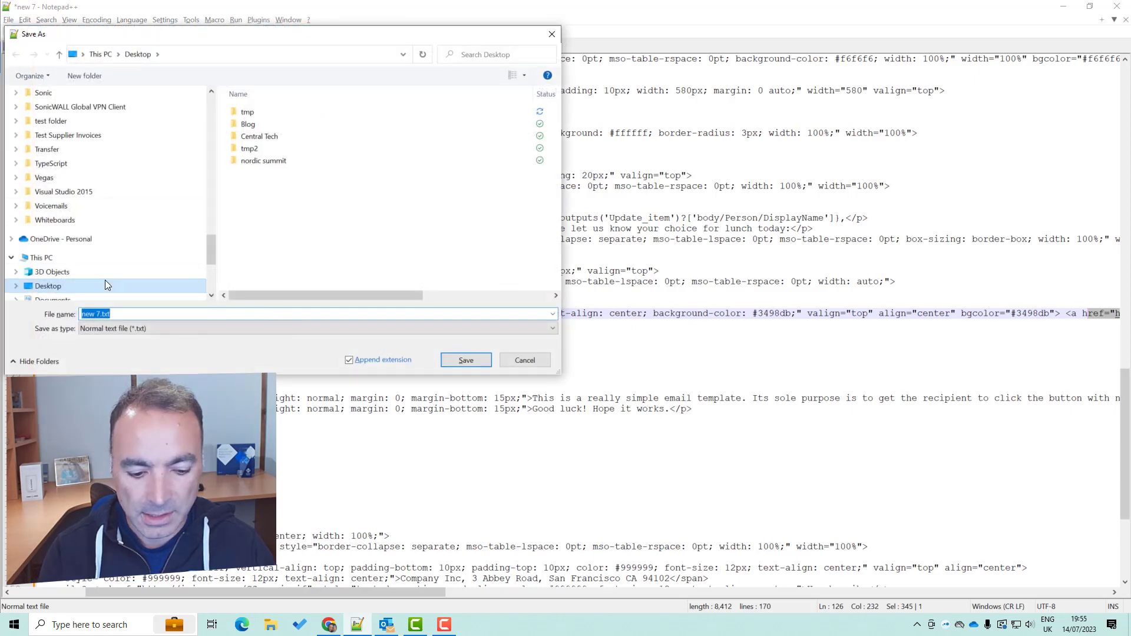
{"action": "type", "text": "emaiol"}
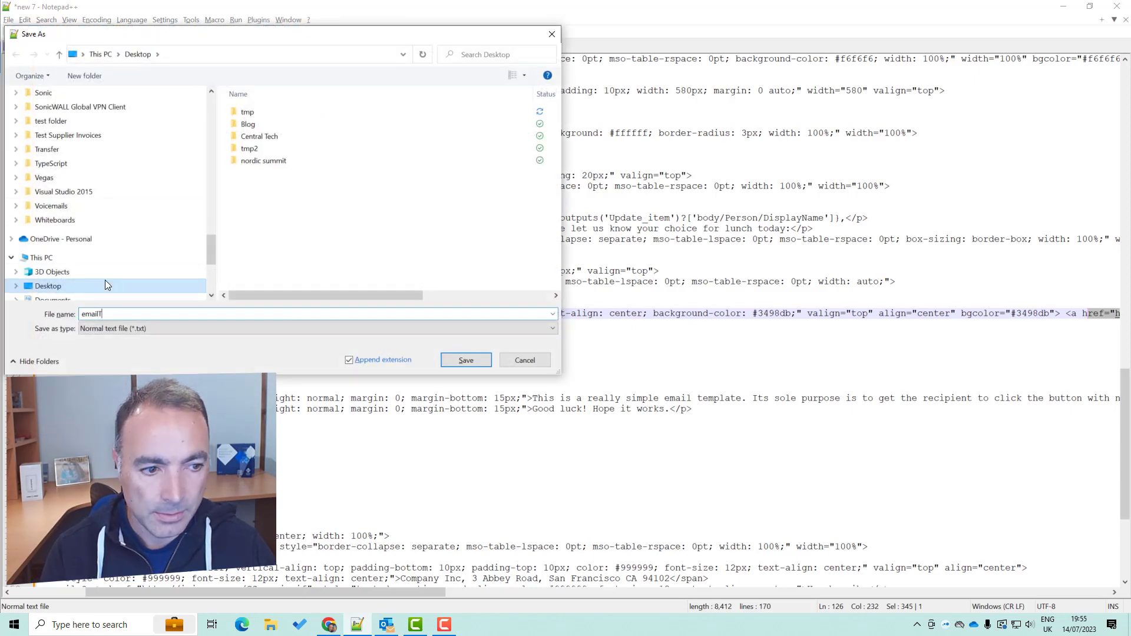
{"action": "type", "text": "Template.html"}
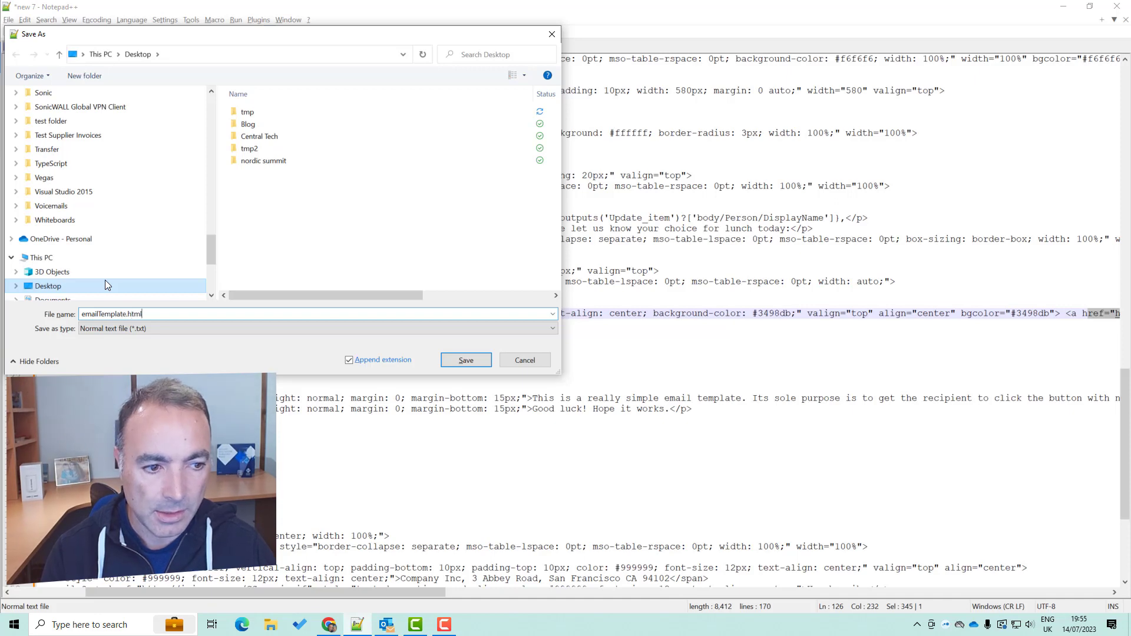
{"action": "key", "text": "Return"}
- Open emailTemplate.html from the desktop to preview the Lunch Choice email in Chrome
{"action": "key", "text": "super+d"}
{"action": "double_click", "coordinate": [18, 73]}
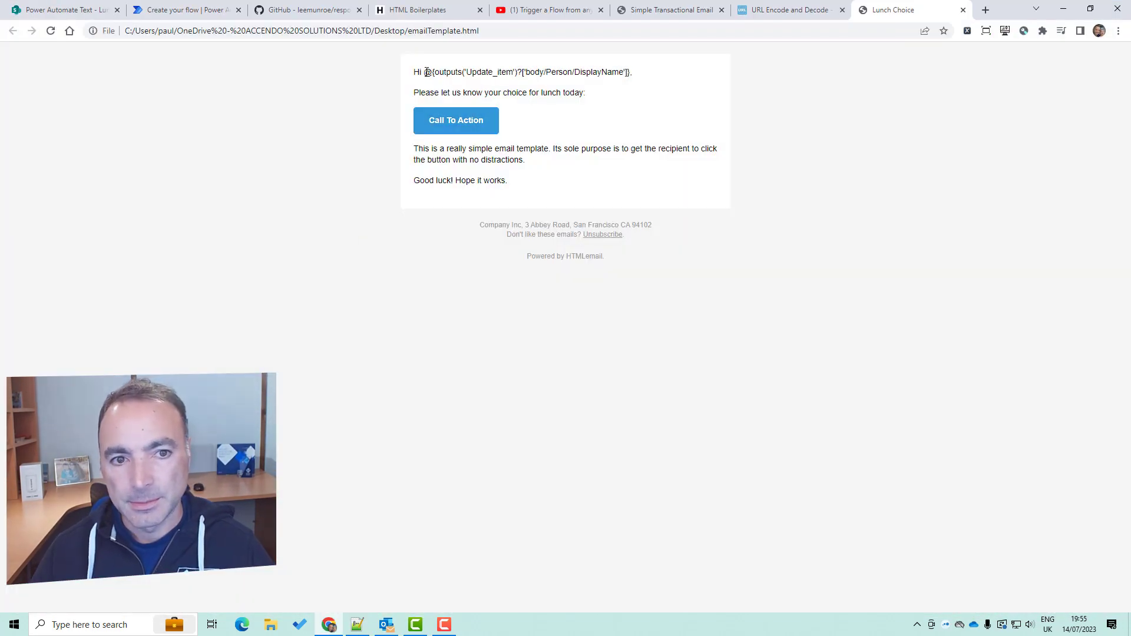
{"action": "left_click_drag", "start_coordinate": [428, 95], "coordinate": [601, 100]}
{"action": "left_click", "coordinate": [589, 97]}
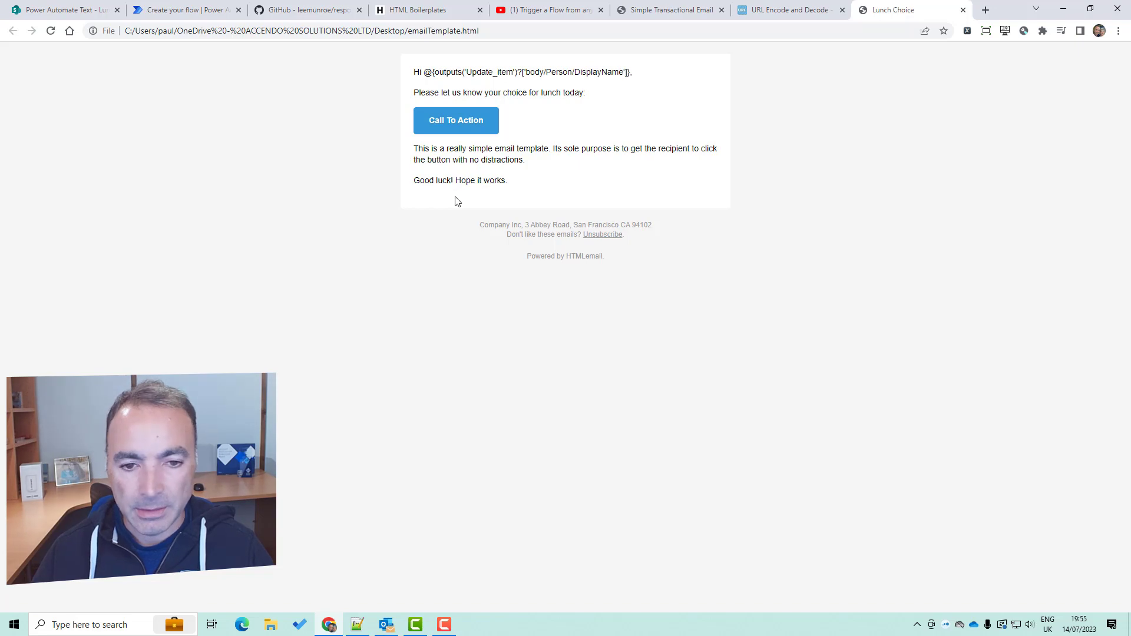
{"action": "key", "text": "alt+Tab"}
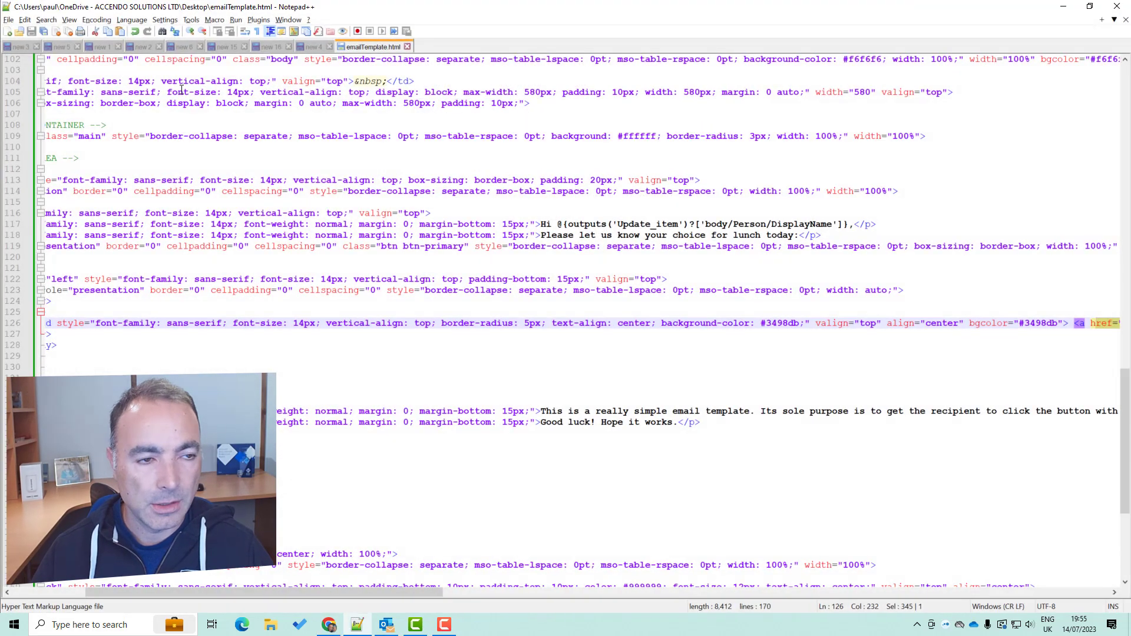
{"action": "key", "text": "alt+Tab"}
{"action": "left_click", "coordinate": [65, 10]}
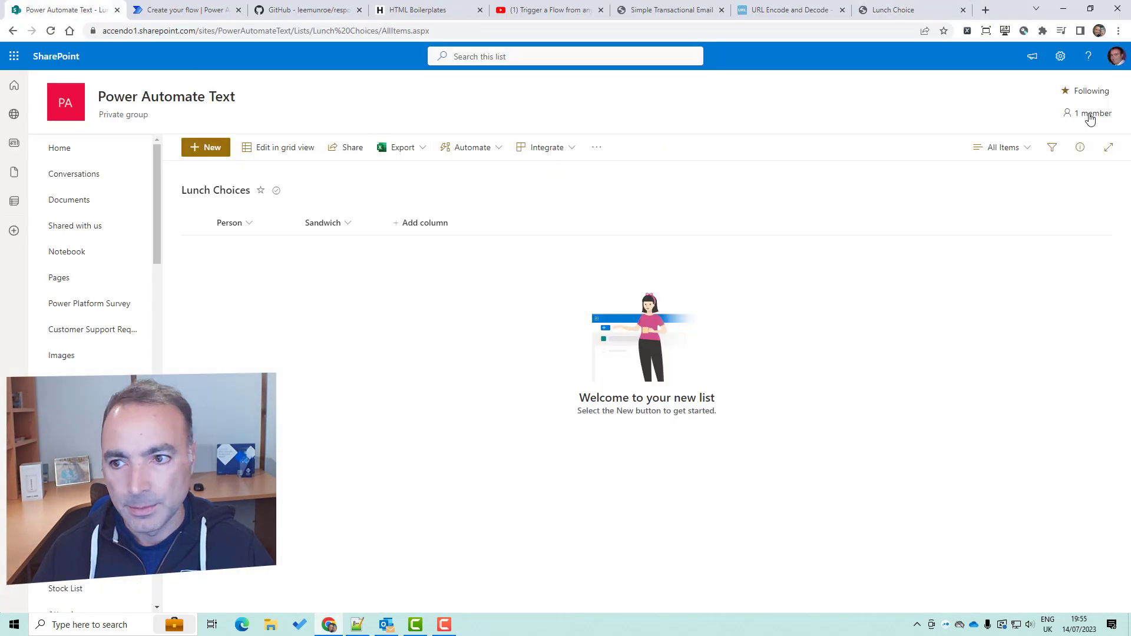
{"action": "left_click", "coordinate": [1060, 56]}
{"action": "left_click", "coordinate": [982, 179]}
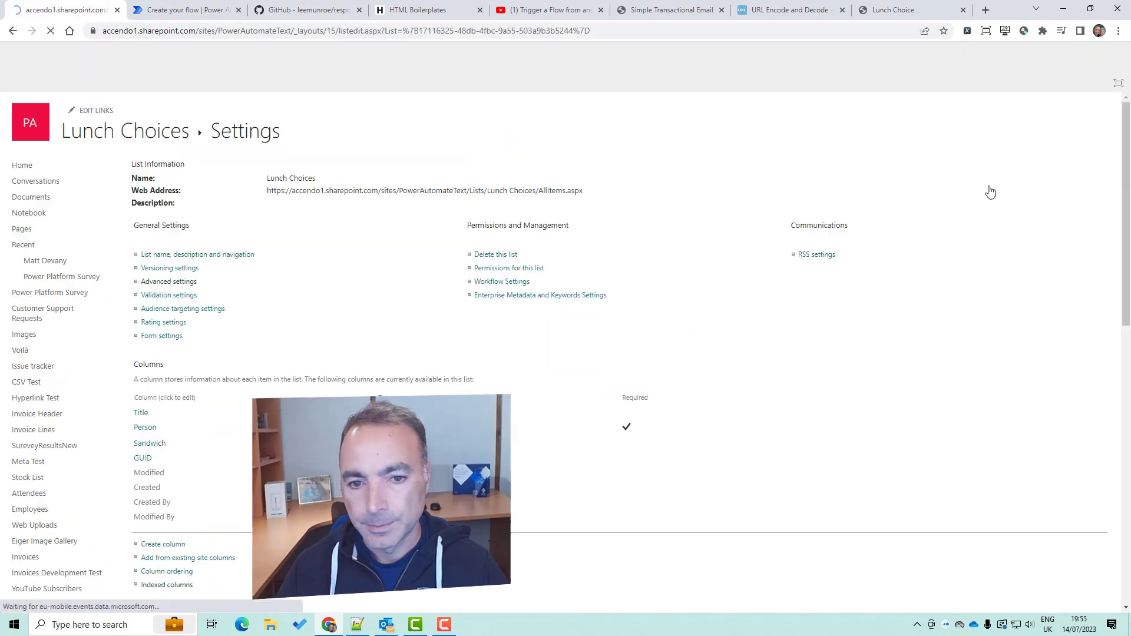
{"action": "left_click", "coordinate": [148, 443]}
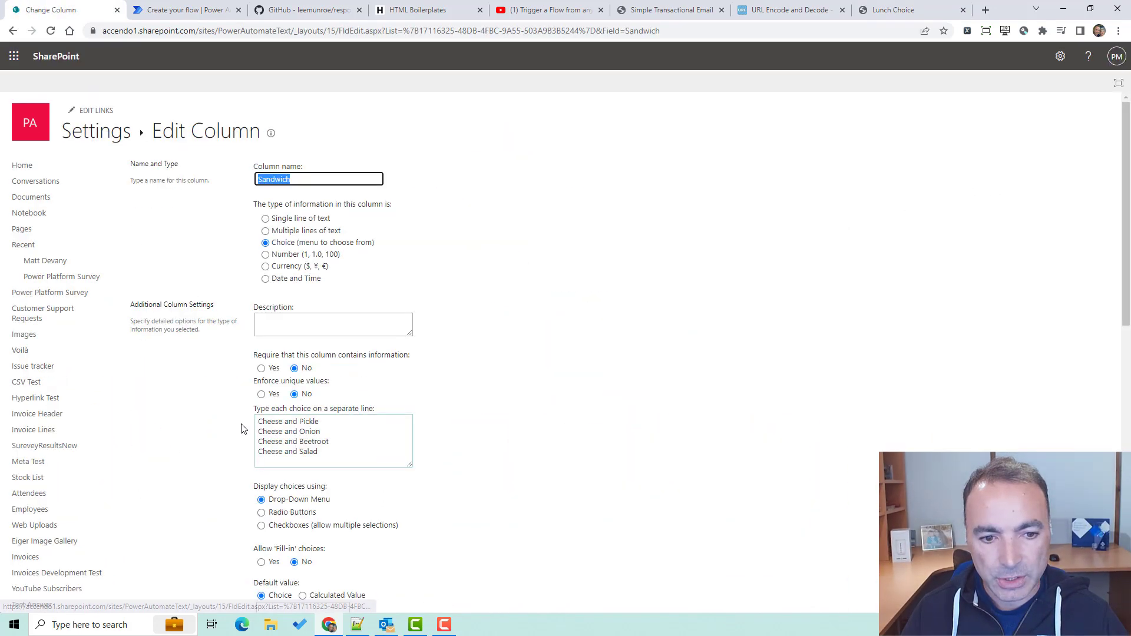
{"action": "left_click_drag", "start_coordinate": [318, 452], "coordinate": [235, 419]}
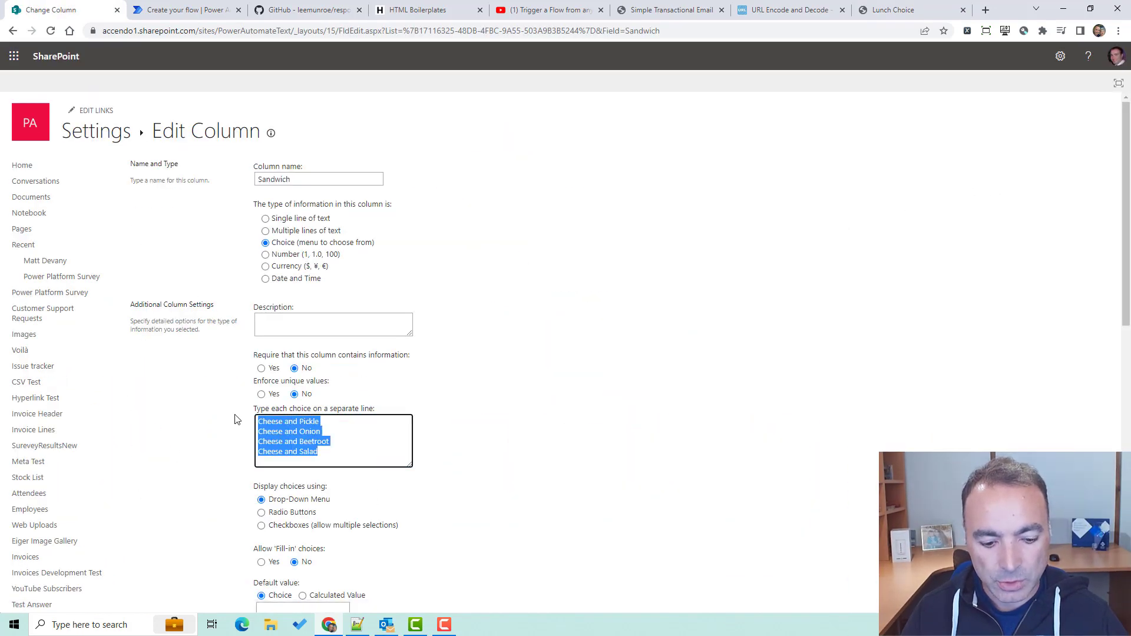
{"action": "key", "text": "alt+Tab"}
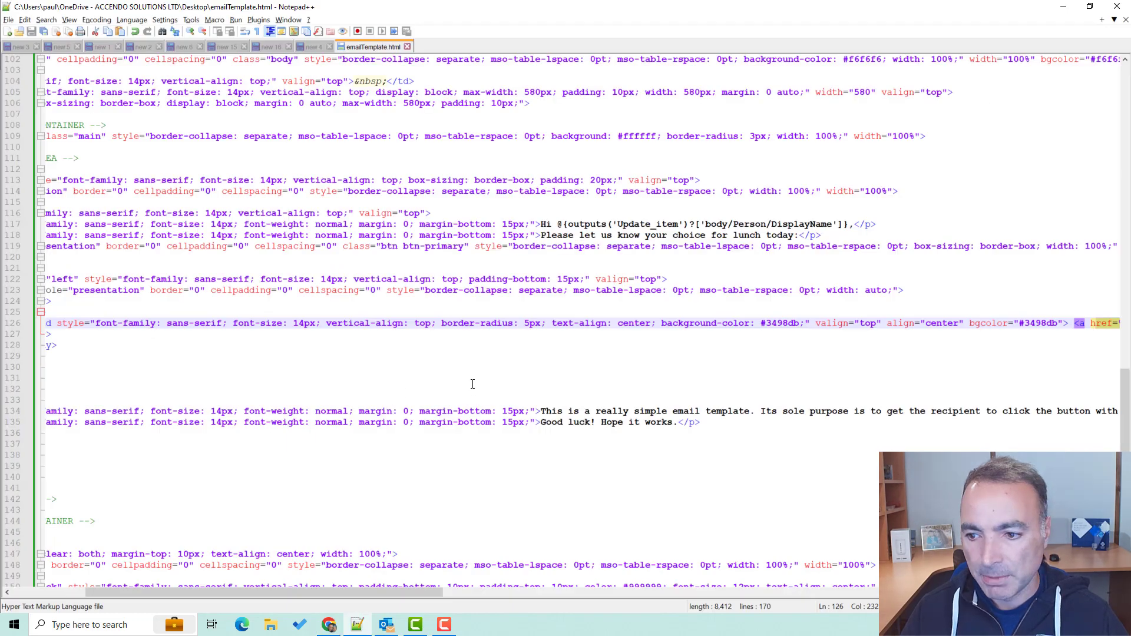
- Copy the call-to-action td line into a new blank document
{"action": "key", "text": "Home"}
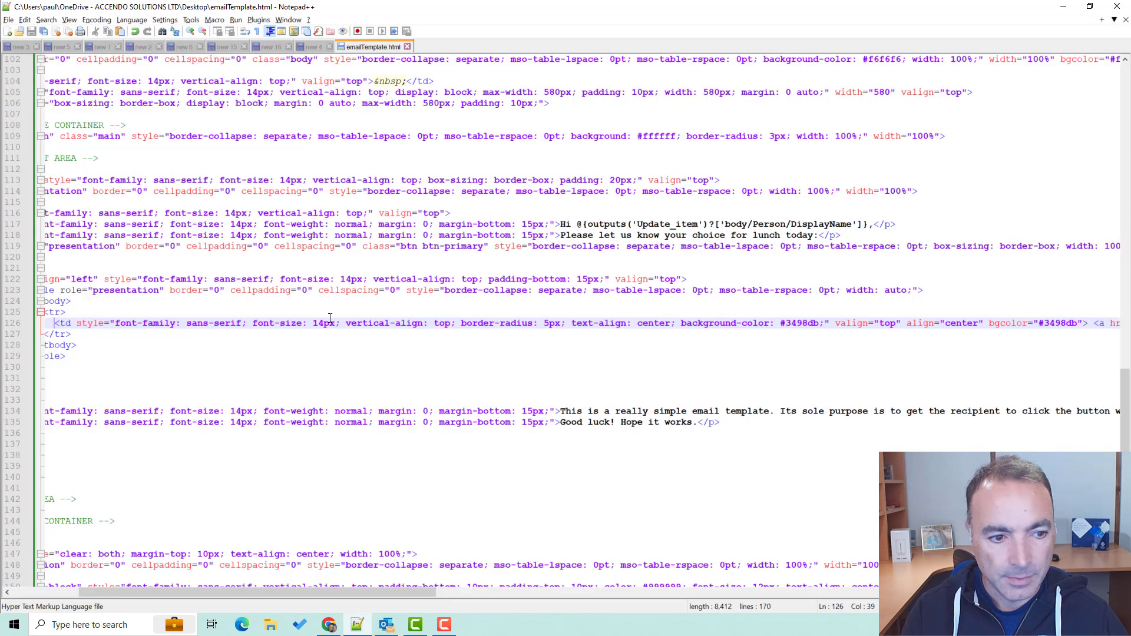
{"action": "key", "text": "Home"}
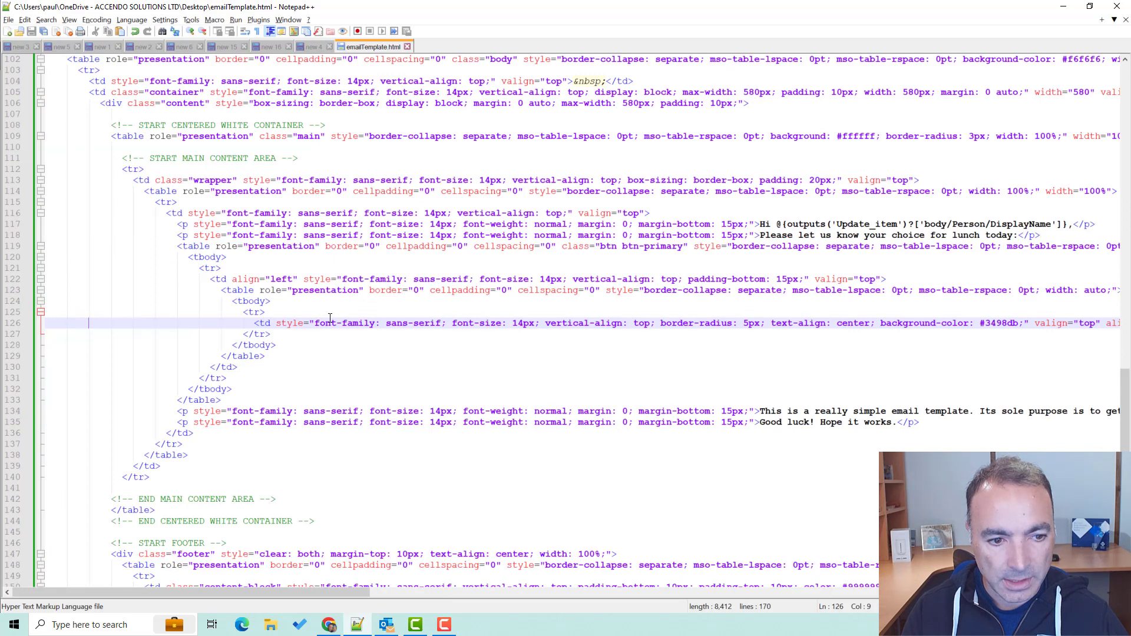
{"action": "key", "text": "Right"}
{"action": "key", "text": "Right"}
{"action": "key", "text": "Right"}
{"action": "key", "text": "Right"}
{"action": "key", "text": "Right"}
{"action": "key", "text": "Right"}
{"action": "key", "text": "Right"}
{"action": "key", "text": "Right"}
{"action": "key", "text": "Right"}
{"action": "key", "text": "Right"}
{"action": "key", "text": "Right"}
{"action": "key", "text": "Right"}
{"action": "key", "text": "Right"}
{"action": "key", "text": "Right"}
{"action": "key", "text": "Right"}
{"action": "key", "text": "shift+End"}
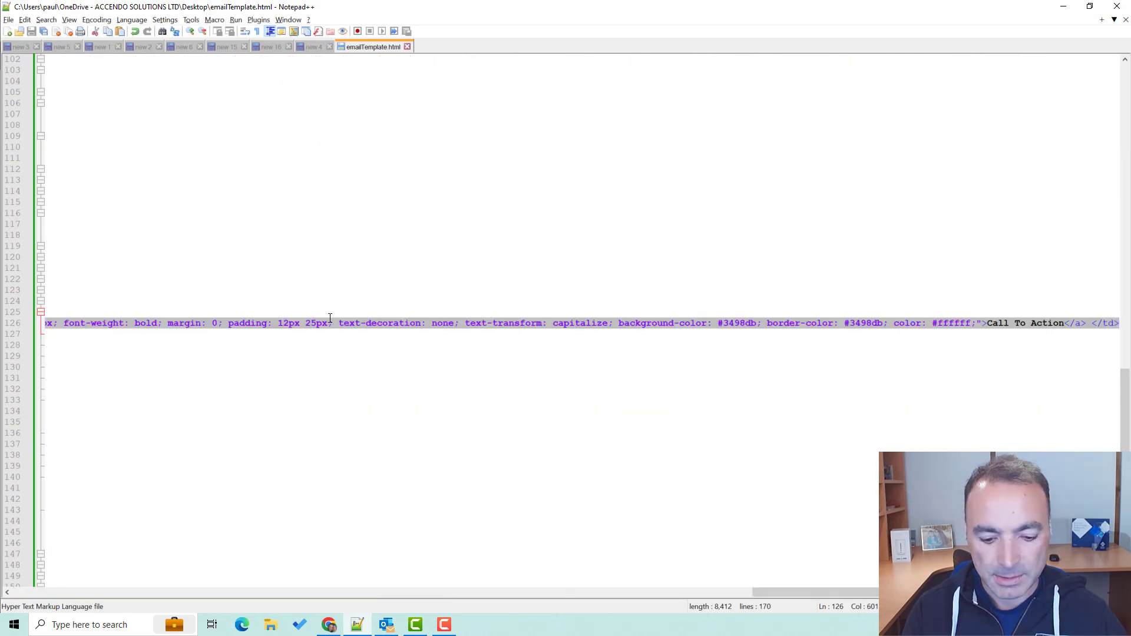
{"action": "key", "text": "ctrl+n"}
{"action": "type", "text": "...14px; font-weight: bold; margin: 0; padding: 12px 25px; text-decoration: none; text-transform: capitalize; background-color: #3498db; border-color: #3498db; color: #ffffff;\">Call To Action</a> </td>"}
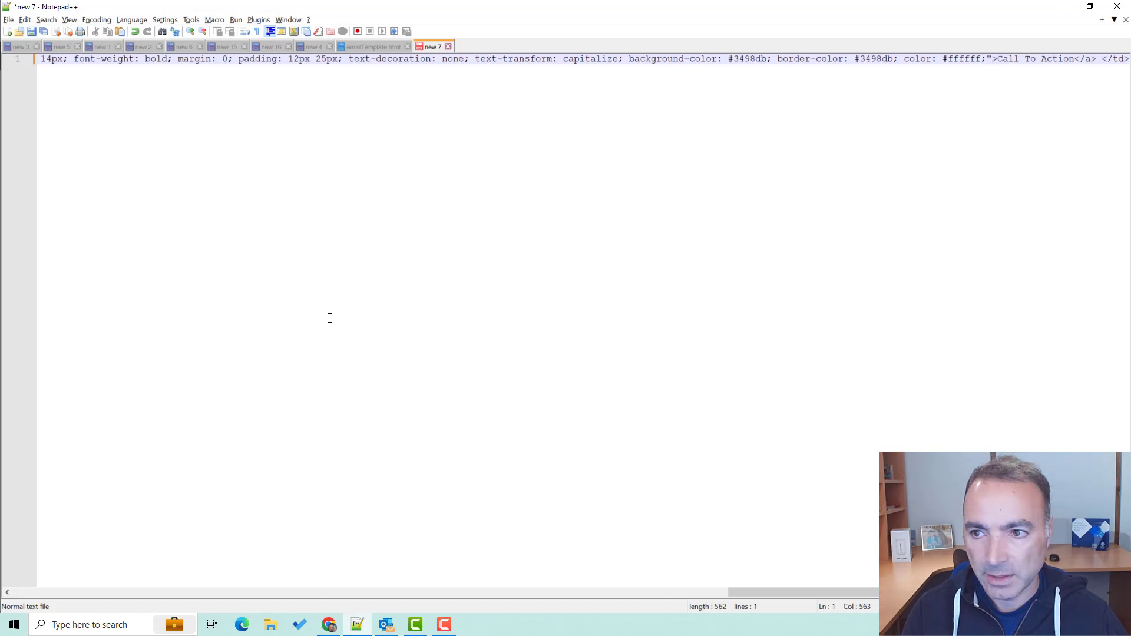
{"action": "key", "text": "Home"}
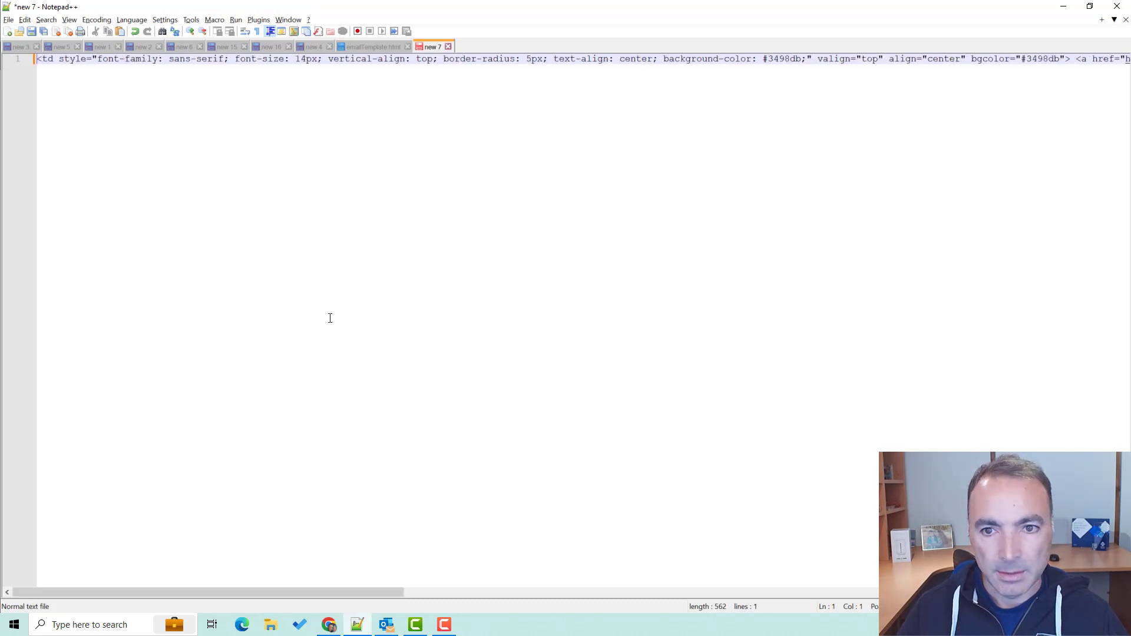
{"action": "left_click_drag", "start_coordinate": [341, 594], "coordinate": [414, 578]}
- Split the link tag and closing td onto their own indented lines
{"action": "left_click", "coordinate": [874, 59]}
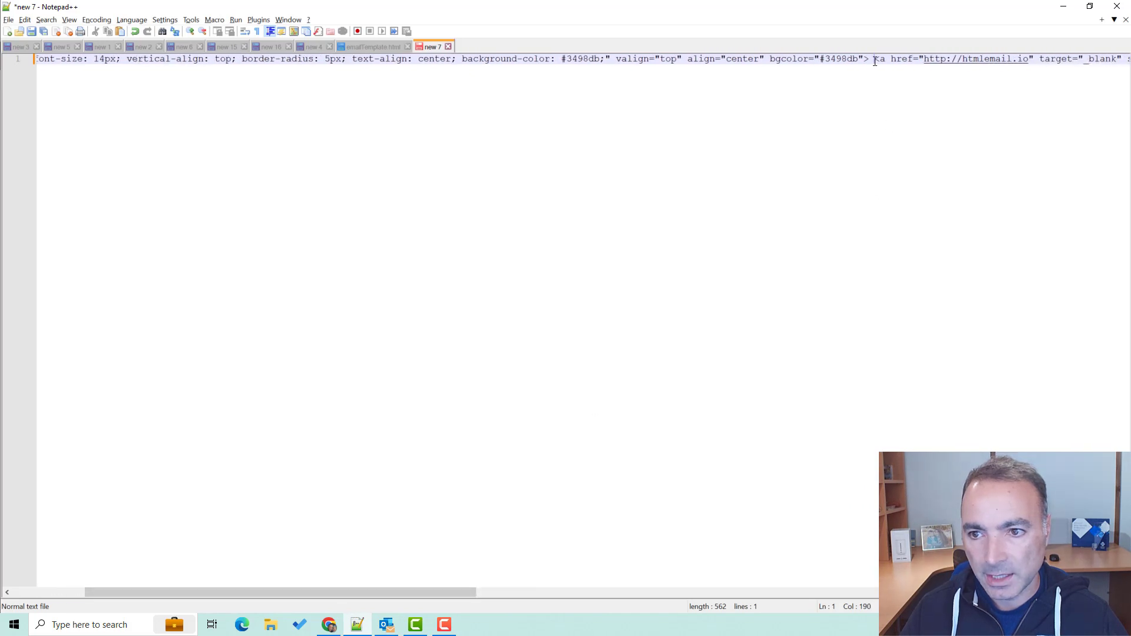
{"action": "key", "text": "Return"}
{"action": "key", "text": "Tab"}
{"action": "key", "text": "End"}
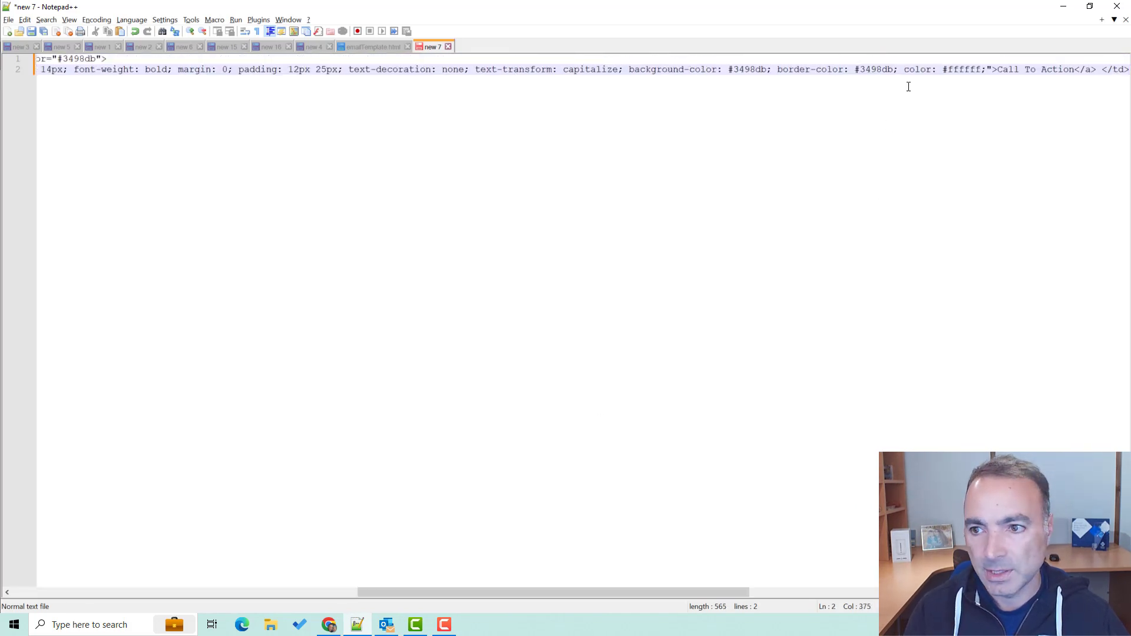
{"action": "key", "text": "Return"}
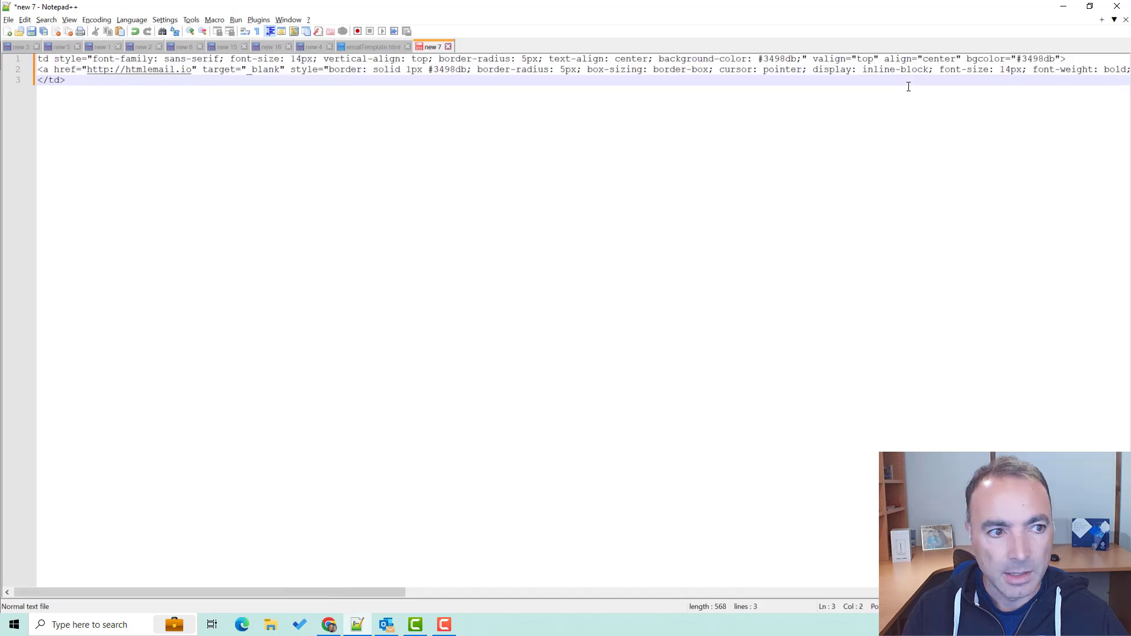
{"action": "key", "text": "Up"}
{"action": "key", "text": "Tab"}
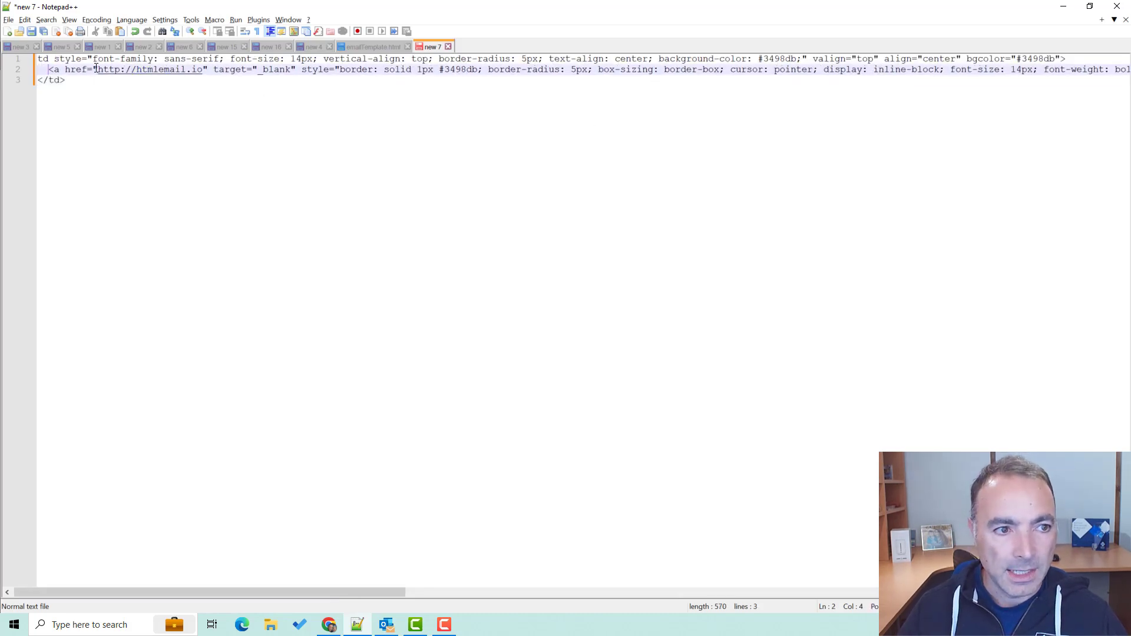
- Replace the htmlemail.io href with the flow's trigger URL from the new 4 document
{"action": "left_click_drag", "start_coordinate": [98, 69], "coordinate": [202, 70]}
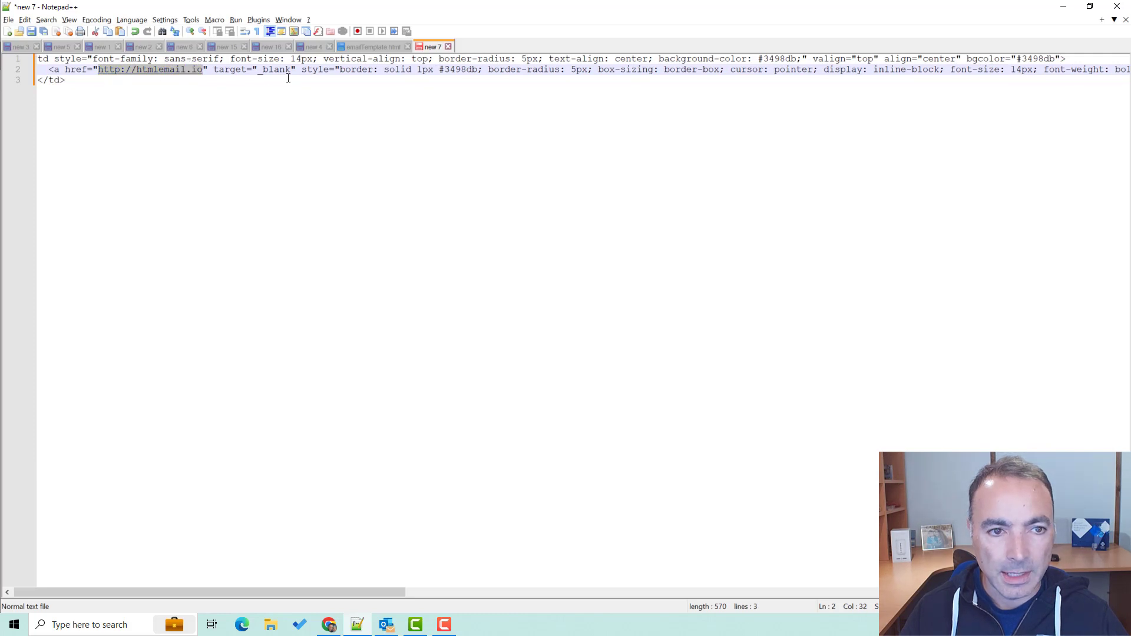
{"action": "left_click", "coordinate": [318, 47]}
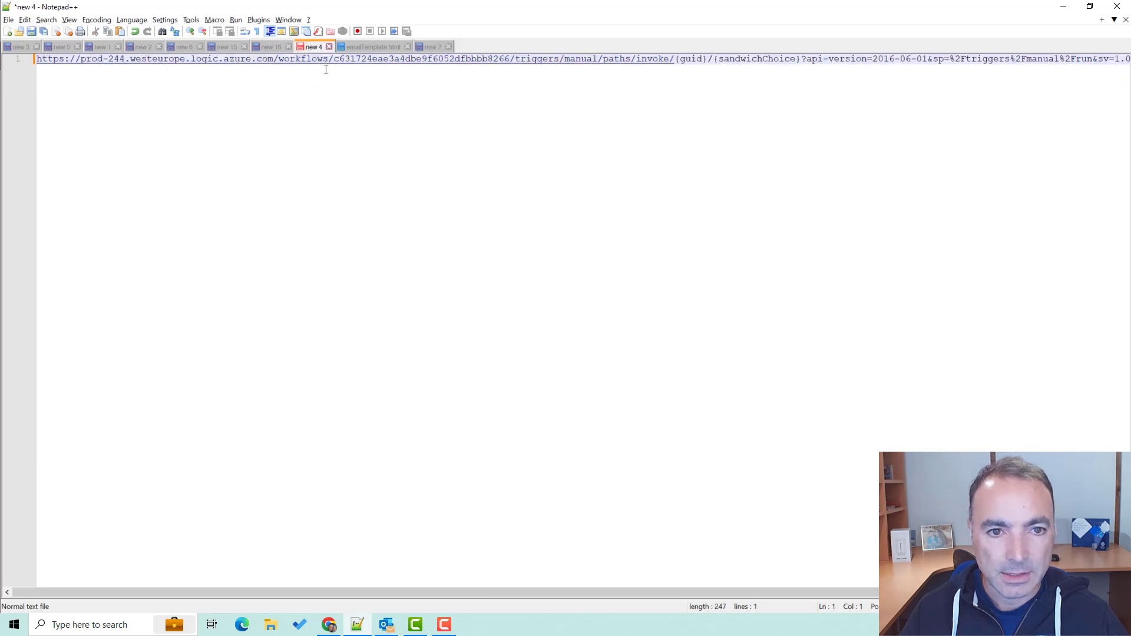
{"action": "key", "text": "ctrl+a"}
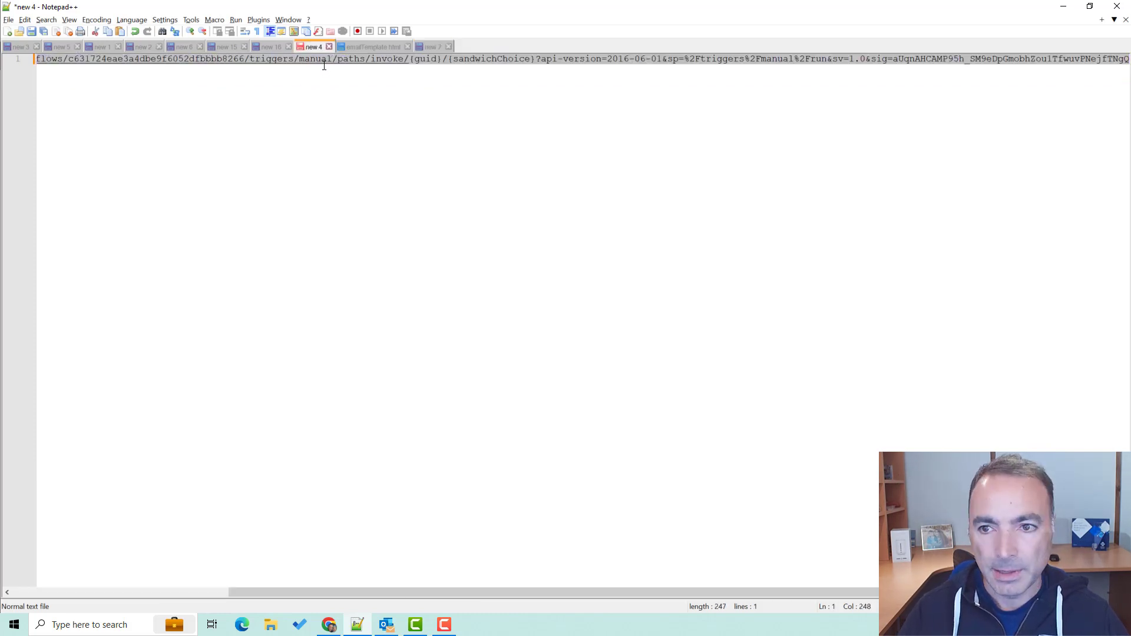
{"action": "left_click", "coordinate": [428, 47]}
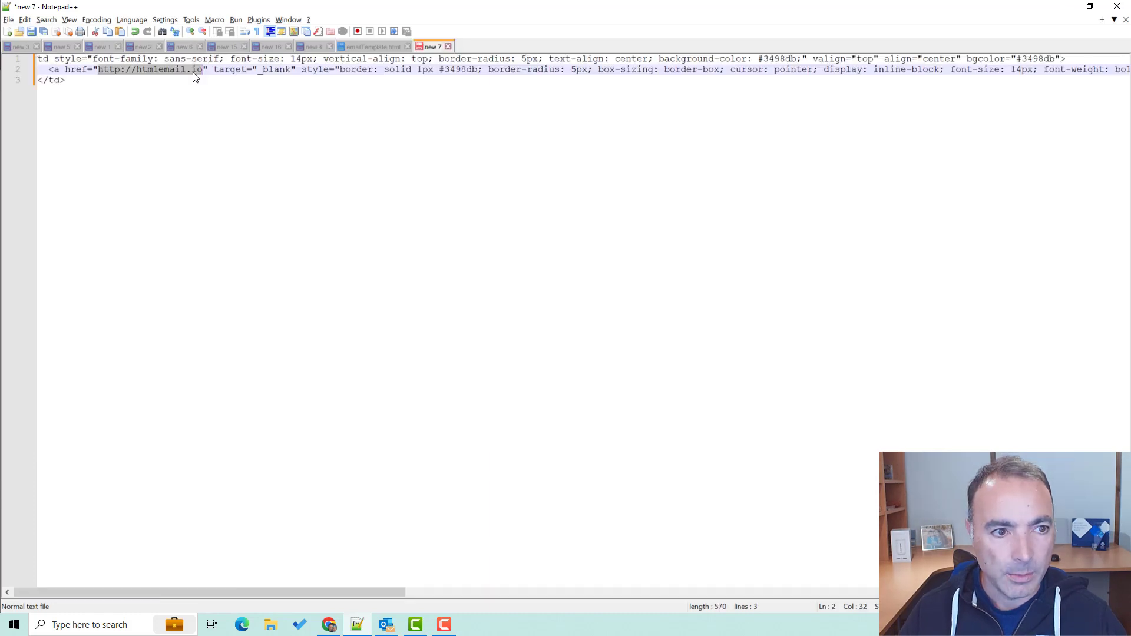
{"action": "key", "text": "ctrl+v"}
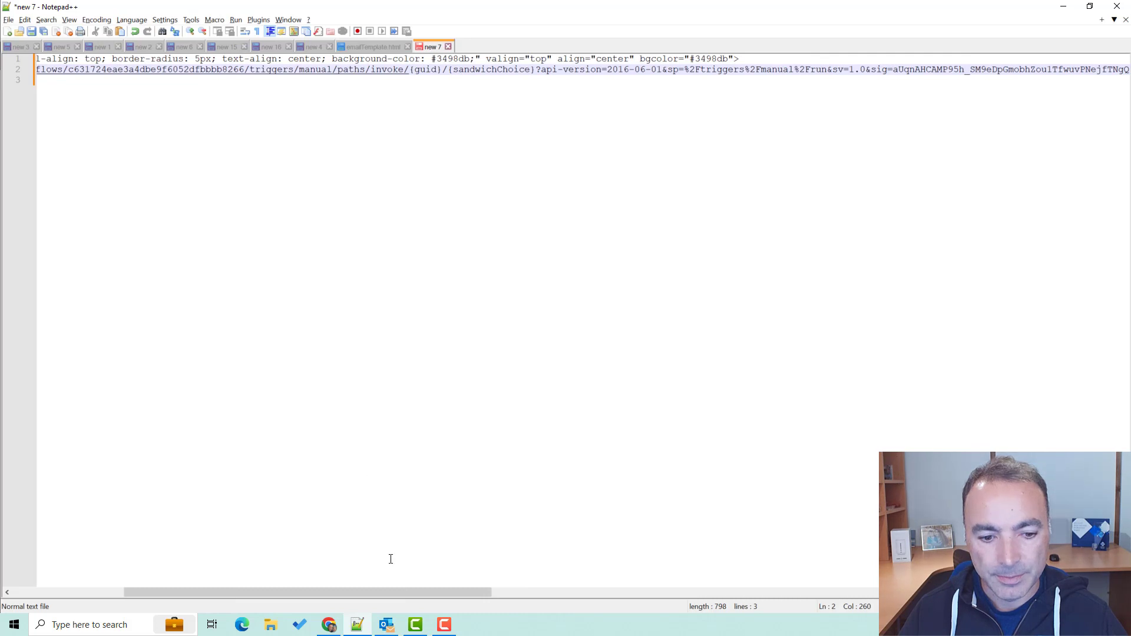
{"action": "left_click_drag", "start_coordinate": [398, 592], "coordinate": [1048, 558]}
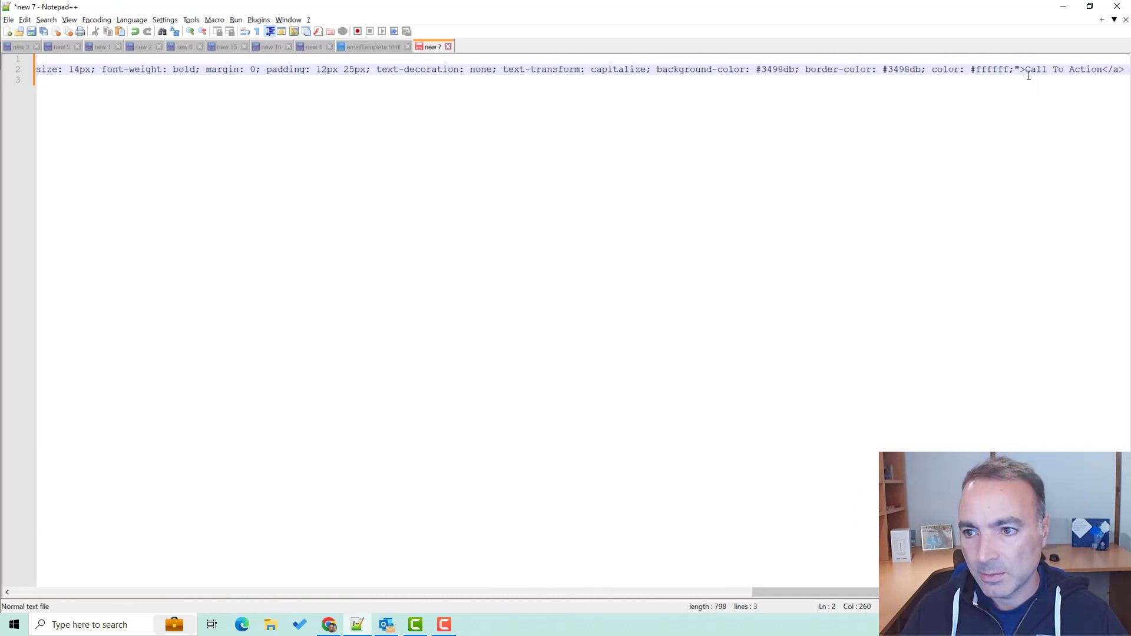
{"action": "left_click_drag", "start_coordinate": [1028, 69], "coordinate": [1102, 70]}
{"action": "key", "text": "alt+Tab"}
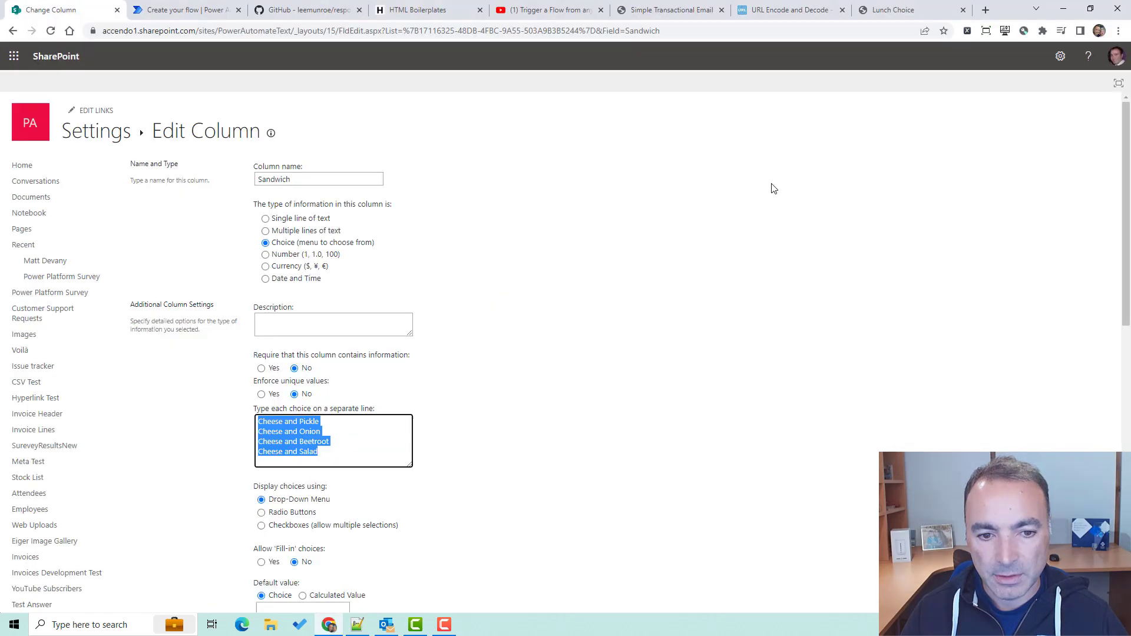
- Change the button label from Call To Action to 'Cheese and Pickle' on its own line
{"action": "key", "text": "alt+Tab"}
{"action": "type", "text": "Cheese and "}
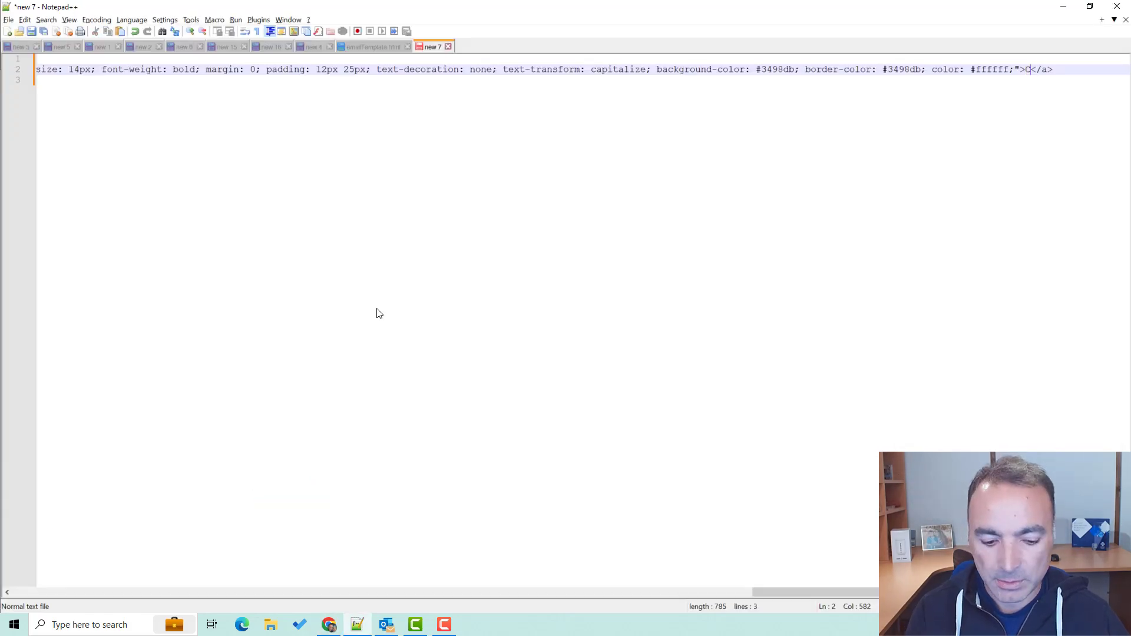
{"action": "type", "text": "Pickle"}
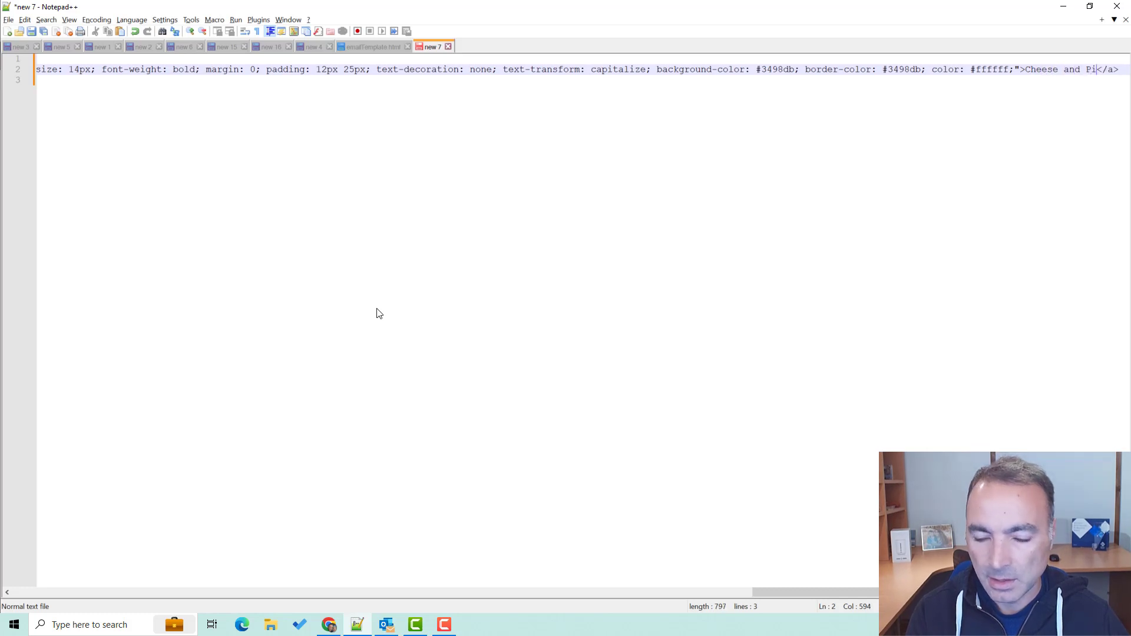
{"action": "key", "text": "Home"}
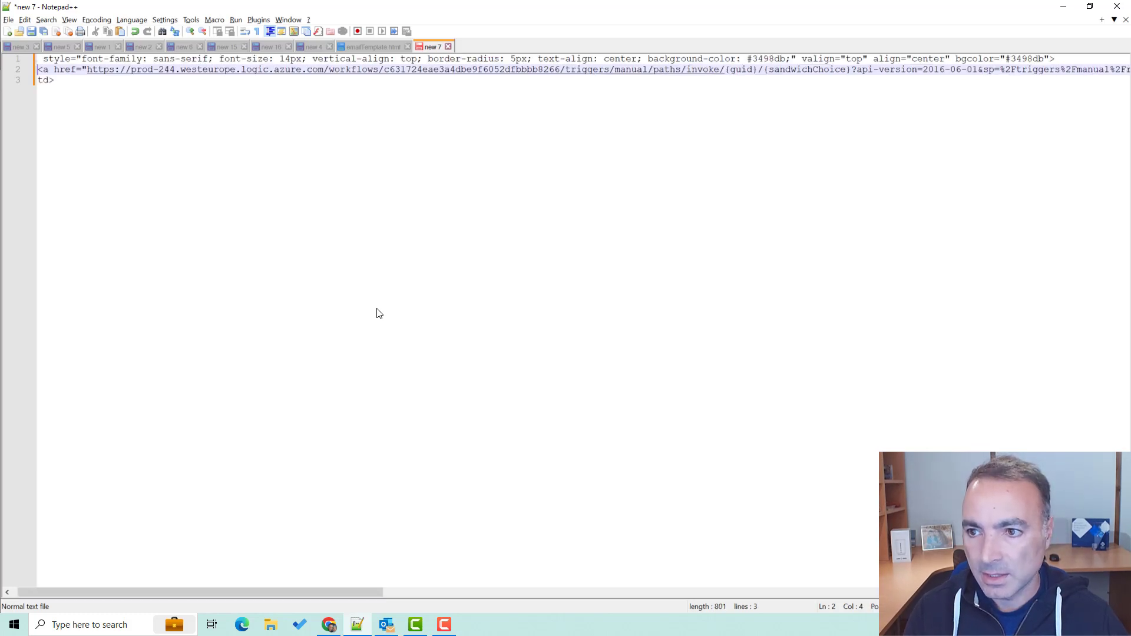
{"action": "key", "text": "End"}
{"action": "key", "text": "Left"}
{"action": "key", "text": "Left"}
{"action": "key", "text": "Left"}
{"action": "key", "text": "Left"}
{"action": "key", "text": "Left"}
{"action": "key", "text": "Left"}
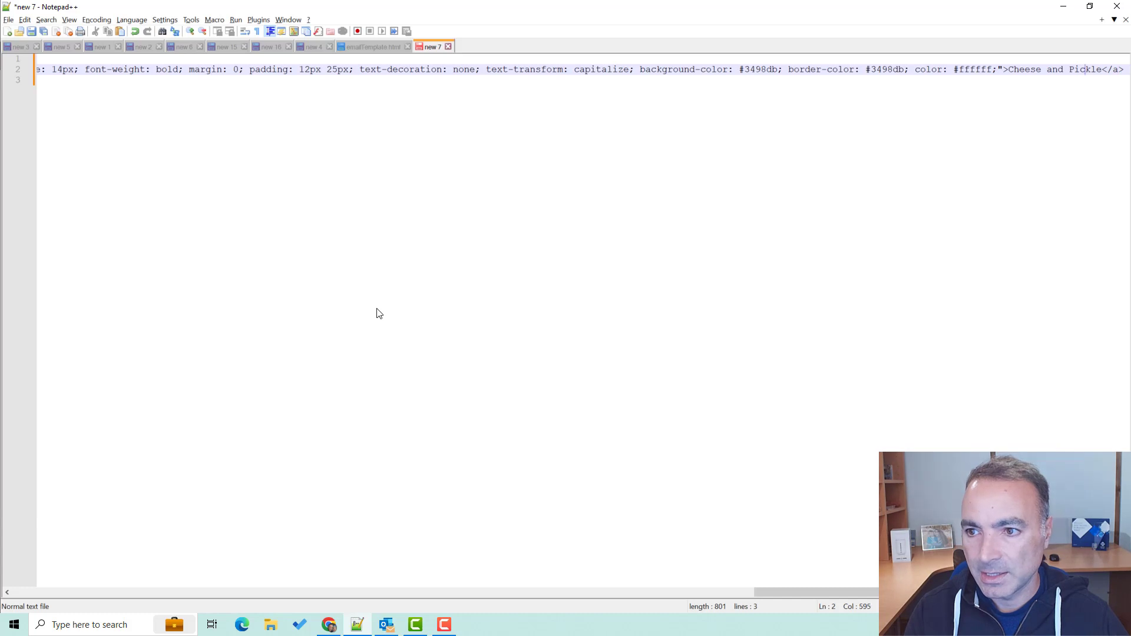
{"action": "key", "text": "Return"}
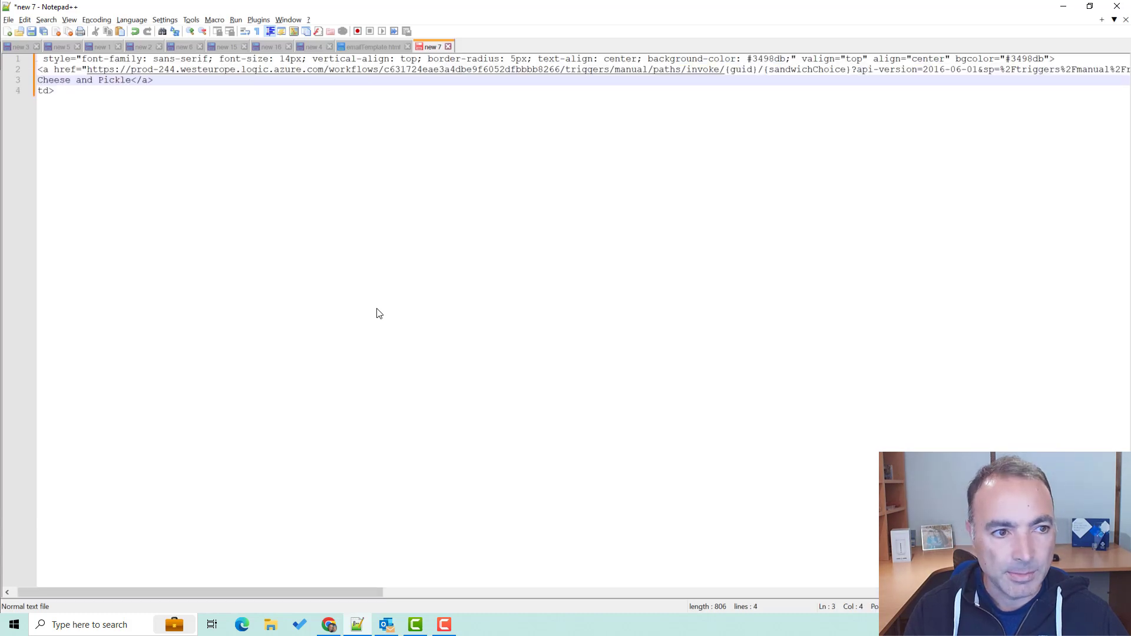
{"action": "key", "text": "Up"}
{"action": "key", "text": "End"}
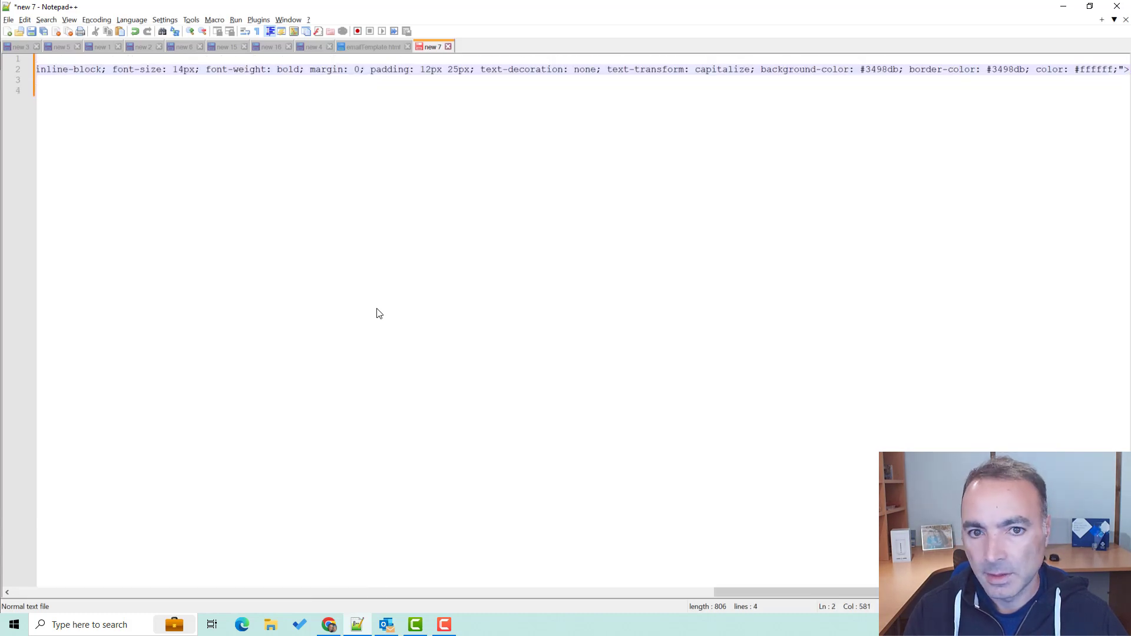
{"action": "key", "text": "Home"}
{"action": "key", "text": "Right"}
{"action": "key", "text": "Right"}
{"action": "key", "text": "Right"}
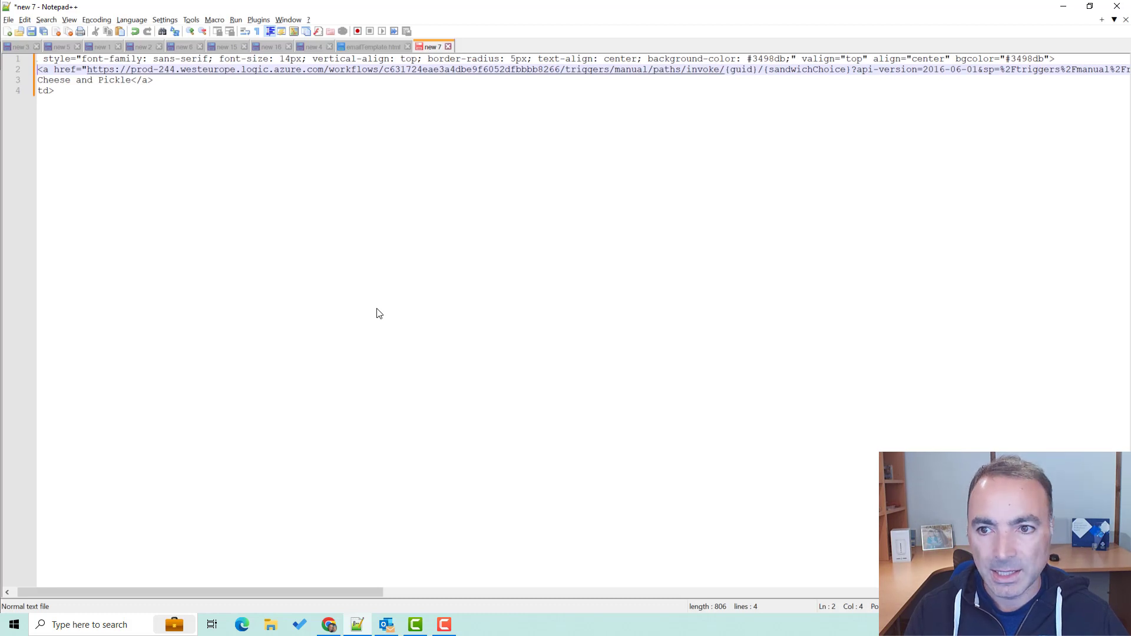
{"action": "key", "text": "Down"}
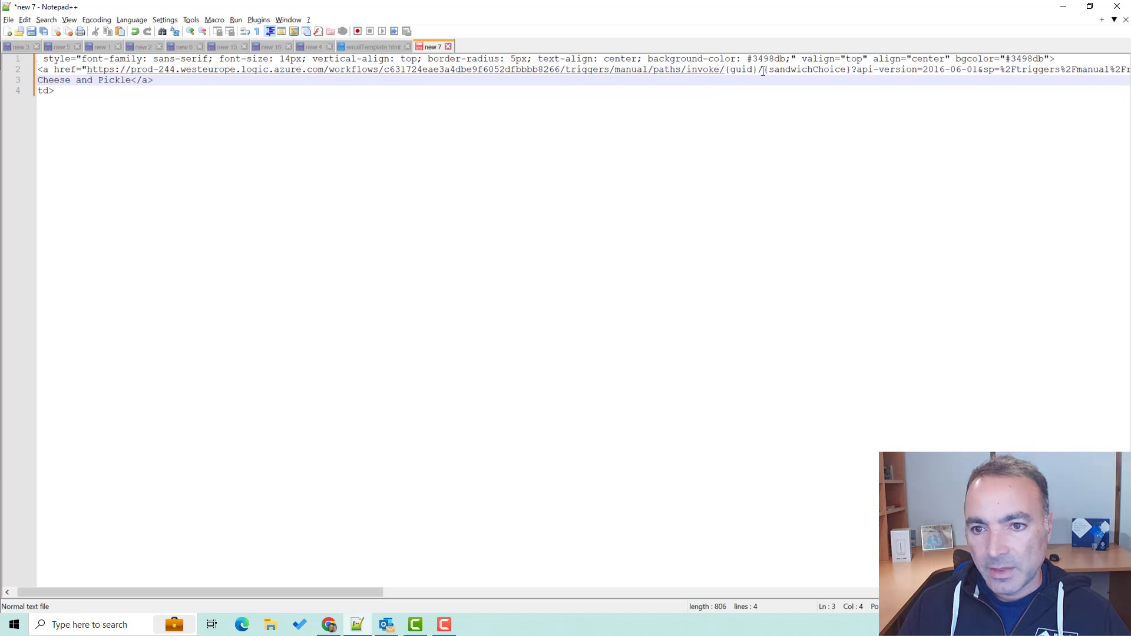
{"action": "key", "text": "alt+Tab"}
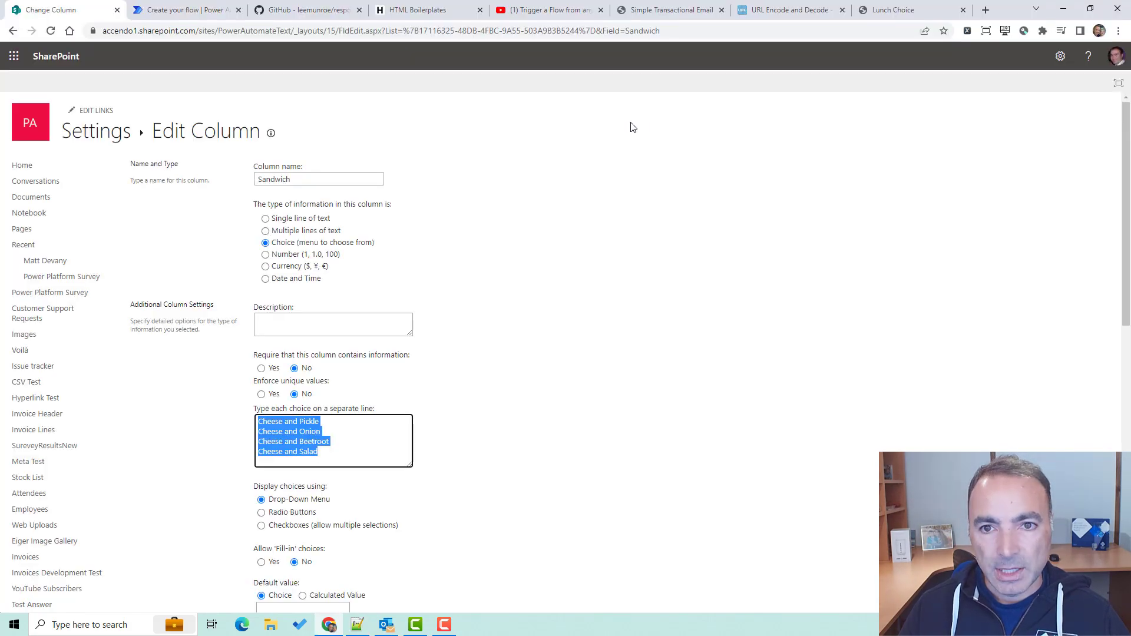
- Copy the four sandwich choices from the SharePoint Sandwich column settings
{"action": "left_click", "coordinate": [881, 13]}
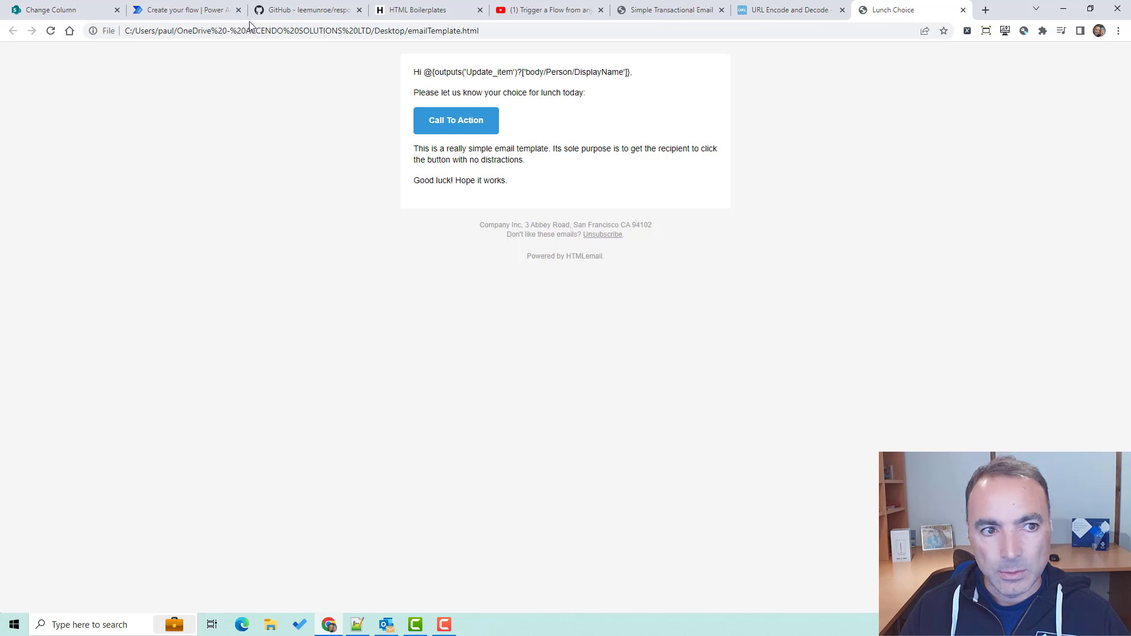
{"action": "left_click", "coordinate": [91, 13]}
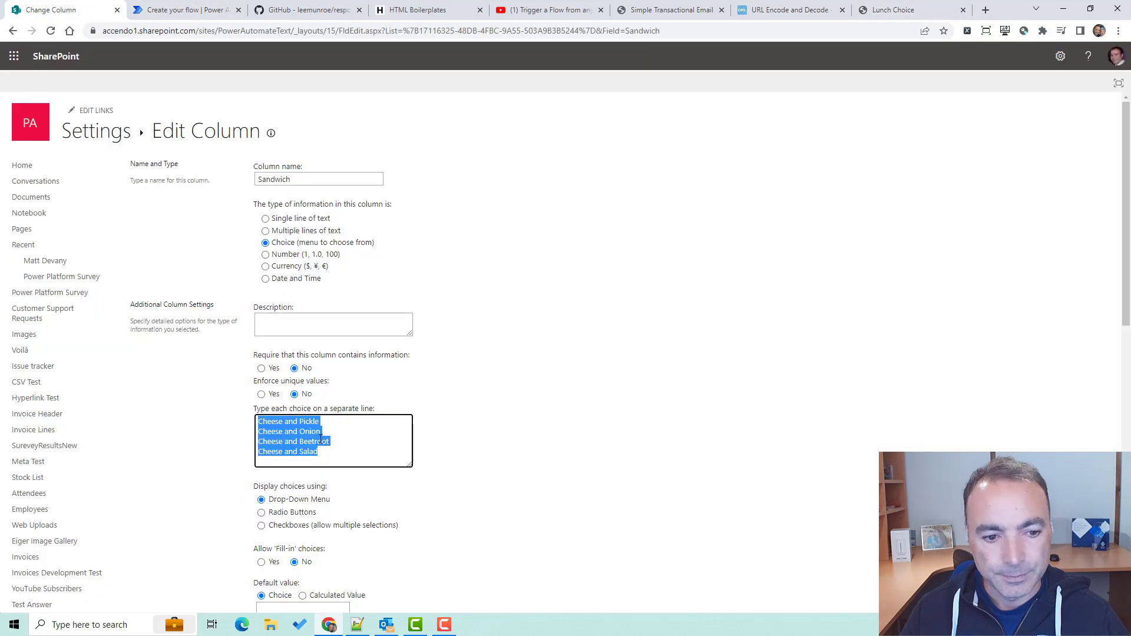
{"action": "right_click", "coordinate": [283, 445]}
{"action": "left_click", "coordinate": [332, 290]}
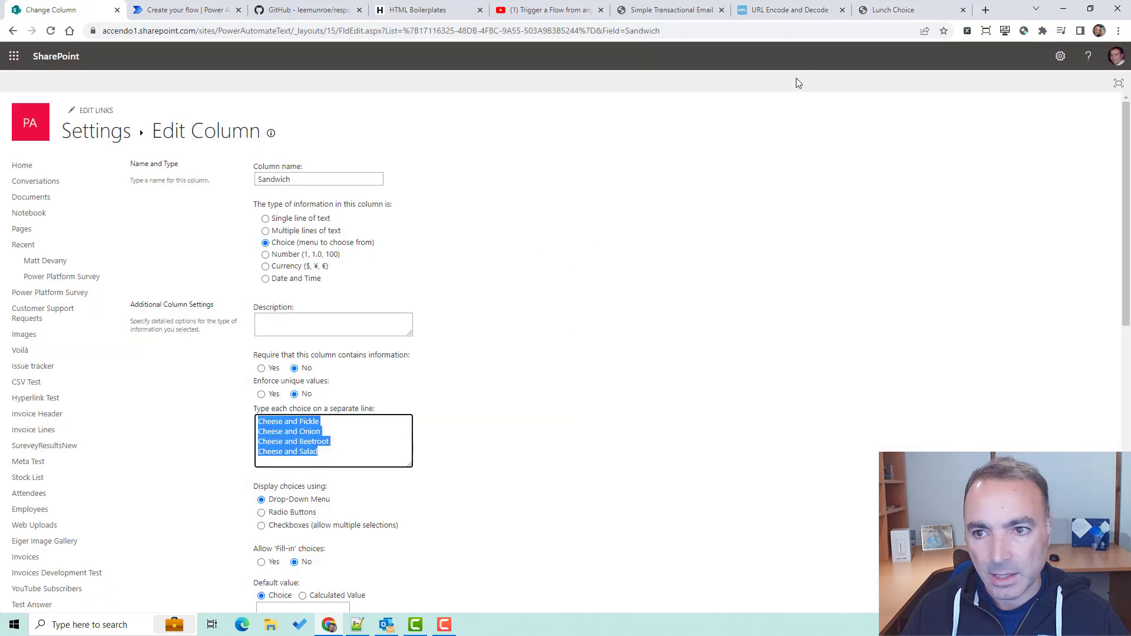
- Paste the choices into urlencoder.org and copy the encoded Cheese%20and%20Pickle
{"action": "left_click", "coordinate": [790, 10]}
{"action": "key", "text": "ctrl+v"}
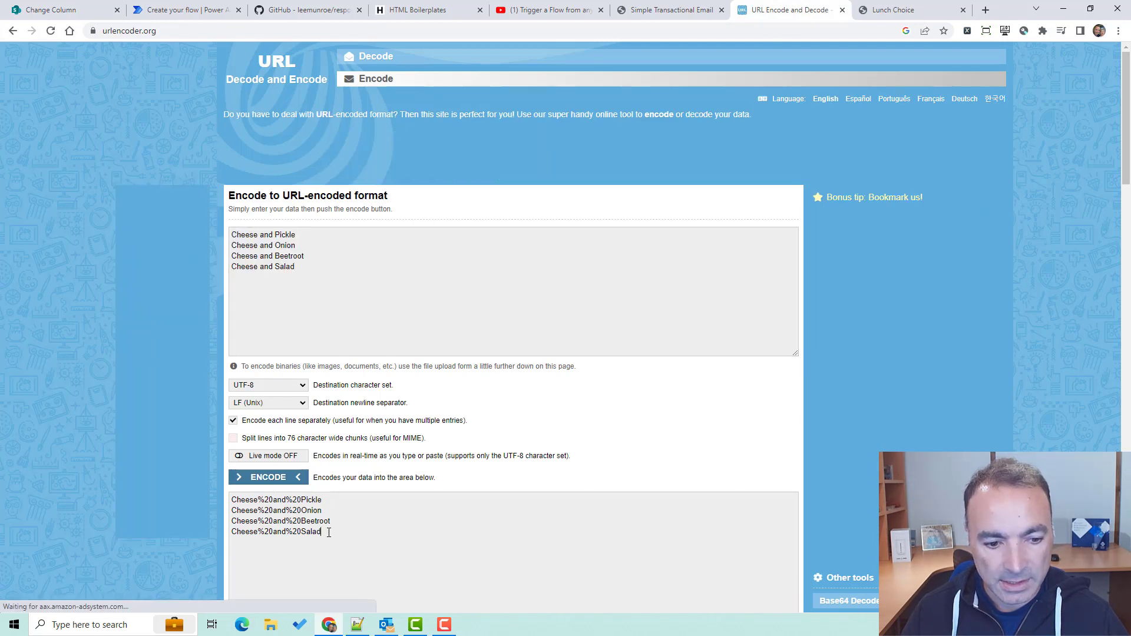
{"action": "left_click_drag", "start_coordinate": [328, 533], "coordinate": [217, 493]}
{"action": "left_click_drag", "start_coordinate": [322, 499], "coordinate": [192, 502]}
{"action": "key", "text": "ctrl+c"}
{"action": "key", "text": "alt+Tab"}
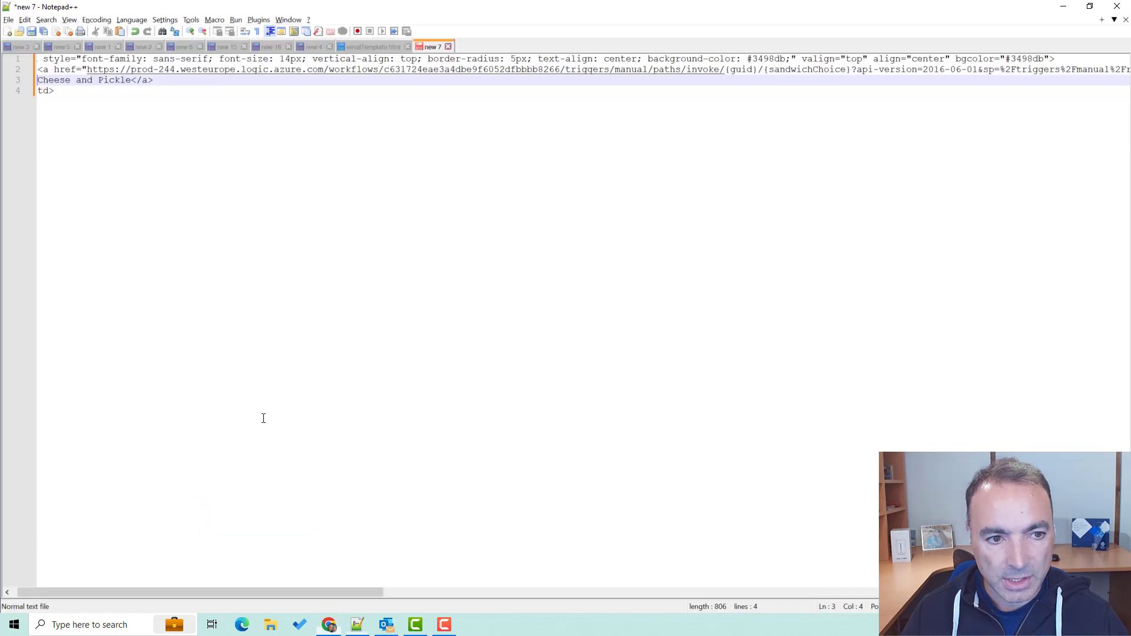
{"action": "left_click", "coordinate": [131, 80]}
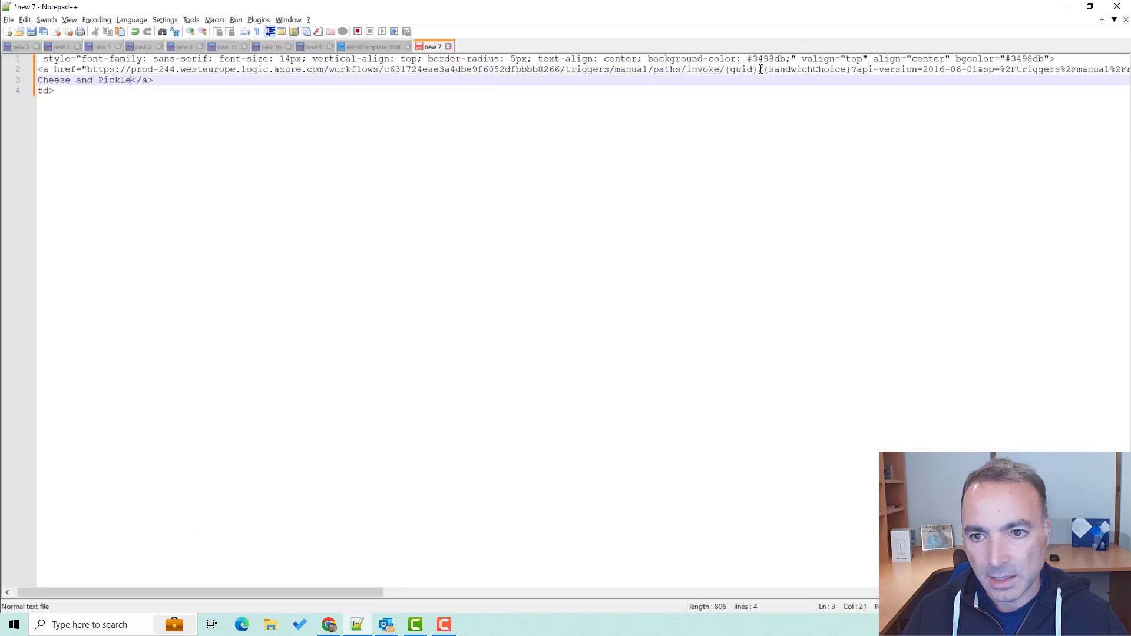
- Replace {sandwichChoice} with Cheese%20and%20Pickle and remove the stray space before </td>
{"action": "left_click_drag", "start_coordinate": [764, 70], "coordinate": [850, 70]}
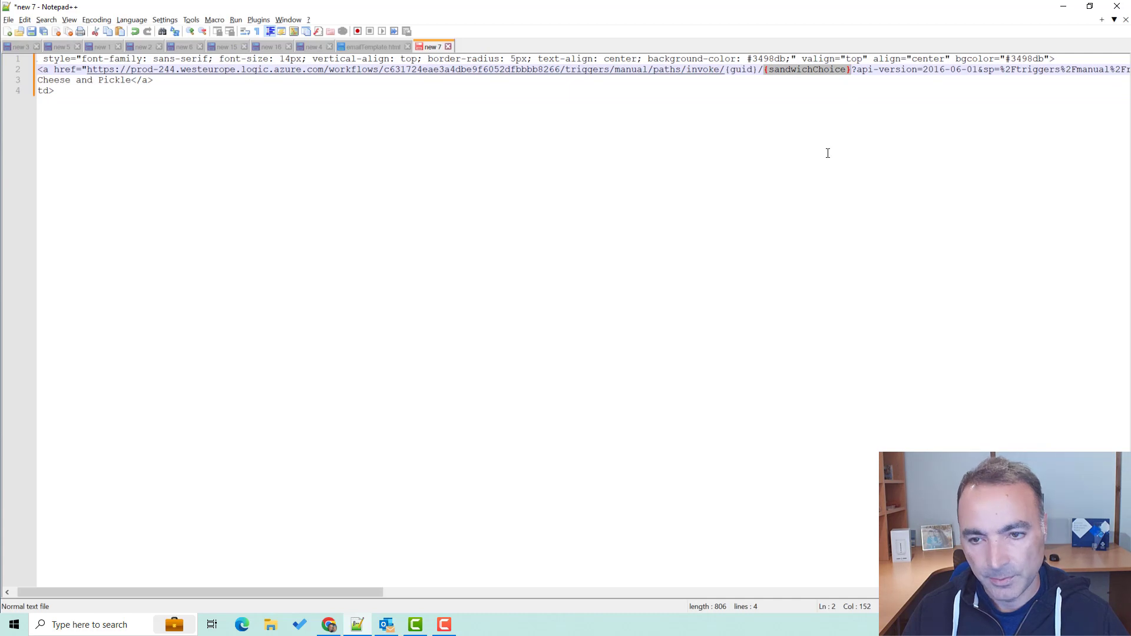
{"action": "key", "text": "ctrl+v"}
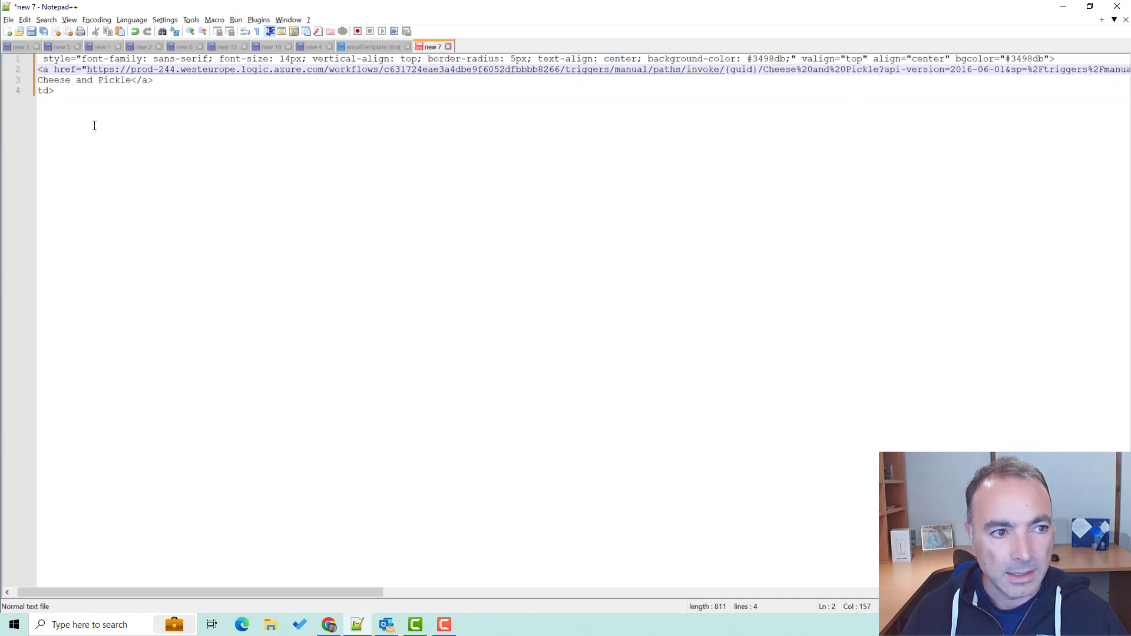
{"action": "key", "text": "Home"}
{"action": "key", "text": "Down"}
{"action": "key", "text": "Down"}
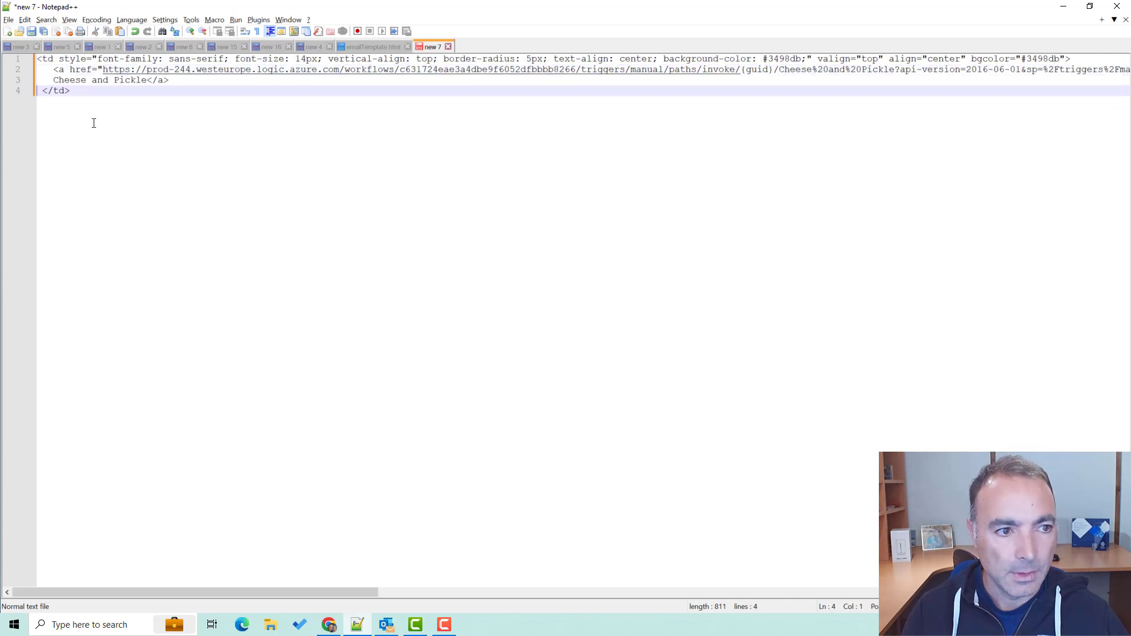
{"action": "key", "text": "Up"}
{"action": "key", "text": "Down"}
{"action": "key", "text": "Delete"}
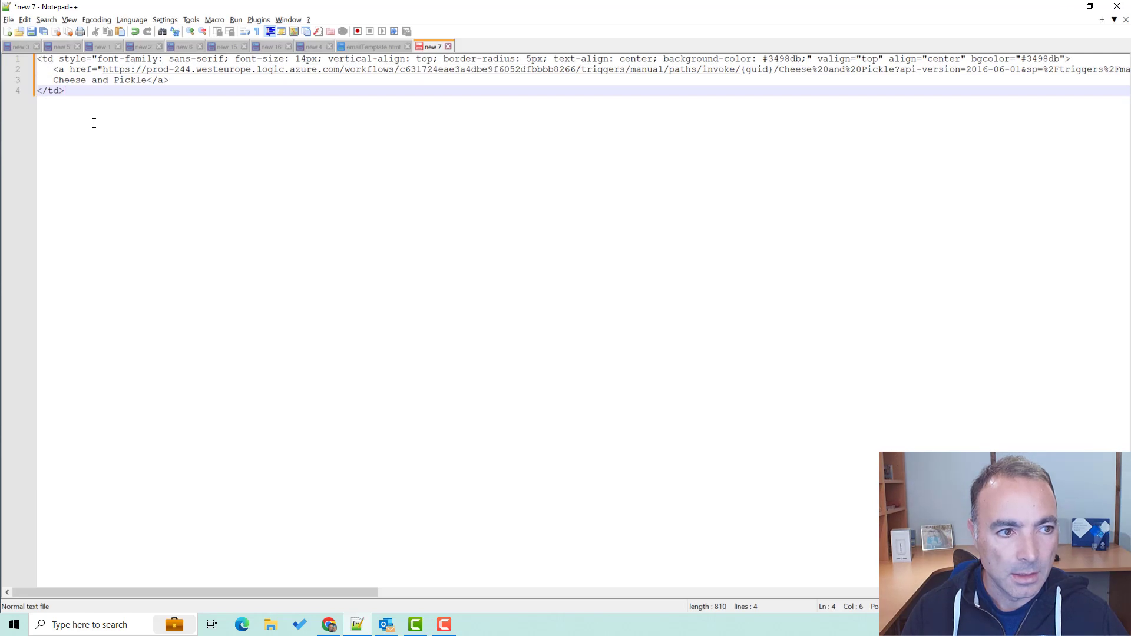
- Select the whole button snippet and switch to emailTemplate.html
{"action": "key", "text": "shift+Up"}
{"action": "key", "text": "shift+Up"}
{"action": "key", "text": "shift+Up"}
{"action": "key", "text": "shift+Home"}
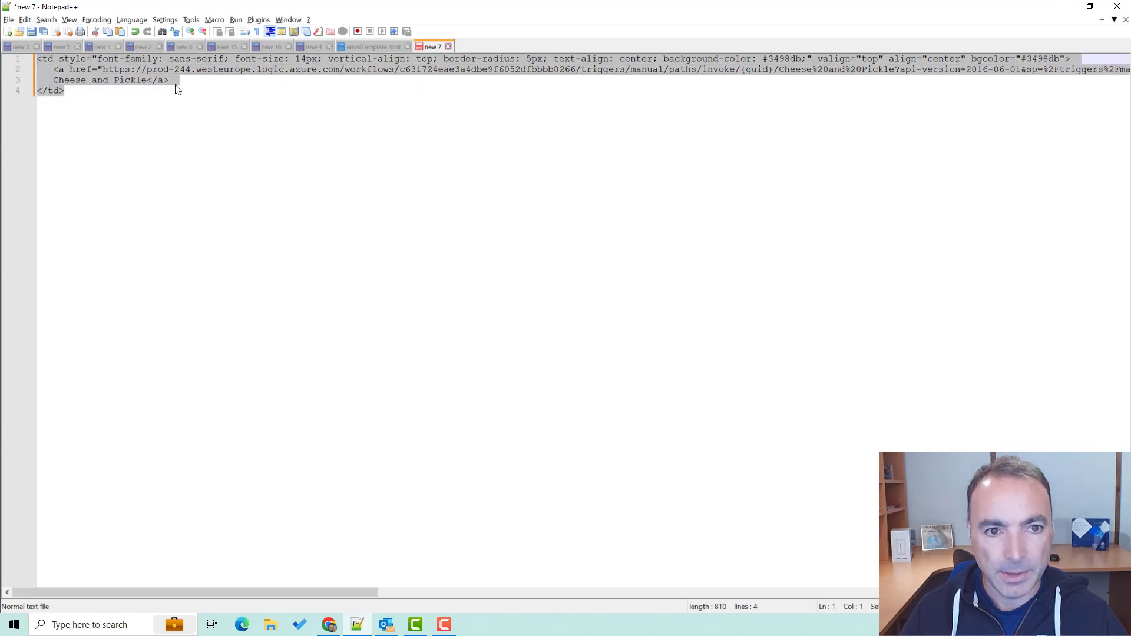
{"action": "left_click", "coordinate": [352, 47]}
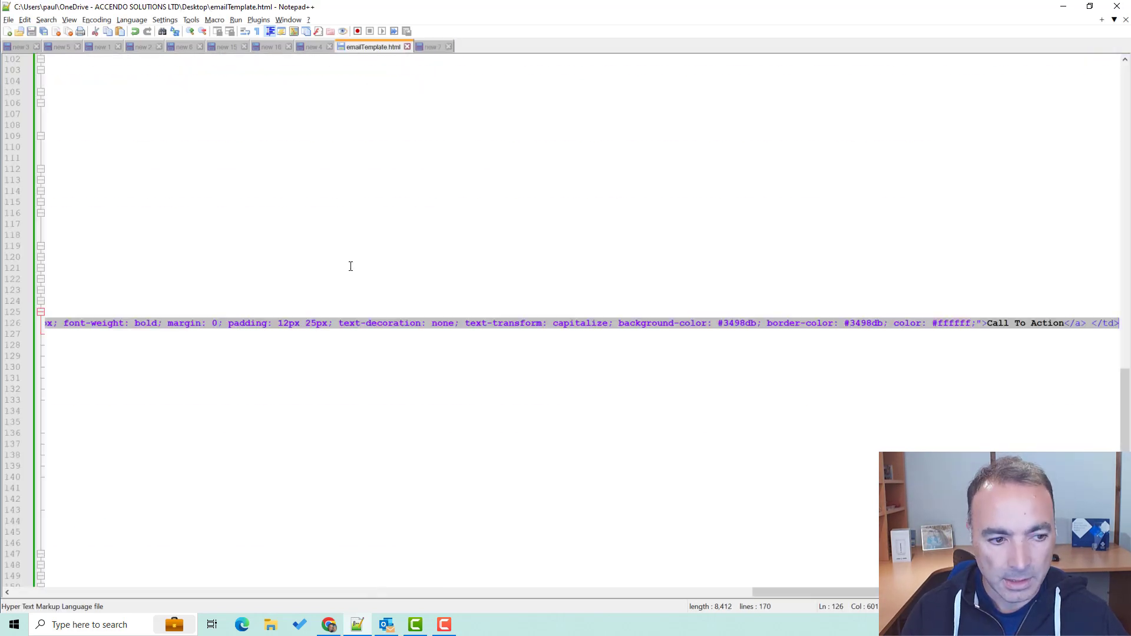
- Insert the Cheese and Pickle link into the template's button cell with tidy indentation
{"action": "key", "text": "ctrl+v"}
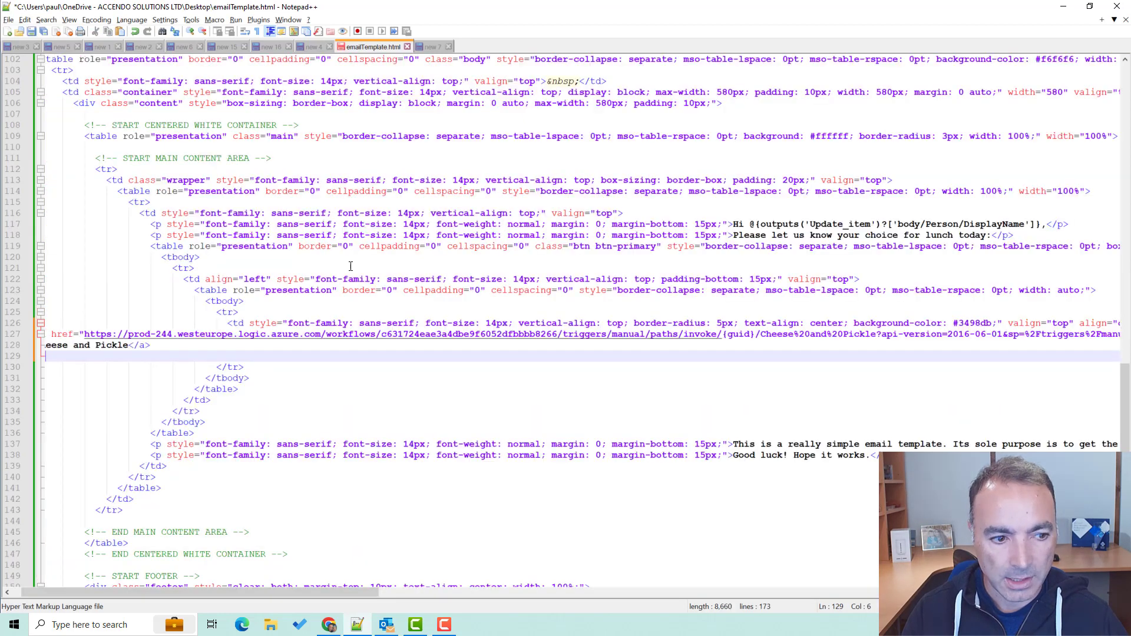
{"action": "key", "text": "Up"}
{"action": "key", "text": "Up"}
{"action": "key", "text": "Home"}
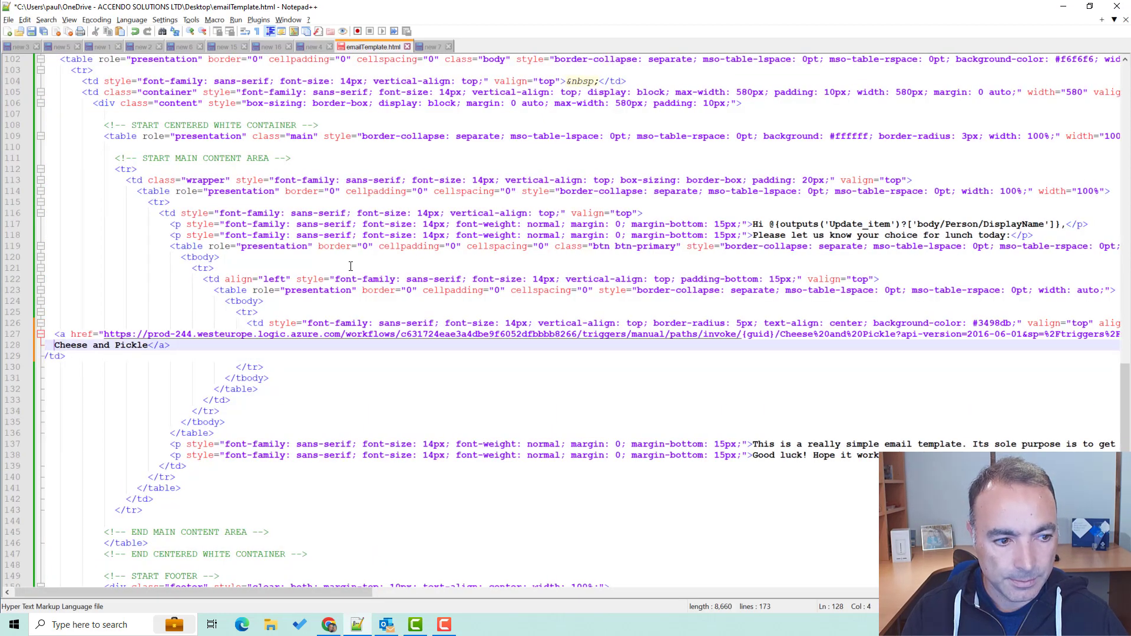
{"action": "key", "text": "BackSpace"}
{"action": "key", "text": "BackSpace"}
{"action": "key", "text": "Tab"}
{"action": "key", "text": "Tab"}
{"action": "key", "text": "Tab"}
{"action": "key", "text": "Tab"}
{"action": "key", "text": "Tab"}
{"action": "key", "text": "Tab"}
{"action": "key", "text": "Tab"}
{"action": "key", "text": "Tab"}
{"action": "key", "text": "Tab"}
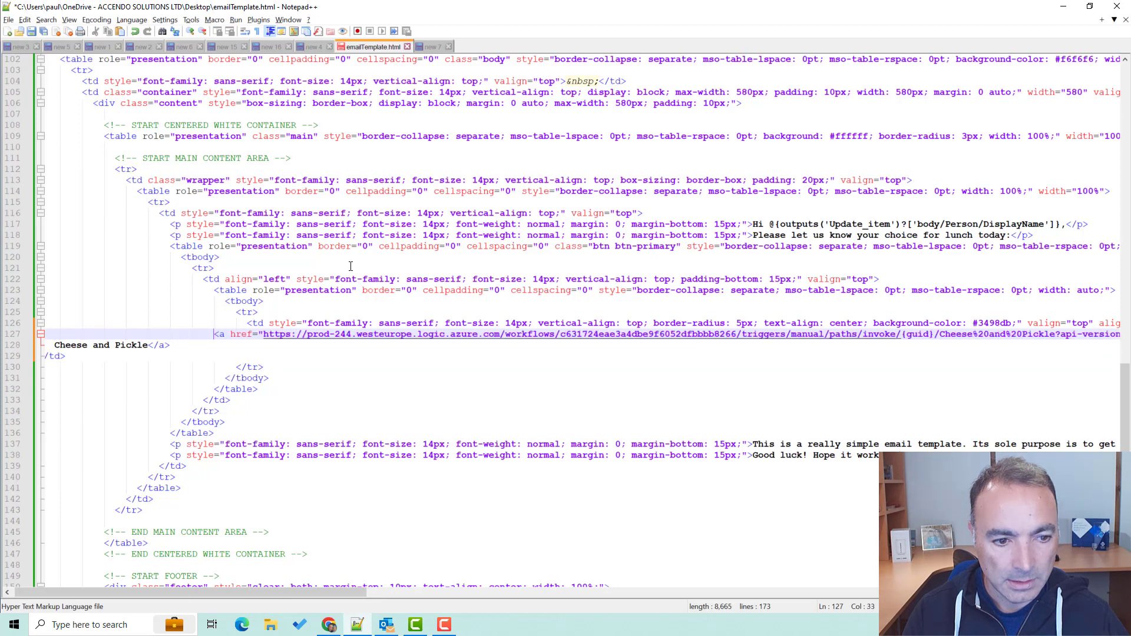
{"action": "key", "text": "Down"}
{"action": "key", "text": "Tab"}
{"action": "key", "text": "Tab"}
{"action": "key", "text": "Tab"}
{"action": "key", "text": "Tab"}
{"action": "key", "text": "Tab"}
{"action": "key", "text": "Tab"}
{"action": "key", "text": "Tab"}
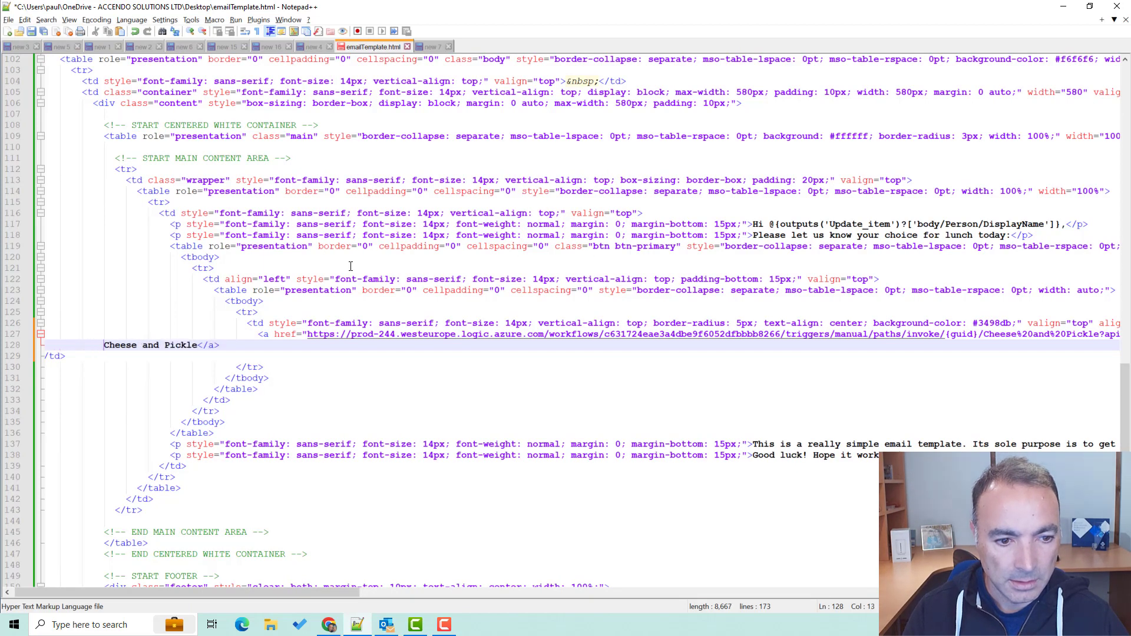
{"action": "key", "text": "Down"}
{"action": "key", "text": "Home"}
{"action": "key", "text": "Tab"}
{"action": "key", "text": "Tab"}
{"action": "key", "text": "Tab"}
{"action": "key", "text": "Tab"}
{"action": "key", "text": "Tab"}
{"action": "key", "text": "Tab"}
{"action": "key", "text": "Tab"}
{"action": "key", "text": "Tab"}
{"action": "key", "text": "Tab"}
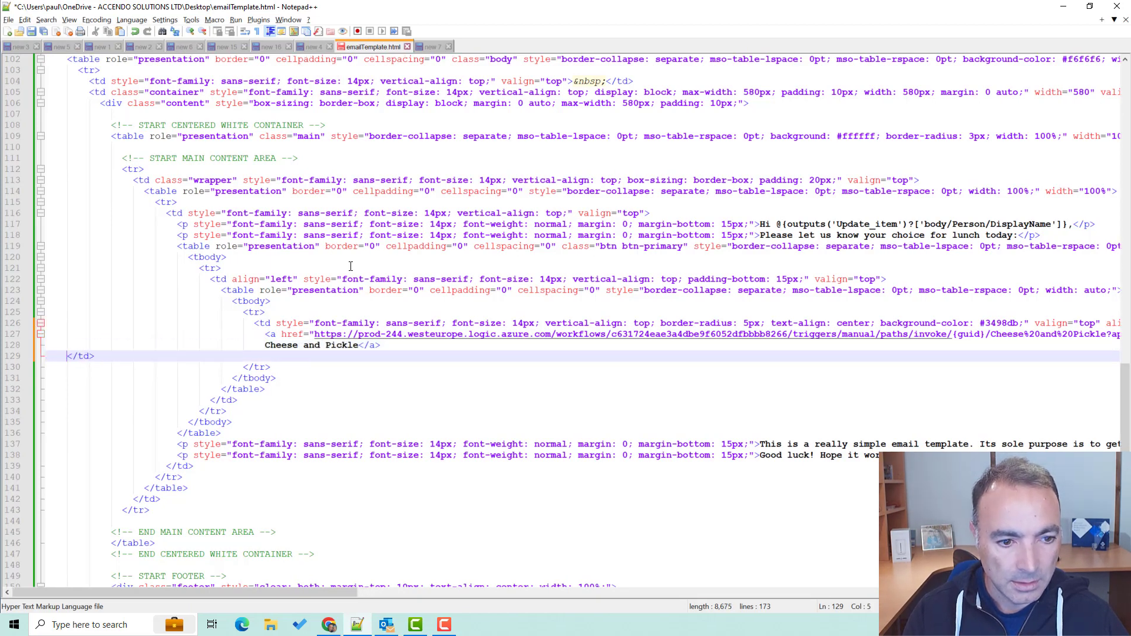
{"action": "key", "text": "Tab"}
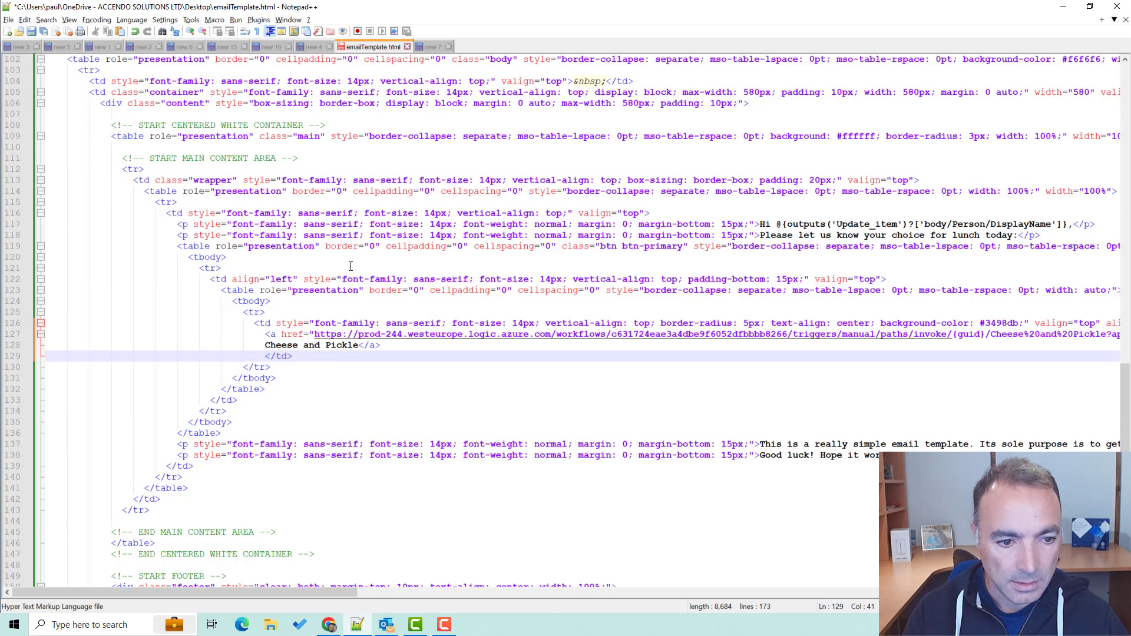
{"action": "key", "text": "BackSpace"}
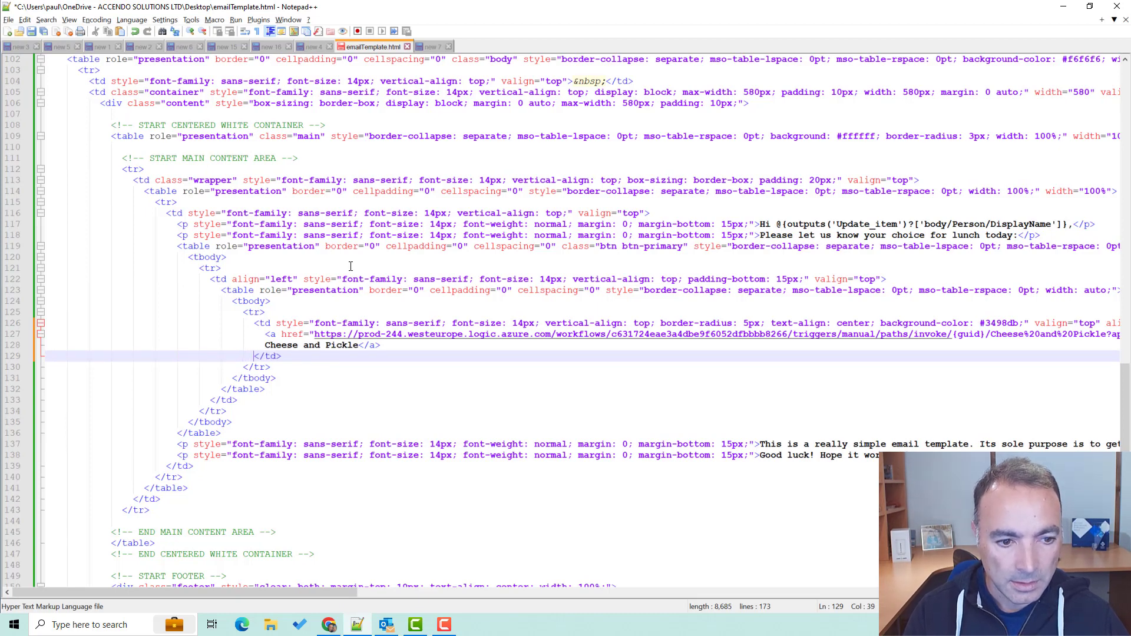
- Duplicate the Cheese and Pickle button cell directly below it
{"action": "key", "text": "shift+Up"}
{"action": "key", "text": "shift+Up"}
{"action": "key", "text": "shift+Up"}
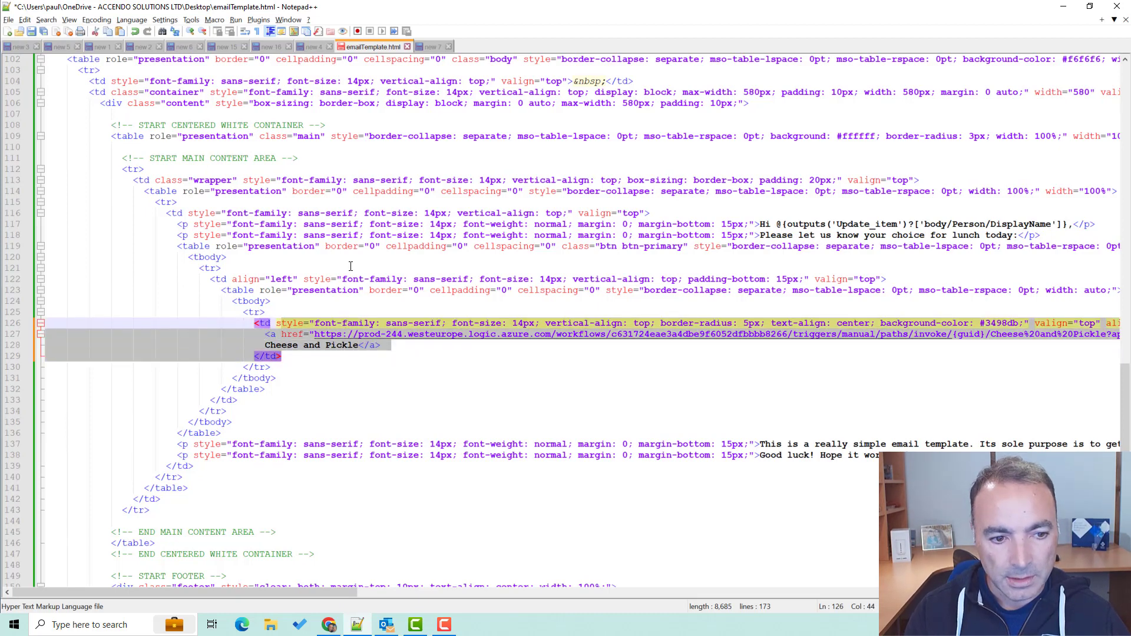
{"action": "key", "text": "shift+Home"}
{"action": "key", "text": "shift+Home"}
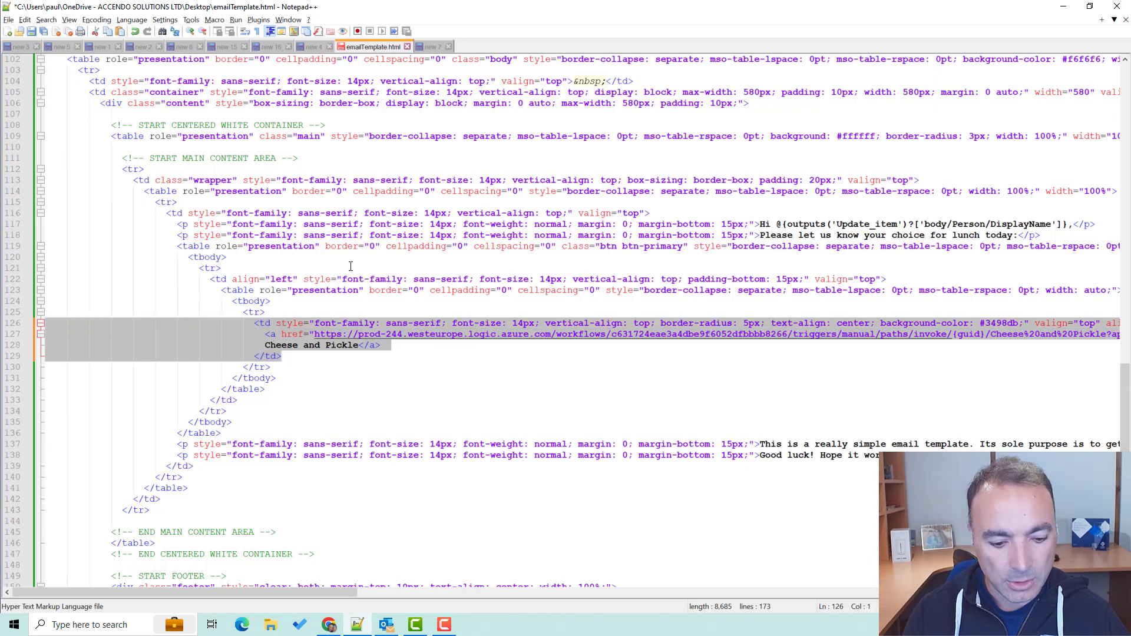
{"action": "key", "text": "Down"}
{"action": "key", "text": "Down"}
{"action": "key", "text": "Down"}
{"action": "key", "text": "Return"}
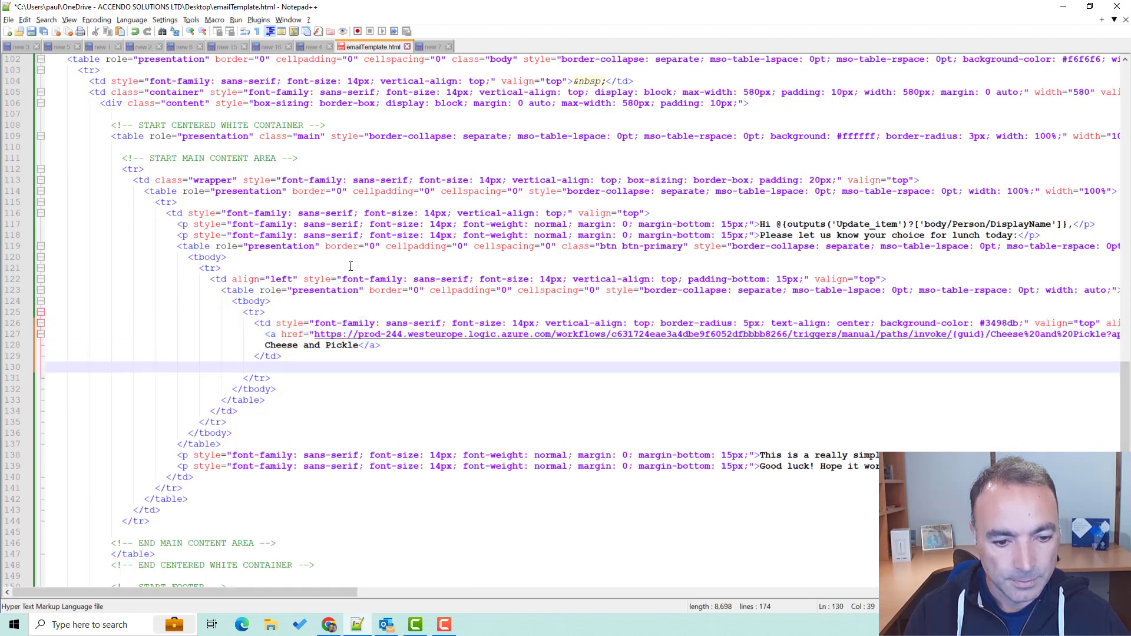
{"action": "key", "text": "ctrl+v"}
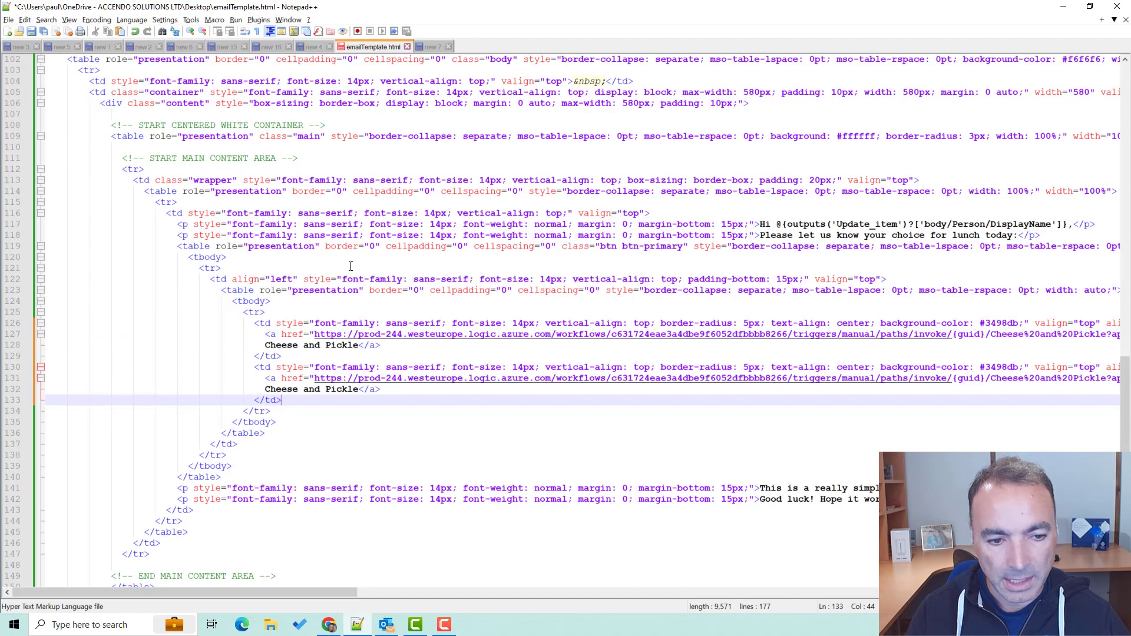
- Point the second button to Cheese%20and%20Onion, label it Cheese and Onion, and save
{"action": "key", "text": "alt+Tab"}
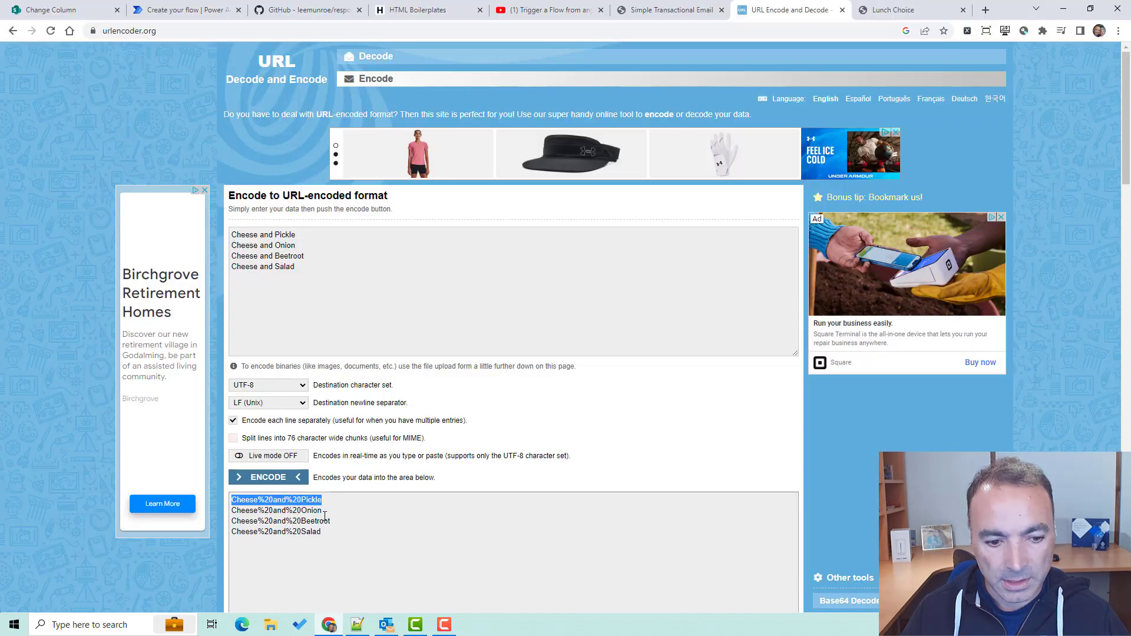
{"action": "left_click_drag", "start_coordinate": [325, 516], "coordinate": [208, 510]}
{"action": "key", "text": "ctrl+c"}
{"action": "key", "text": "alt+Tab"}
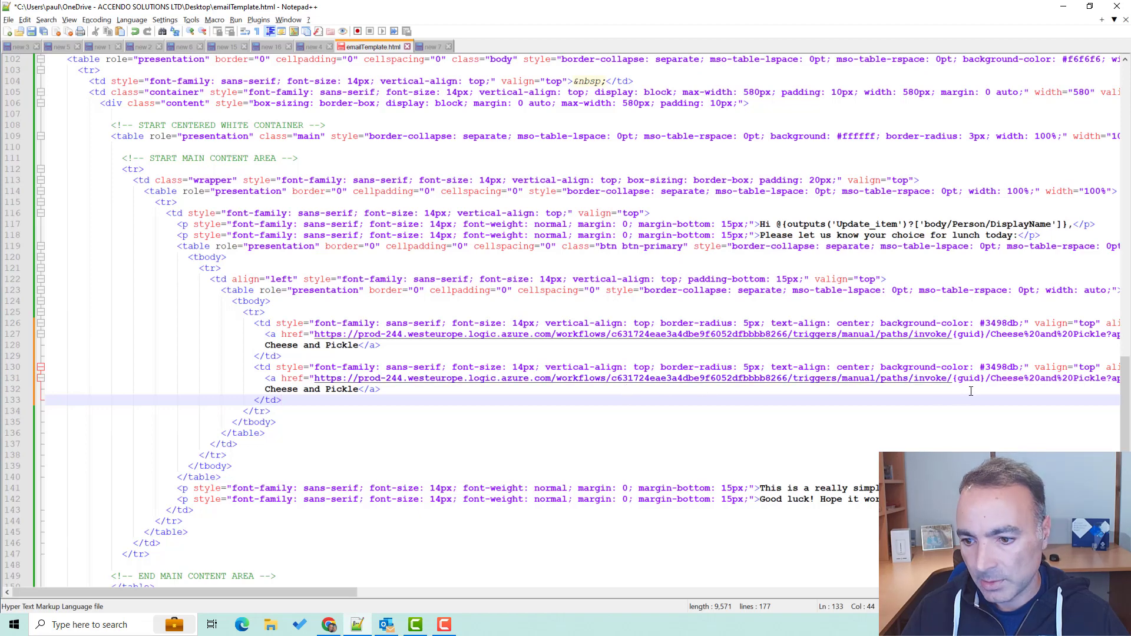
{"action": "left_click_drag", "start_coordinate": [991, 380], "coordinate": [1106, 377]}
{"action": "key", "text": "ctrl+v"}
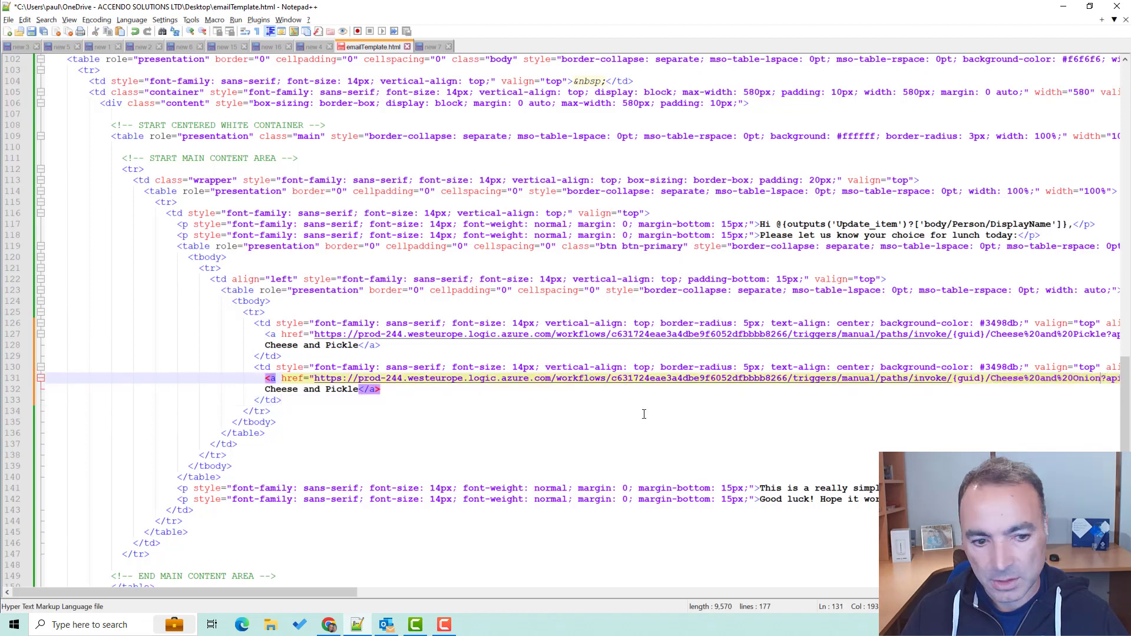
{"action": "double_click", "coordinate": [337, 390]}
{"action": "type", "text": "Oi"}
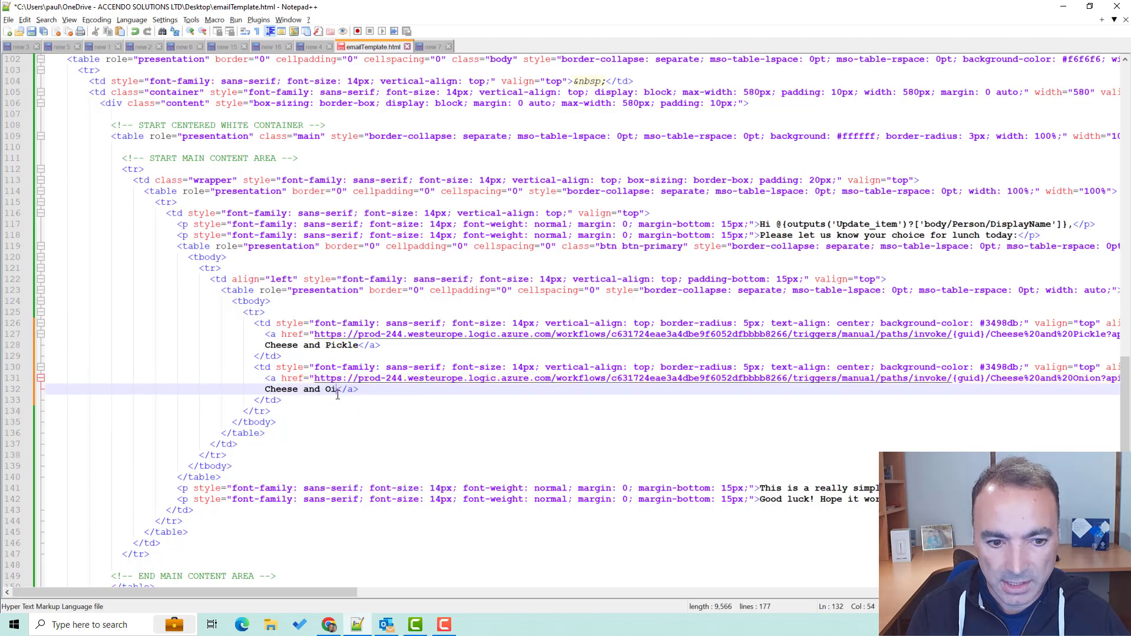
{"action": "type", "text": "ion"}
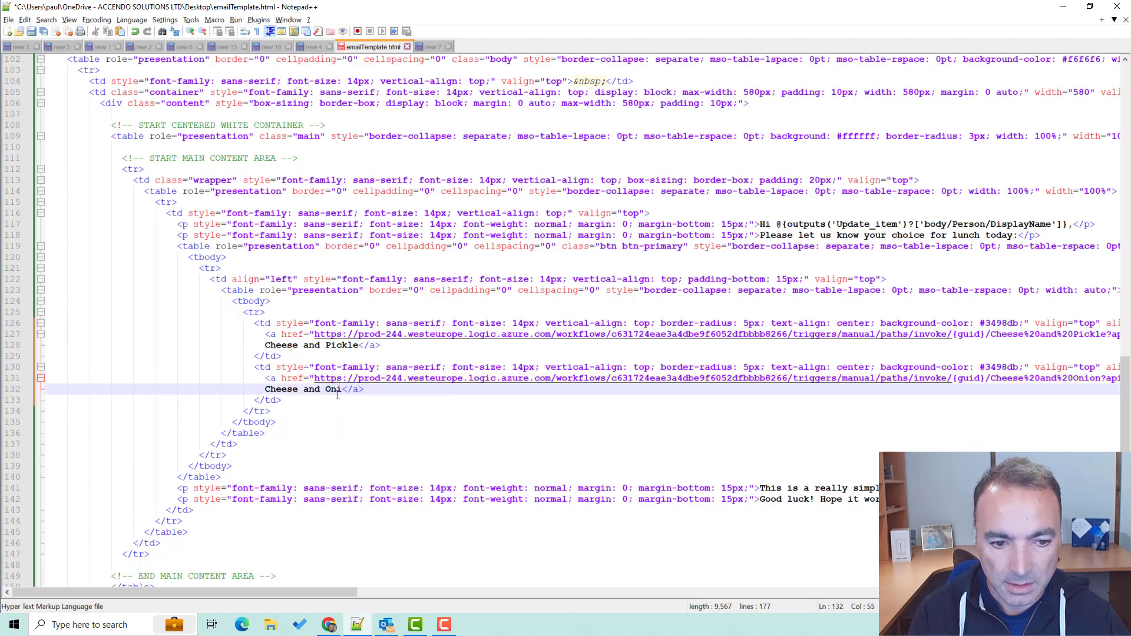
{"action": "key", "text": "alt+f"}
{"action": "key", "text": "s"}
{"action": "key", "text": "alt+Tab"}
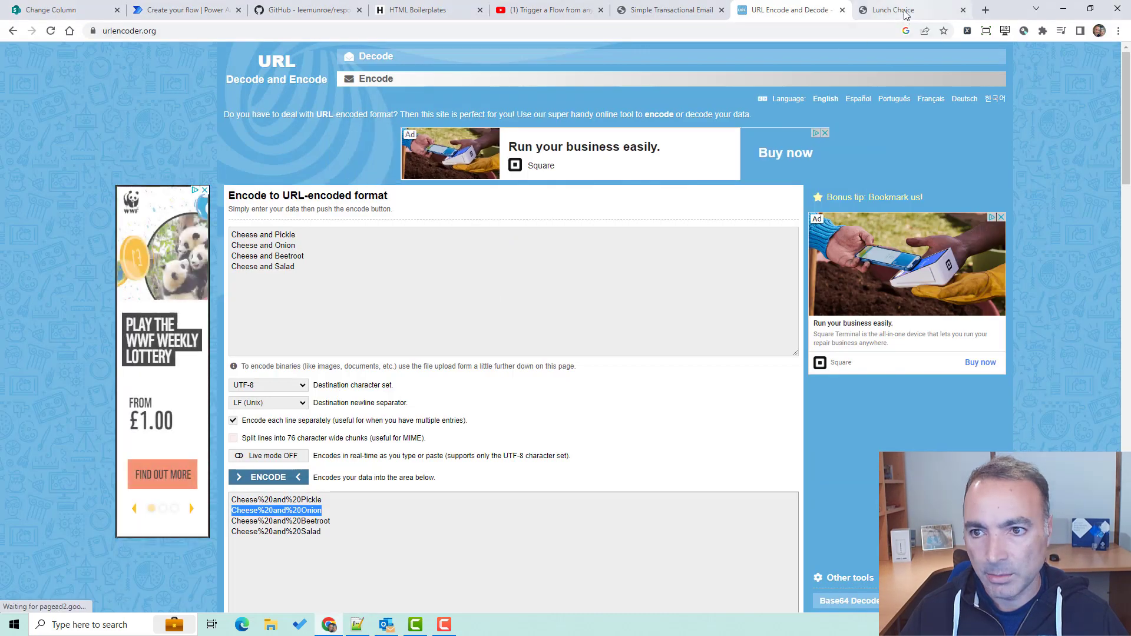
- Set the button table's cellspacing to 8, save, and reload the Lunch Choice preview
{"action": "left_click", "coordinate": [898, 10]}
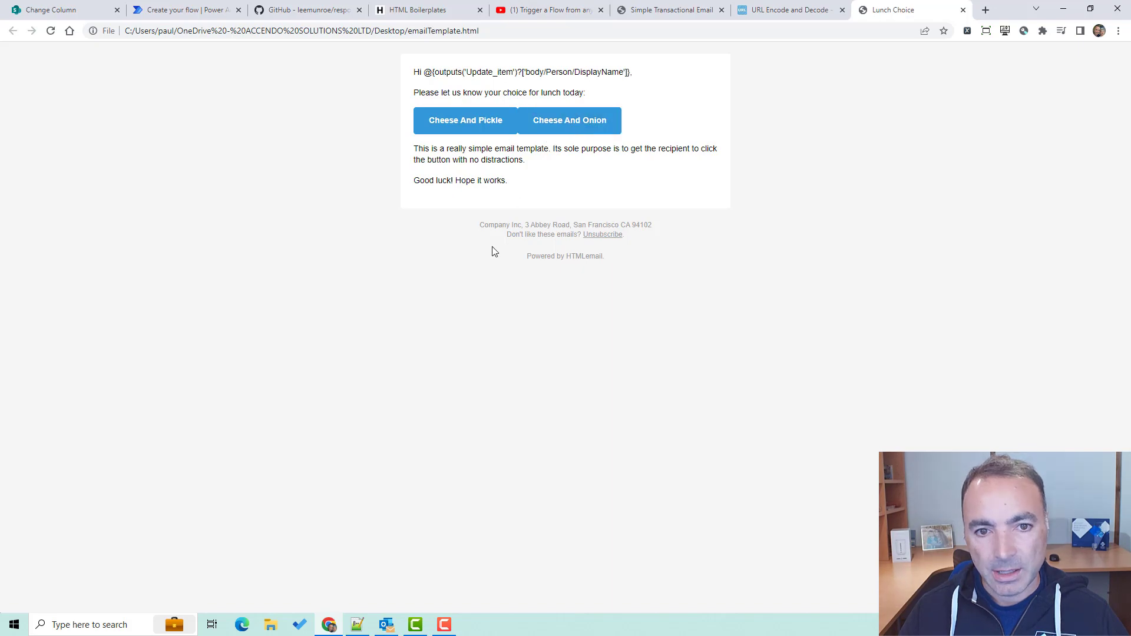
{"action": "key", "text": "alt+Tab"}
{"action": "left_click", "coordinate": [594, 292]}
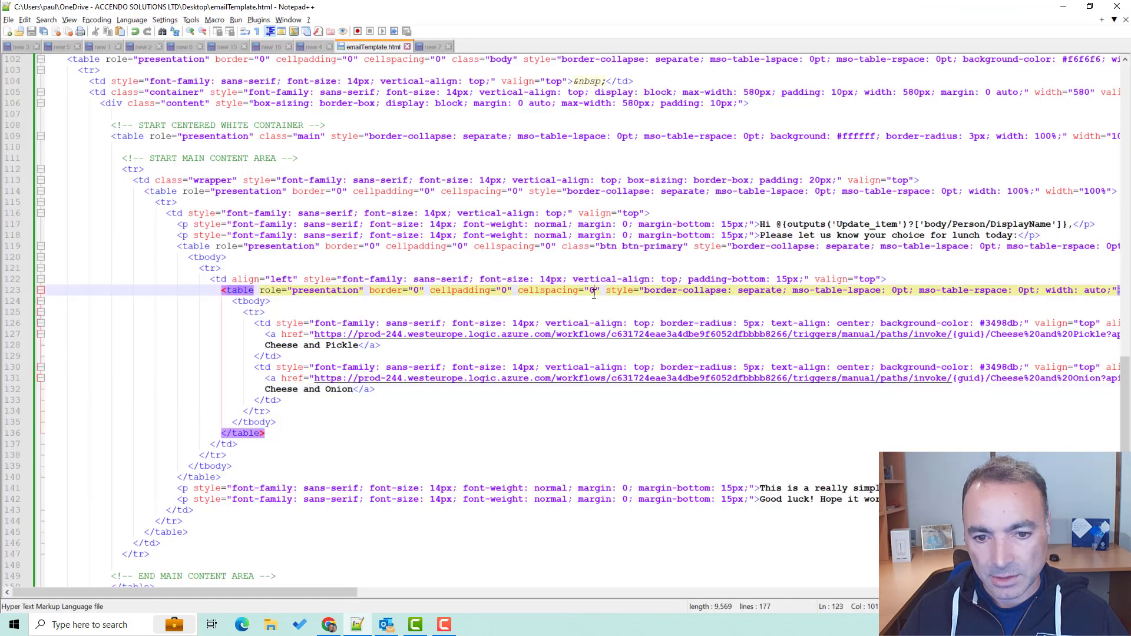
{"action": "key", "text": "BackSpace"}
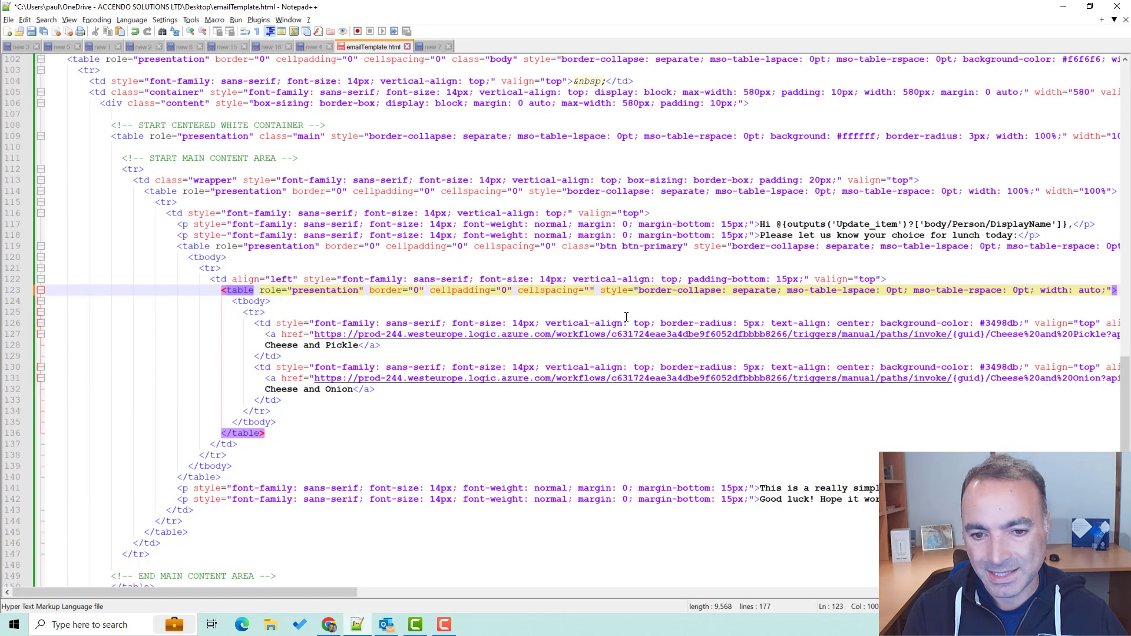
{"action": "left_click", "coordinate": [8, 19]}
{"action": "left_click", "coordinate": [23, 92]}
{"action": "key", "text": "alt+Tab"}
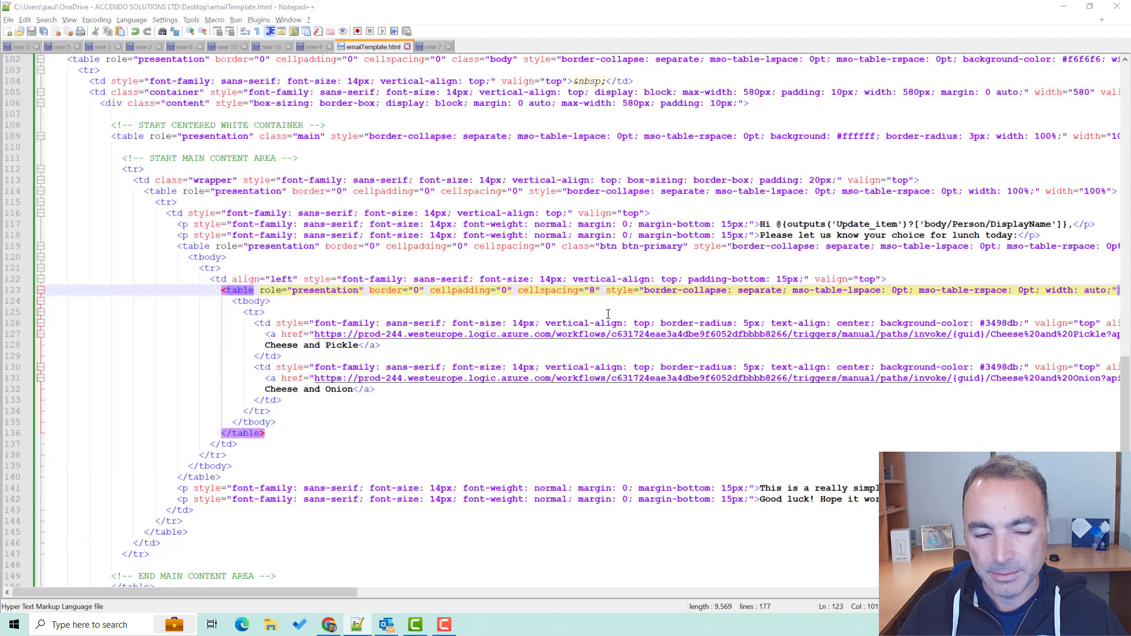
{"action": "left_click", "coordinate": [50, 31]}
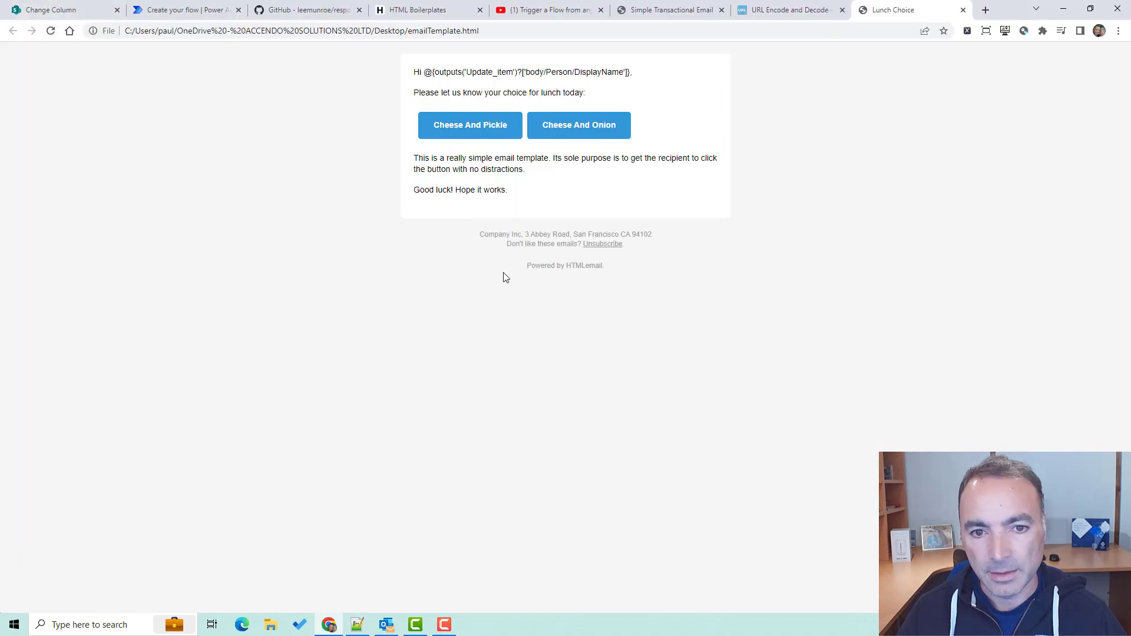
{"action": "key", "text": "alt+Tab"}
{"action": "left_click_drag", "start_coordinate": [271, 411], "coordinate": [33, 313]}
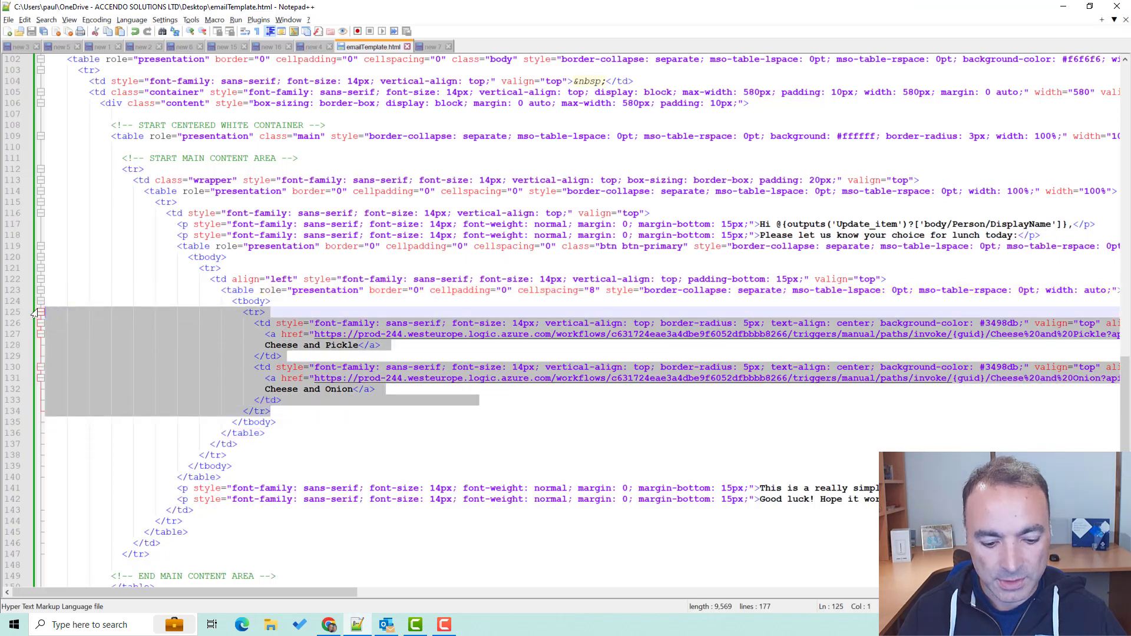
- Paste a copy of the two-button row as a second row below it
{"action": "key", "text": "Down"}
{"action": "key", "text": "Down"}
{"action": "key", "text": "Down"}
{"action": "key", "text": "Down"}
{"action": "key", "text": "Down"}
{"action": "key", "text": "Down"}
{"action": "key", "text": "Down"}
{"action": "key", "text": "Down"}
{"action": "key", "text": "Down"}
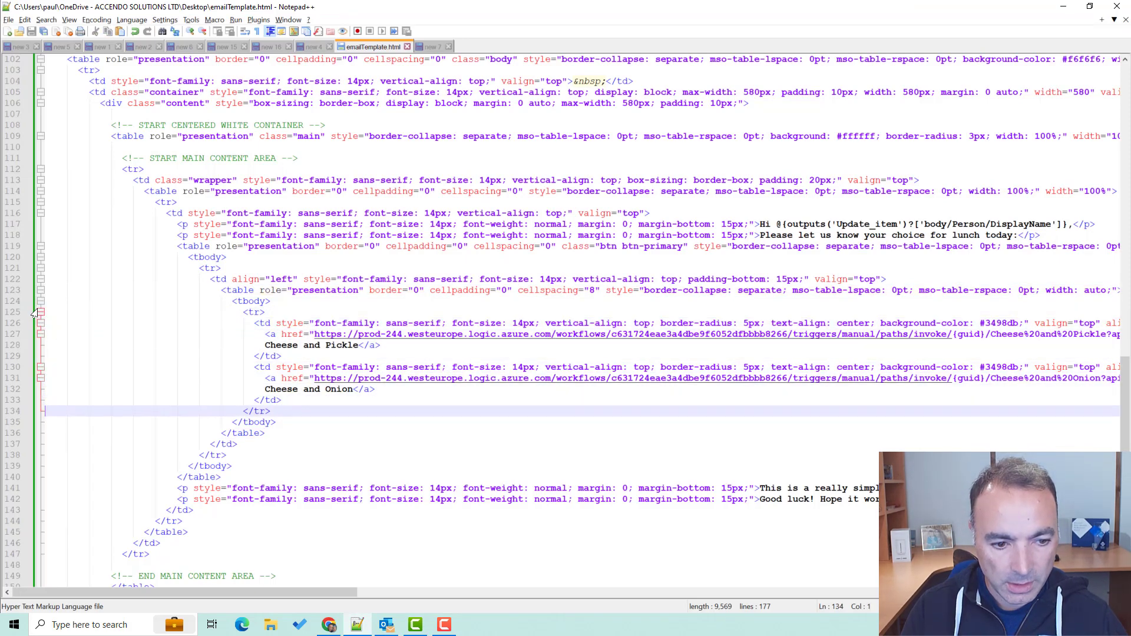
{"action": "key", "text": "End"}
{"action": "key", "text": "Return"}
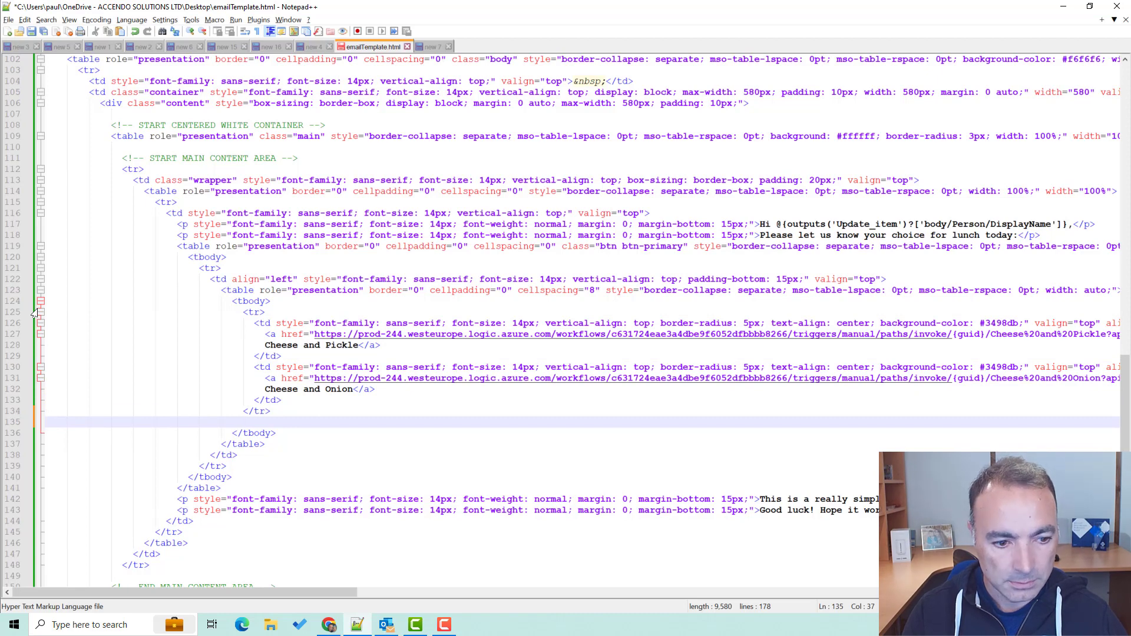
{"action": "key", "text": "ctrl+v"}
{"action": "key", "text": "Up"}
{"action": "key", "text": "Up"}
{"action": "key", "text": "Up"}
{"action": "key", "text": "Up"}
{"action": "key", "text": "Up"}
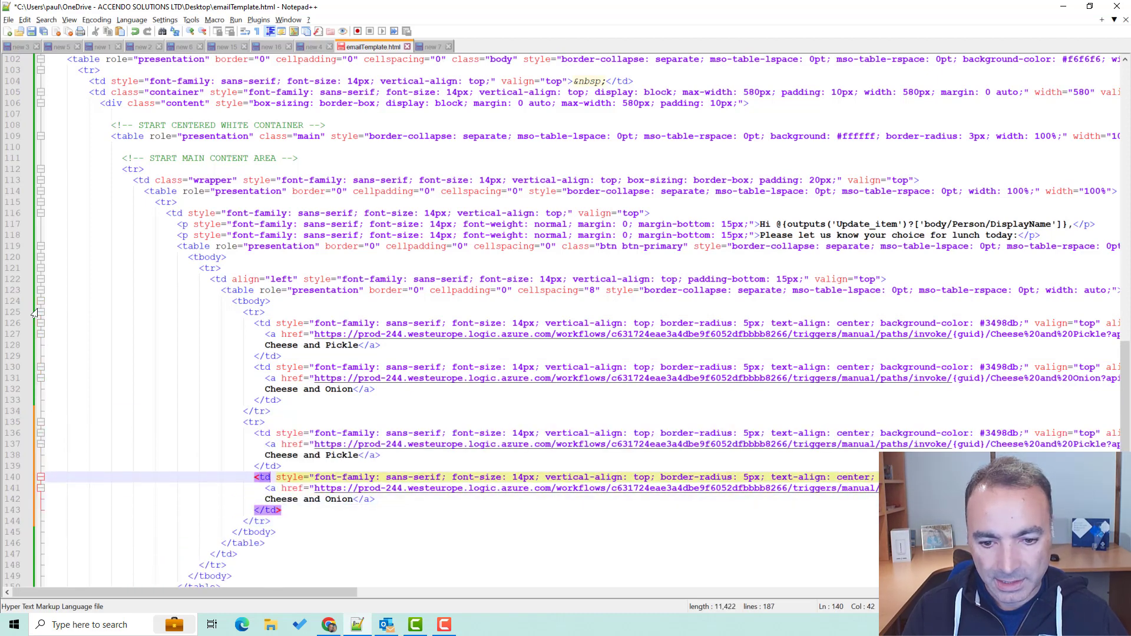
{"action": "key", "text": "Up"}
- Put Cheese%20and%20Beetroot and Cheese%20and%20Salad into the third and fourth button links
{"action": "key", "text": "alt+Tab"}
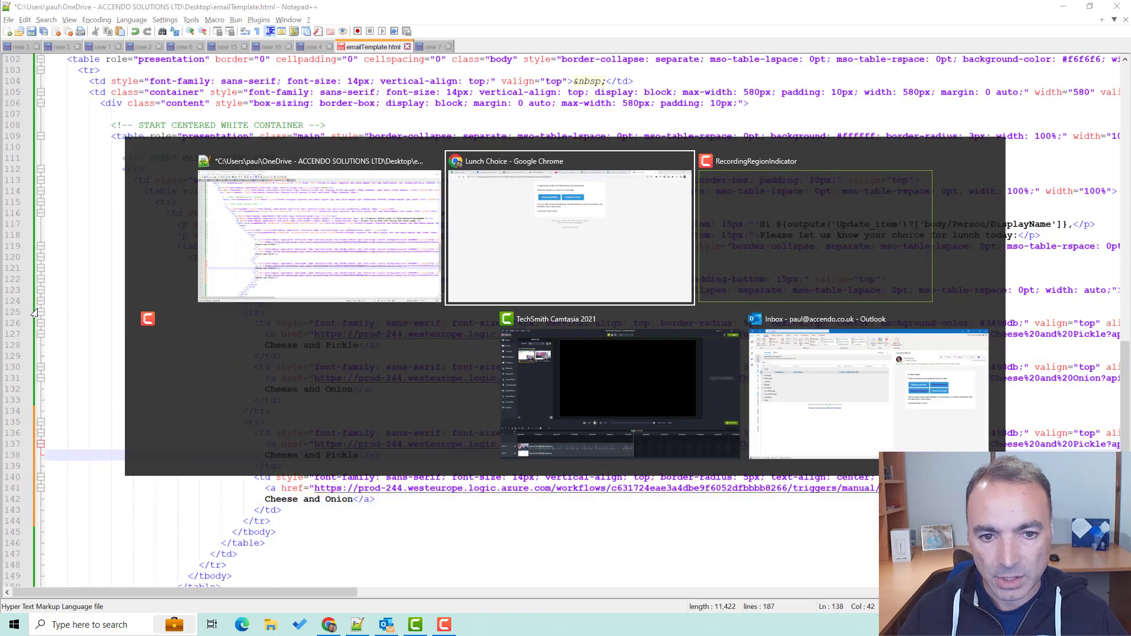
{"action": "key", "text": "alt+Tab"}
{"action": "key", "text": "alt+Tab"}
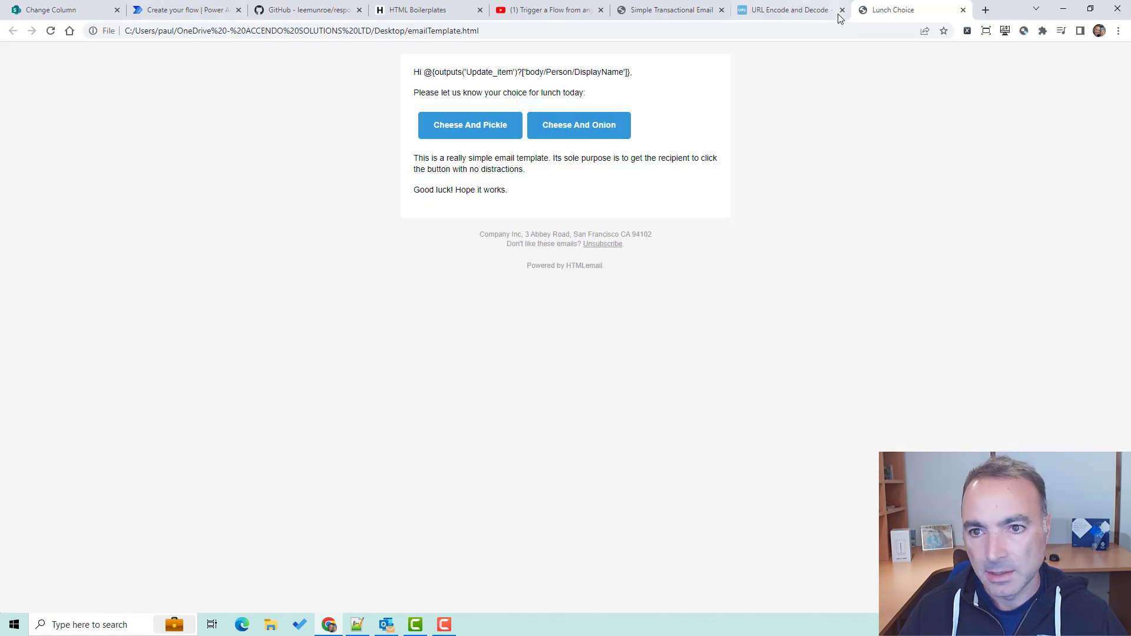
{"action": "left_click", "coordinate": [783, 9]}
{"action": "triple_click", "coordinate": [313, 521]}
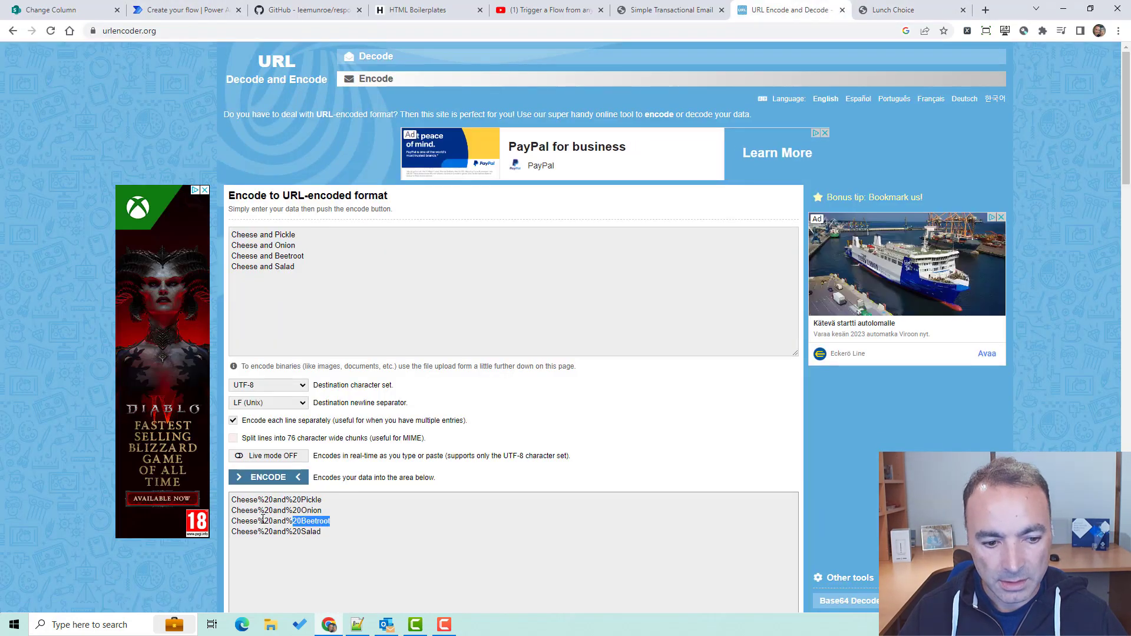
{"action": "key", "text": "alt+Tab"}
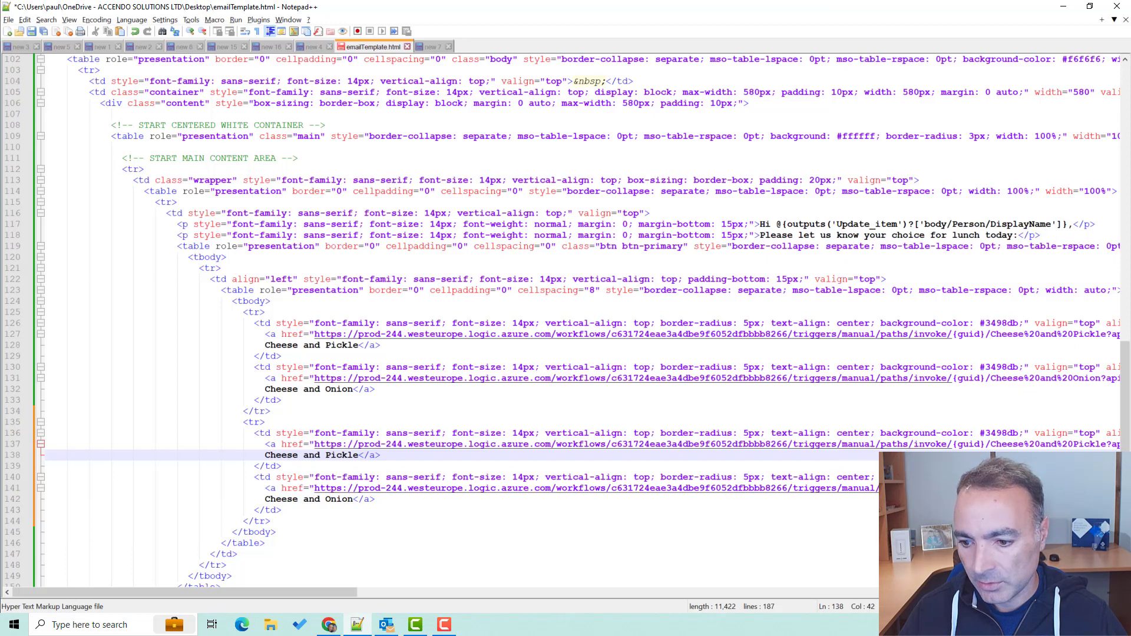
{"action": "left_click_drag", "start_coordinate": [990, 445], "coordinate": [1098, 448]}
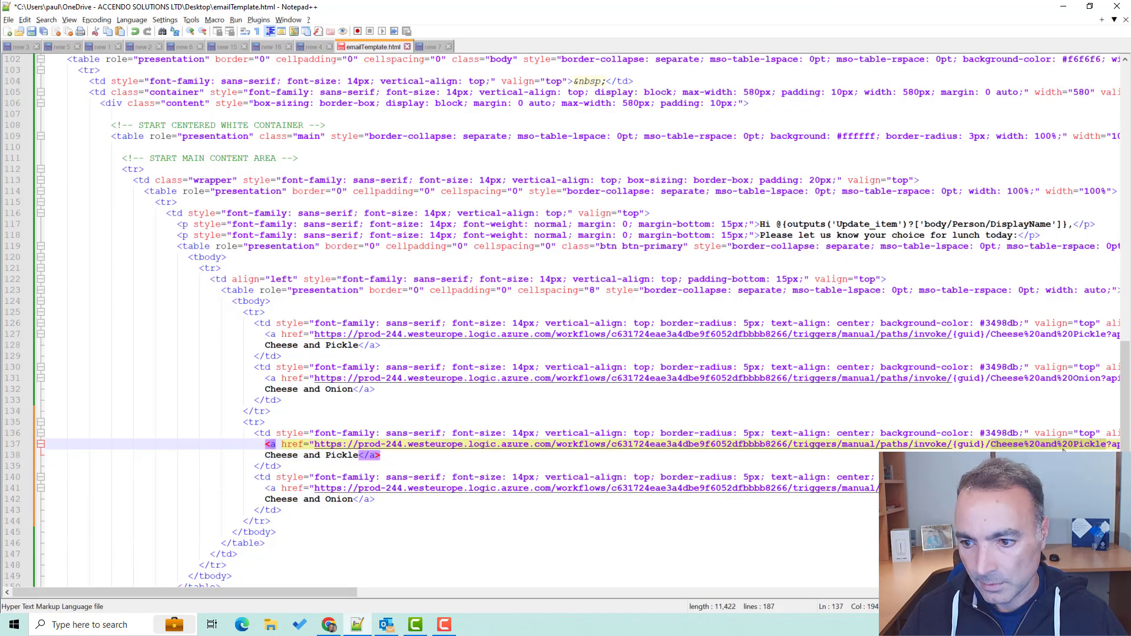
{"action": "key", "text": "ctrl+v"}
{"action": "key", "text": "alt+Tab"}
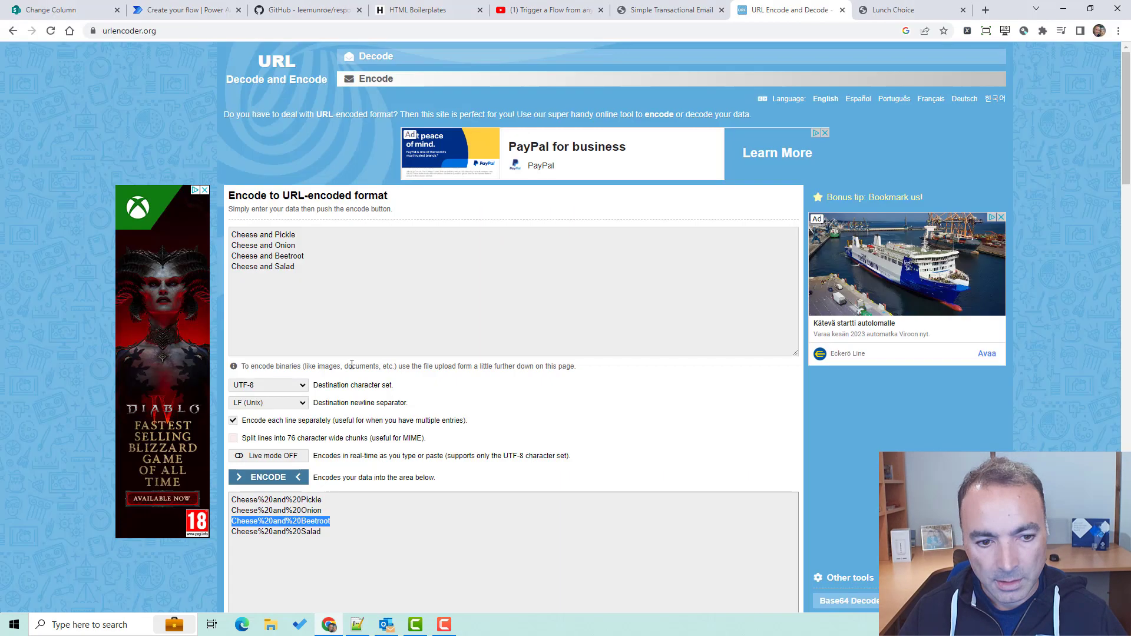
{"action": "left_click_drag", "start_coordinate": [327, 532], "coordinate": [210, 532]}
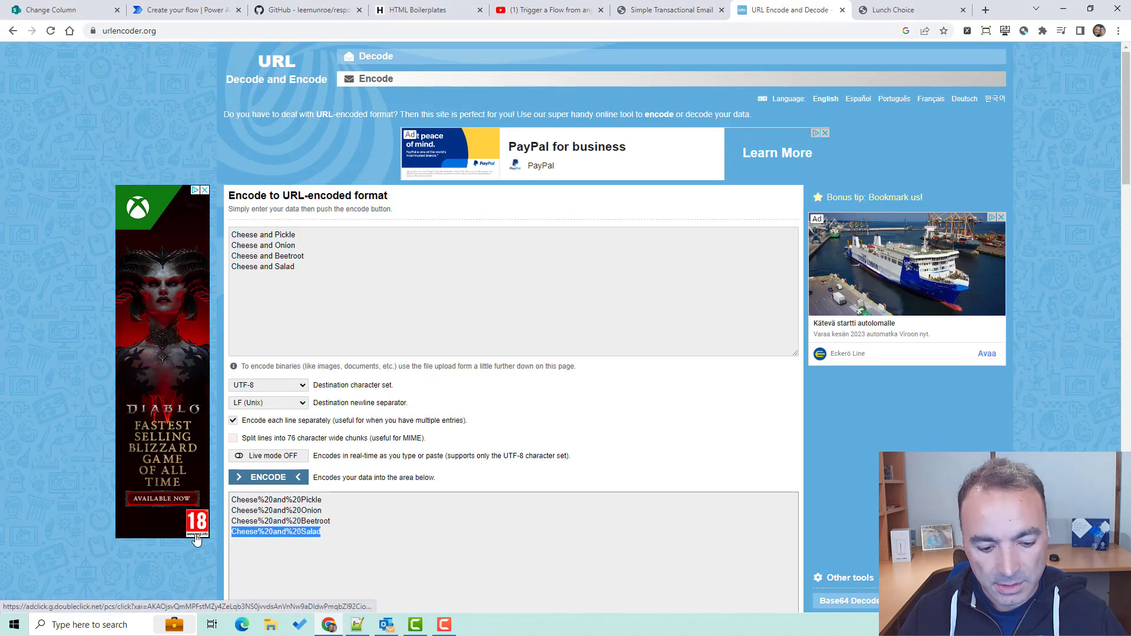
{"action": "key", "text": "alt+Tab"}
{"action": "left_click", "coordinate": [1036, 487]}
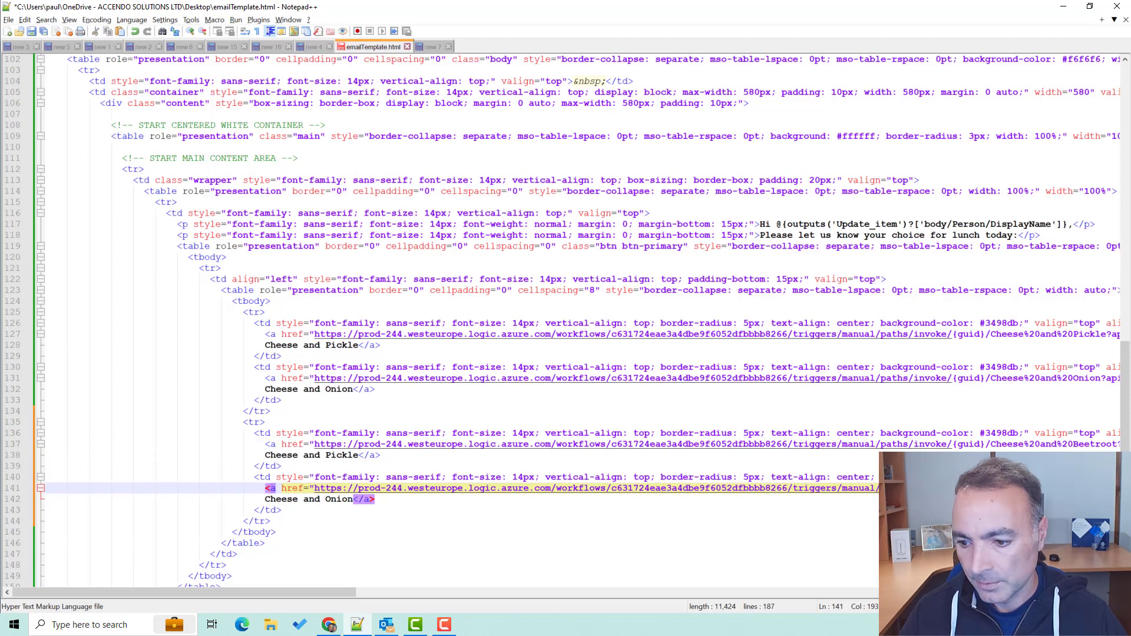
- Relabel the third and fourth buttons Cheese and Beetroot and Cheese and Salad
{"action": "left_click", "coordinate": [333, 455]}
{"action": "double_click", "coordinate": [333, 454]}
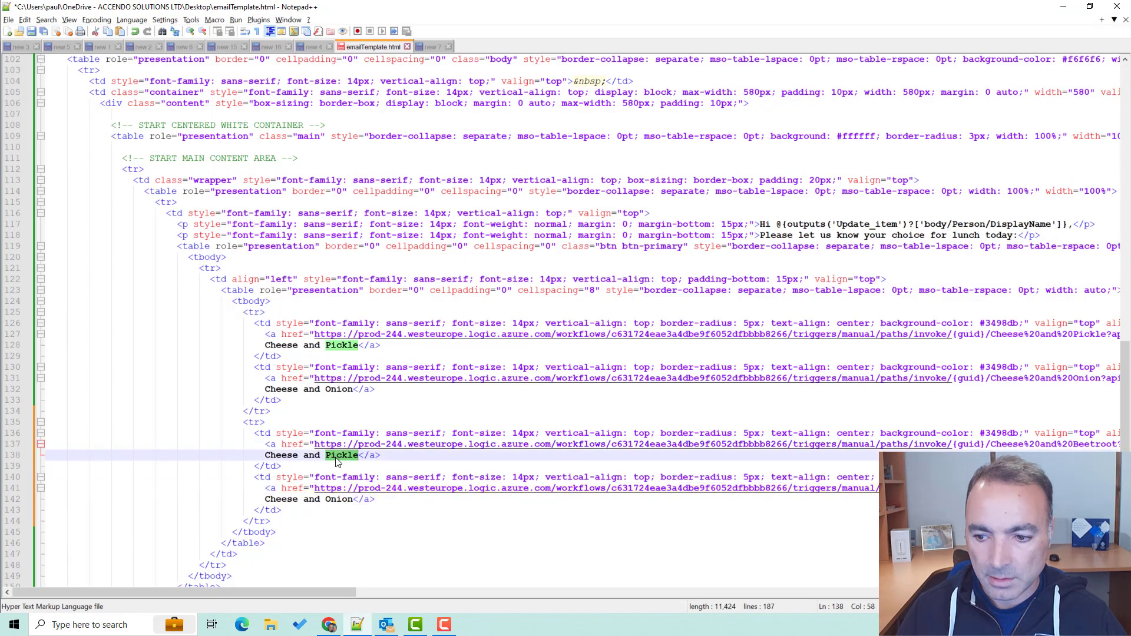
{"action": "type", "text": "Beet"}
{"action": "type", "text": "root"}
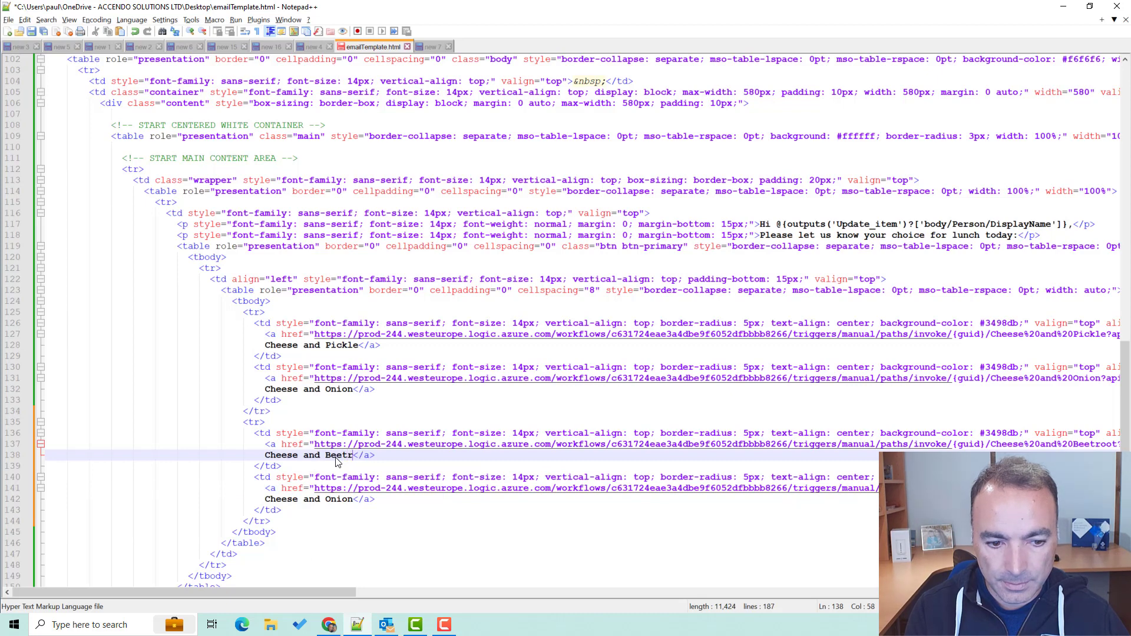
{"action": "double_click", "coordinate": [339, 499]}
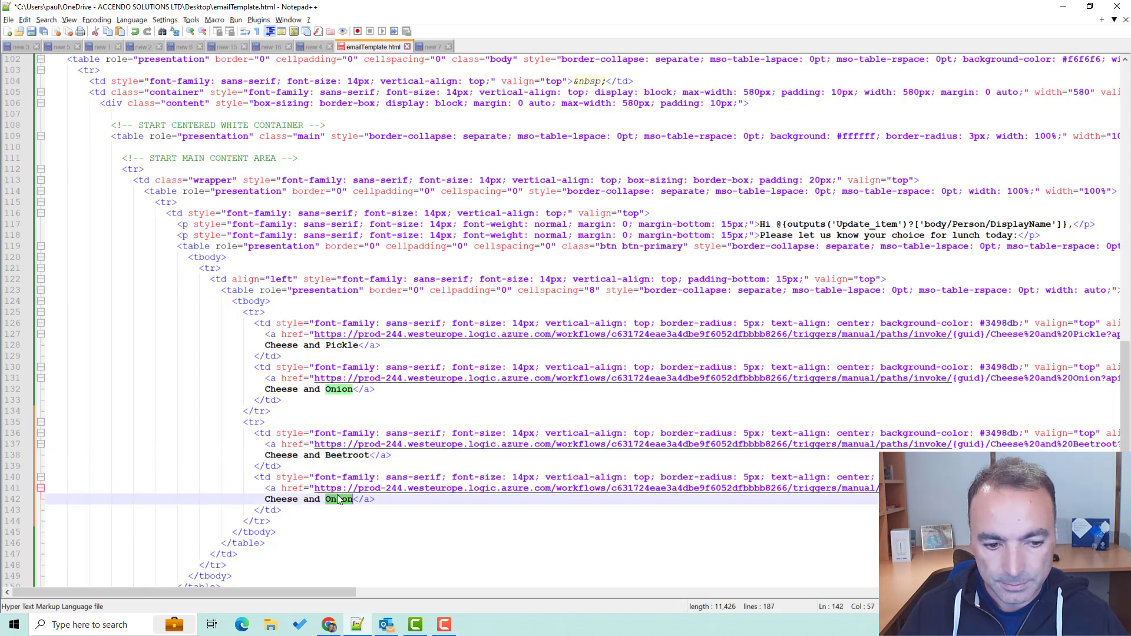
{"action": "type", "text": "Salad"}
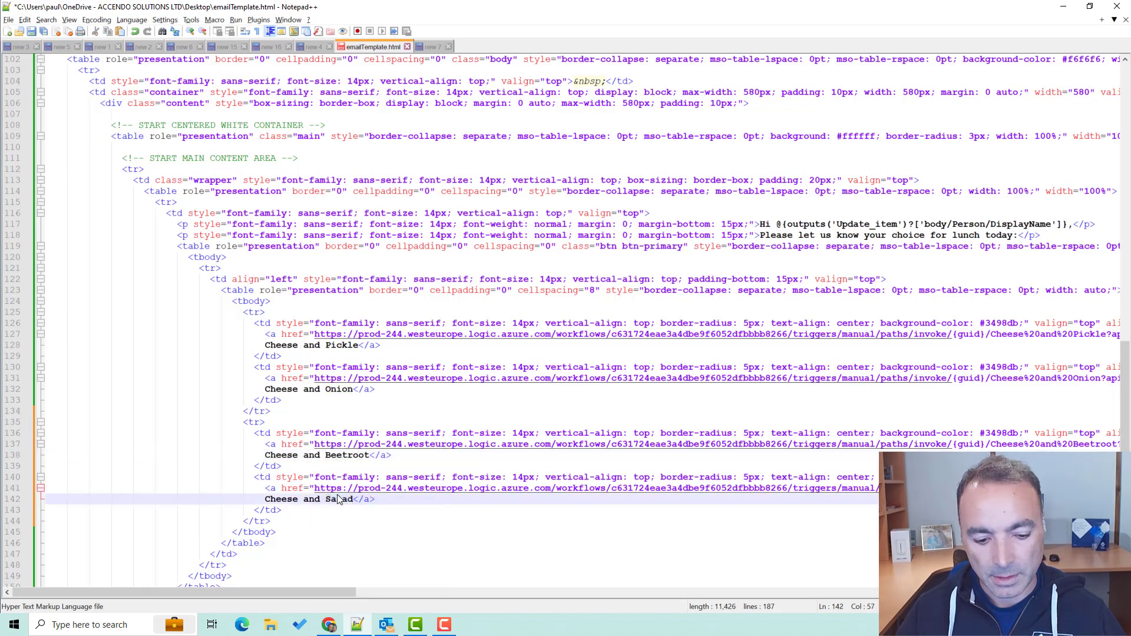
- Reload the Lunch Choice preview in Chrome to show all four buttons
{"action": "key", "text": "alt+Tab"}
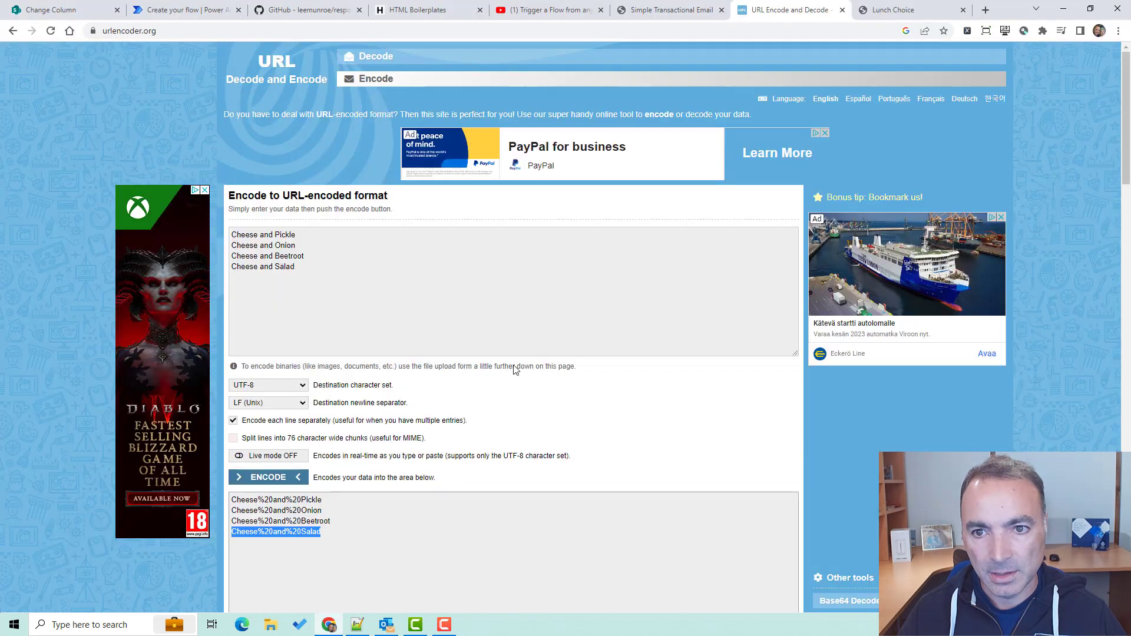
{"action": "left_click", "coordinate": [889, 10]}
{"action": "left_click", "coordinate": [51, 31]}
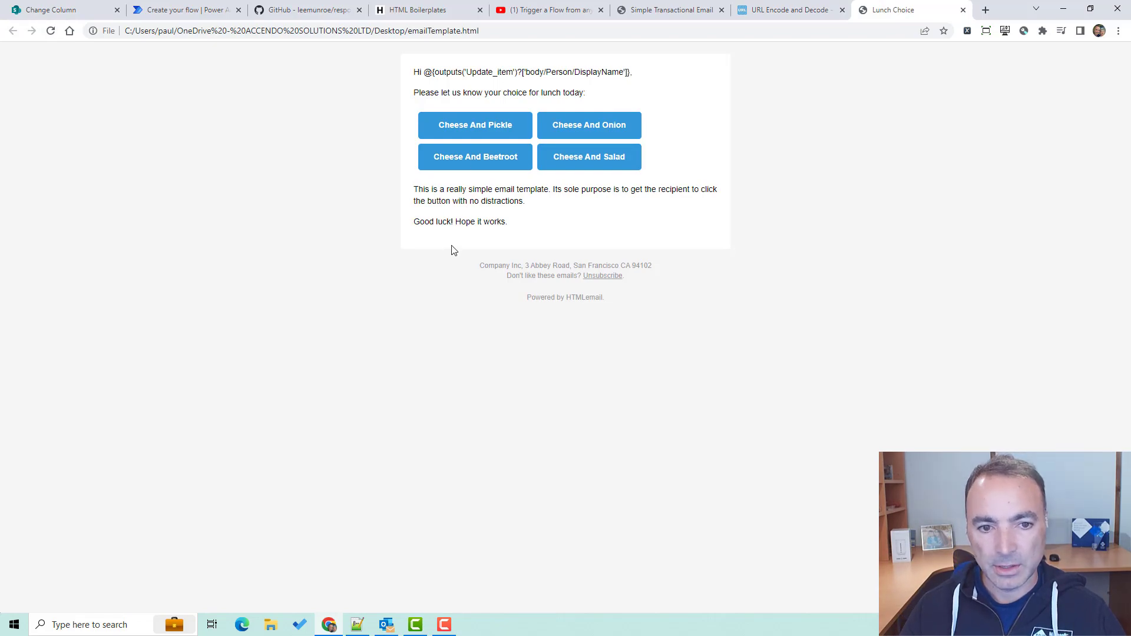
{"action": "key", "text": "alt+Tab"}
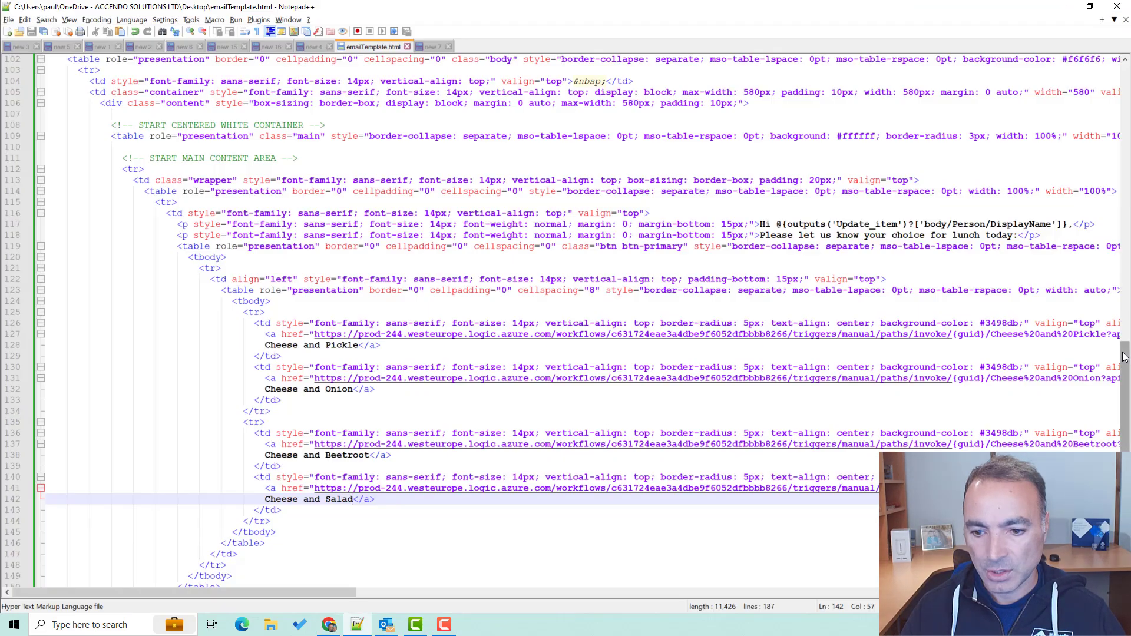
{"action": "scroll", "coordinate": [774, 418], "scroll_direction": "down", "scroll_amount": 6}
{"action": "left_click_drag", "start_coordinate": [760, 400], "coordinate": [897, 406]}
- Change the closing line to 'We hope you enjoy your lunch', save the template, and refresh the preview
{"action": "type", "text": "We hope you enj"}
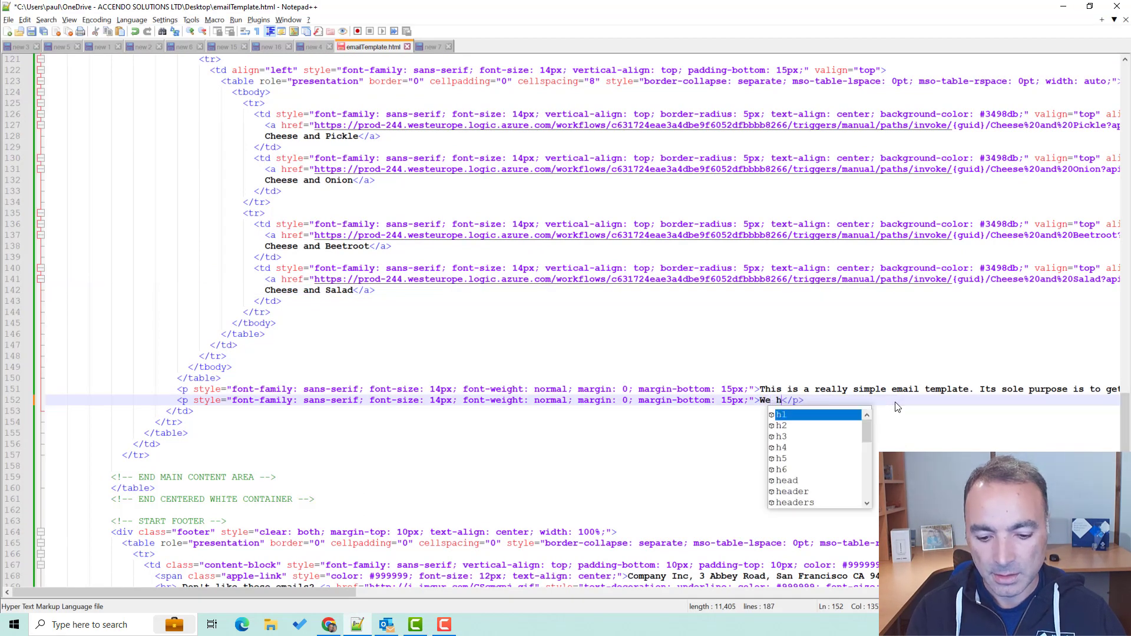
{"action": "type", "text": "oy your l"}
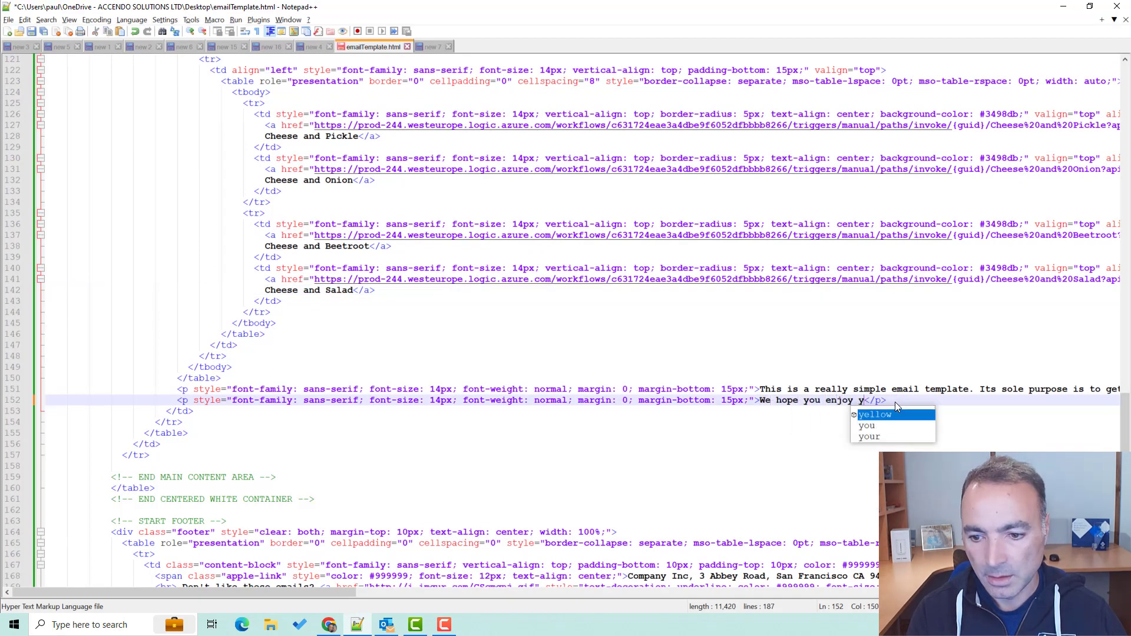
{"action": "type", "text": "unch"}
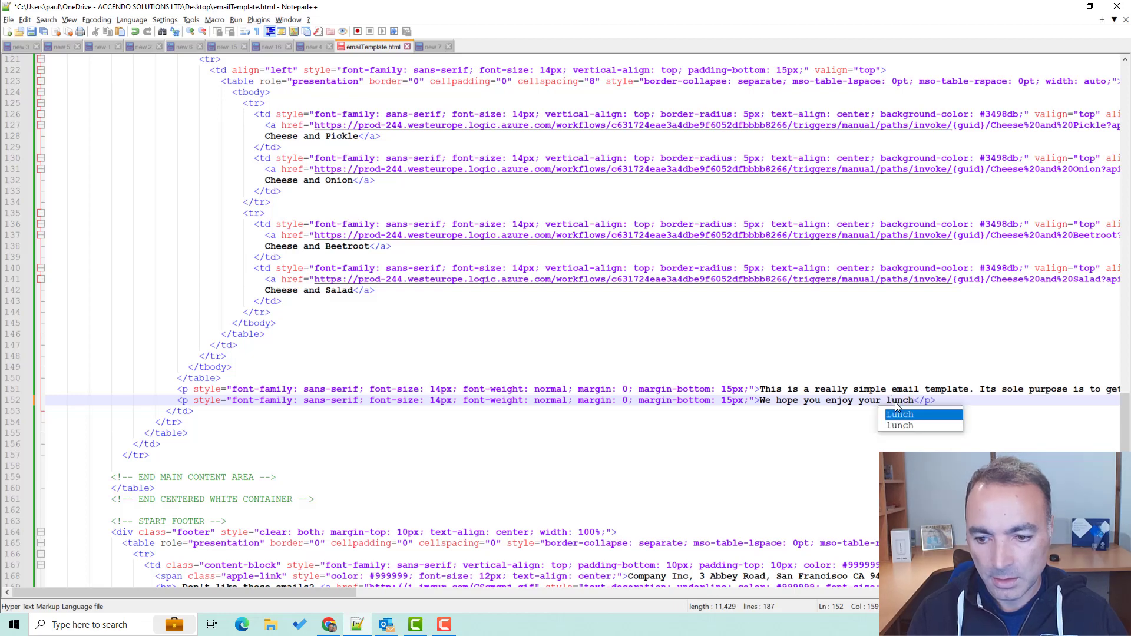
{"action": "key", "text": "alt+f"}
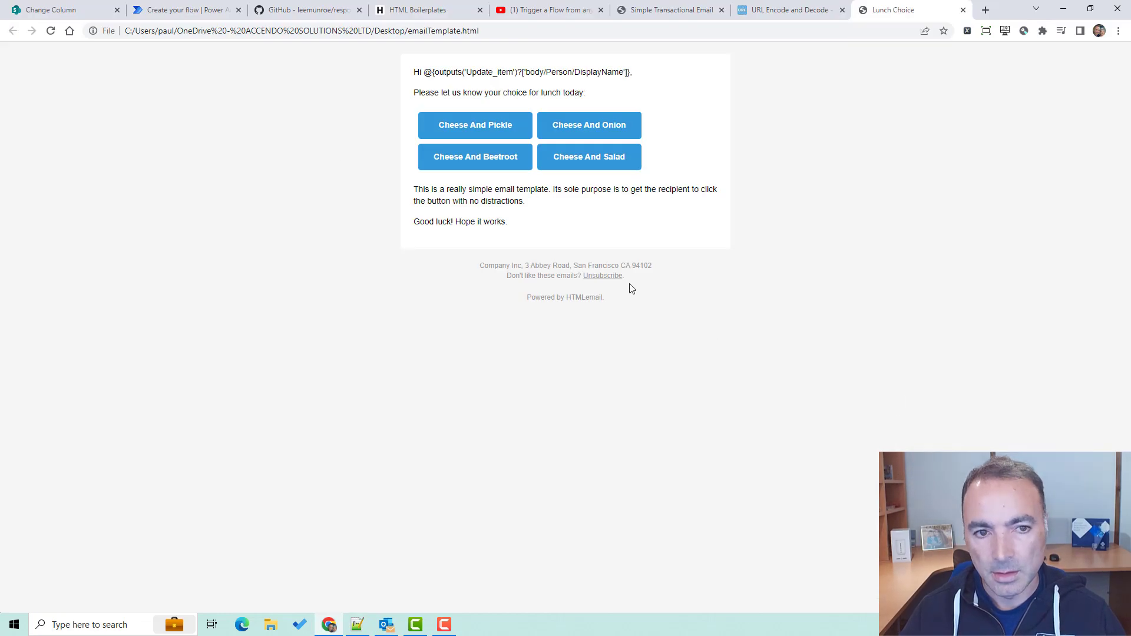
{"action": "left_click", "coordinate": [51, 31]}
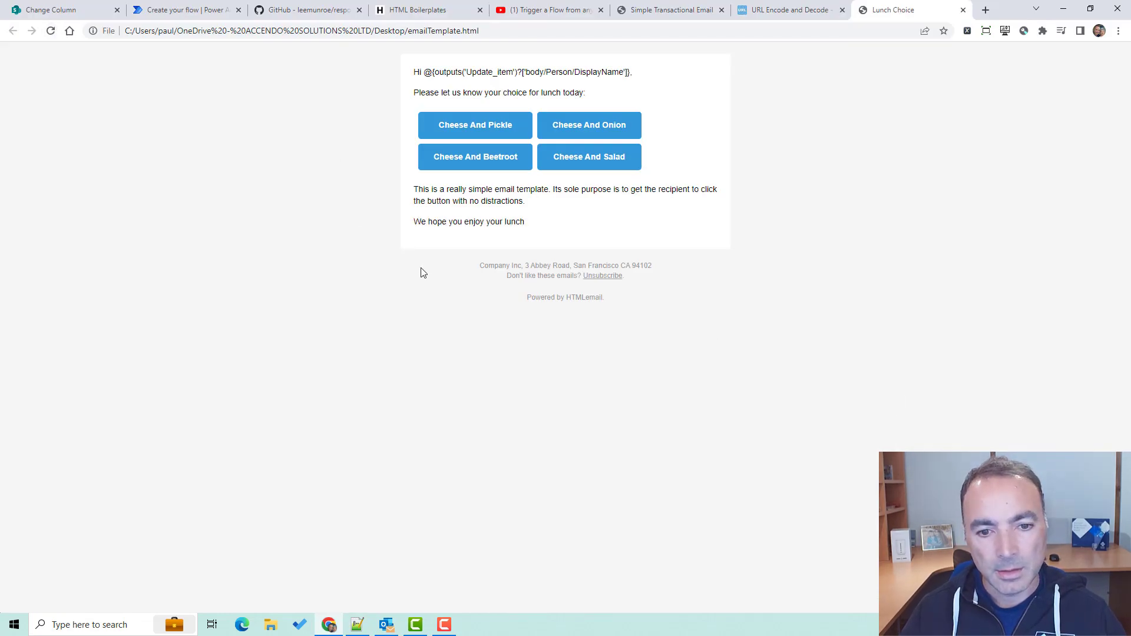
- Delete the whole footer block (lines 163–179) from the template and refresh the preview to confirm
{"action": "key", "text": "alt+Tab"}
{"action": "scroll", "coordinate": [499, 504], "scroll_direction": "down", "scroll_amount": 6}
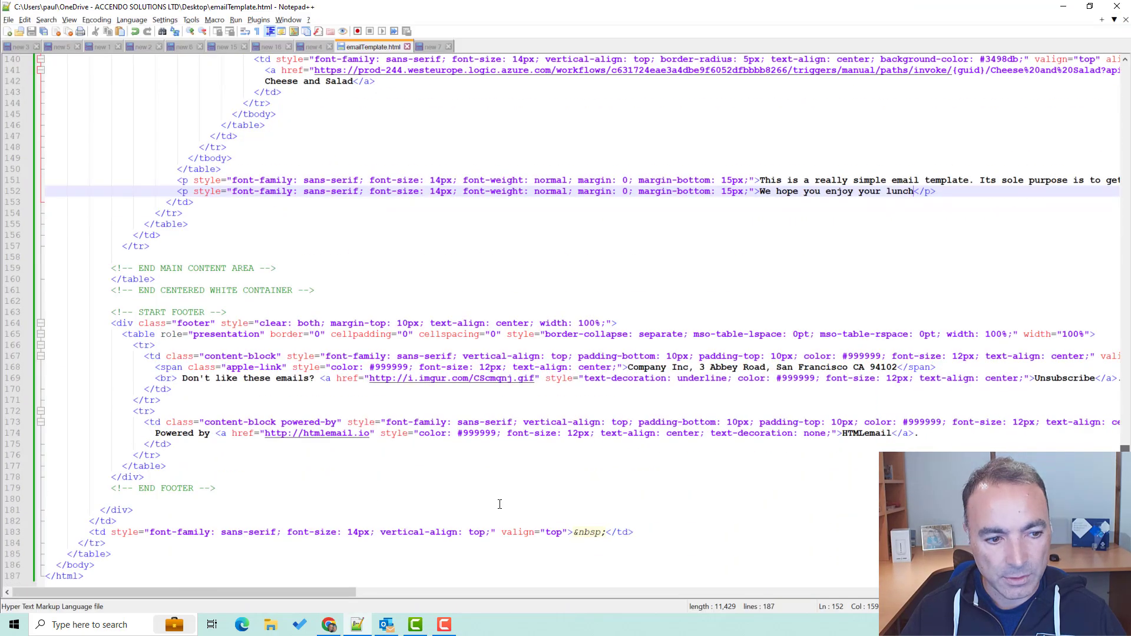
{"action": "left_click_drag", "start_coordinate": [244, 490], "coordinate": [2, 317]}
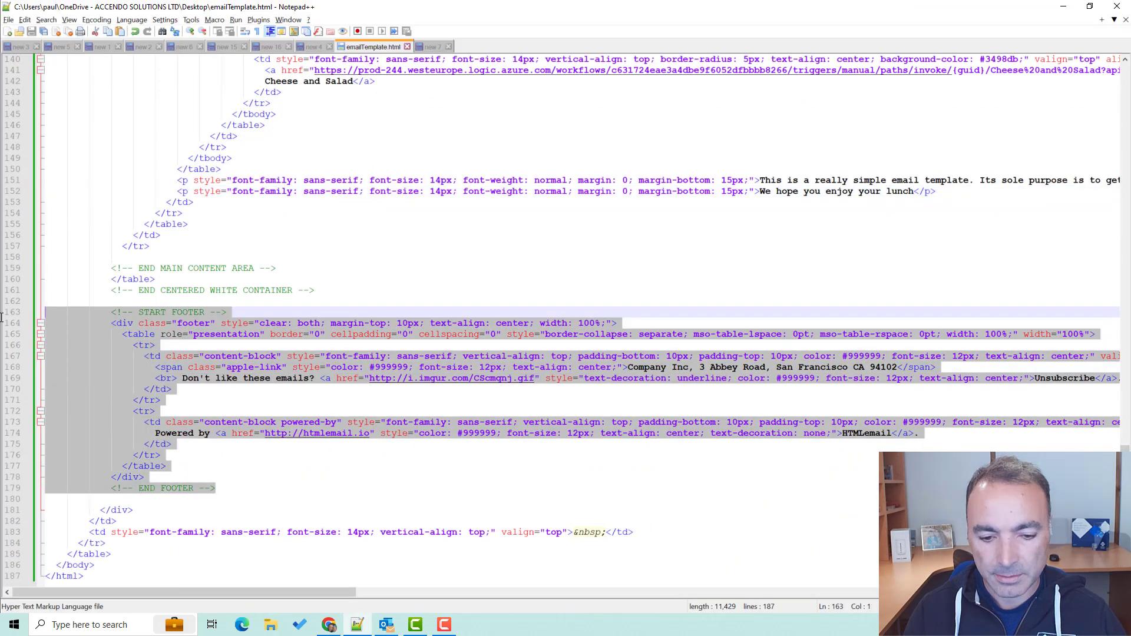
{"action": "key", "text": "Delete"}
{"action": "key", "text": "alt+Tab"}
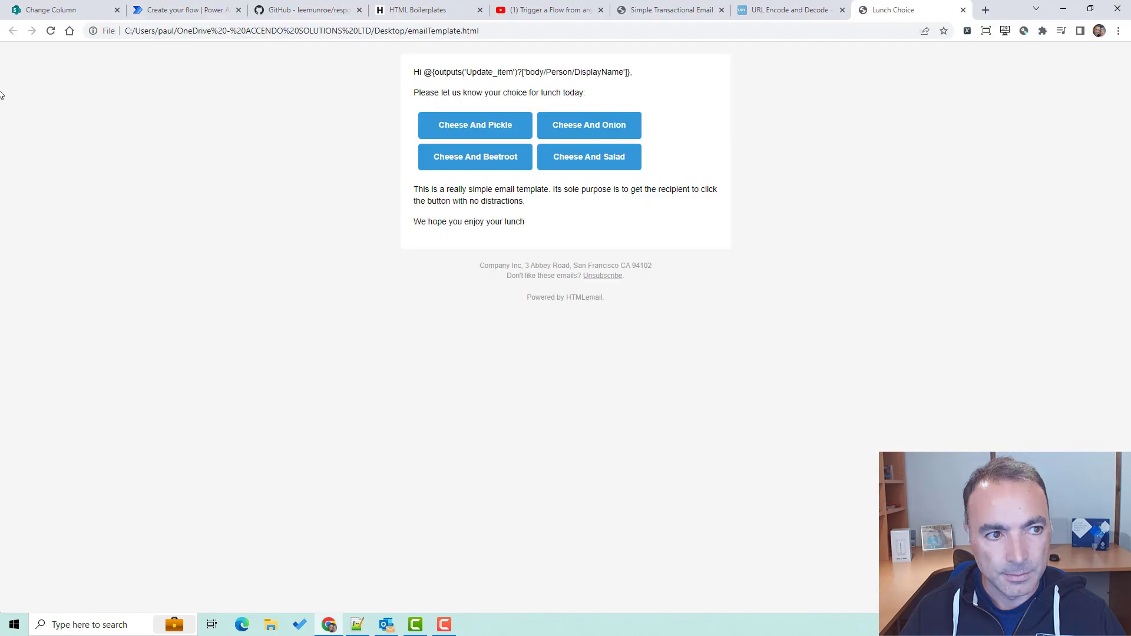
{"action": "left_click", "coordinate": [50, 31]}
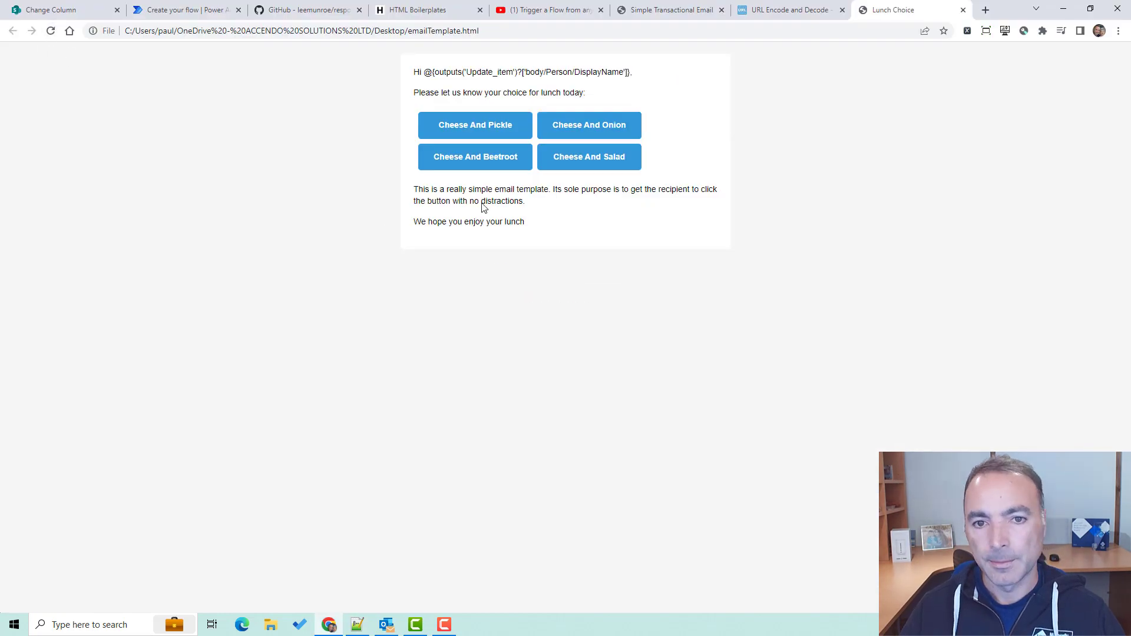
{"action": "key", "text": "alt+Tab"}
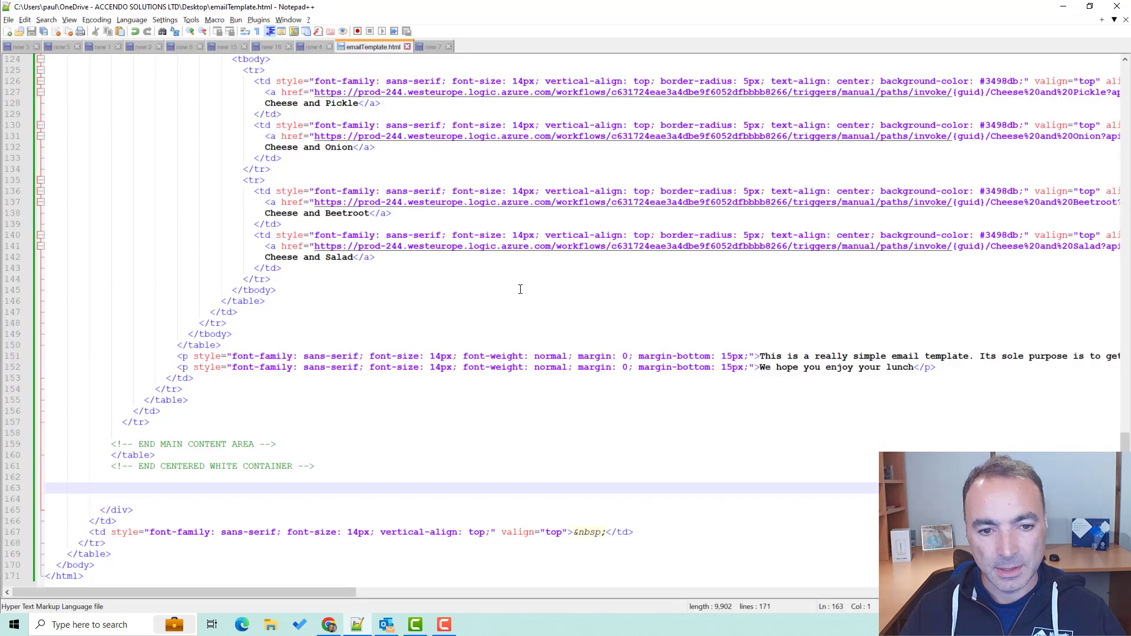
- Copy the entire edited template and paste it over the token in HTMLTemplate's Inputs
{"action": "left_click", "coordinate": [520, 289]}
{"action": "key", "text": "ctrl+a"}
{"action": "key", "text": "alt+Tab"}
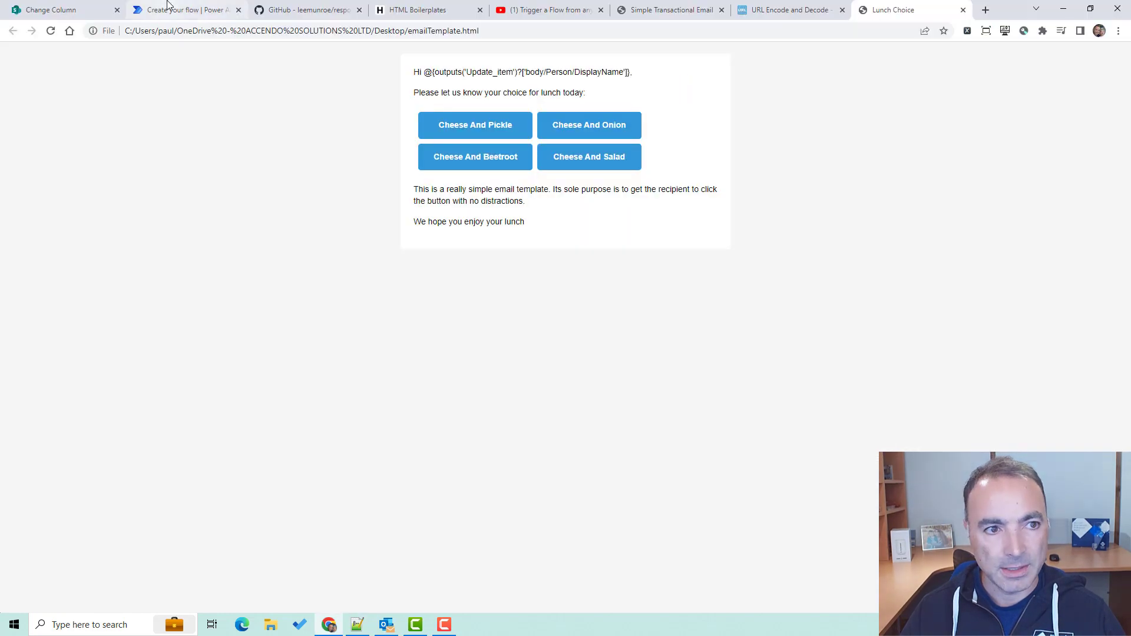
{"action": "left_click", "coordinate": [177, 10]}
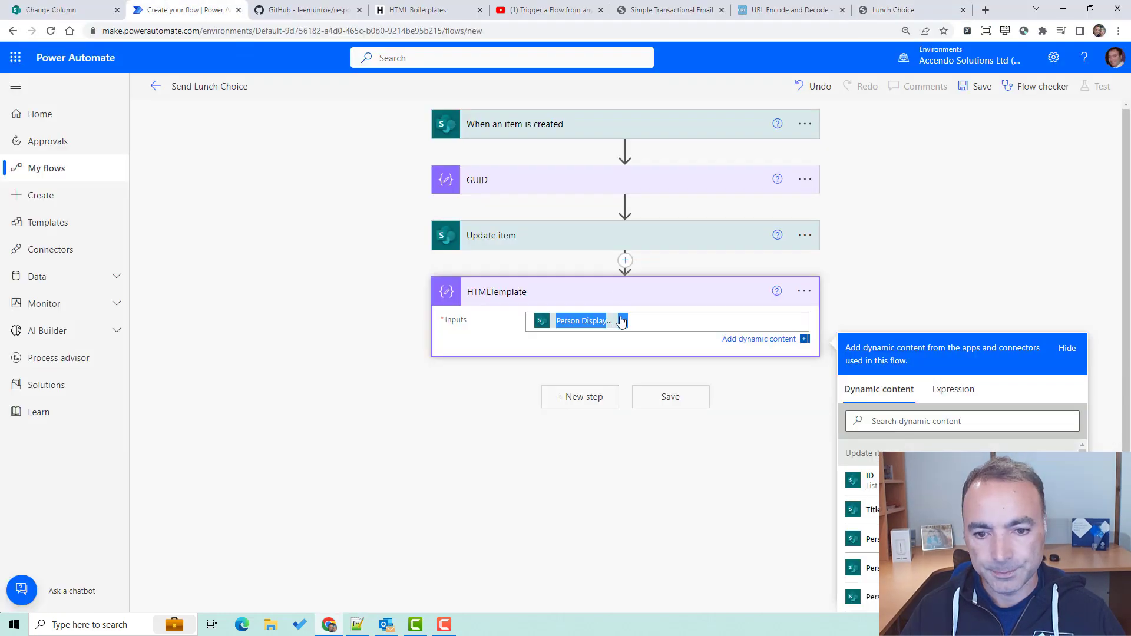
{"action": "key", "text": "BackSpace"}
{"action": "key", "text": "ctrl+v"}
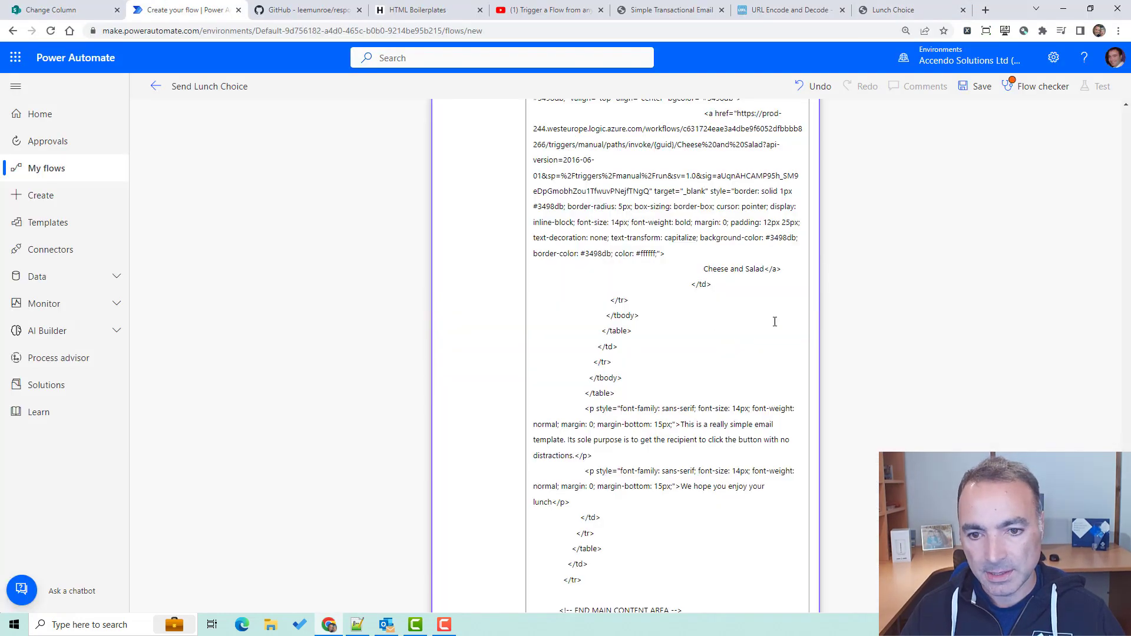
{"action": "left_click_drag", "start_coordinate": [1119, 430], "coordinate": [1099, 115]}
{"action": "left_click", "coordinate": [681, 291]}
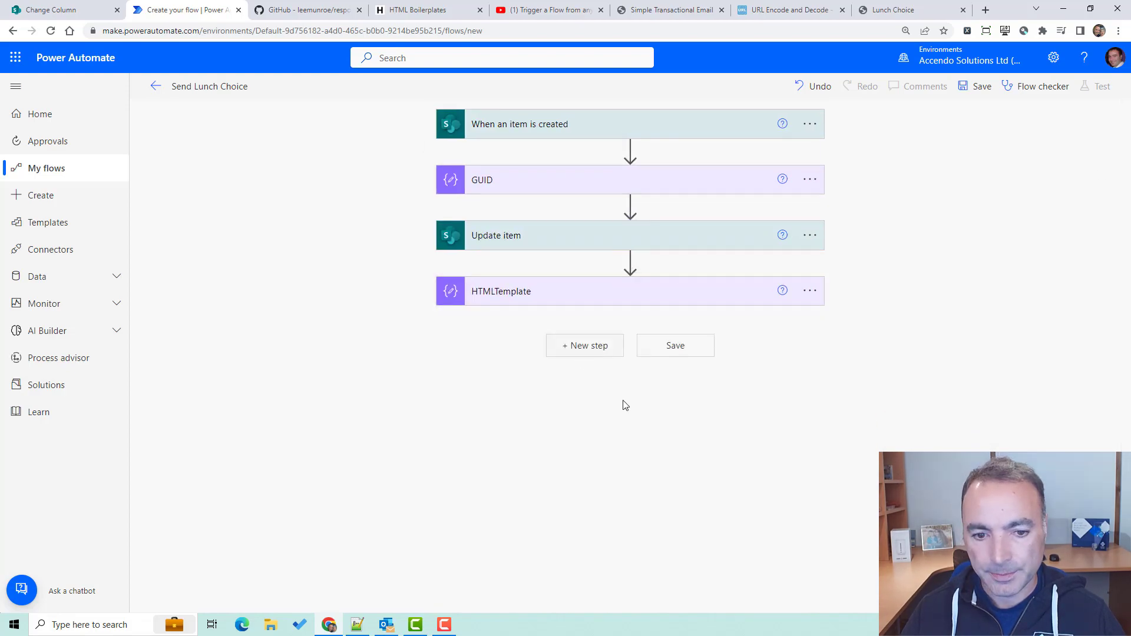
- Add an Outlook Send an email (V2) step after HTMLTemplate, addressed to the item's Person Email
{"action": "left_click", "coordinate": [585, 346]}
{"action": "type", "text": "send an "}
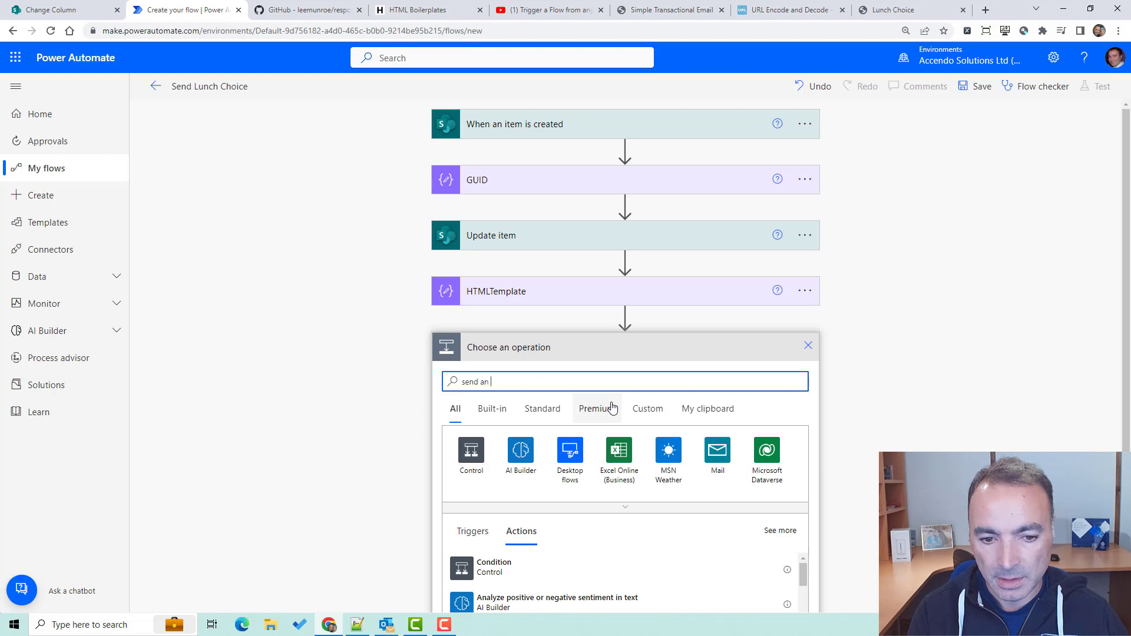
{"action": "type", "text": "email"}
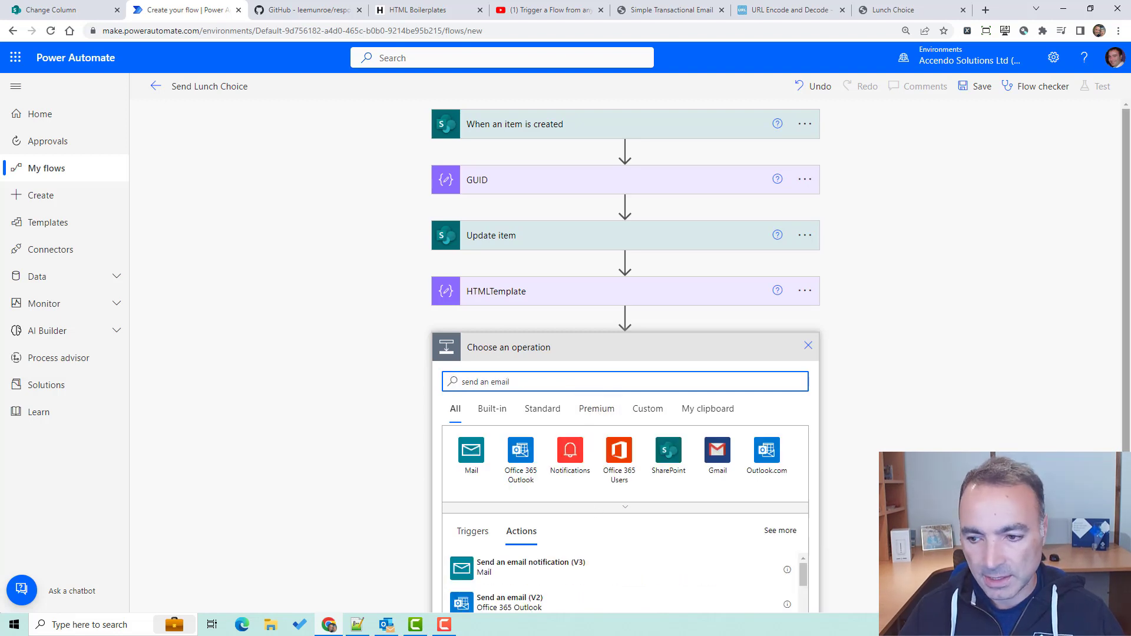
{"action": "scroll", "coordinate": [624, 471], "scroll_direction": "down", "scroll_amount": 3}
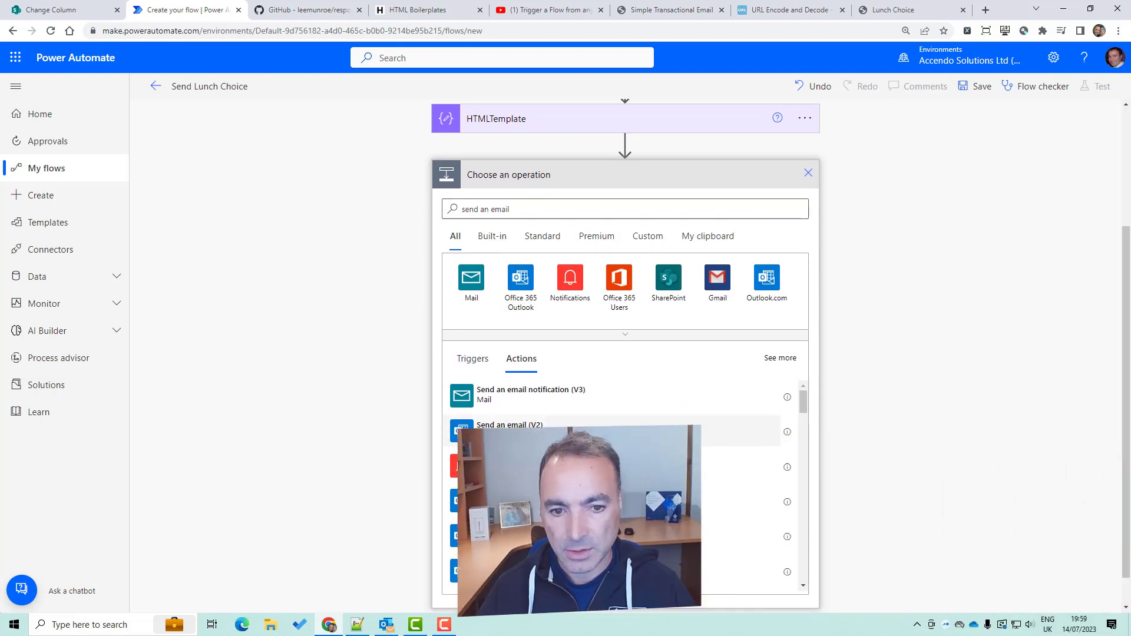
{"action": "left_click", "coordinate": [571, 431]}
{"action": "left_click", "coordinate": [586, 377]}
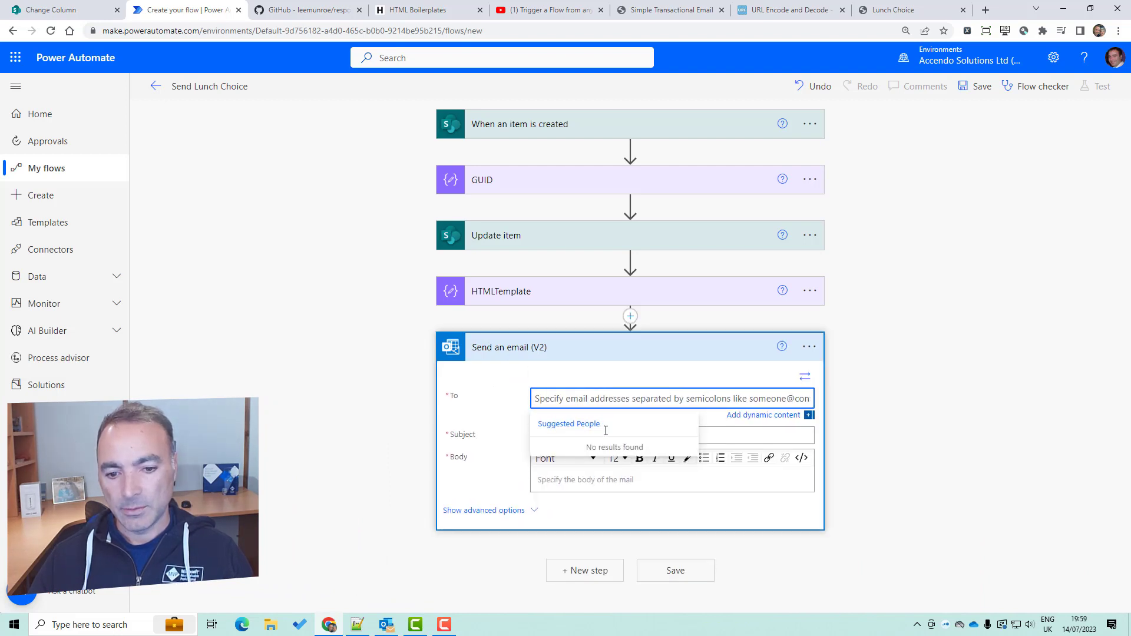
{"action": "left_click", "coordinate": [785, 416]}
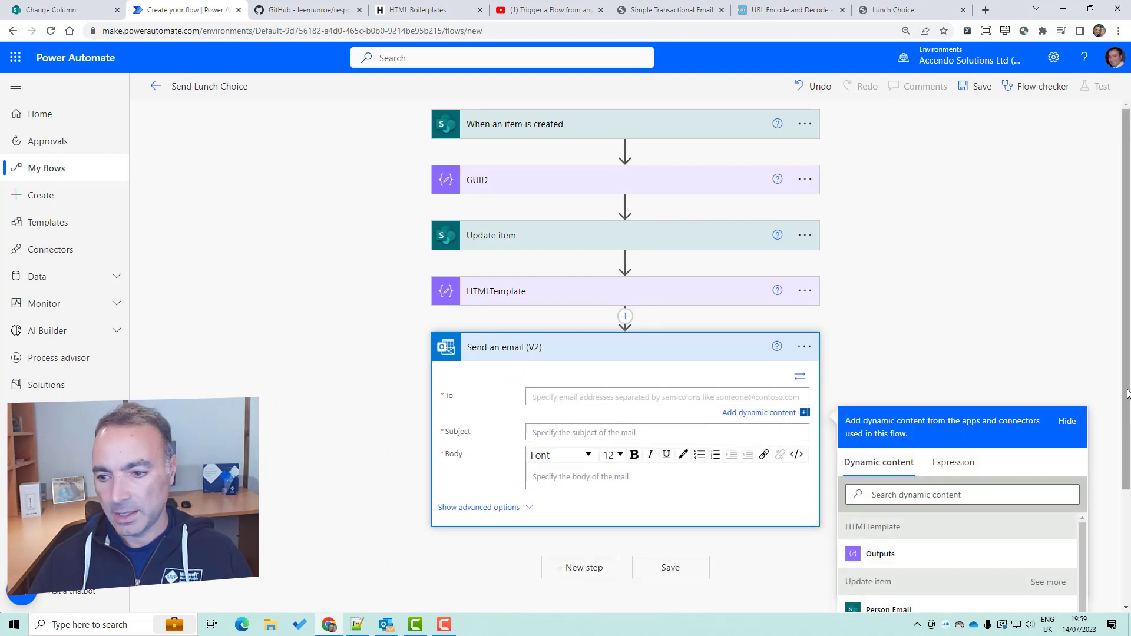
{"action": "left_click_drag", "start_coordinate": [1125, 415], "coordinate": [1125, 524]}
{"action": "left_click", "coordinate": [921, 464]}
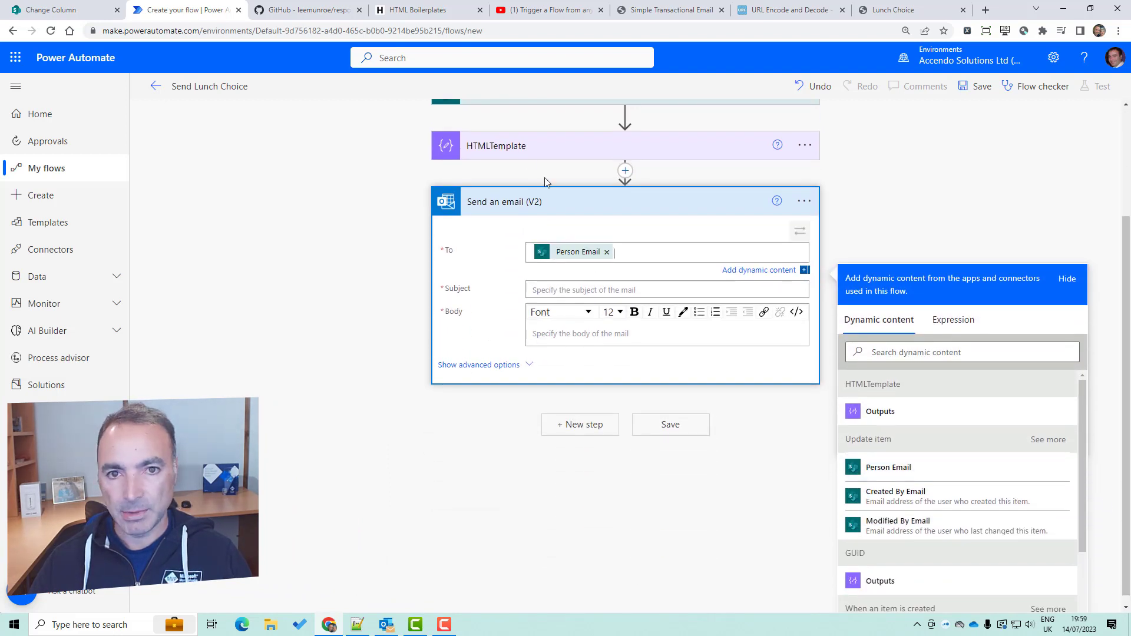
- Set the subject to 'Lunch choice for today' and delete the default <p><br></p> body markup
{"action": "left_click", "coordinate": [557, 290]}
{"action": "type", "text": "Lunch choice"}
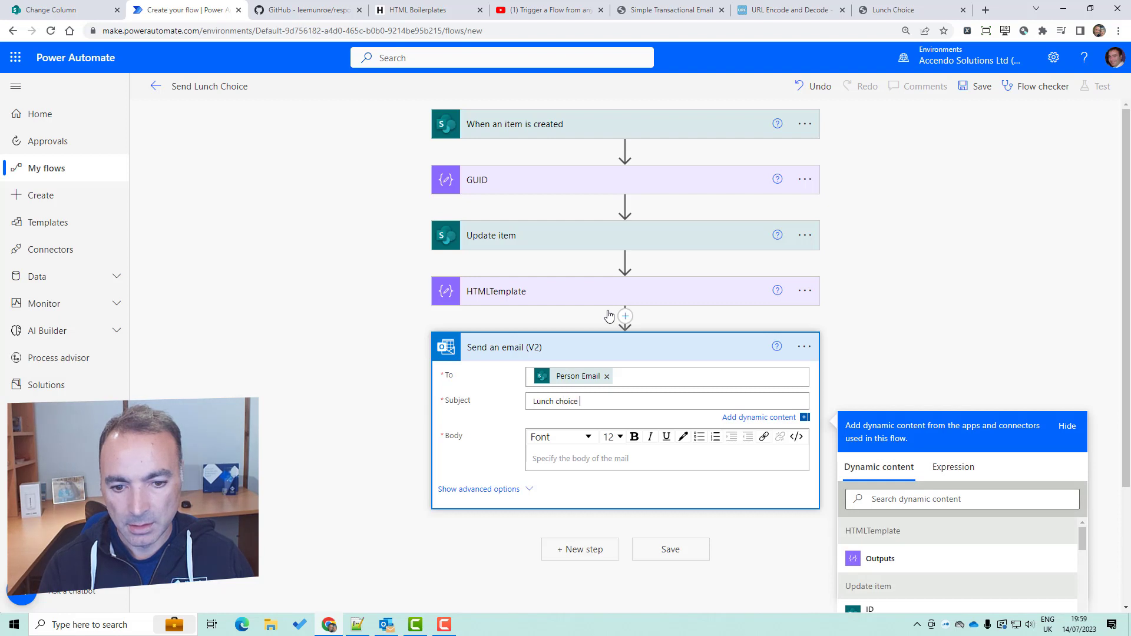
{"action": "type", "text": " for today"}
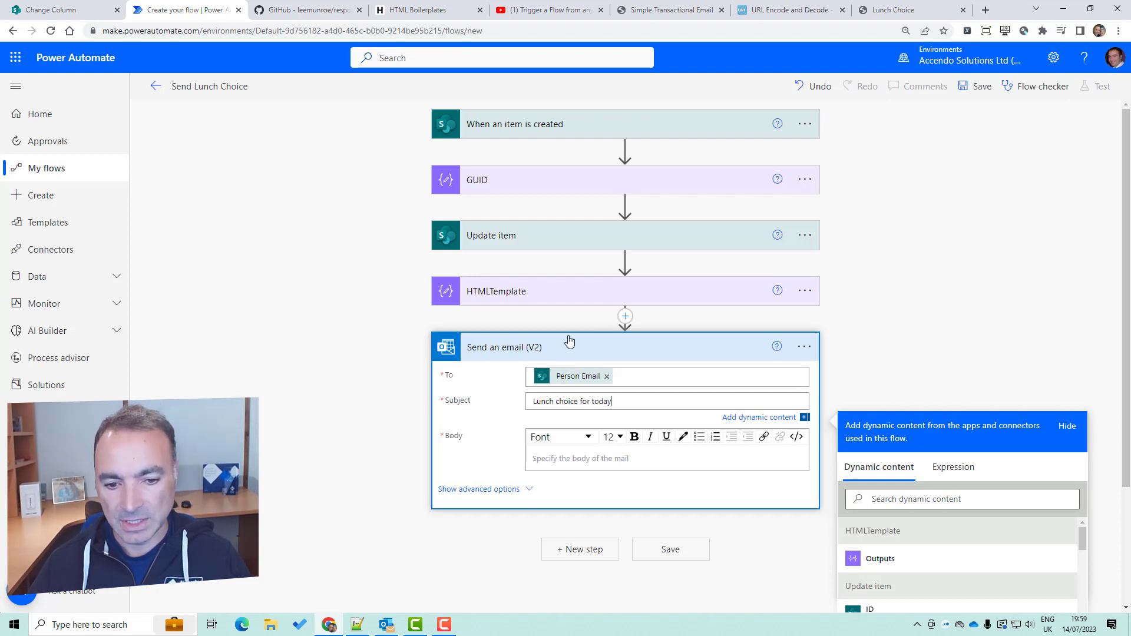
{"action": "left_click", "coordinate": [796, 438]}
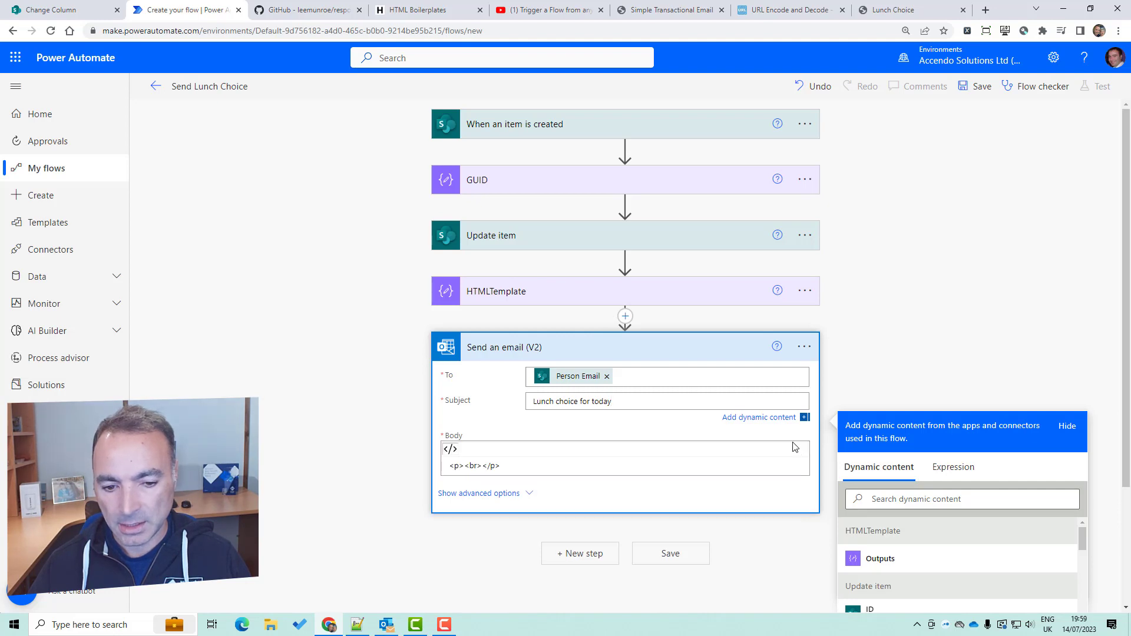
{"action": "left_click_drag", "start_coordinate": [518, 463], "coordinate": [379, 442]}
{"action": "key", "text": "Delete"}
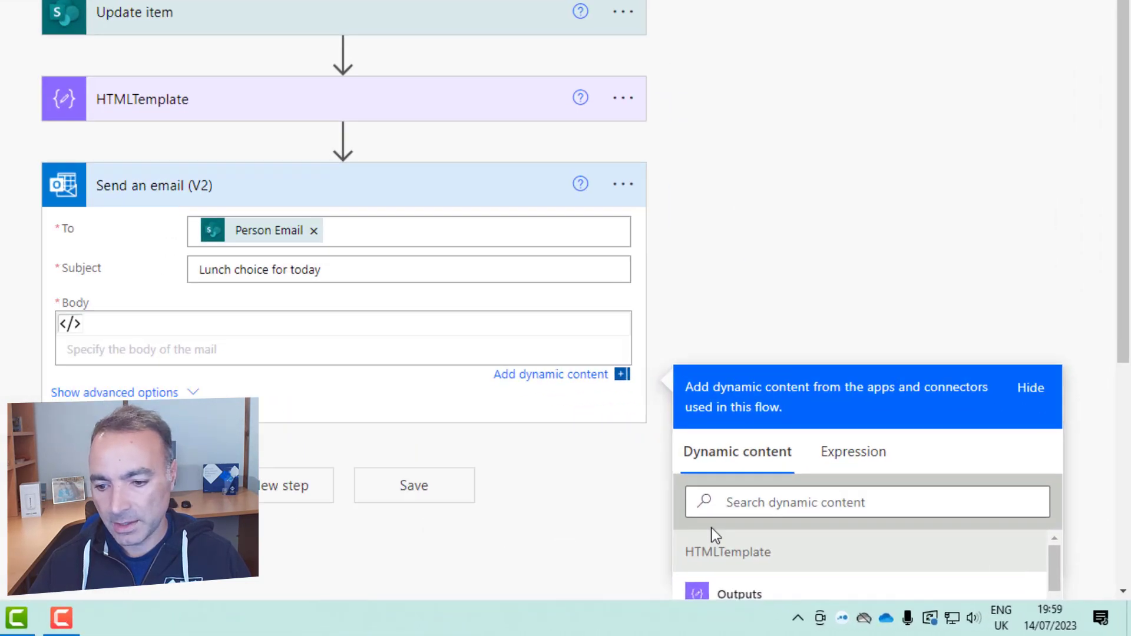
- Start a replace() expression in the body with the HTMLTemplate output as its first argument
{"action": "left_click", "coordinate": [849, 451]}
{"action": "type", "text": "replace()"}
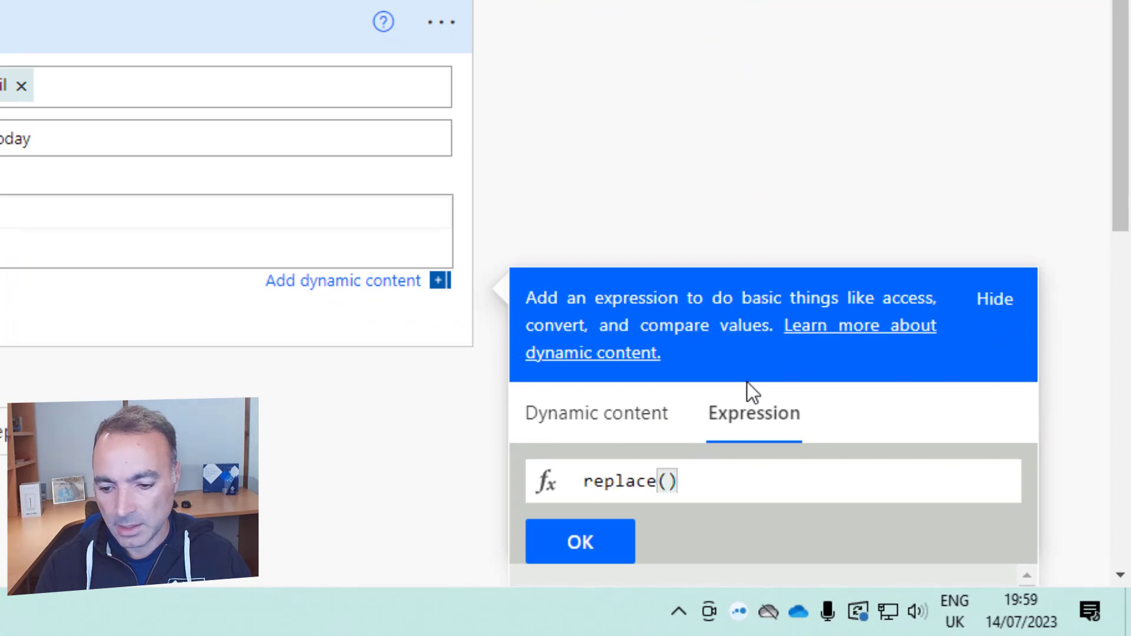
{"action": "key", "text": "BackSpace"}
{"action": "type", "text": ")"}
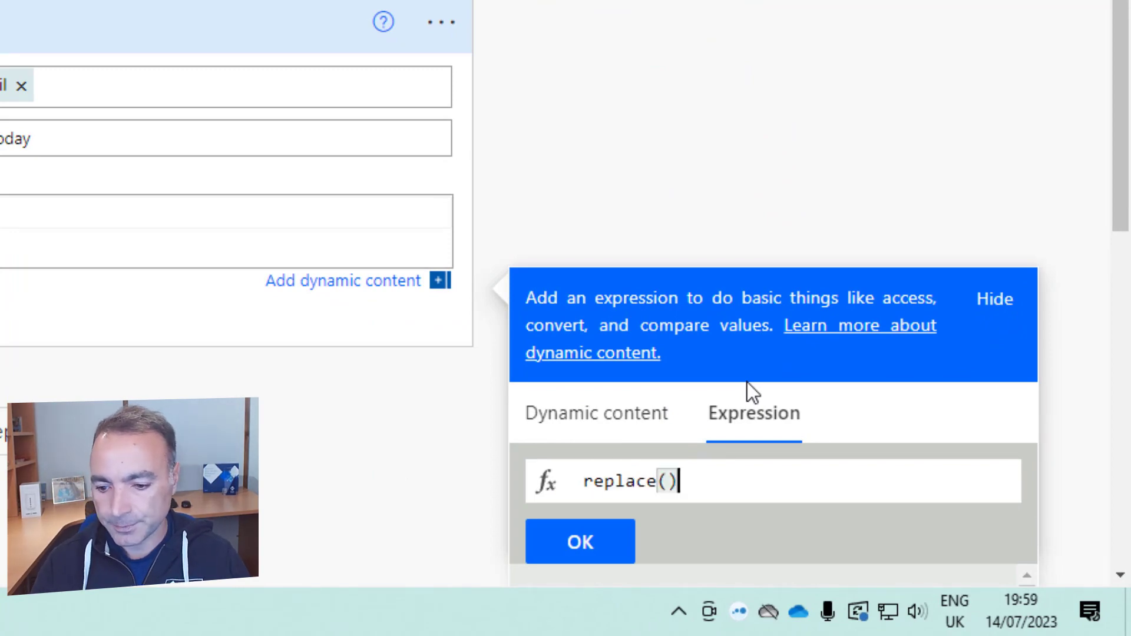
{"action": "key", "text": "Left"}
{"action": "scroll", "coordinate": [535, 232], "scroll_direction": "down", "scroll_amount": 5}
{"action": "left_click", "coordinate": [586, 134]}
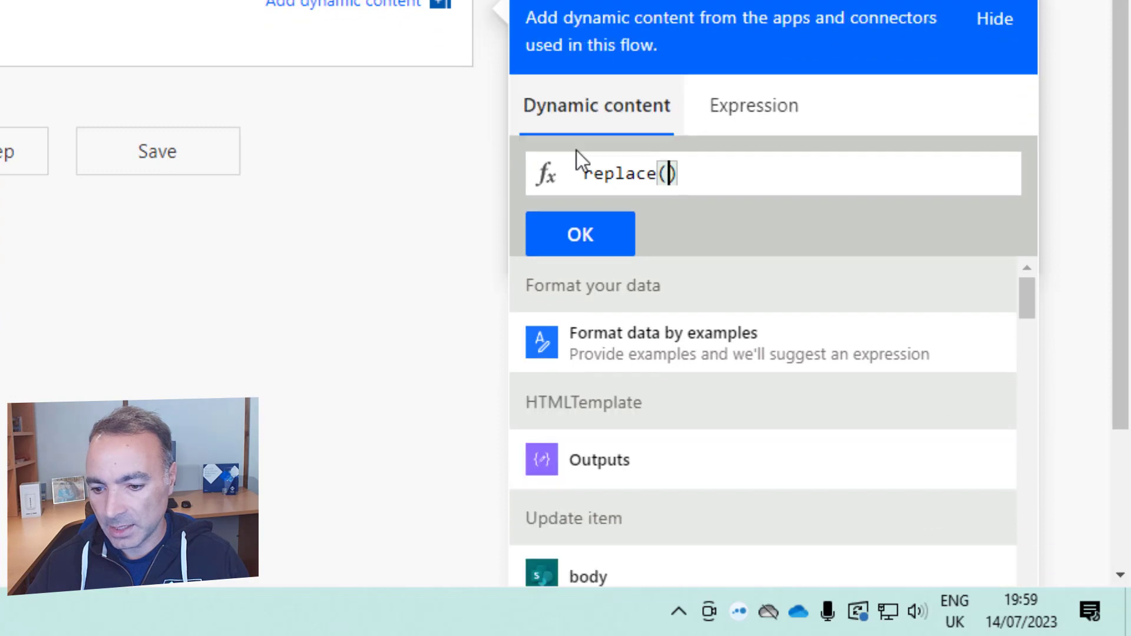
{"action": "left_click", "coordinate": [587, 466]}
- Add '{guid}' as the search text and the GUID output as the replacement, then commit the expression
{"action": "type", "text": ", '"}
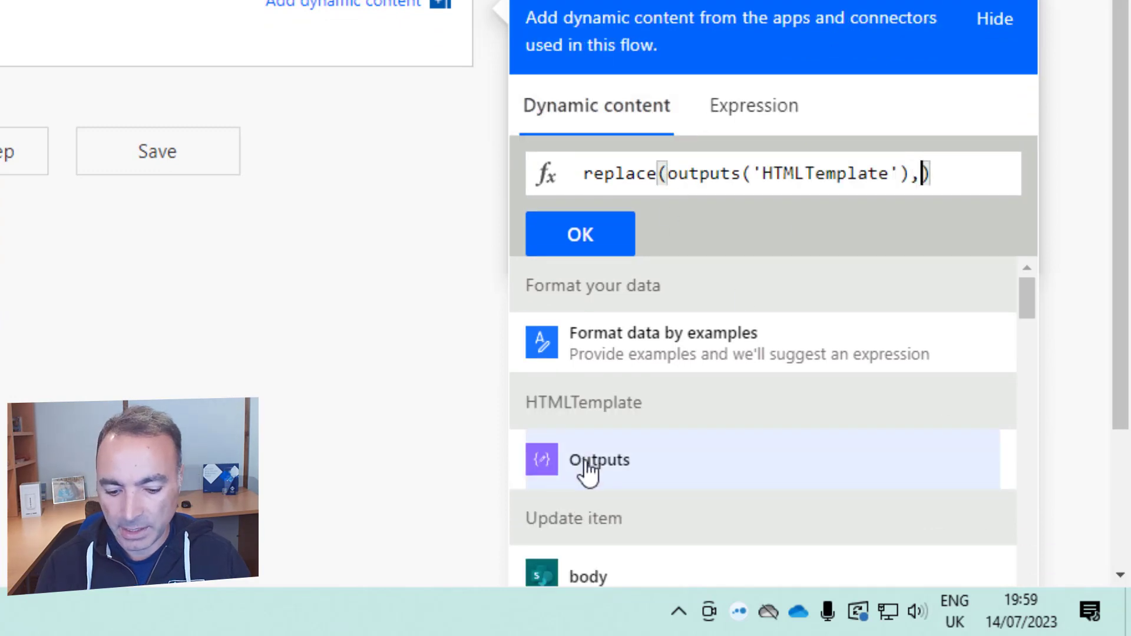
{"action": "type", "text": "'"}
{"action": "key", "text": "Left"}
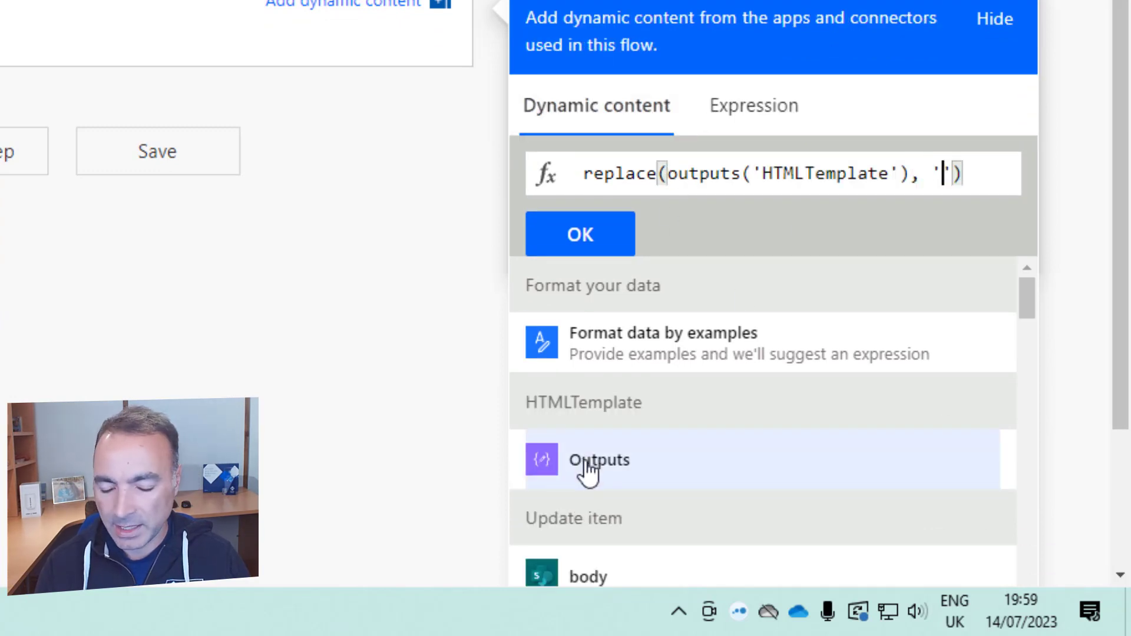
{"action": "type", "text": "{guid"}
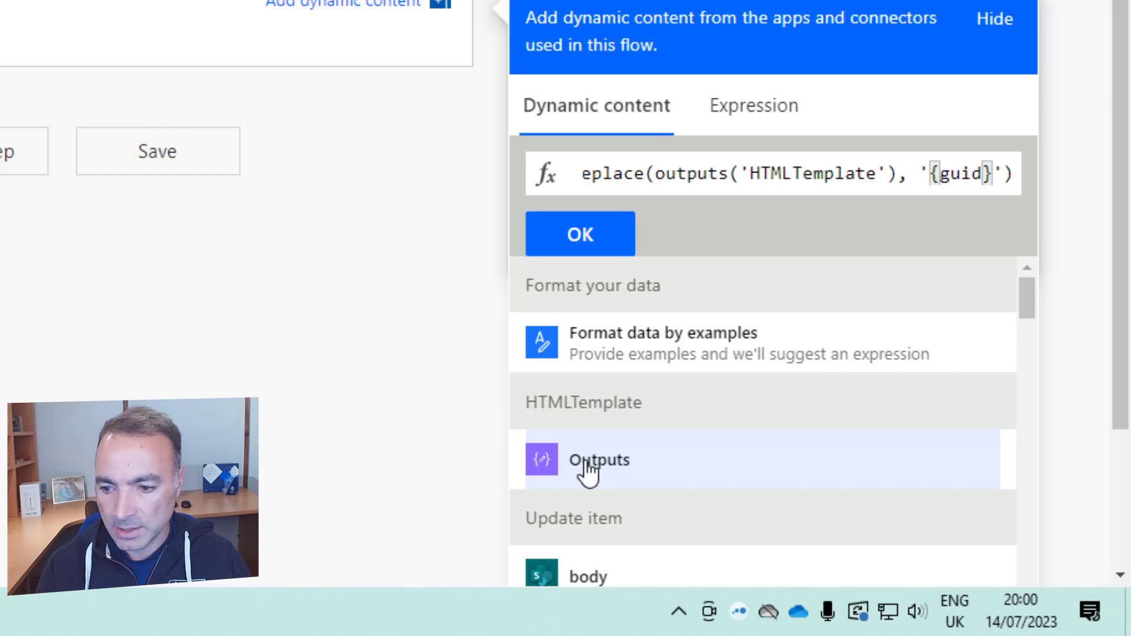
{"action": "key", "text": "Right"}
{"action": "key", "text": "Right"}
{"action": "type", "text": ","}
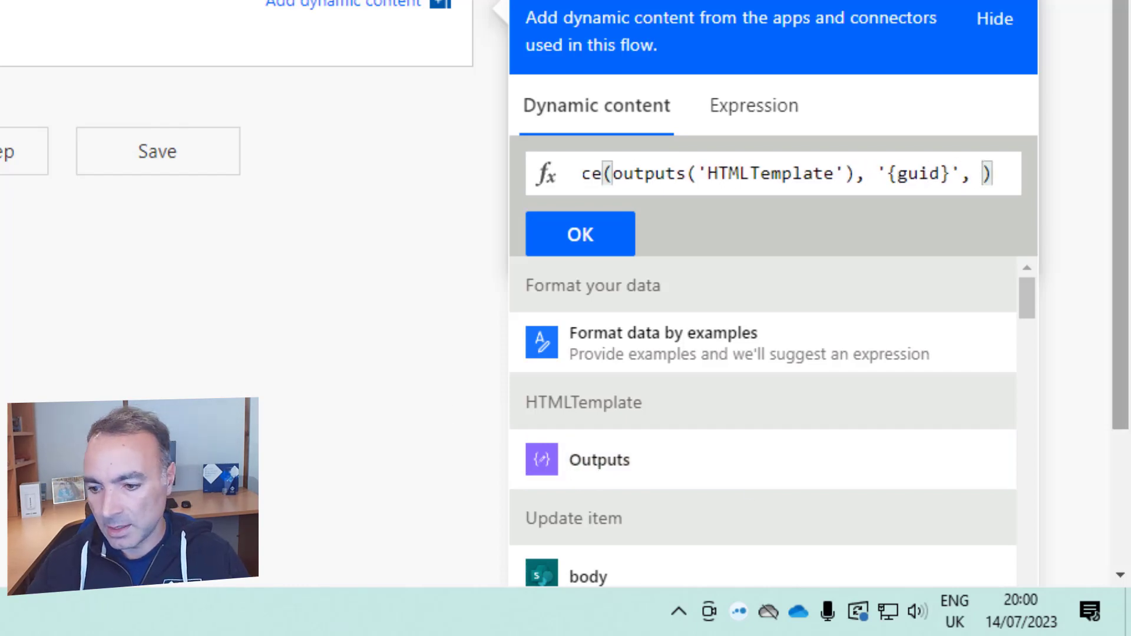
{"action": "left_click_drag", "start_coordinate": [1031, 297], "coordinate": [1028, 406]}
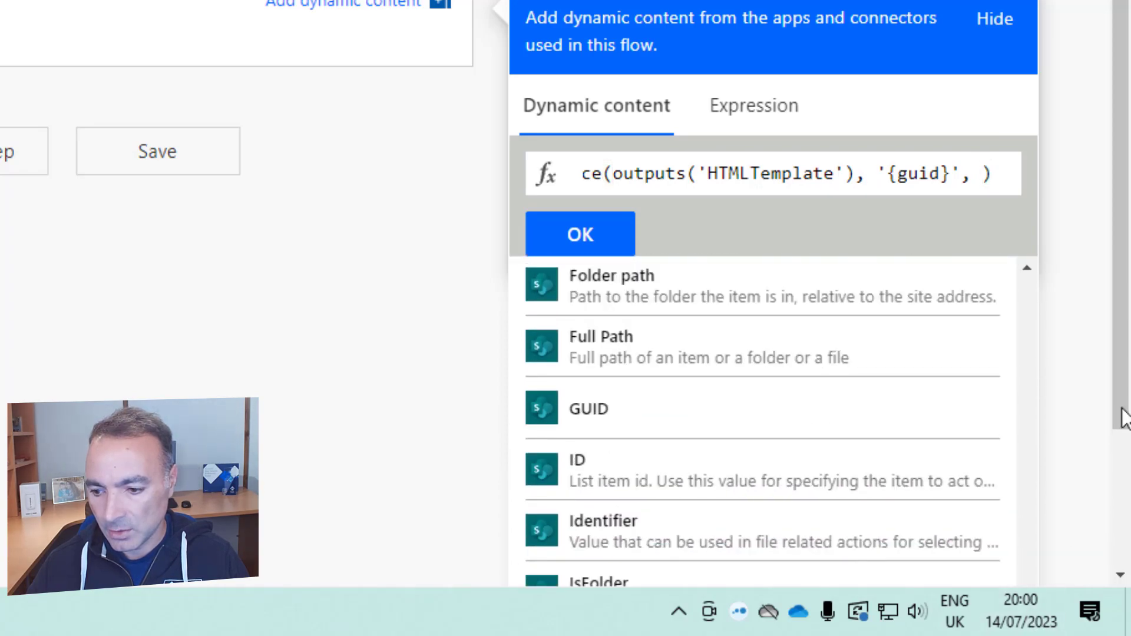
{"action": "left_click_drag", "start_coordinate": [1123, 416], "coordinate": [1123, 471]}
{"action": "left_click_drag", "start_coordinate": [1035, 492], "coordinate": [1025, 386]}
{"action": "left_click", "coordinate": [880, 393]}
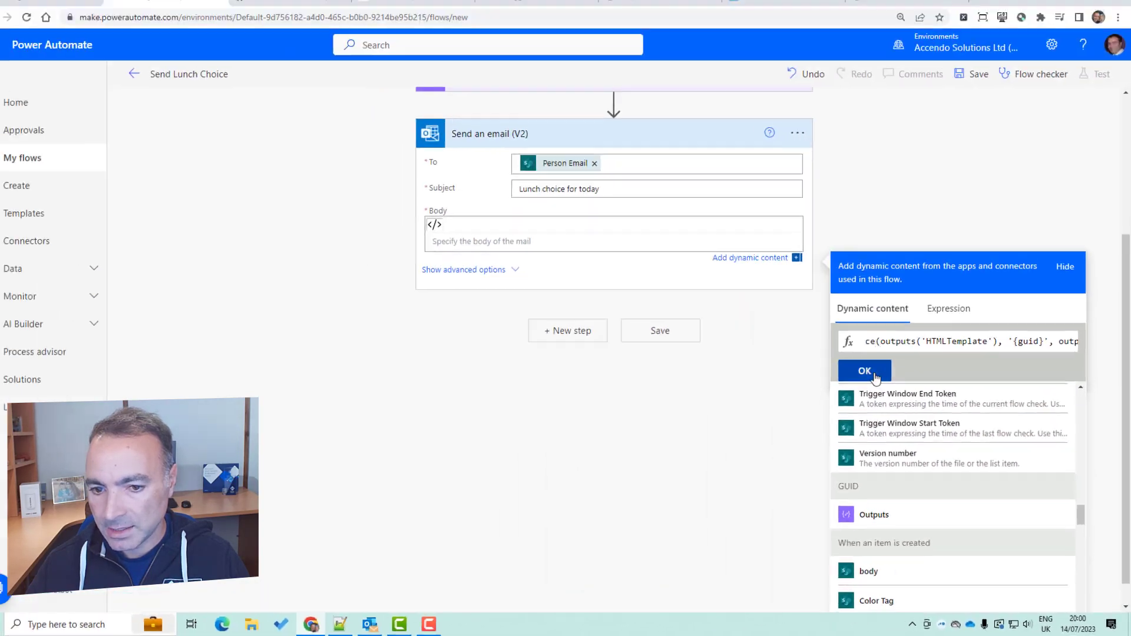
{"action": "left_click", "coordinate": [580, 88]}
- Verify the {guid} placeholder spelling in the HTML template file, including line 137
{"action": "key", "text": "alt+Tab"}
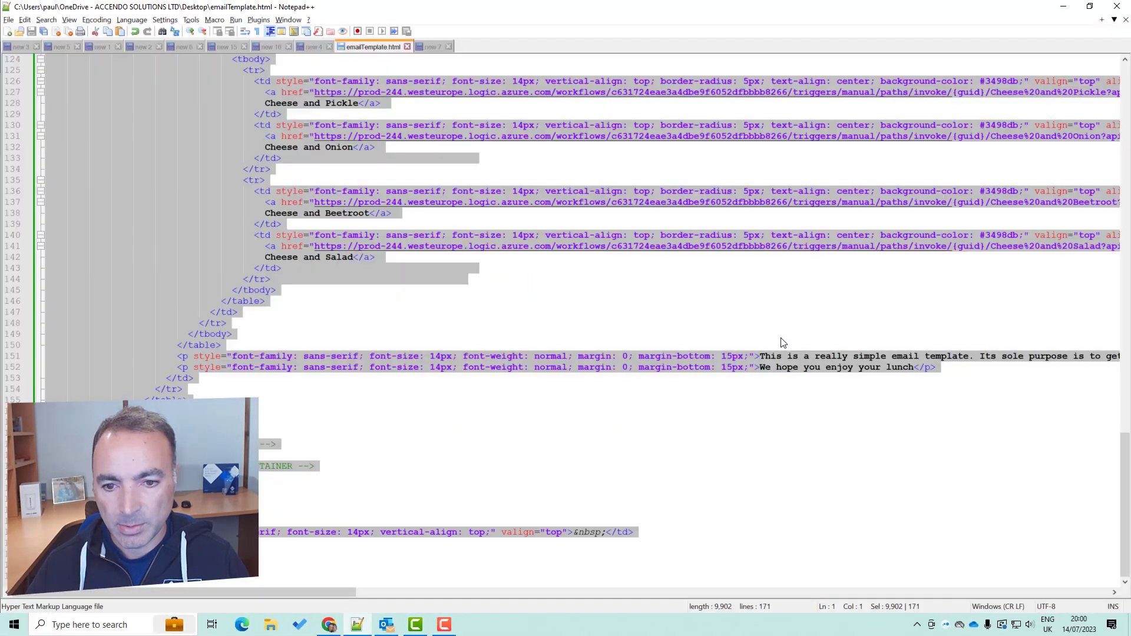
{"action": "left_click_drag", "start_coordinate": [953, 246], "coordinate": [982, 248]}
{"action": "left_click_drag", "start_coordinate": [955, 202], "coordinate": [981, 202]}
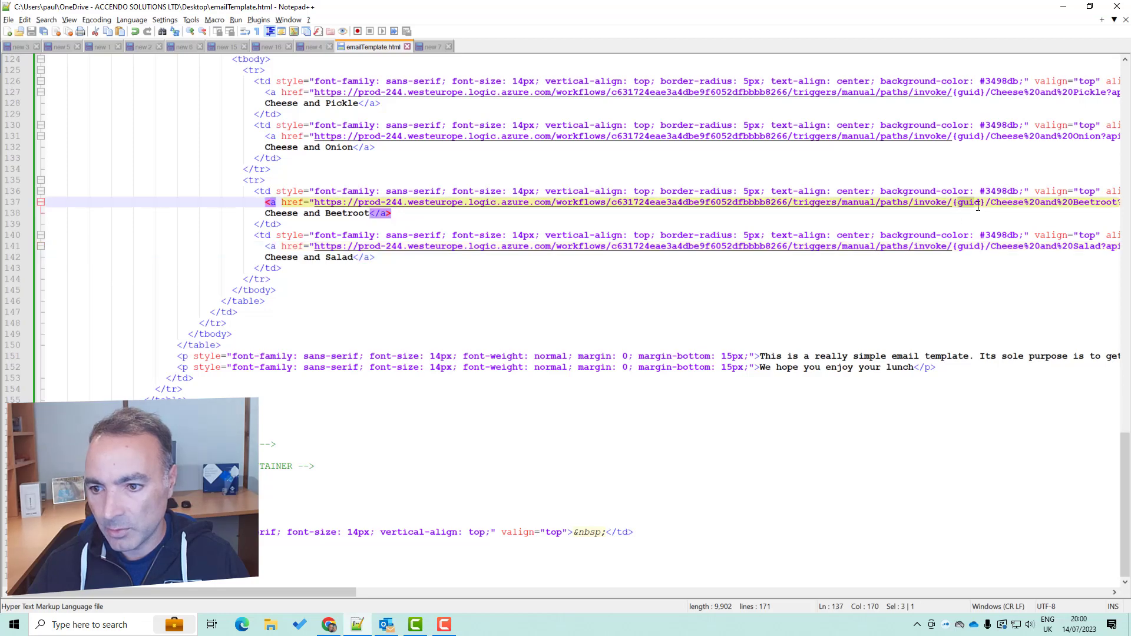
{"action": "key", "text": "alt+Tab"}
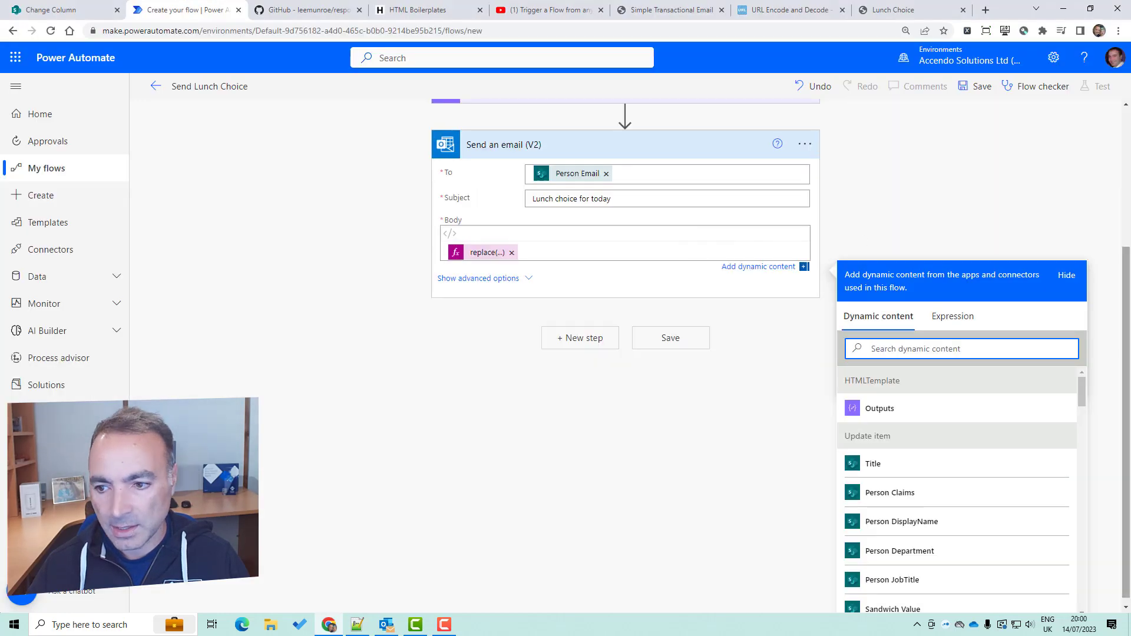
{"action": "scroll", "coordinate": [606, 195], "scroll_direction": "up", "scroll_amount": 3}
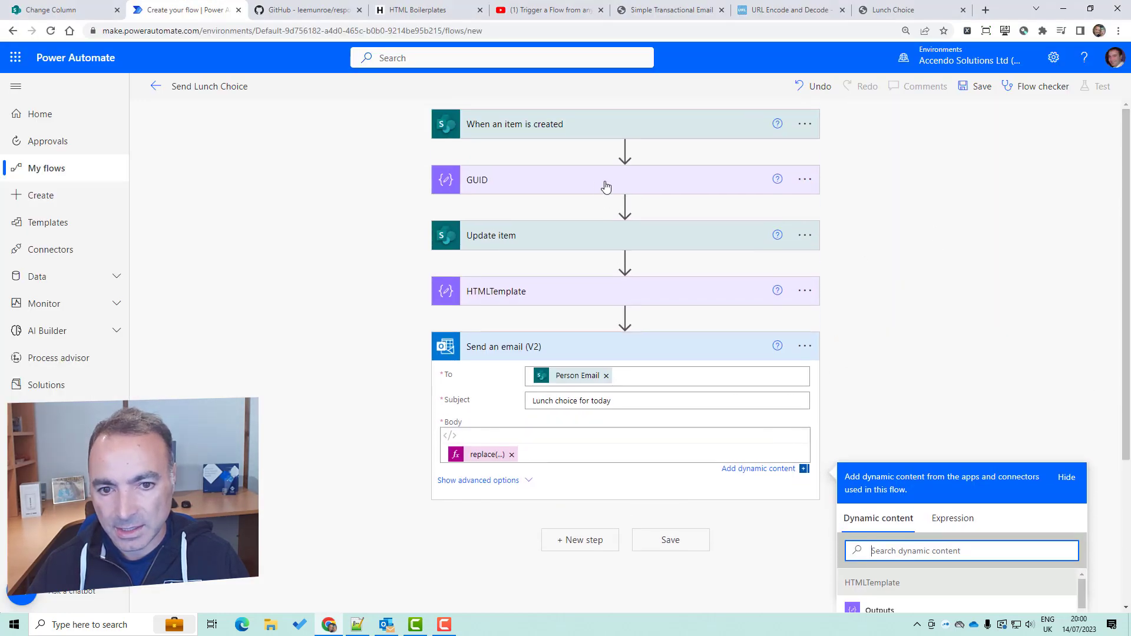
- Save the Send Lunch Choice flow and return to the Lunch Choices list settings in SharePoint
{"action": "left_click", "coordinate": [615, 345]}
{"action": "left_click", "coordinate": [674, 408]}
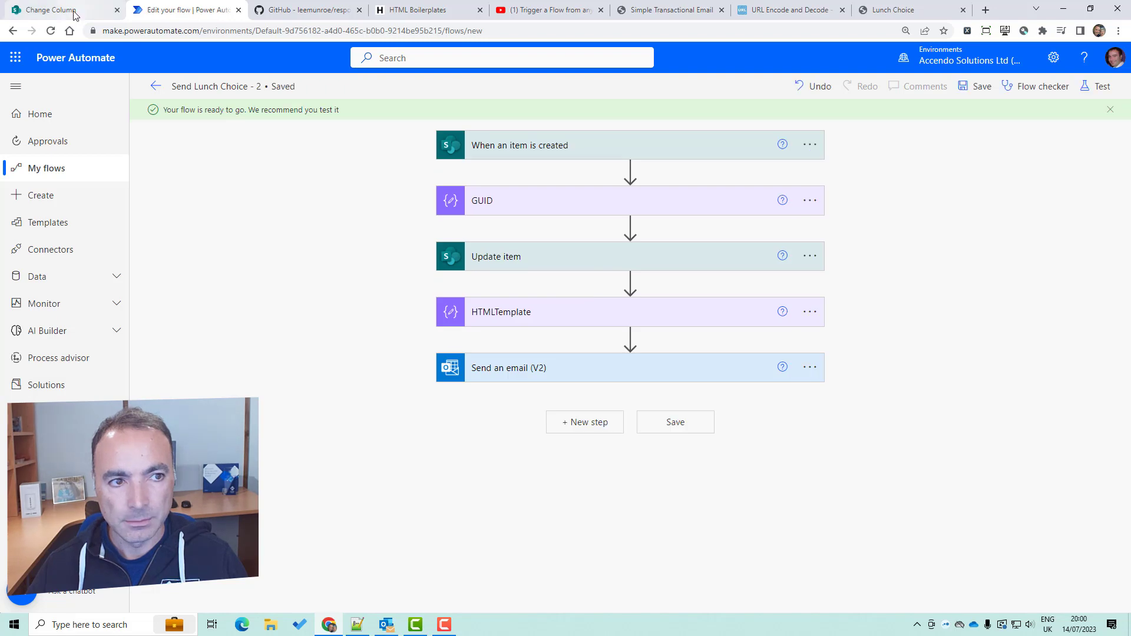
{"action": "left_click", "coordinate": [52, 10]}
{"action": "left_click", "coordinate": [115, 141]}
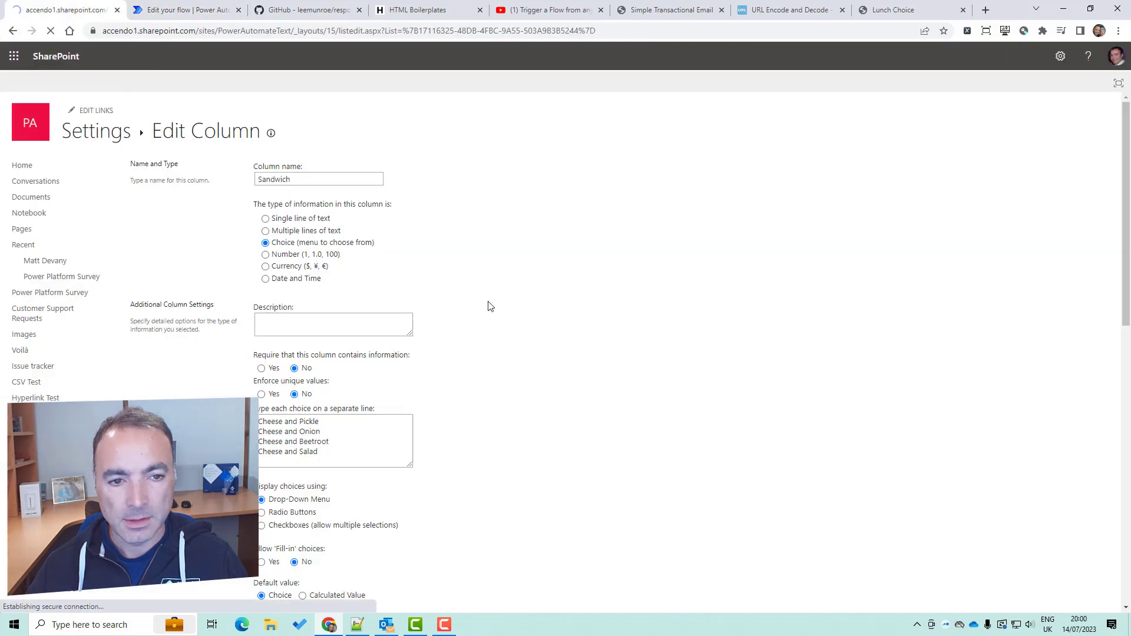
- Create a new Lunch Choices item with a person chosen in the Person field and save it
{"action": "left_click", "coordinate": [171, 133]}
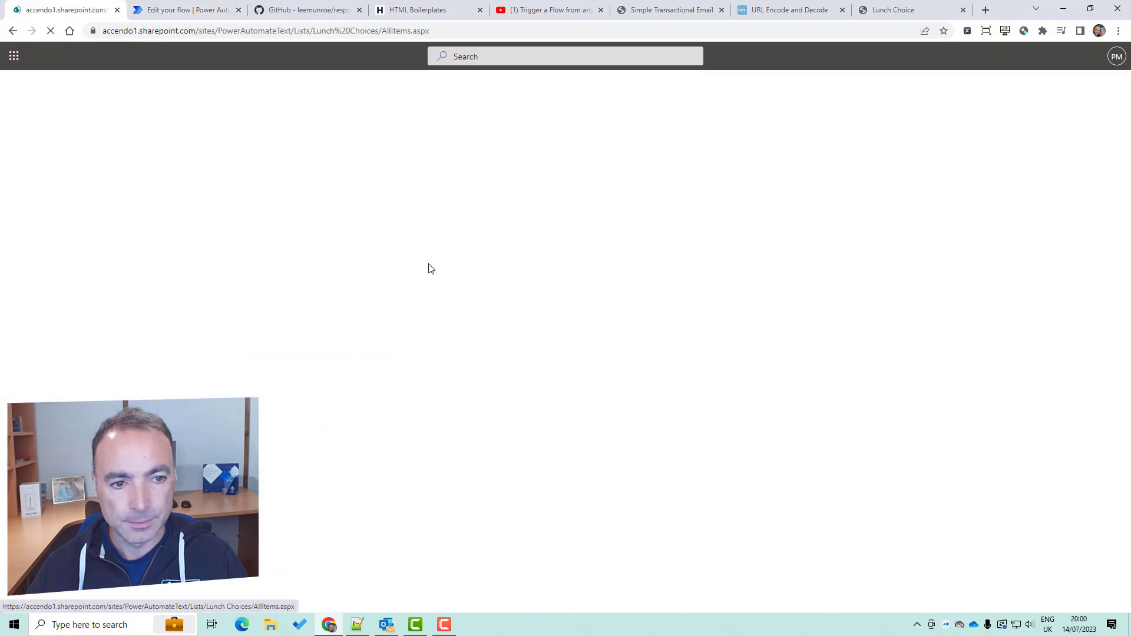
{"action": "left_click", "coordinate": [213, 149]}
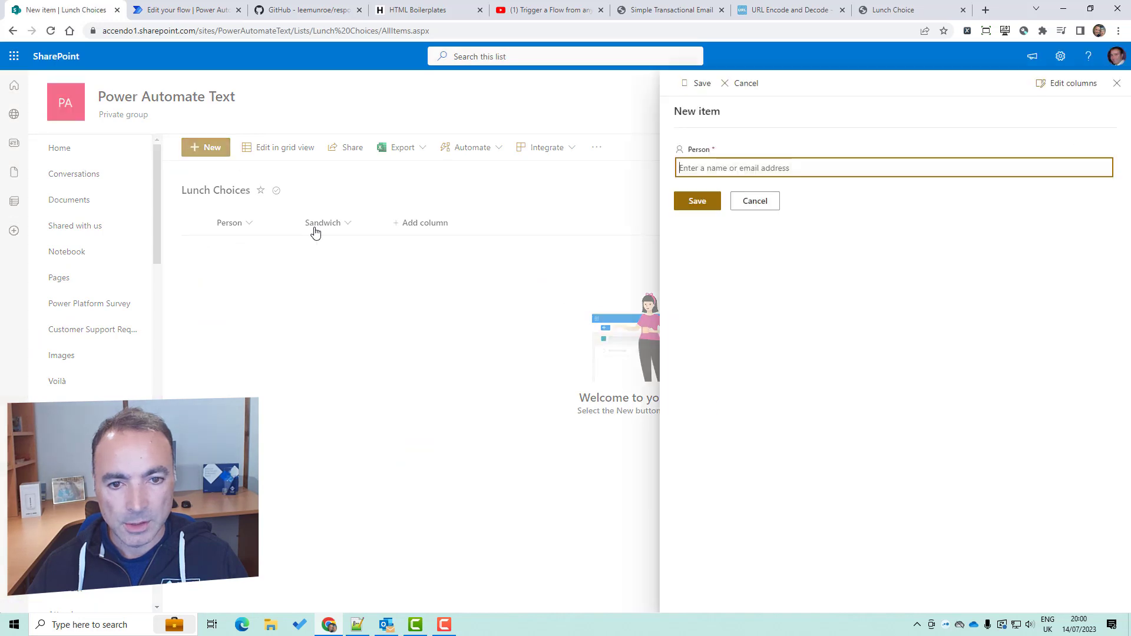
{"action": "left_click", "coordinate": [1078, 83]}
{"action": "left_click", "coordinate": [1037, 106]}
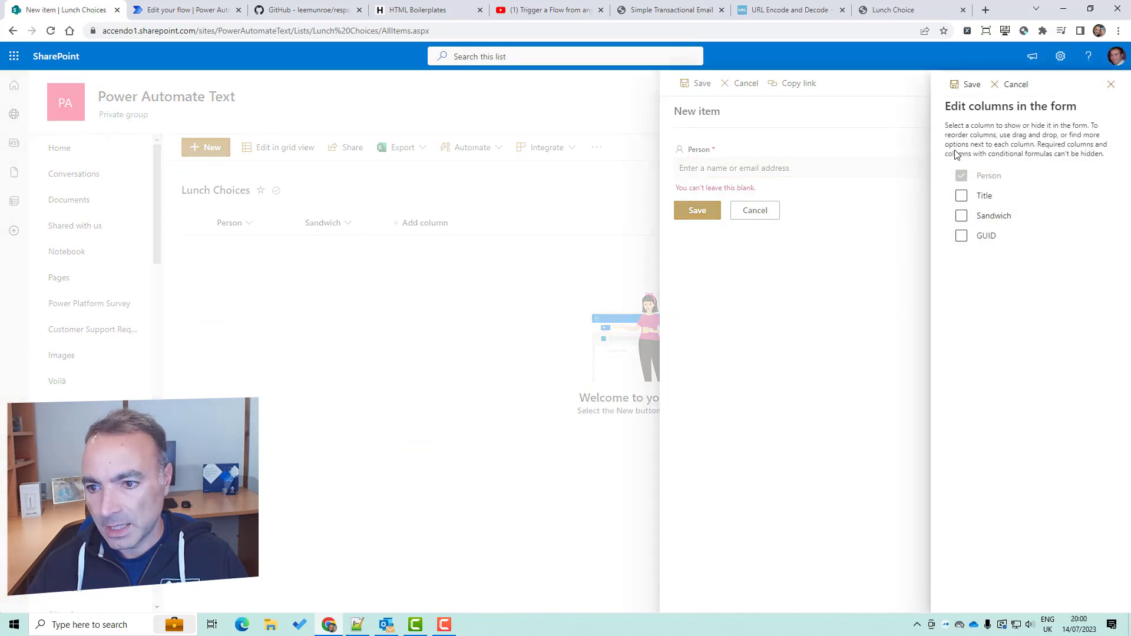
{"action": "left_click", "coordinate": [1014, 84]}
{"action": "left_click", "coordinate": [740, 134]}
{"action": "type", "text": "paul"}
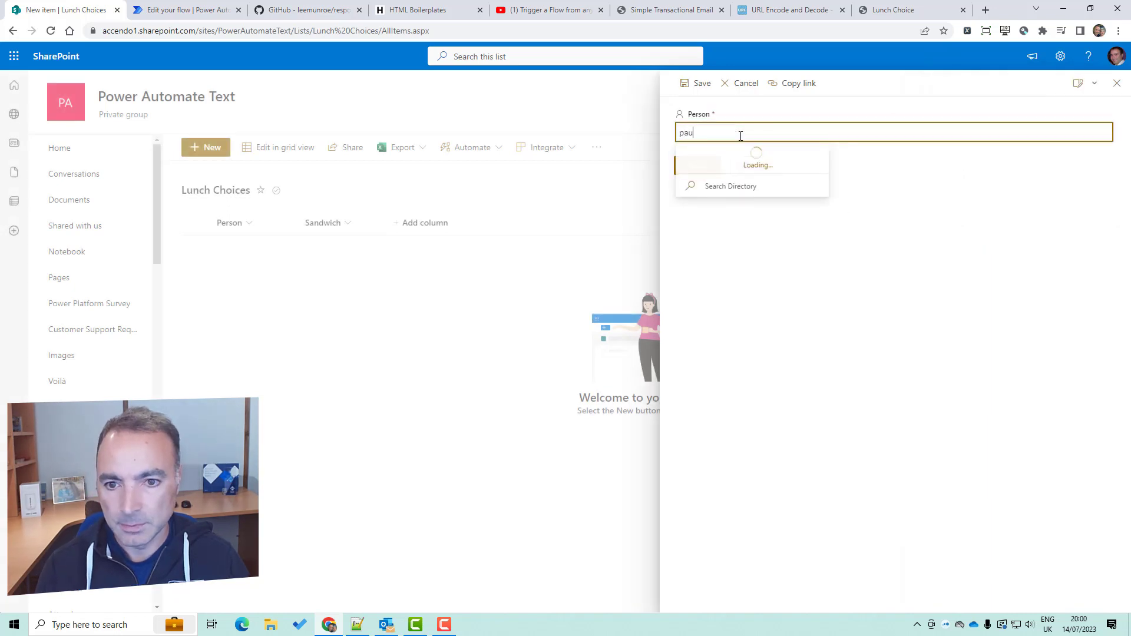
{"action": "left_click", "coordinate": [736, 159]}
{"action": "left_click", "coordinate": [697, 166]}
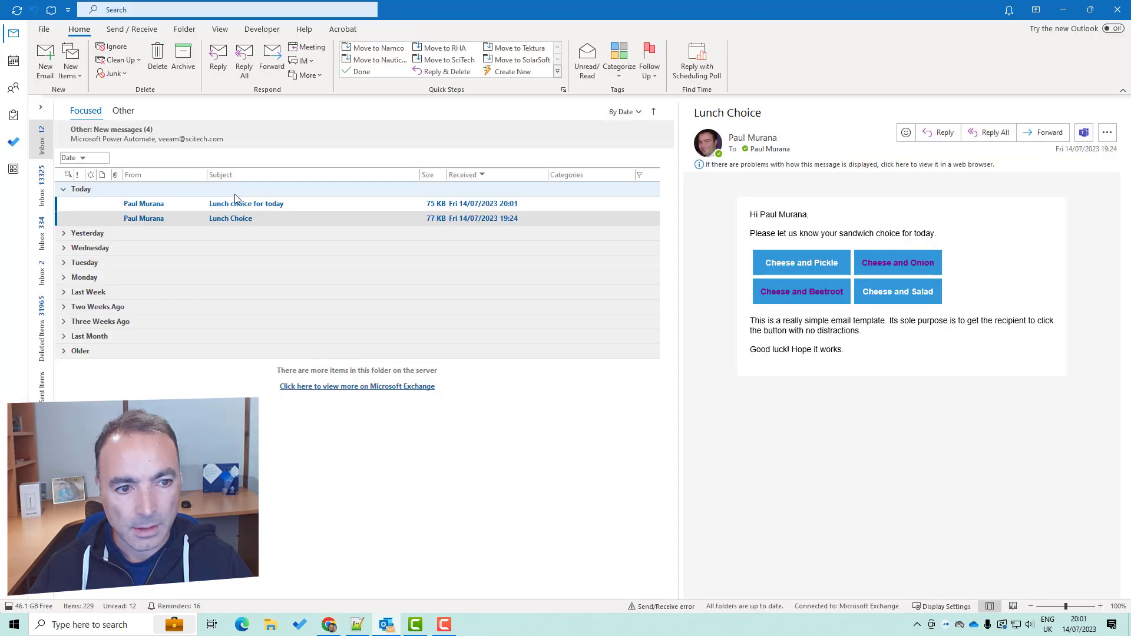
- In Outlook, delete the older Lunch Choice email and view the new 'Lunch choice for today' email
{"action": "left_click", "coordinate": [246, 203]}
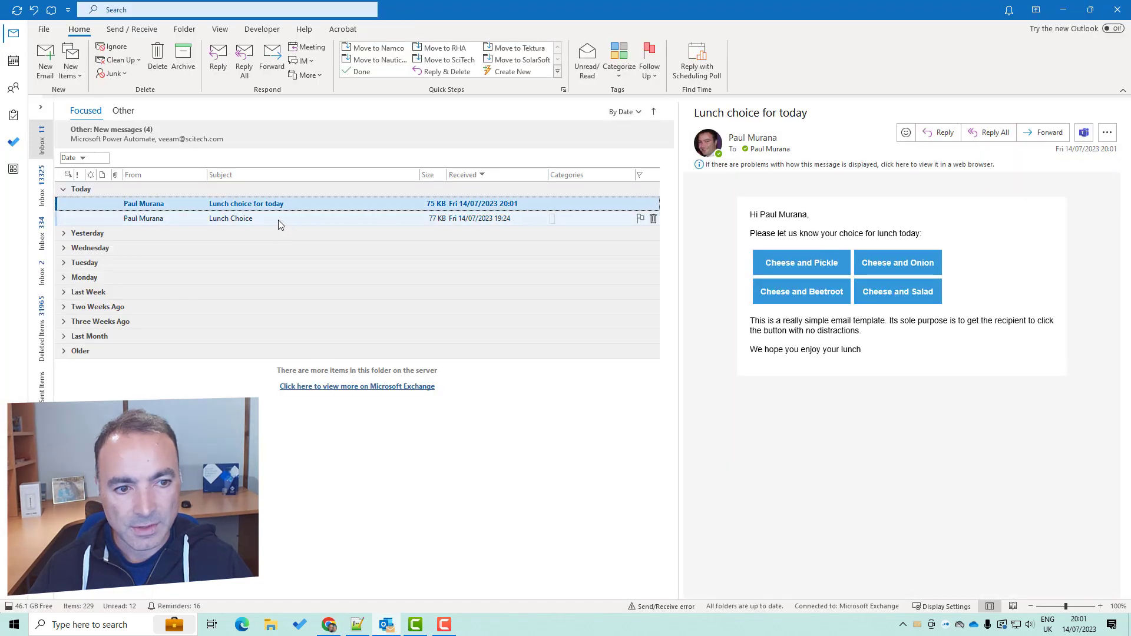
{"action": "left_click", "coordinate": [280, 221]}
{"action": "left_click", "coordinate": [653, 218]}
{"action": "left_click", "coordinate": [434, 204]}
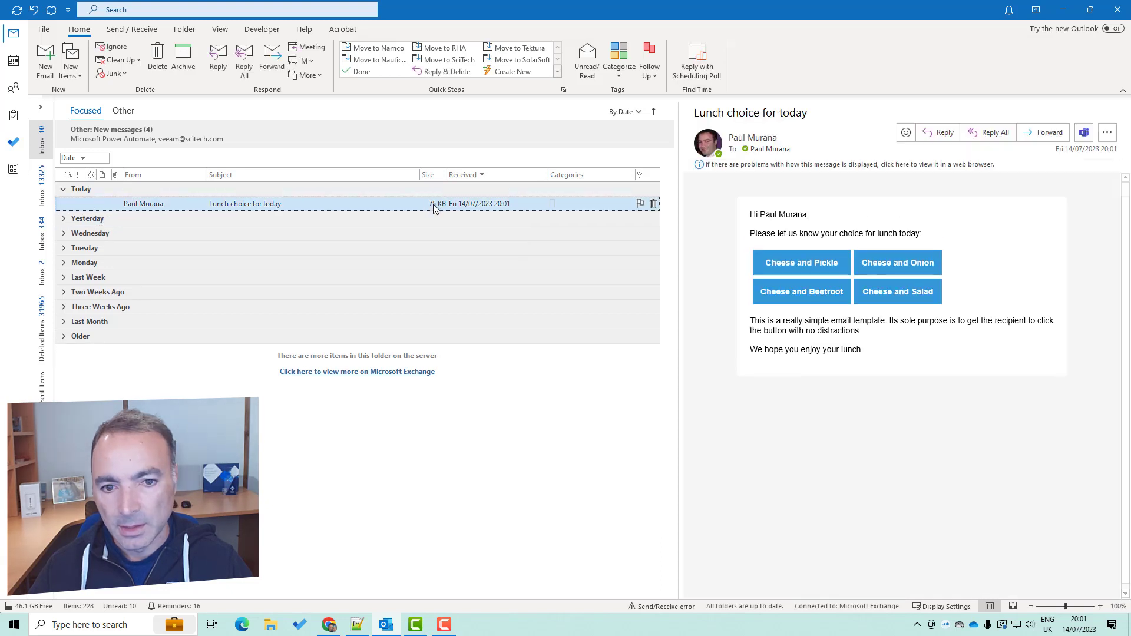
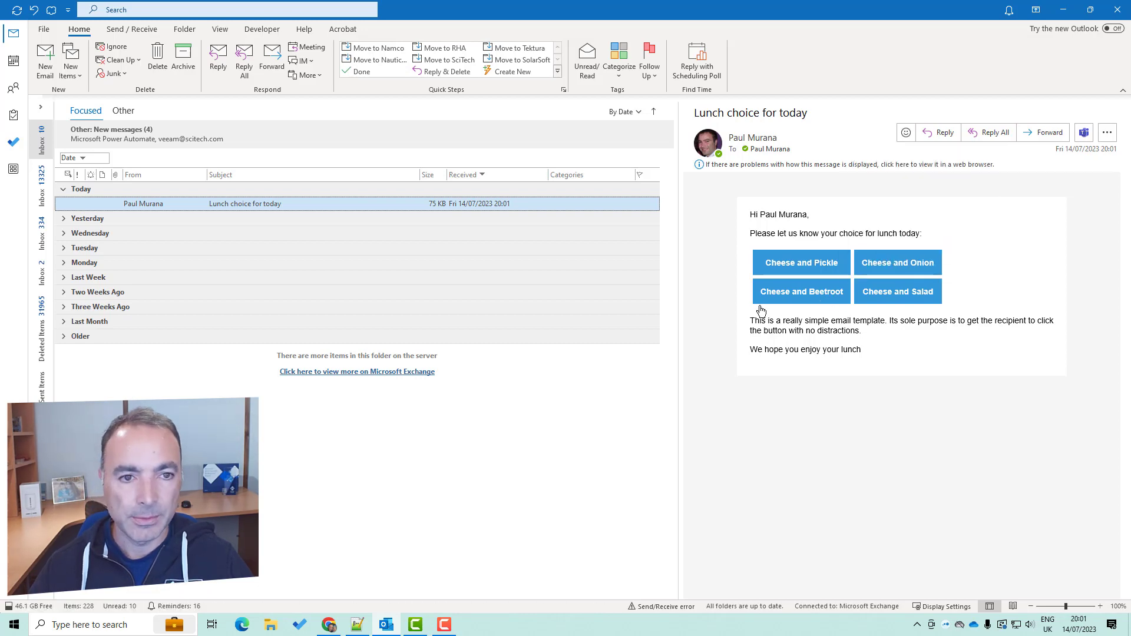
- Open the Receive Lunch Choice flow details, then choose Cheese and Pickle in the lunch email
{"action": "key", "text": "alt+Tab"}
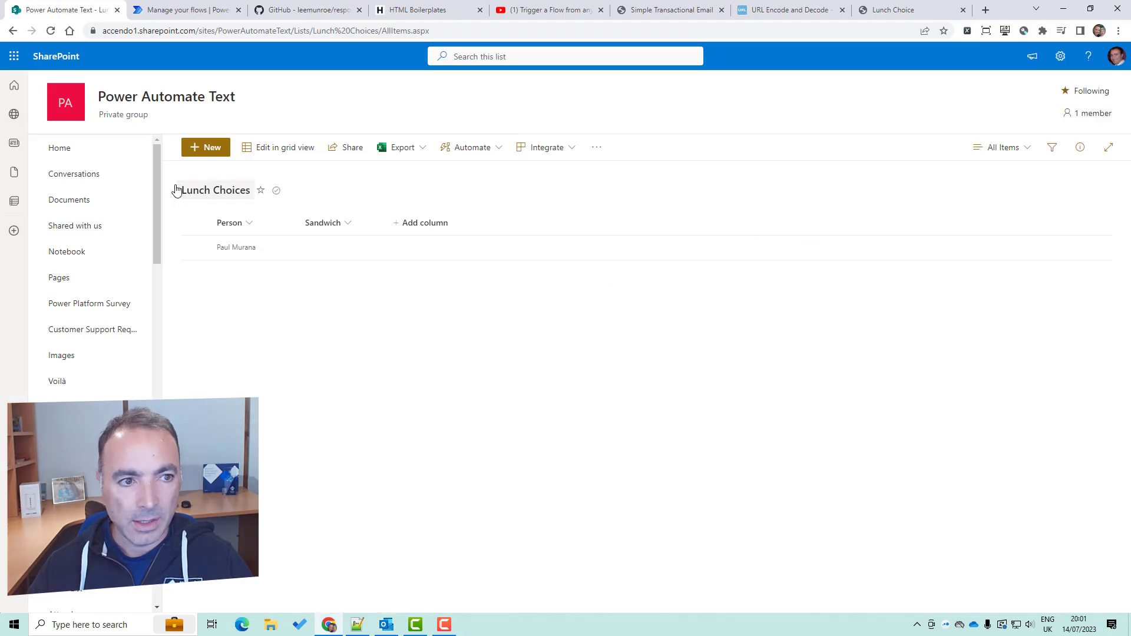
{"action": "left_click", "coordinate": [175, 10]}
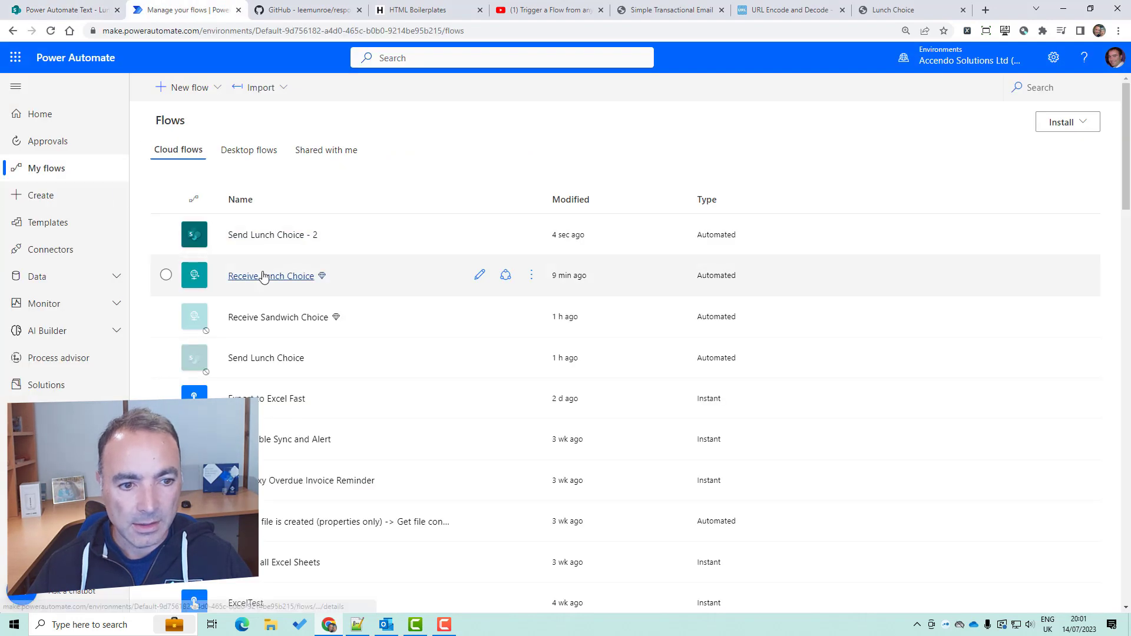
{"action": "left_click", "coordinate": [264, 276]}
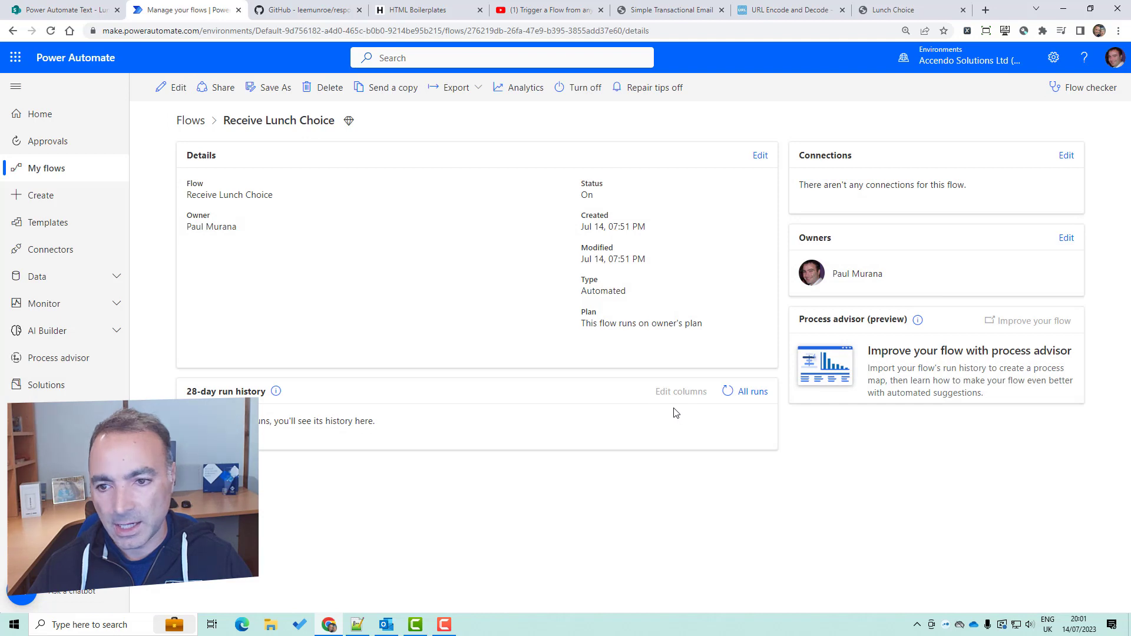
{"action": "key", "text": "alt+Tab"}
{"action": "left_click", "coordinate": [786, 265]}
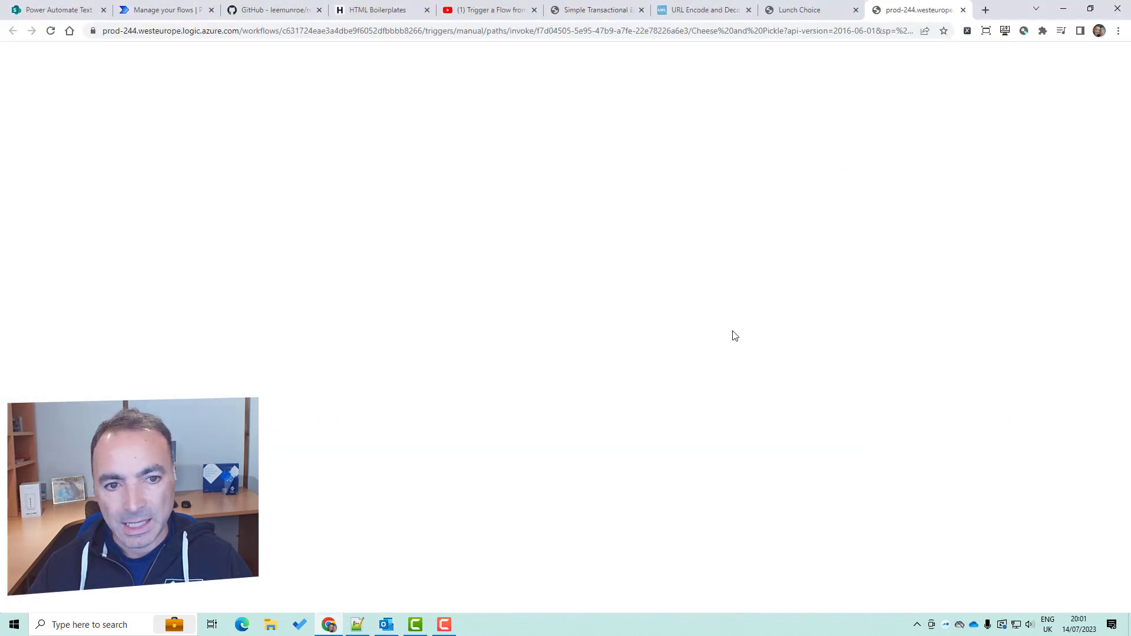
- Refresh run history, inspect the latest run's Compose guid value, and open the flow editor
{"action": "key", "text": "alt+Tab"}
{"action": "key", "text": "alt+Tab"}
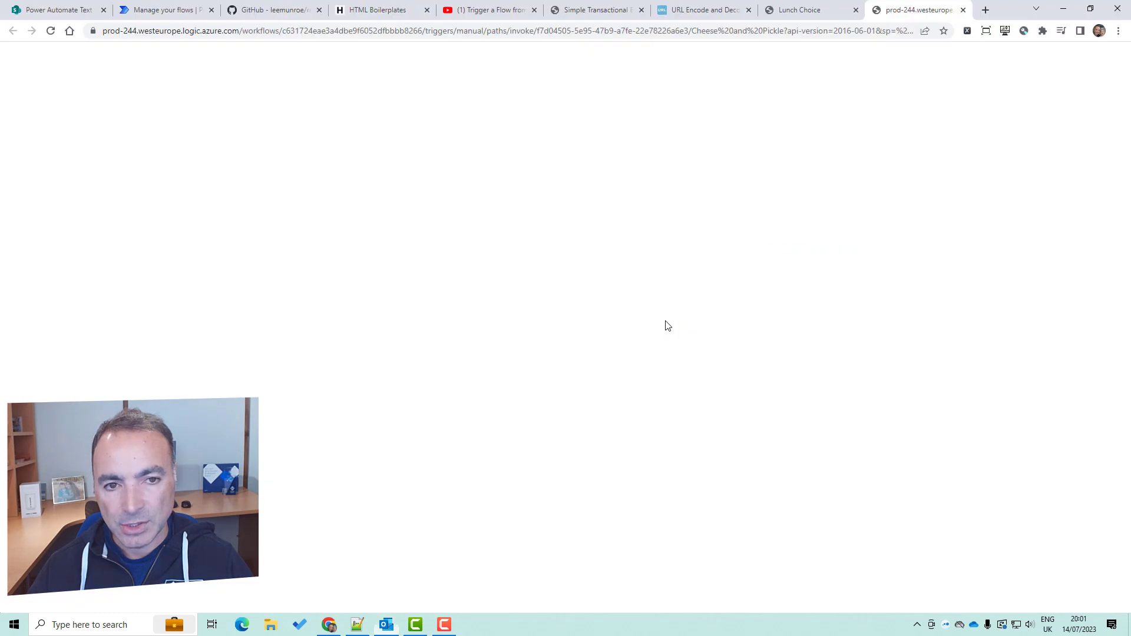
{"action": "left_click", "coordinate": [176, 16]}
{"action": "left_click", "coordinate": [727, 391]}
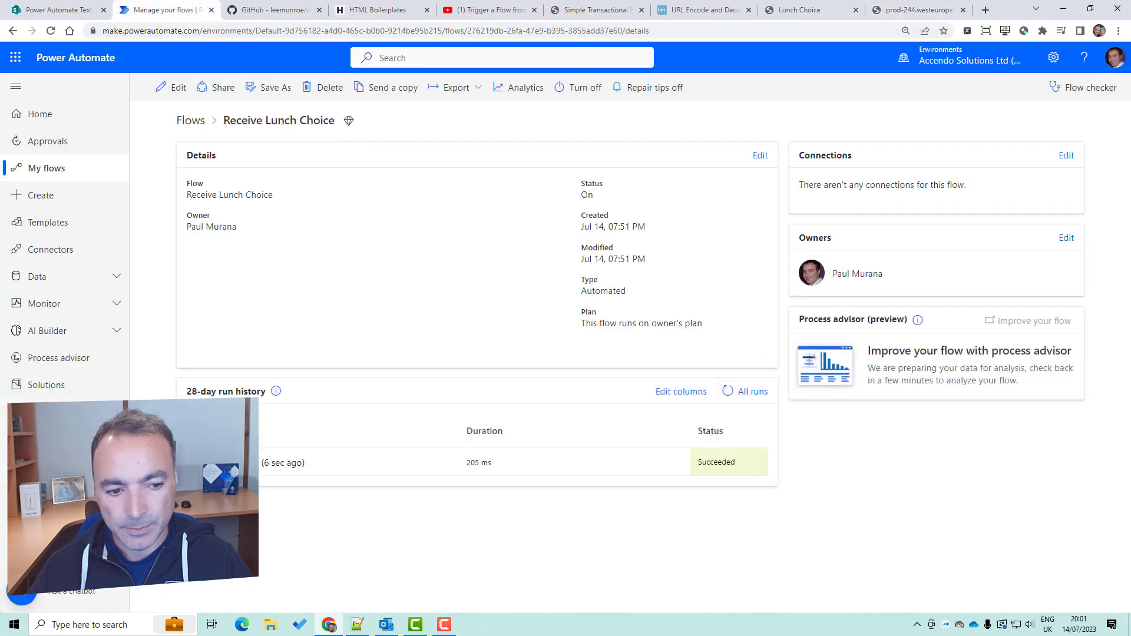
{"action": "left_click", "coordinate": [348, 458]}
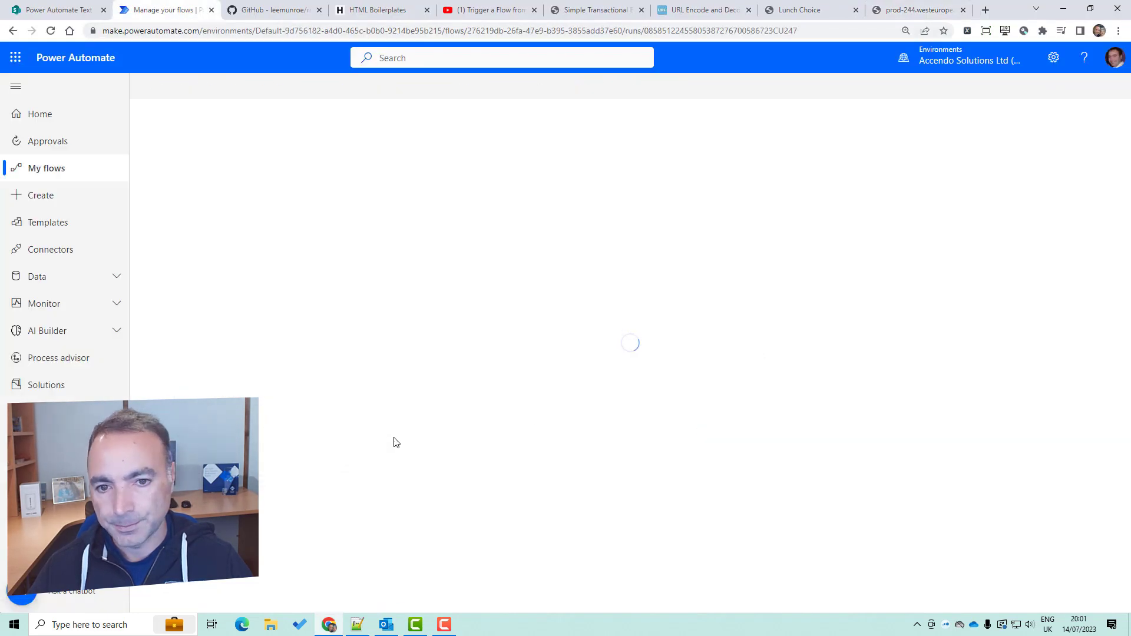
{"action": "left_click", "coordinate": [605, 219]}
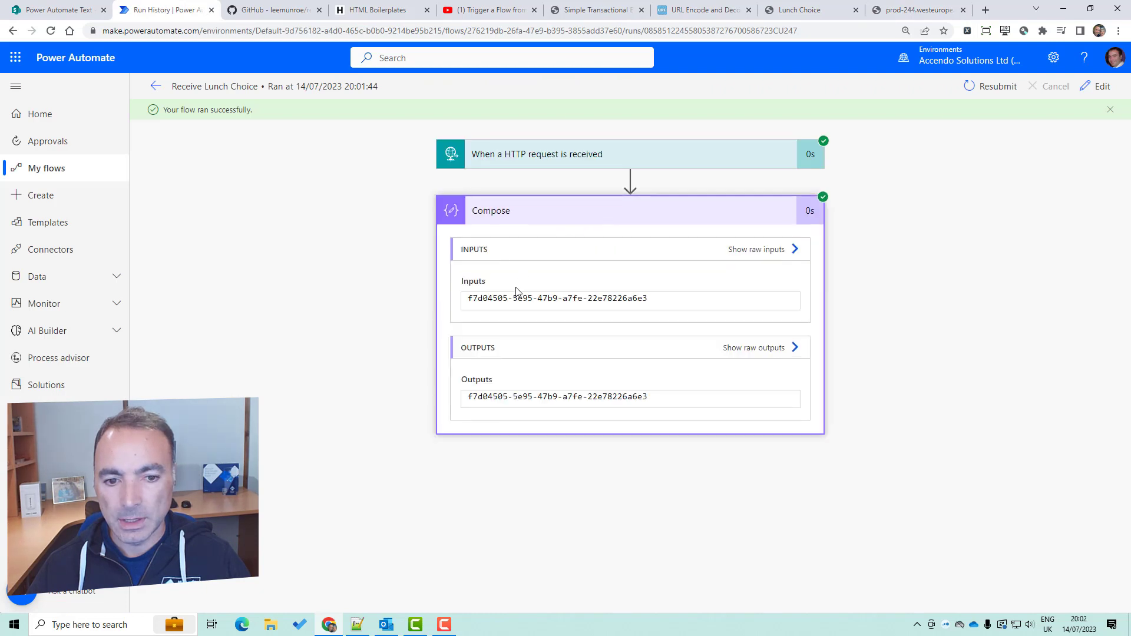
{"action": "left_click_drag", "start_coordinate": [482, 302], "coordinate": [632, 314]}
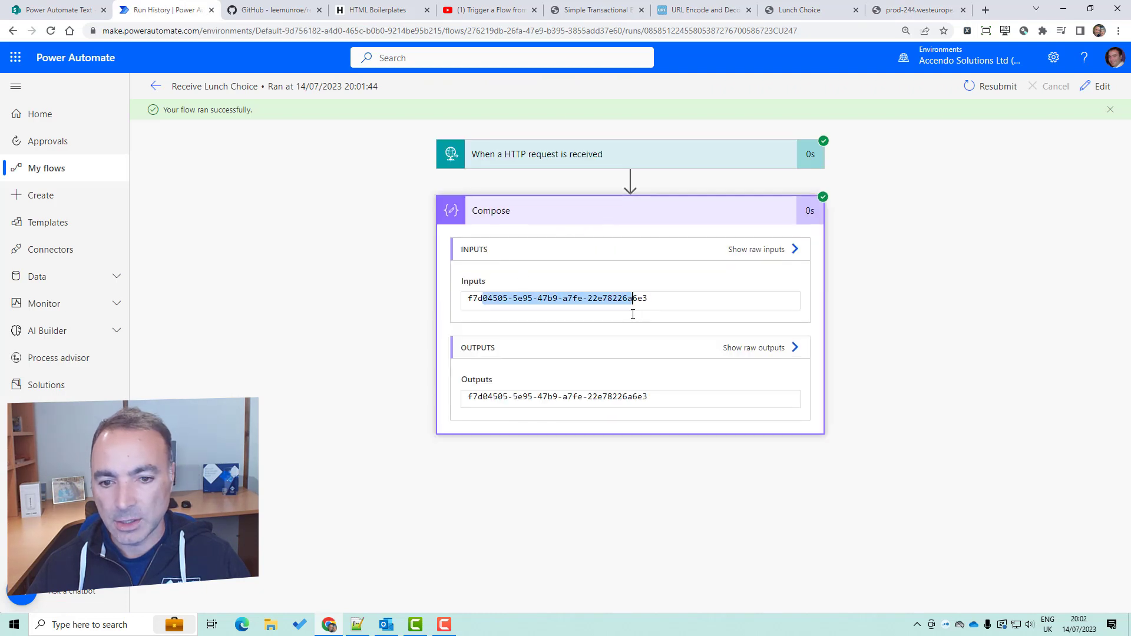
{"action": "left_click", "coordinate": [1099, 86]}
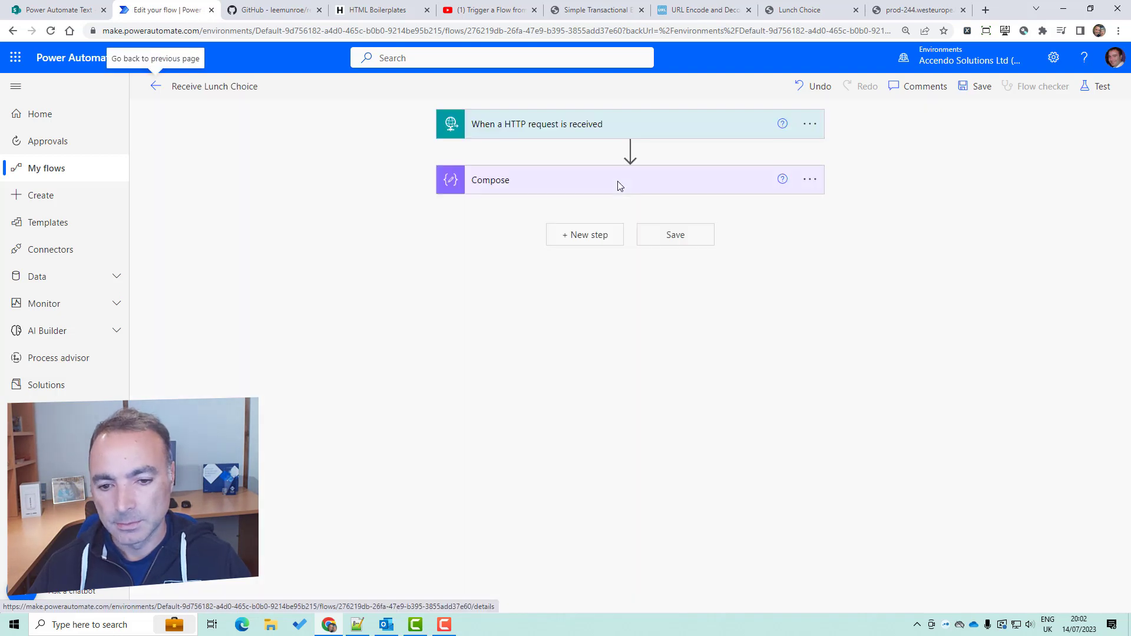
- Delete the Compose step from the flow
{"action": "left_click", "coordinate": [822, 178]}
{"action": "left_click", "coordinate": [872, 368]}
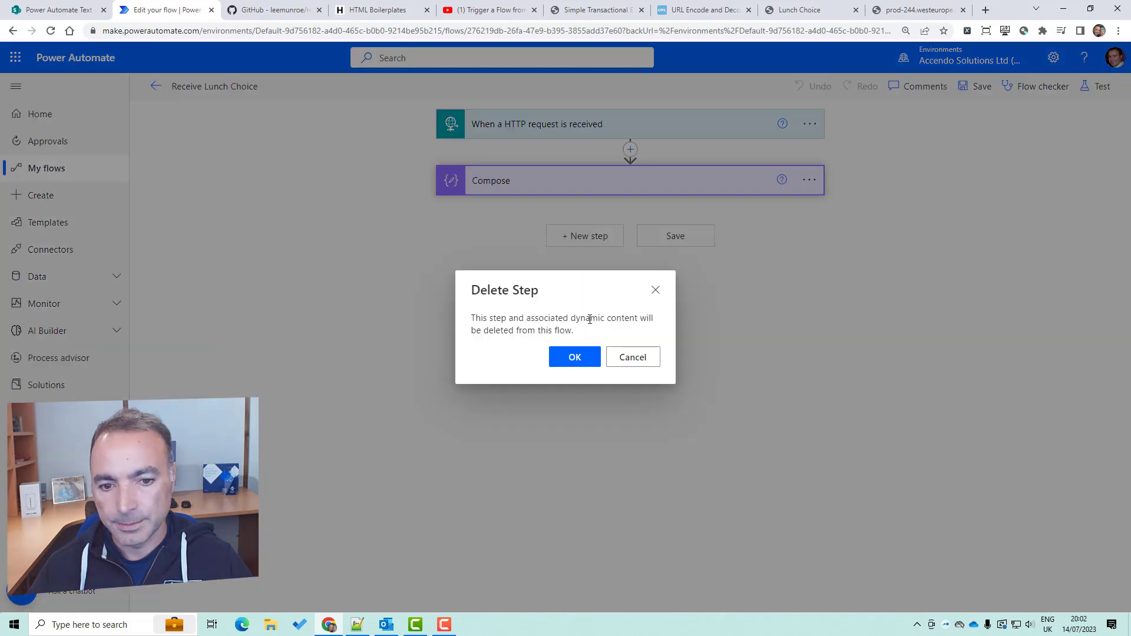
{"action": "left_click", "coordinate": [574, 357]}
- Add a SharePoint Get items action on the Power Automate Text site's Lunch Choices list
{"action": "left_click", "coordinate": [592, 179]}
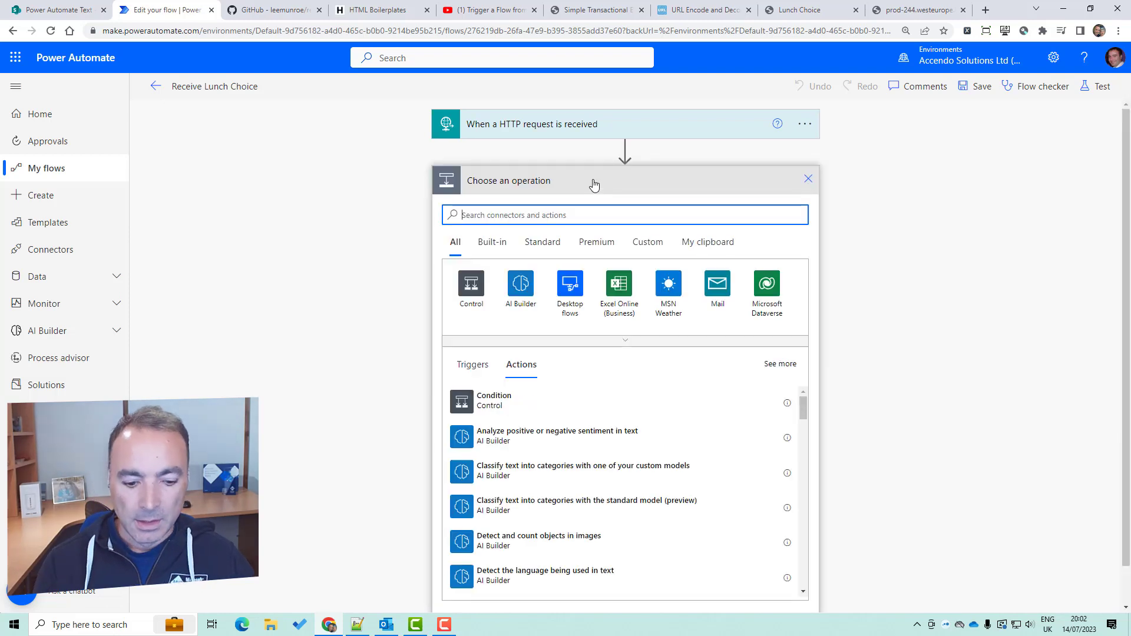
{"action": "type", "text": "get items"}
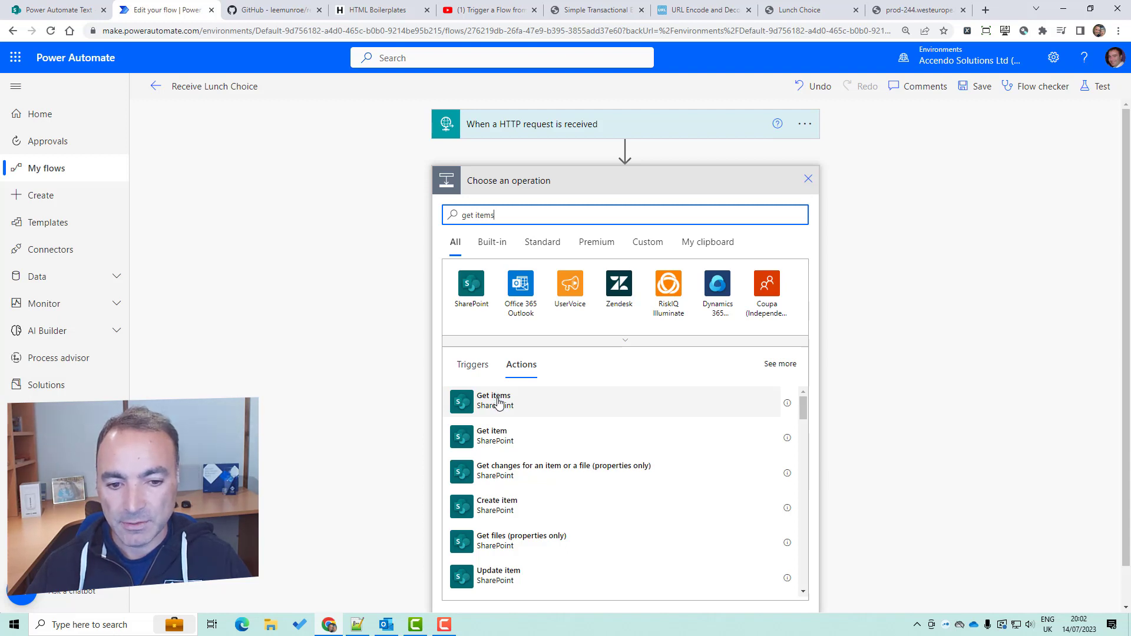
{"action": "left_click", "coordinate": [498, 403]}
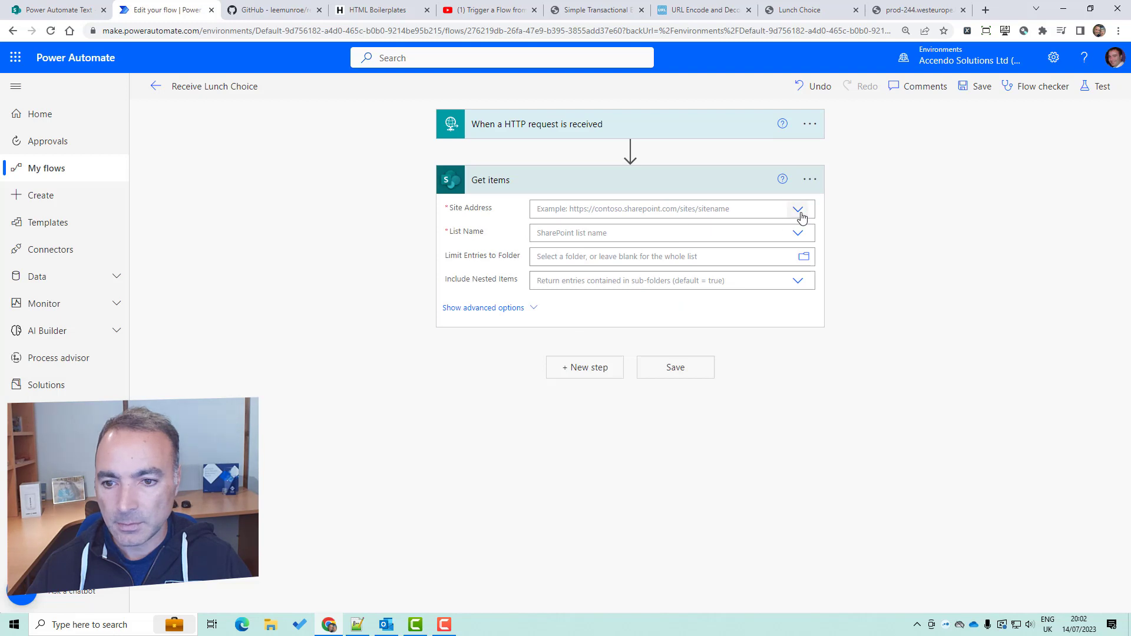
{"action": "left_click", "coordinate": [800, 215]}
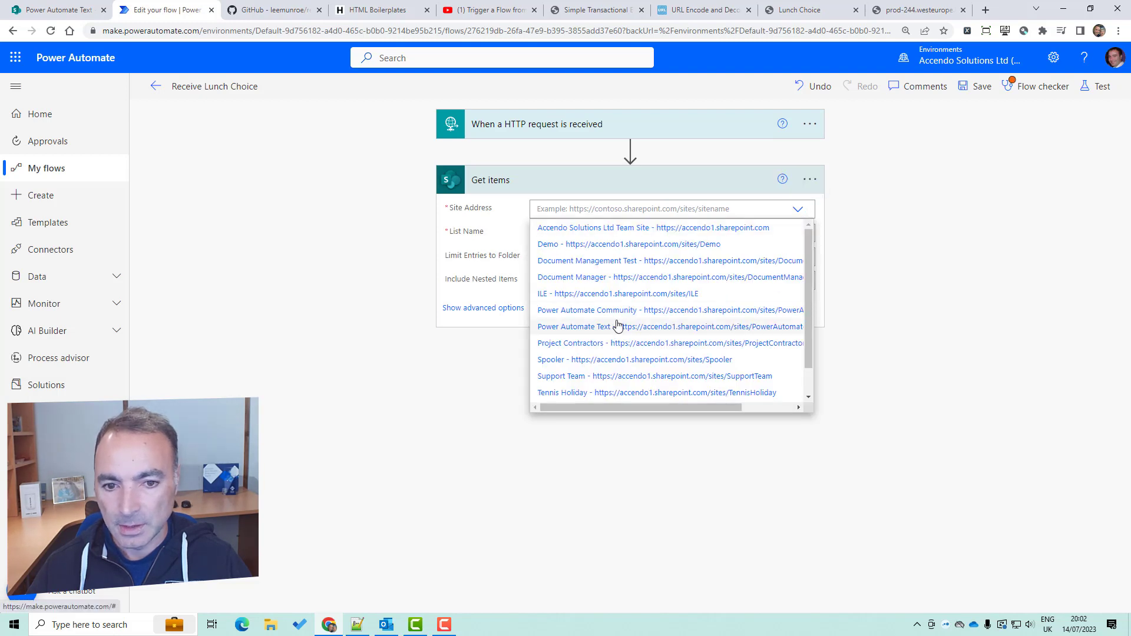
{"action": "left_click", "coordinate": [617, 326]}
{"action": "scroll", "coordinate": [789, 330], "scroll_direction": "down", "scroll_amount": 10}
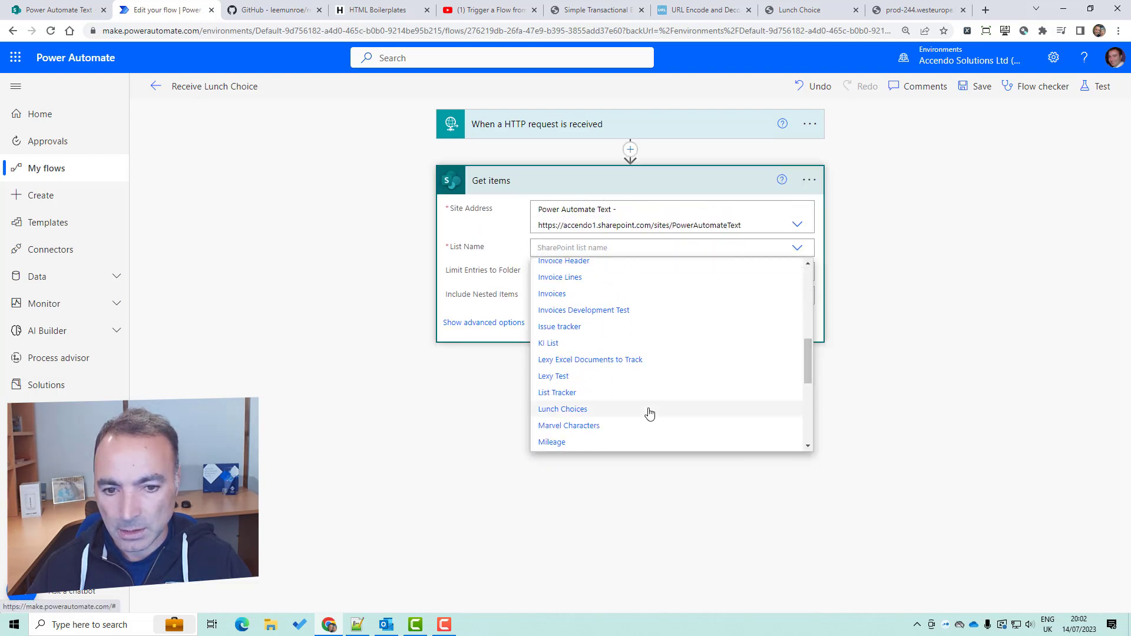
{"action": "left_click", "coordinate": [647, 410]}
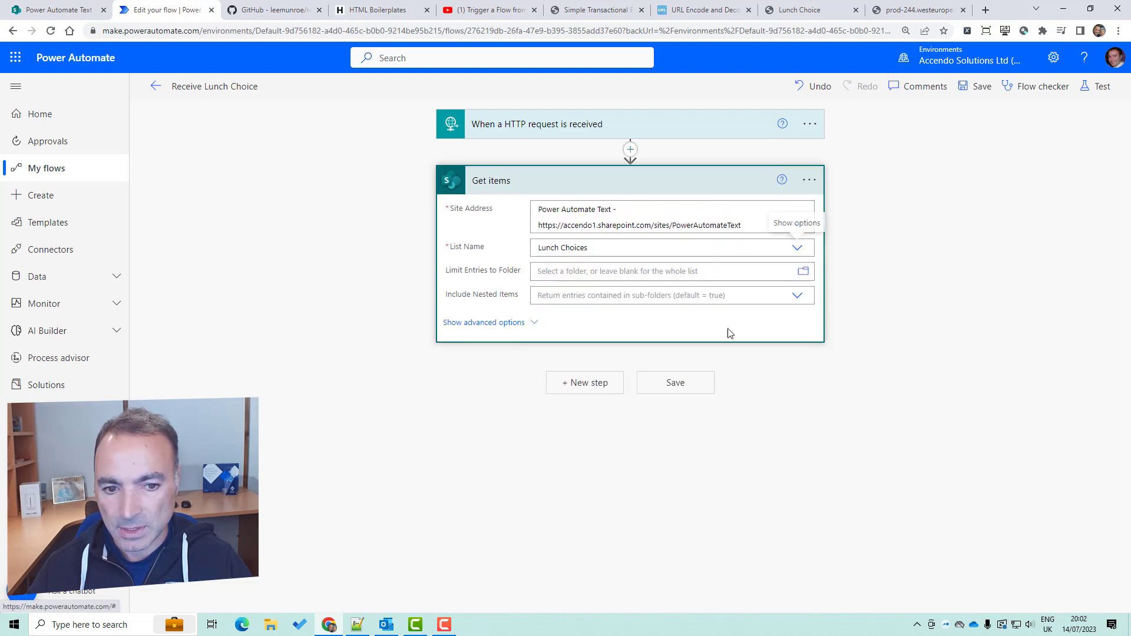
- Set the Get items Filter Query to GUID0 eq 'guid' and Top Count to 1
{"action": "left_click", "coordinate": [516, 322]}
{"action": "left_click", "coordinate": [560, 321]}
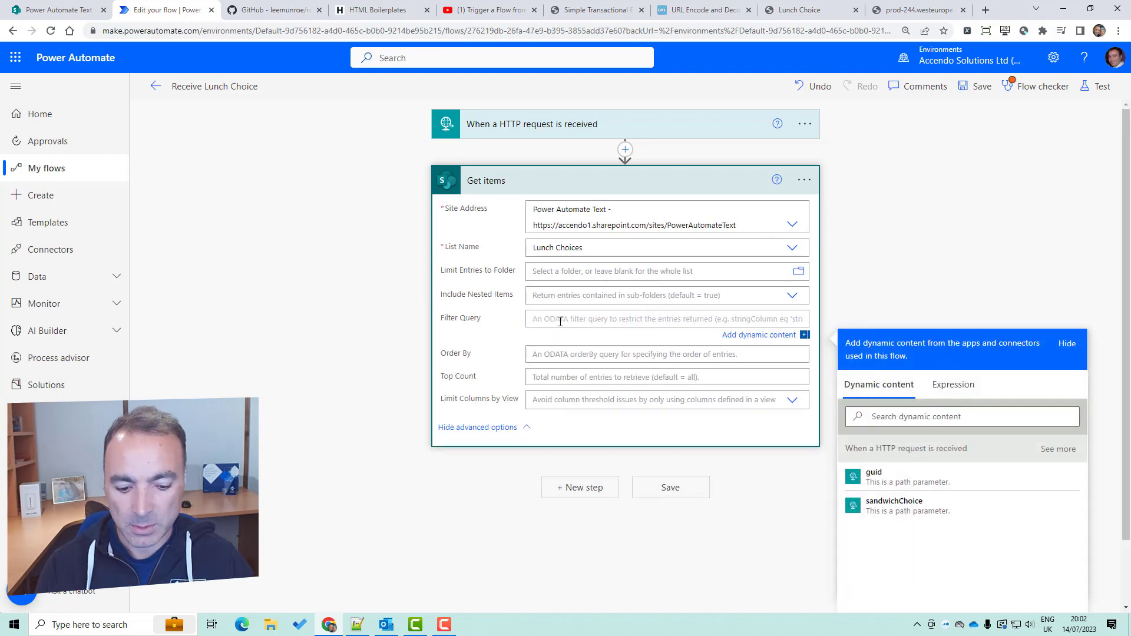
{"action": "type", "text": "GUID0 eq '"}
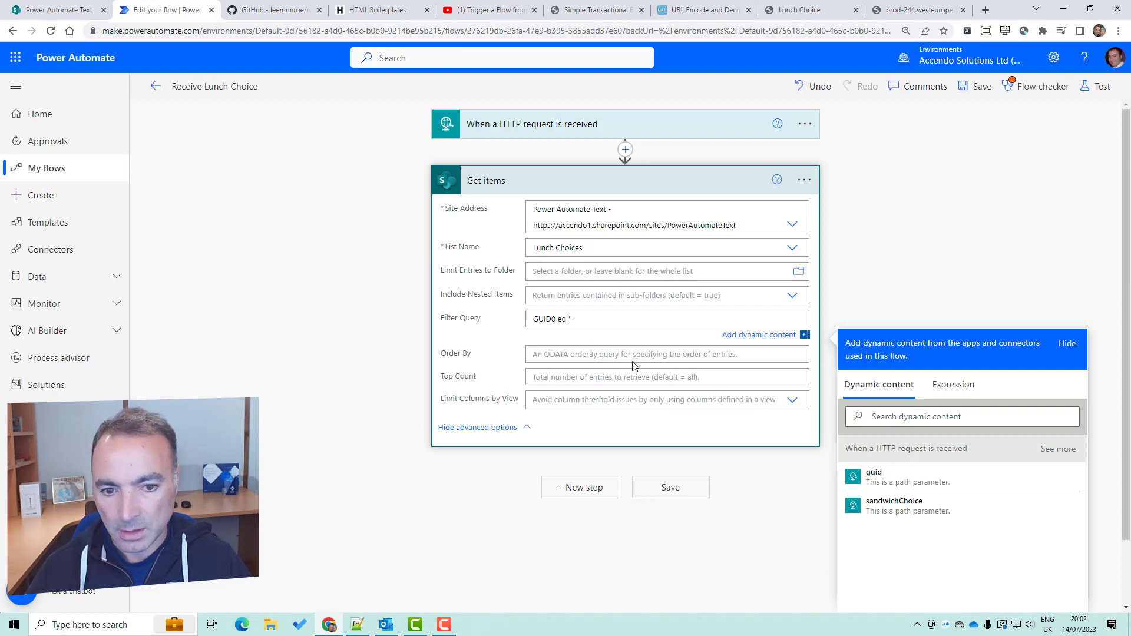
{"action": "left_click", "coordinate": [874, 472]}
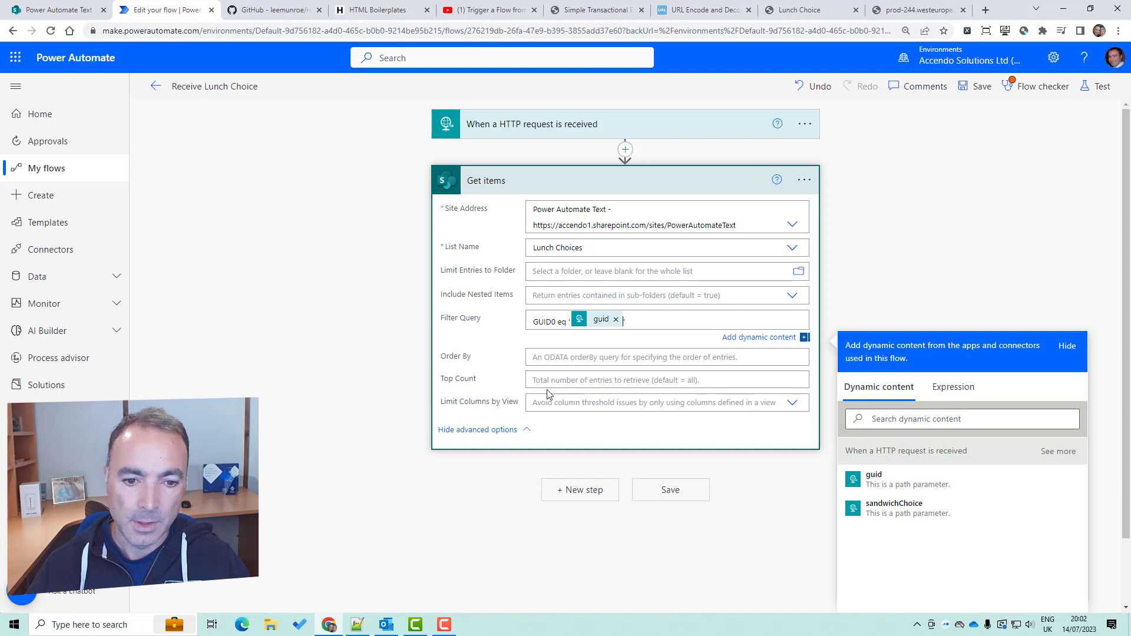
{"action": "left_click", "coordinate": [590, 385]}
{"action": "type", "text": "1"}
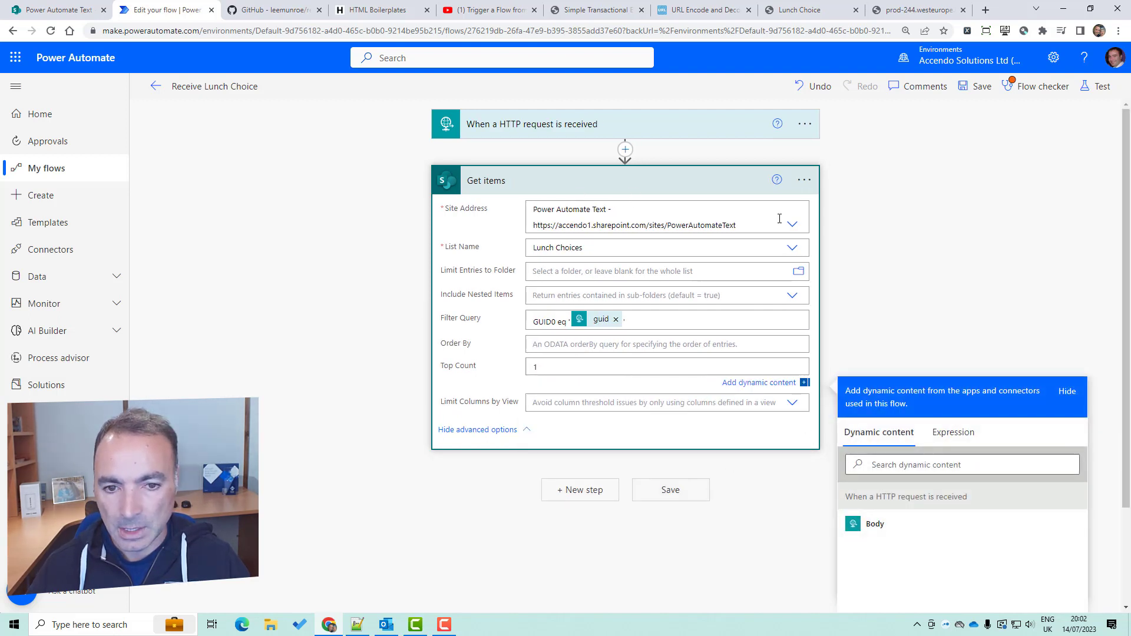
{"action": "left_click", "coordinate": [736, 181]}
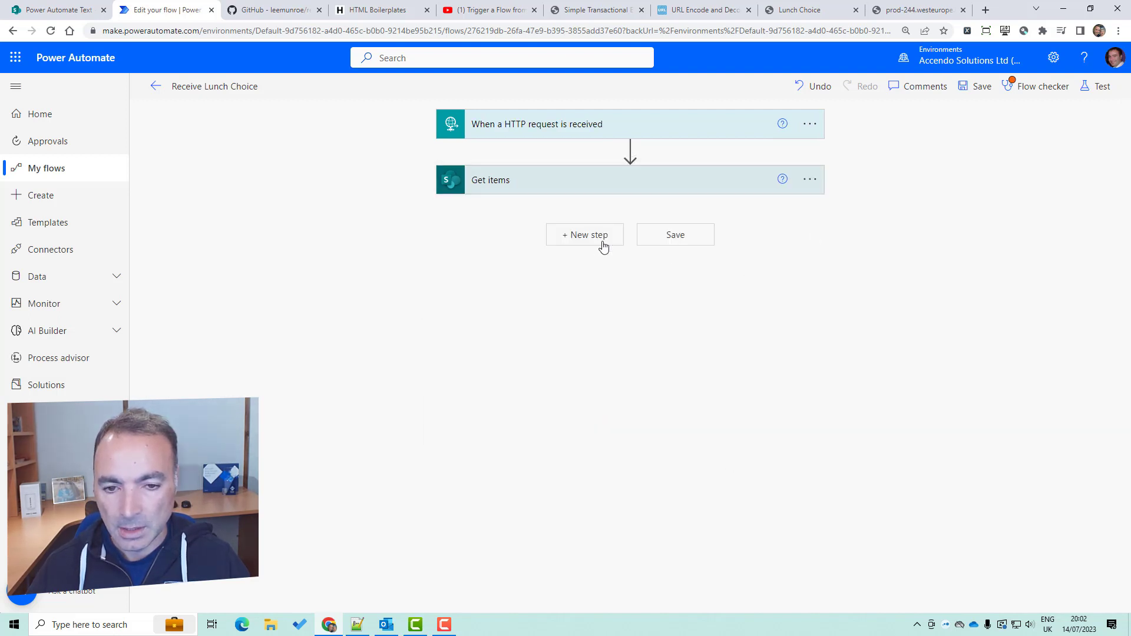
- Save the flow and test it with the recently used trigger
{"action": "left_click", "coordinate": [982, 87]}
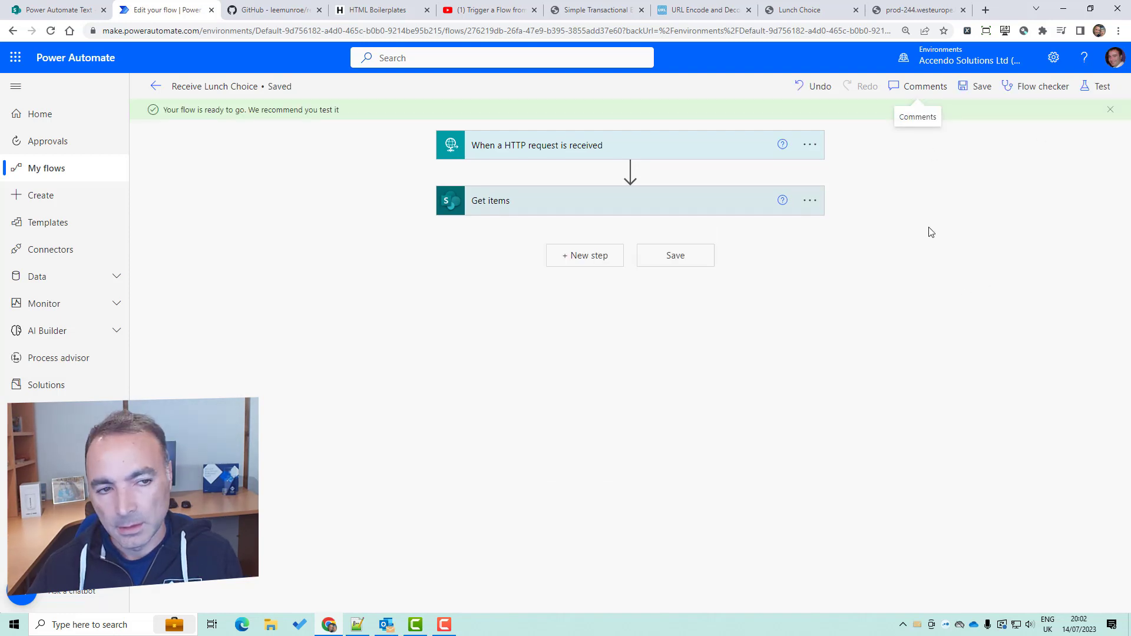
{"action": "left_click", "coordinate": [1100, 87]}
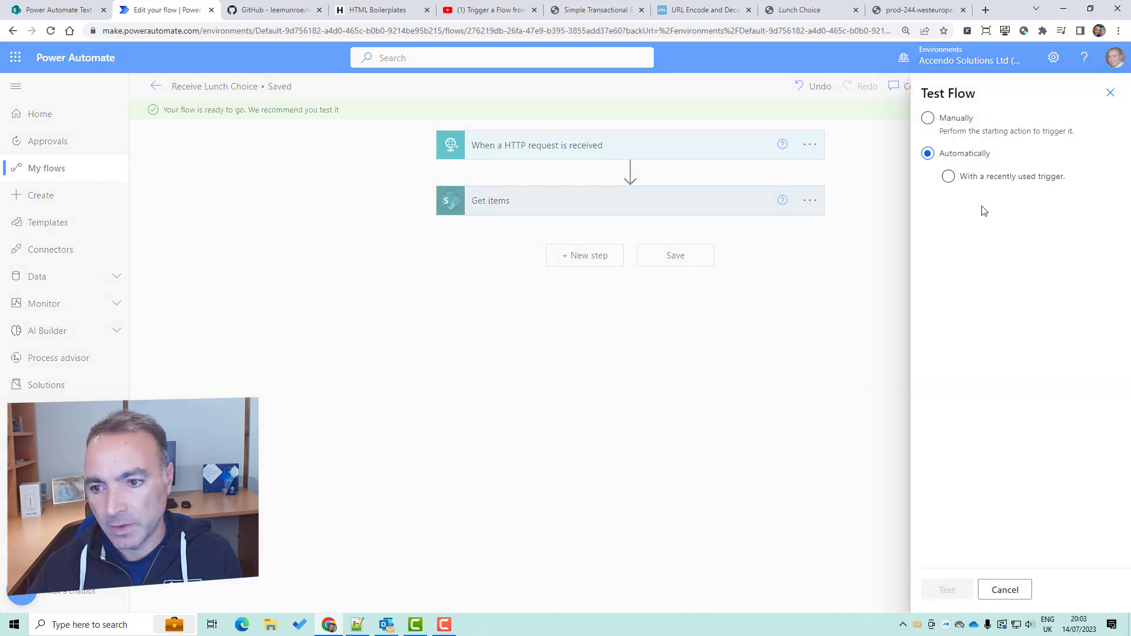
{"action": "left_click", "coordinate": [967, 177]}
{"action": "left_click", "coordinate": [965, 207]}
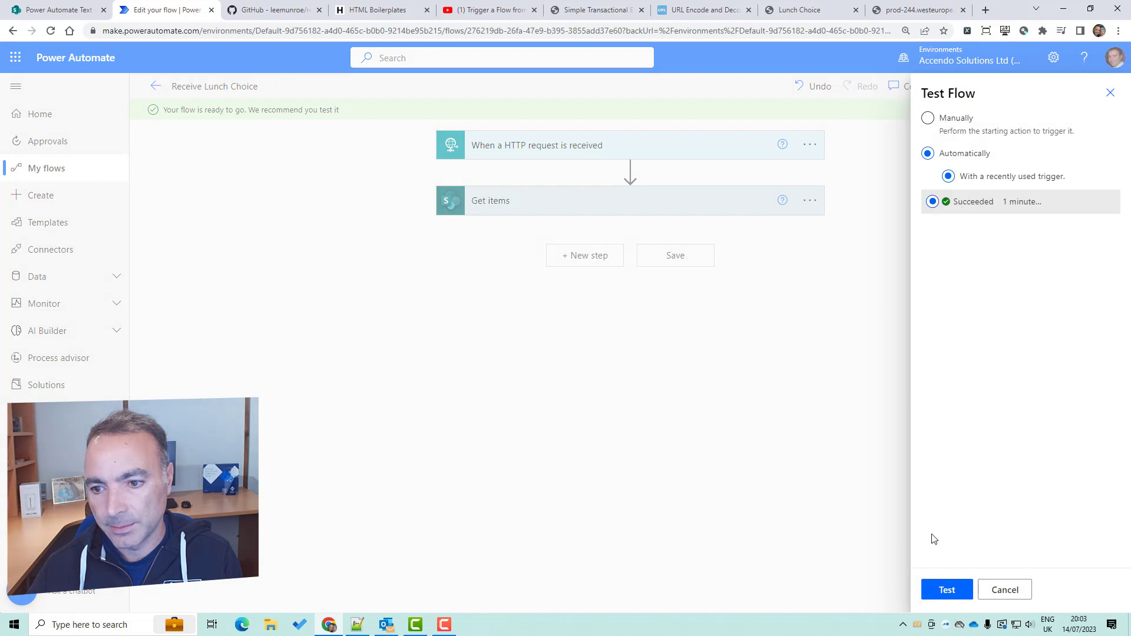
{"action": "left_click", "coordinate": [953, 589]}
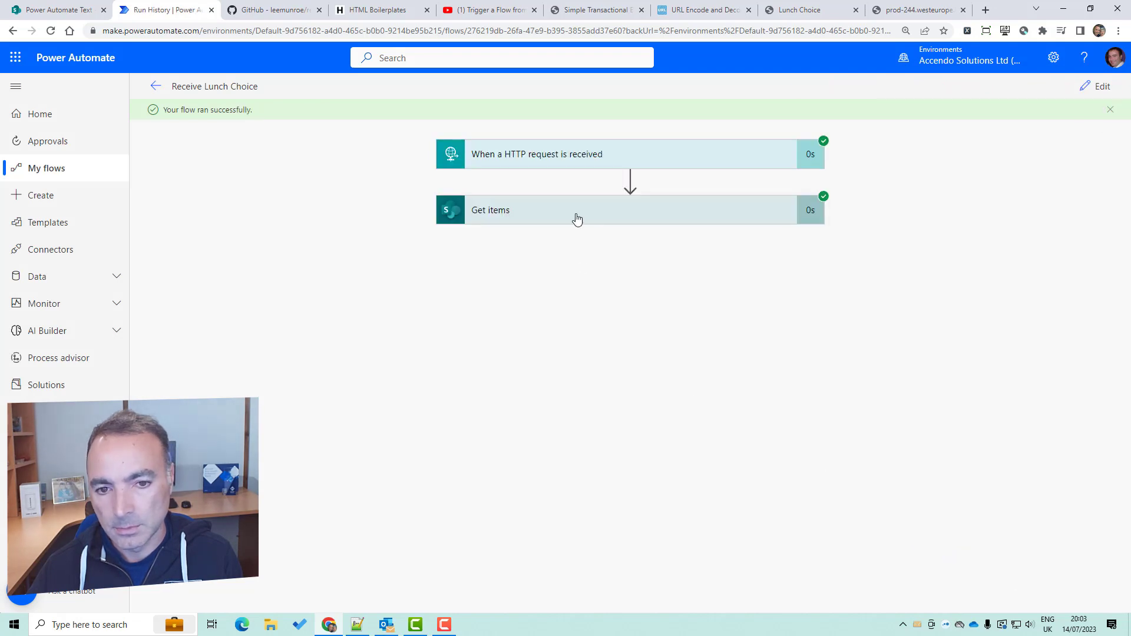
- Check the Get items raw output for the matching Lunch Choices record
{"action": "left_click", "coordinate": [576, 216]}
{"action": "left_click", "coordinate": [506, 450]}
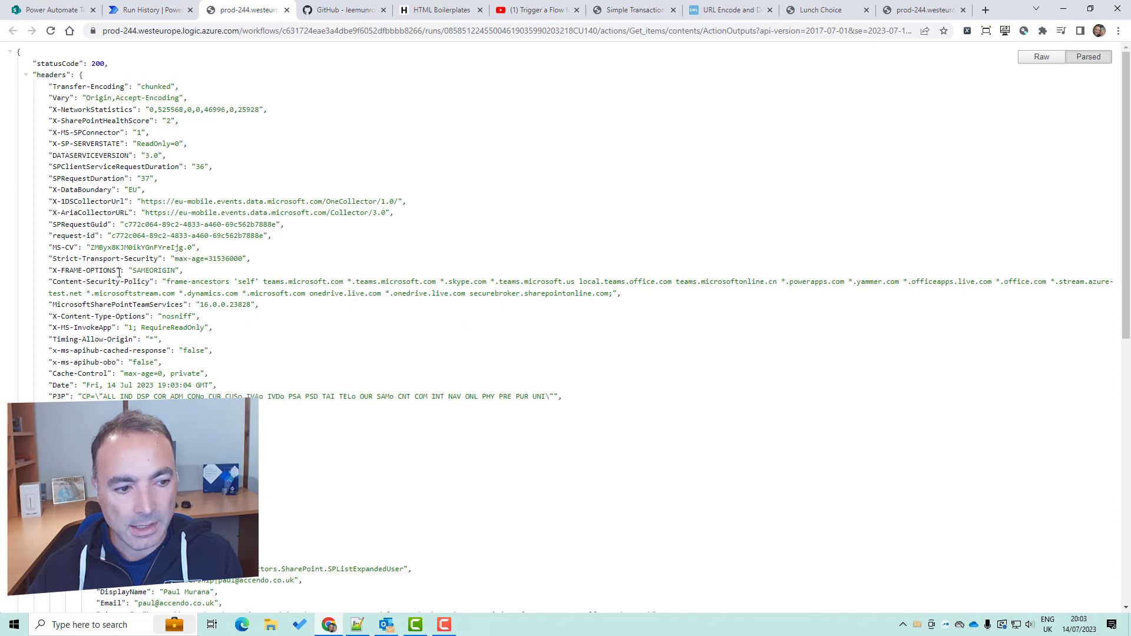
{"action": "scroll", "coordinate": [637, 207], "scroll_direction": "down", "scroll_amount": 4}
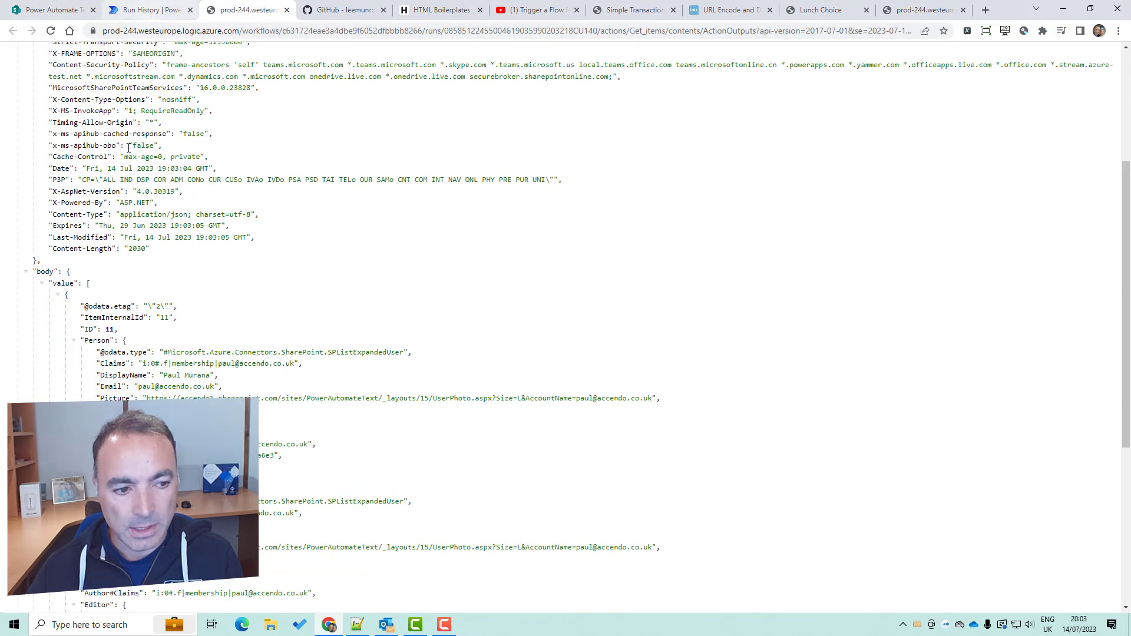
{"action": "left_click", "coordinate": [142, 12]}
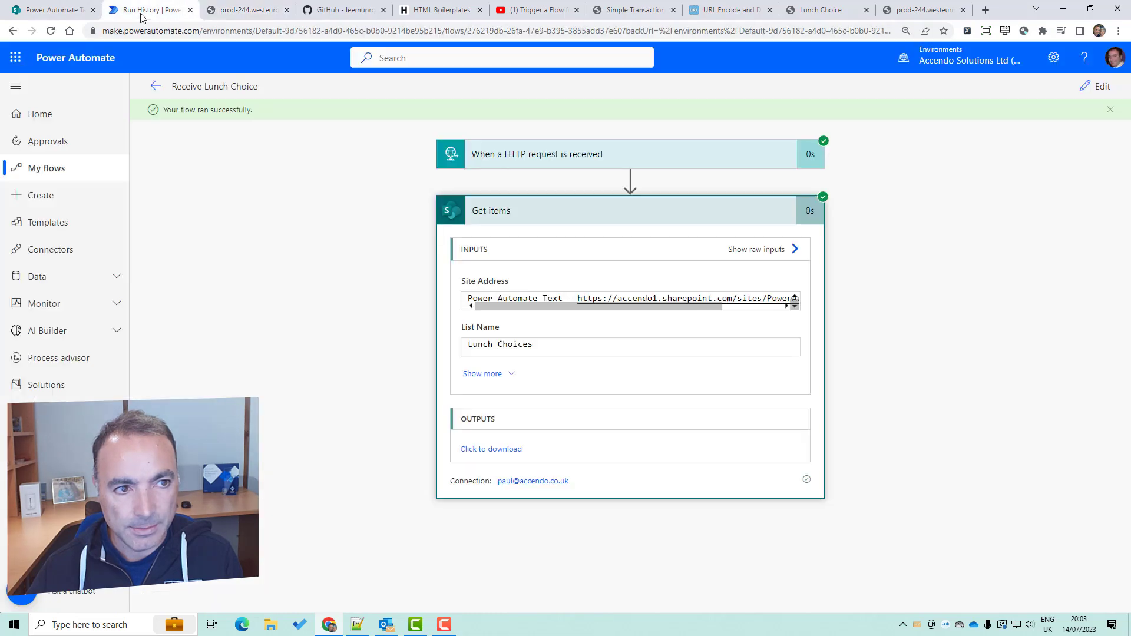
- Add a Compose step after Get items with the expression first(outputs('Get_items')?['body/value'])
{"action": "left_click", "coordinate": [1096, 86]}
{"action": "left_click", "coordinate": [576, 235]}
{"action": "type", "text": "compose"}
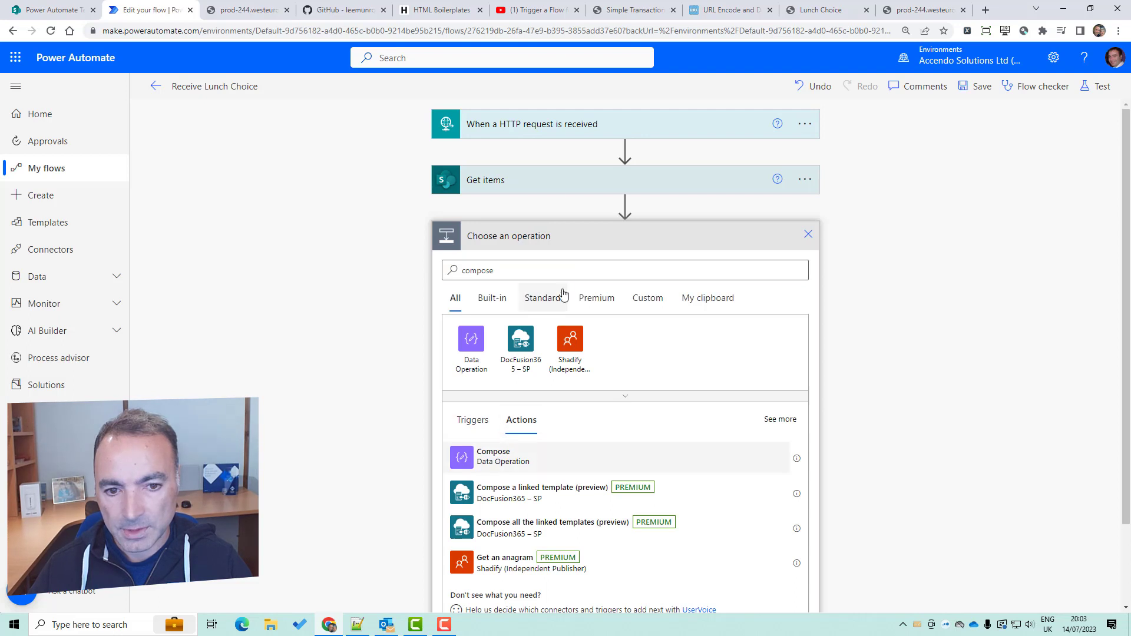
{"action": "left_click", "coordinate": [494, 452]}
{"action": "left_click", "coordinate": [931, 339]}
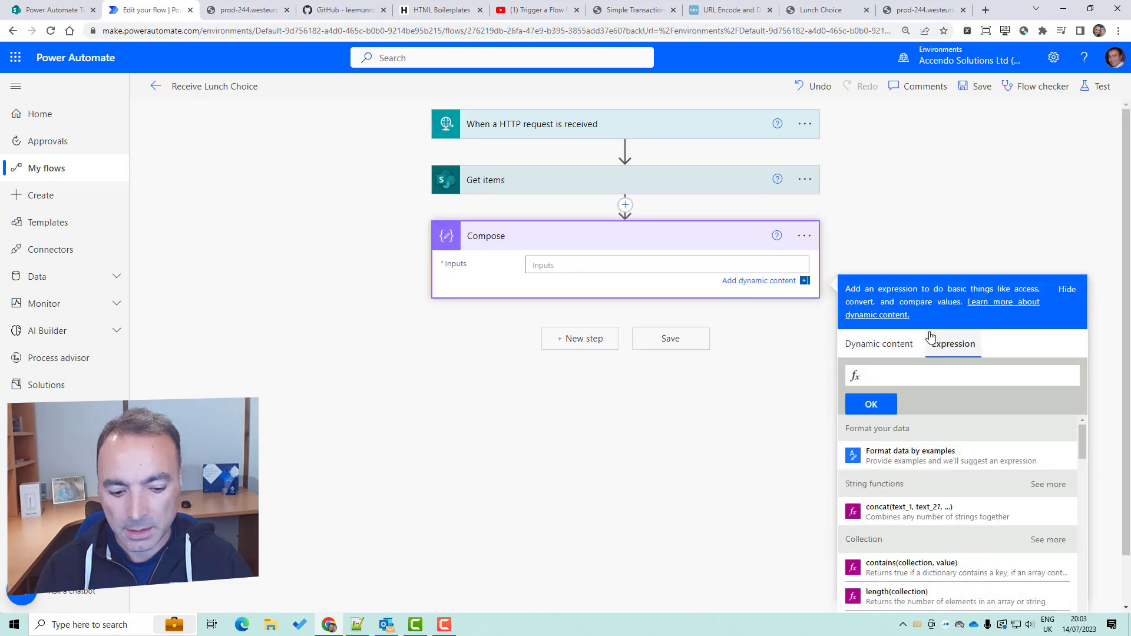
{"action": "left_click", "coordinate": [894, 345]}
{"action": "left_click", "coordinate": [883, 524]}
{"action": "left_click", "coordinate": [890, 393]}
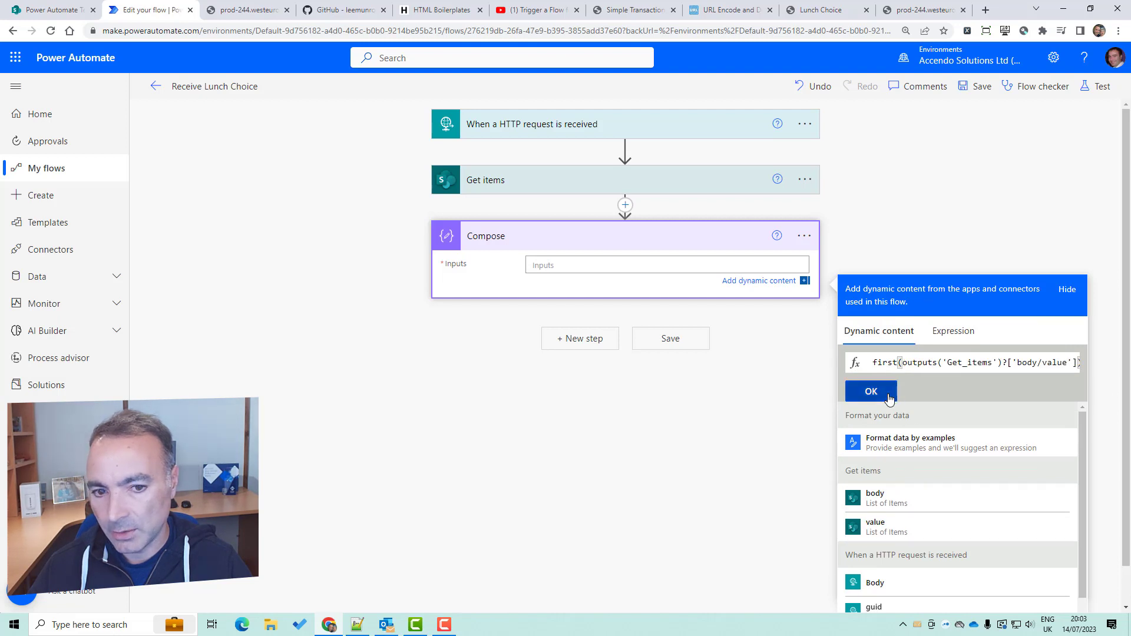
- Save the flow and start a manual test run
{"action": "left_click", "coordinate": [666, 338]}
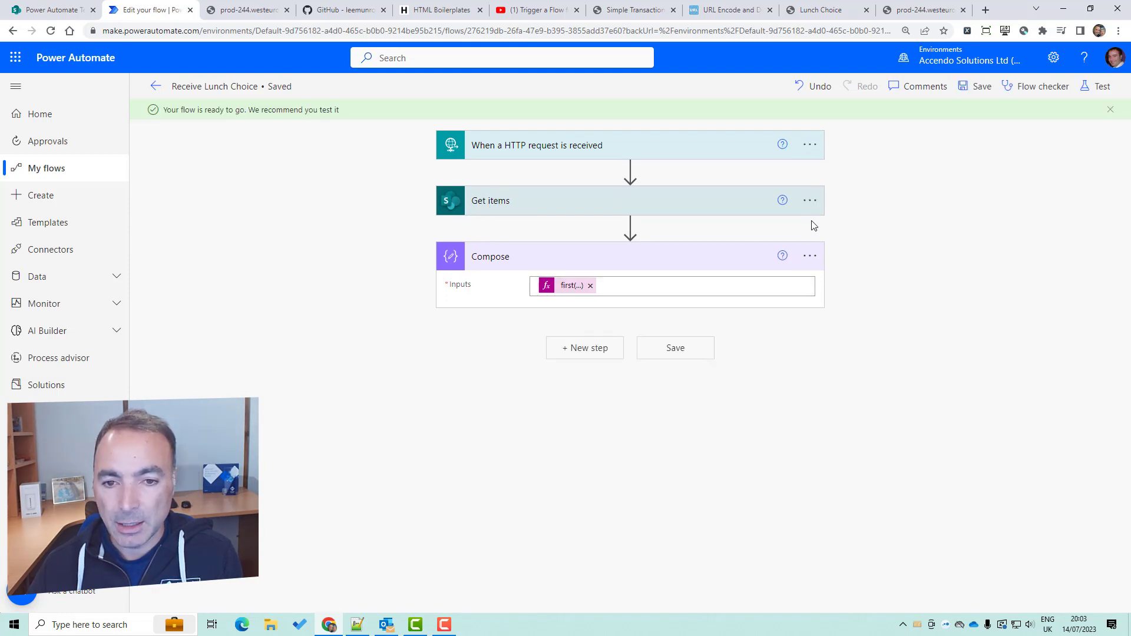
{"action": "left_click", "coordinate": [1098, 86]}
{"action": "left_click", "coordinate": [930, 120]}
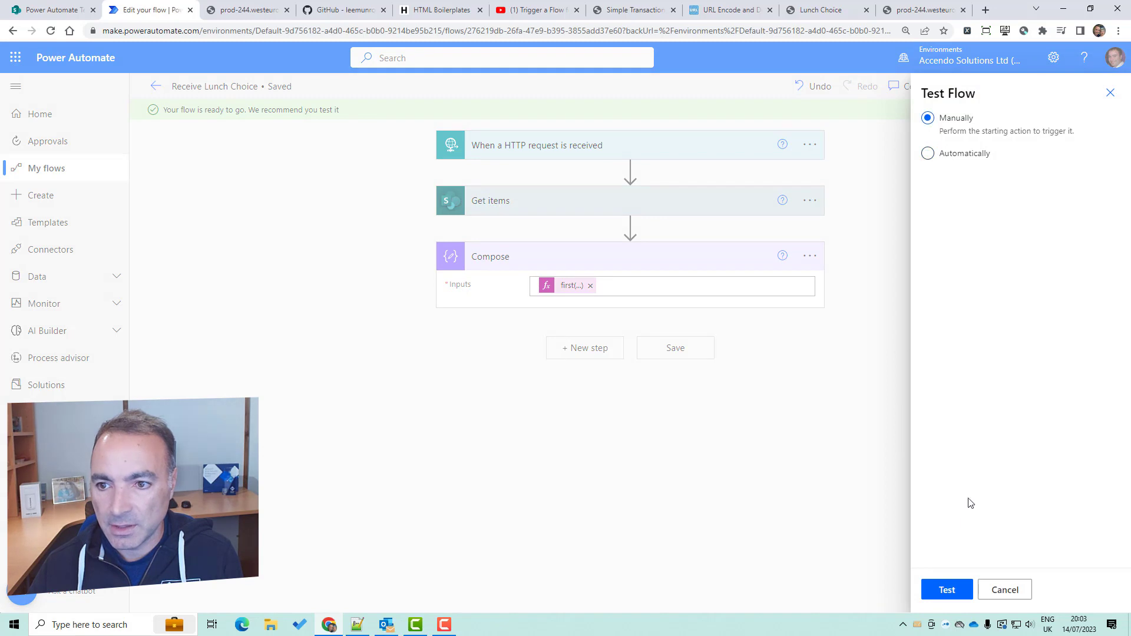
{"action": "left_click", "coordinate": [947, 590]}
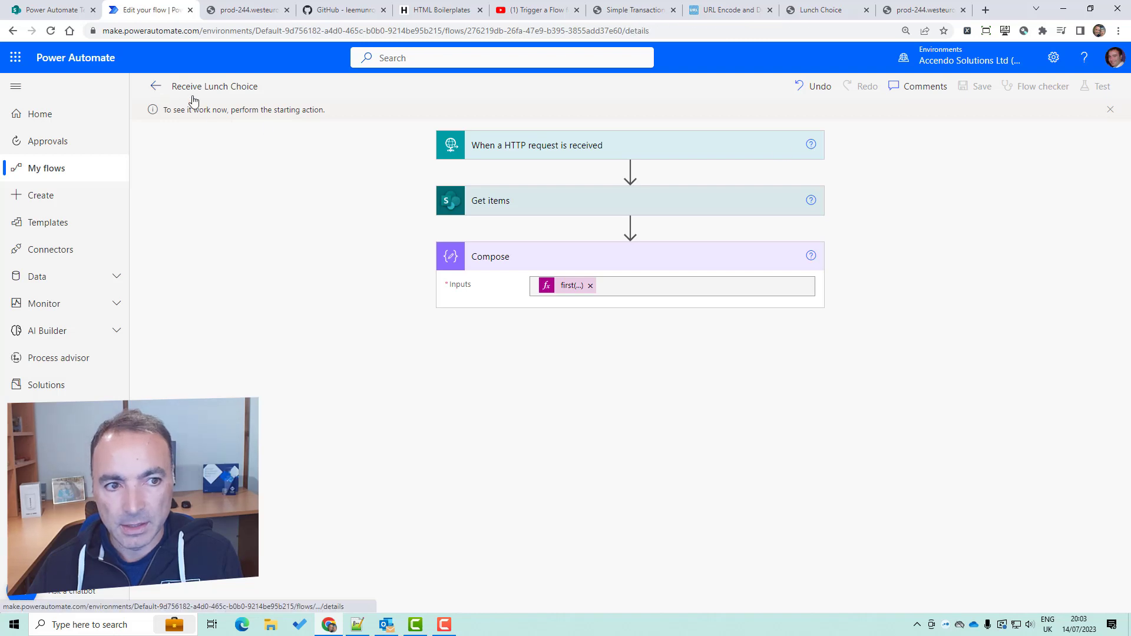
- Select all of the Compose inputs JSON from the run, then return to editing
{"action": "left_click", "coordinate": [672, 289]}
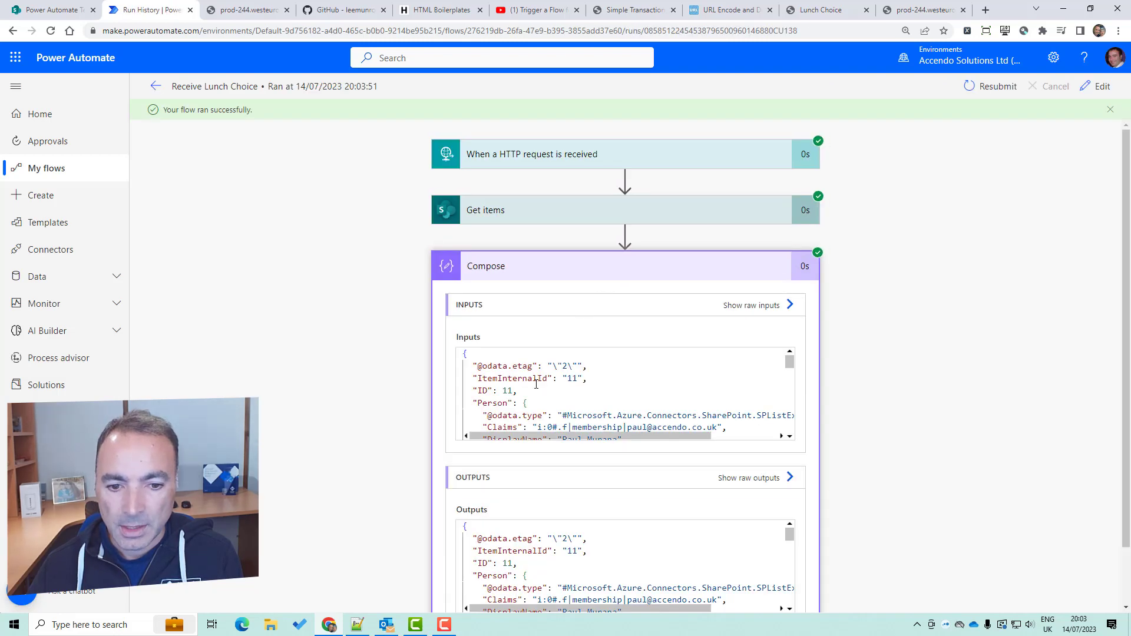
{"action": "mouse_move", "coordinate": [789, 359]}
{"action": "left_mouse_down"}
{"action": "mouse_move", "coordinate": [784, 432]}
{"action": "mouse_move", "coordinate": [782, 365]}
{"action": "left_mouse_up"}
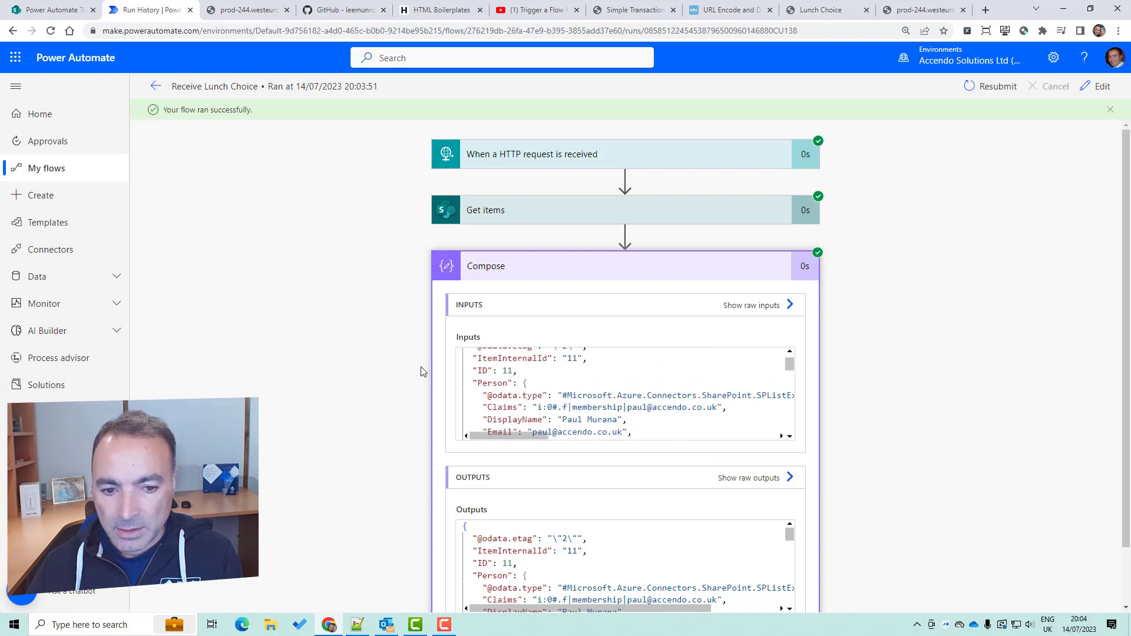
{"action": "left_click_drag", "start_coordinate": [477, 369], "coordinate": [488, 370]}
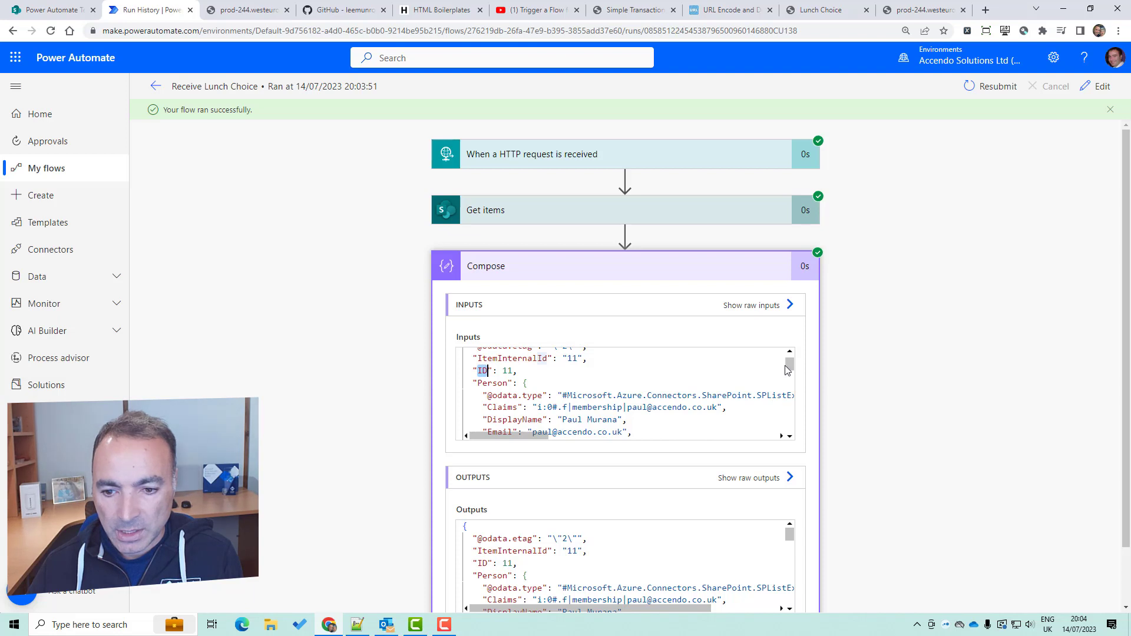
{"action": "left_click_drag", "start_coordinate": [787, 369], "coordinate": [787, 360]}
{"action": "left_click", "coordinate": [683, 366]}
{"action": "key", "text": "ctrl+a"}
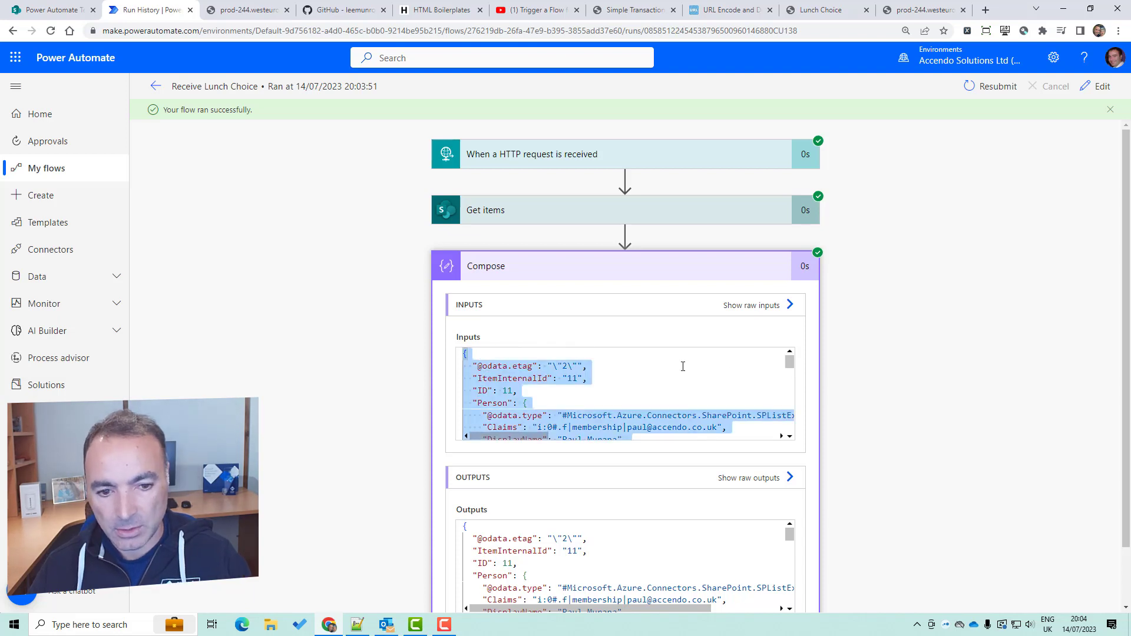
{"action": "left_click", "coordinate": [1102, 88]}
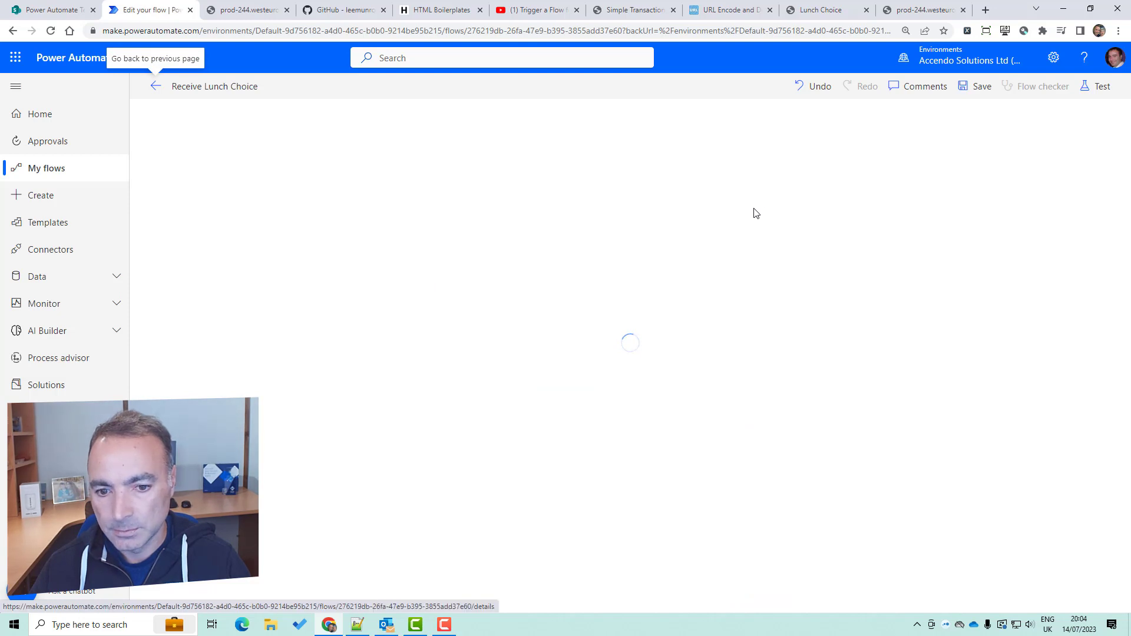
- Add a Parse JSON step and paste the copied item JSON as the schema sample
{"action": "left_click", "coordinate": [594, 290]}
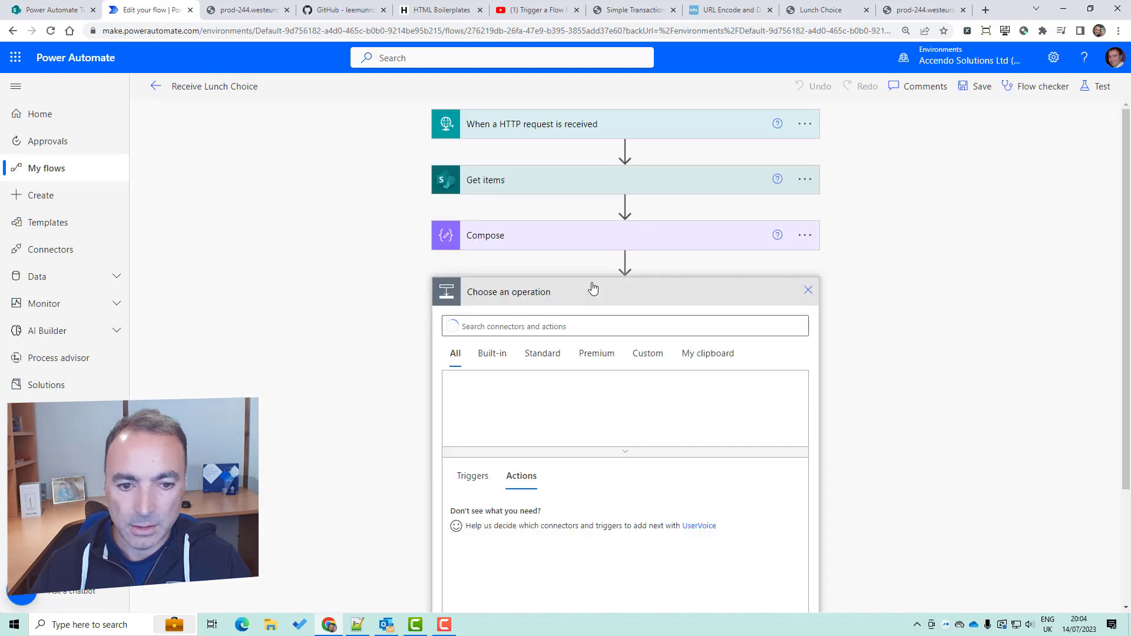
{"action": "type", "text": "parse"}
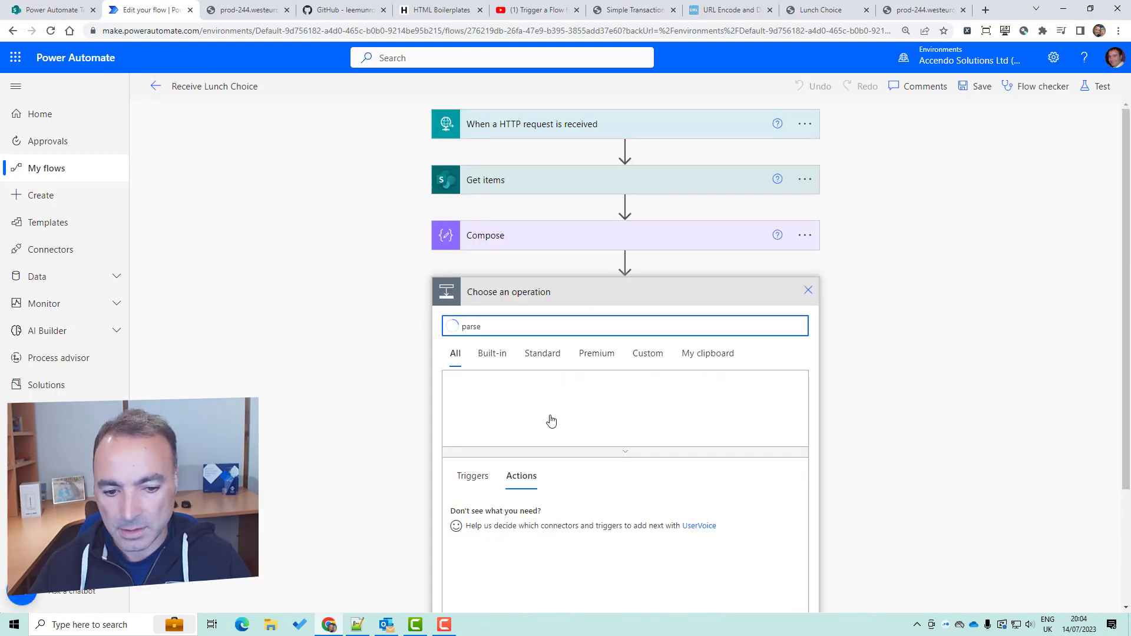
{"action": "left_click", "coordinate": [589, 545]}
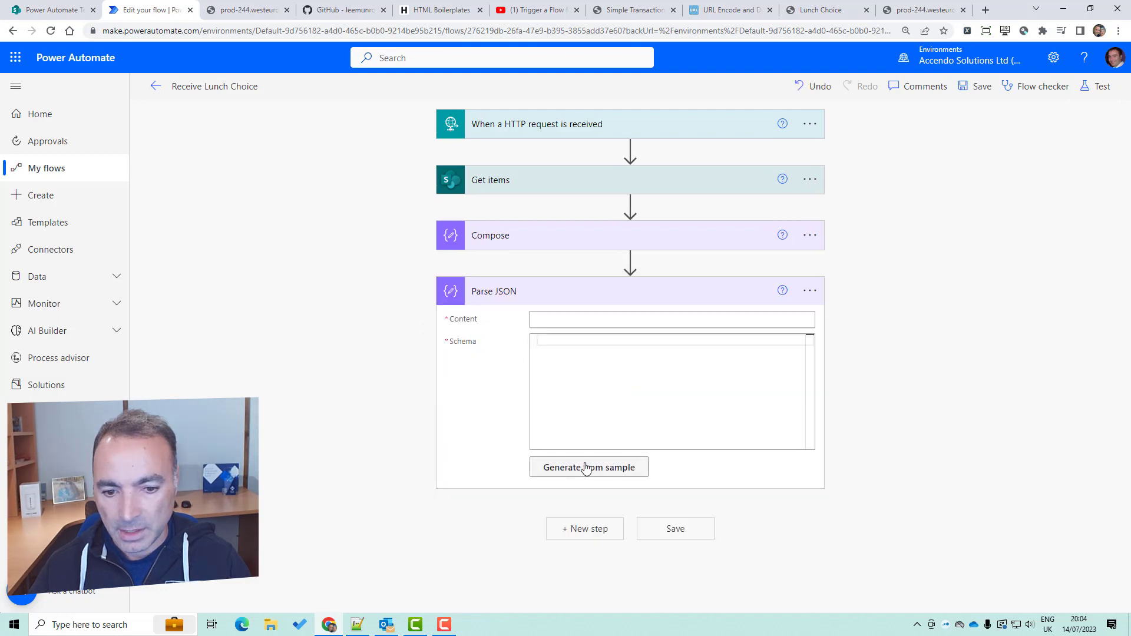
{"action": "left_click", "coordinate": [587, 467]}
{"action": "key", "text": "ctrl+v"}
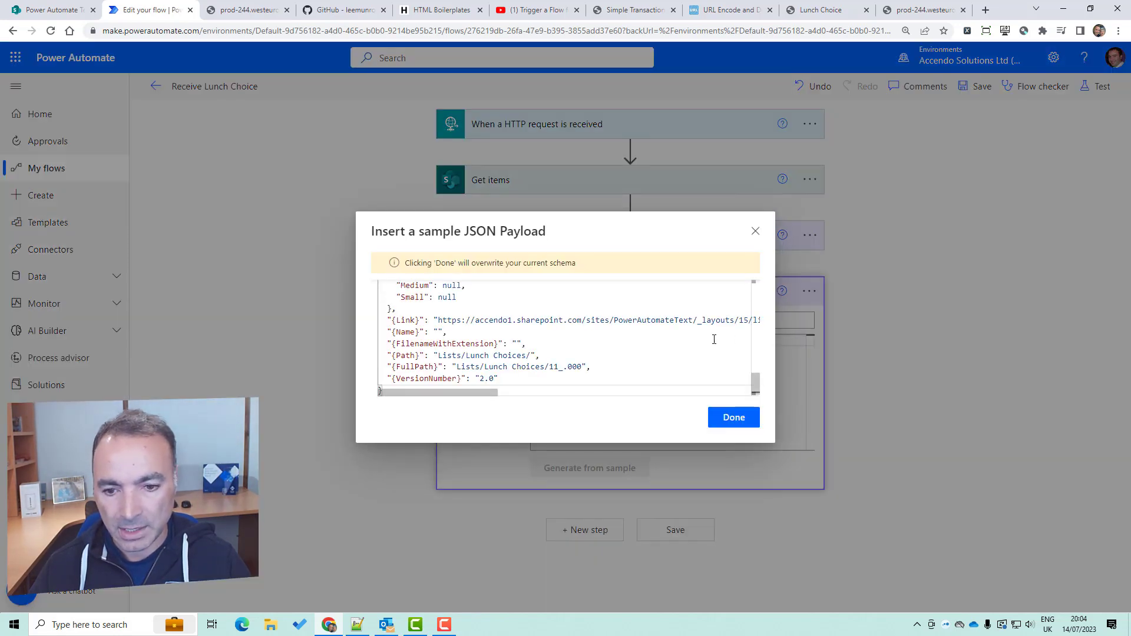
- Trim the sample down to only "ID": 11 and generate the schema
{"action": "scroll", "coordinate": [757, 380], "scroll_direction": "down", "scroll_amount": 1}
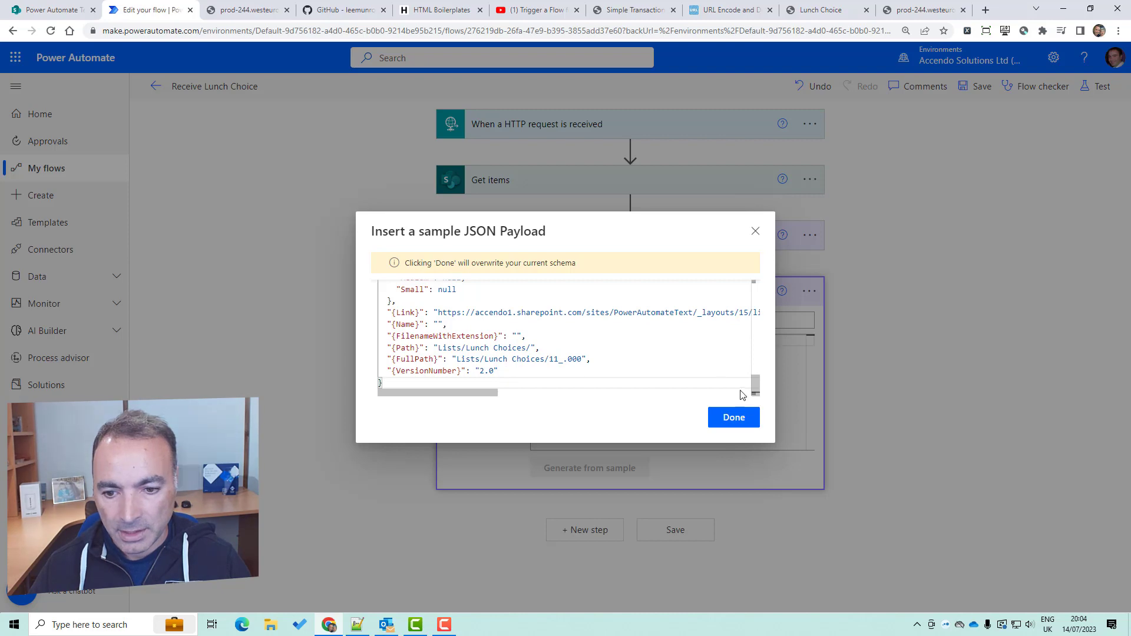
{"action": "left_click_drag", "start_coordinate": [755, 384], "coordinate": [306, 328]}
{"action": "key", "text": "Delete"}
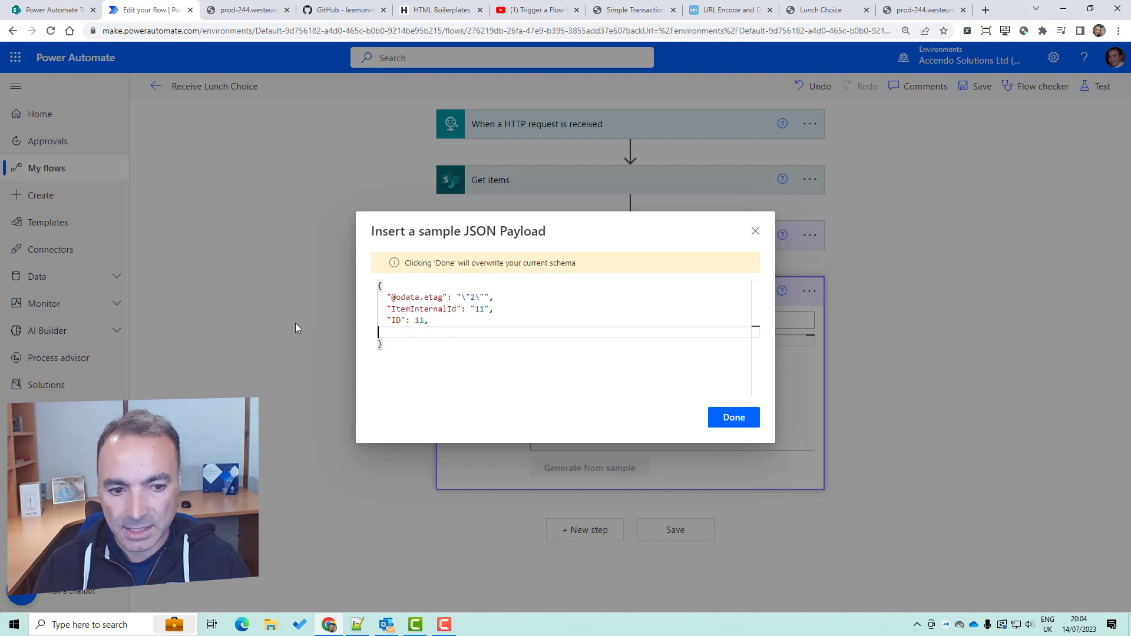
{"action": "key", "text": "BackSpace"}
{"action": "key", "text": "BackSpace"}
{"action": "key", "text": "Up"}
{"action": "key", "text": "End"}
{"action": "key", "text": "shift+Up"}
{"action": "key", "text": "shift+Up"}
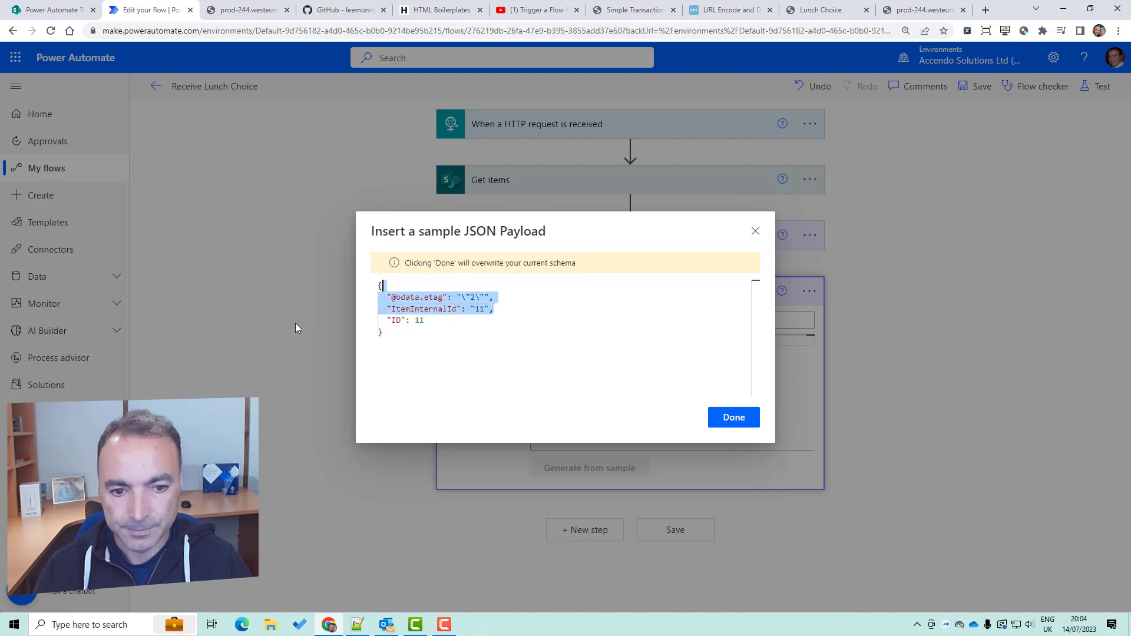
{"action": "key", "text": "shift+Down"}
{"action": "key", "text": "shift+Home"}
{"action": "key", "text": "Delete"}
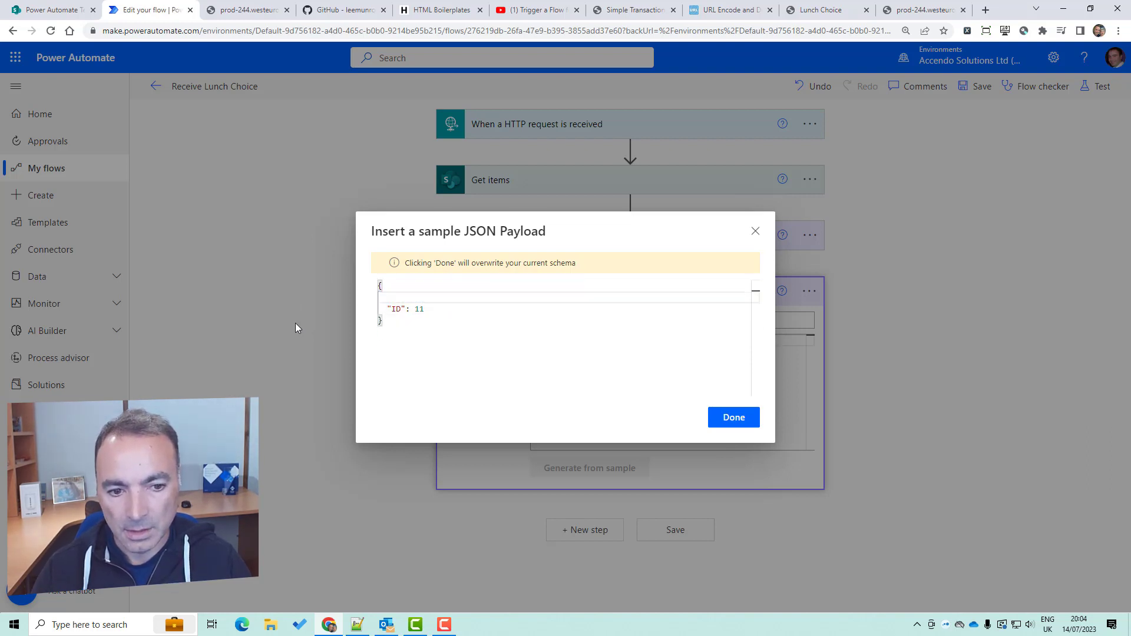
{"action": "key", "text": "Delete"}
{"action": "left_click", "coordinate": [756, 415]}
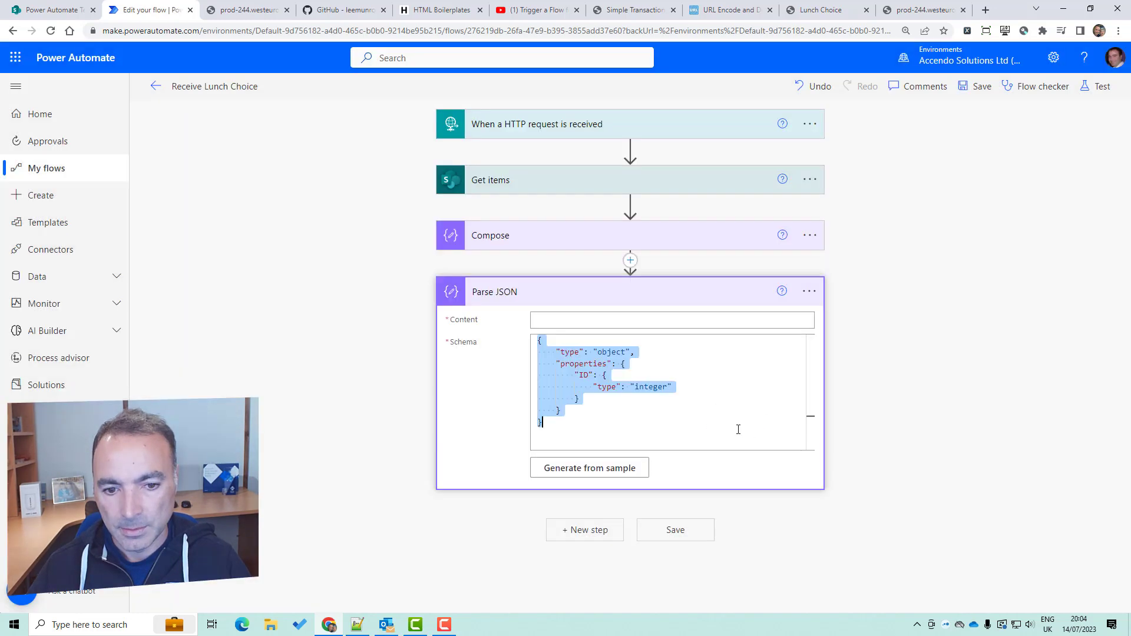
- Copy the Compose first() expression into the Parse JSON Content field as an expression
{"action": "left_click", "coordinate": [583, 243]}
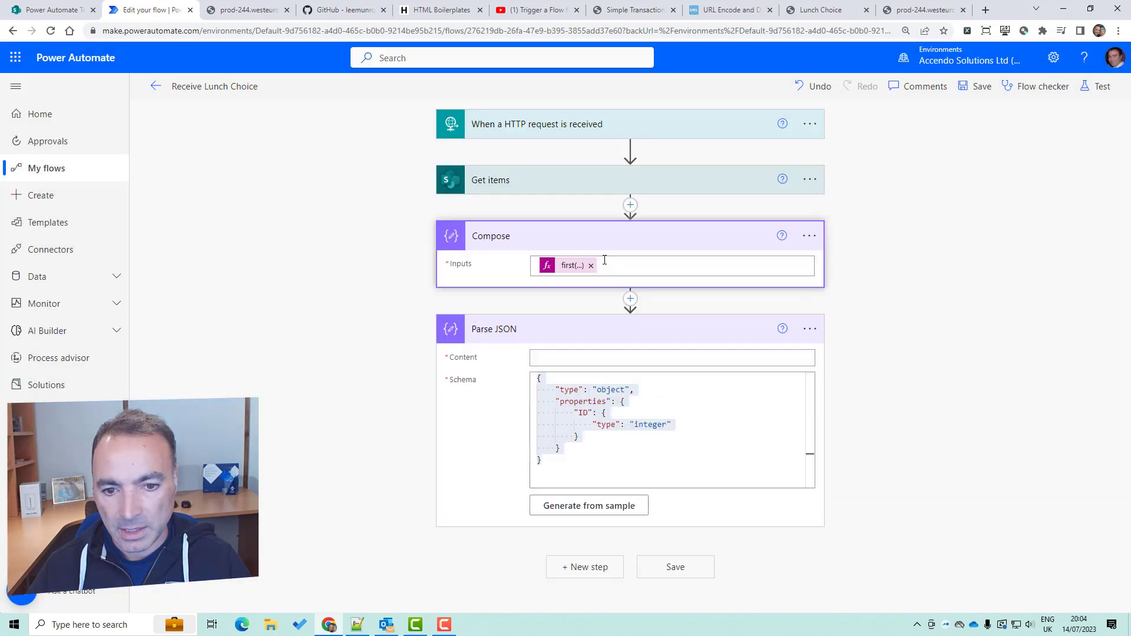
{"action": "left_click", "coordinate": [571, 271]}
{"action": "triple_click", "coordinate": [897, 378]}
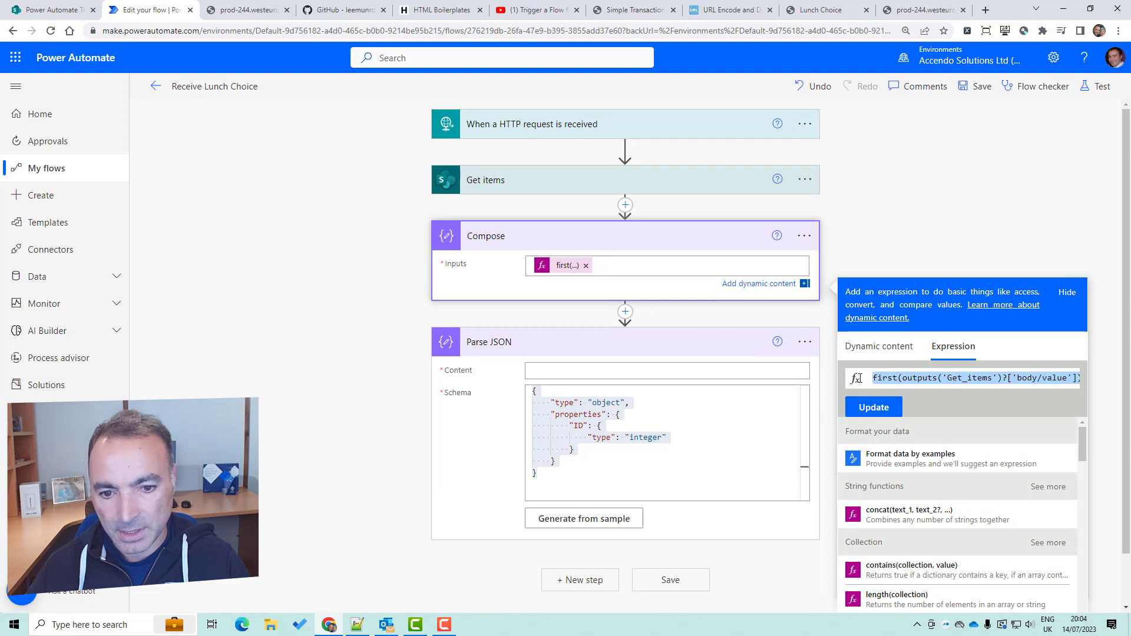
{"action": "key", "text": "ctrl+c"}
{"action": "left_click", "coordinate": [646, 374]}
{"action": "left_click", "coordinate": [949, 435]}
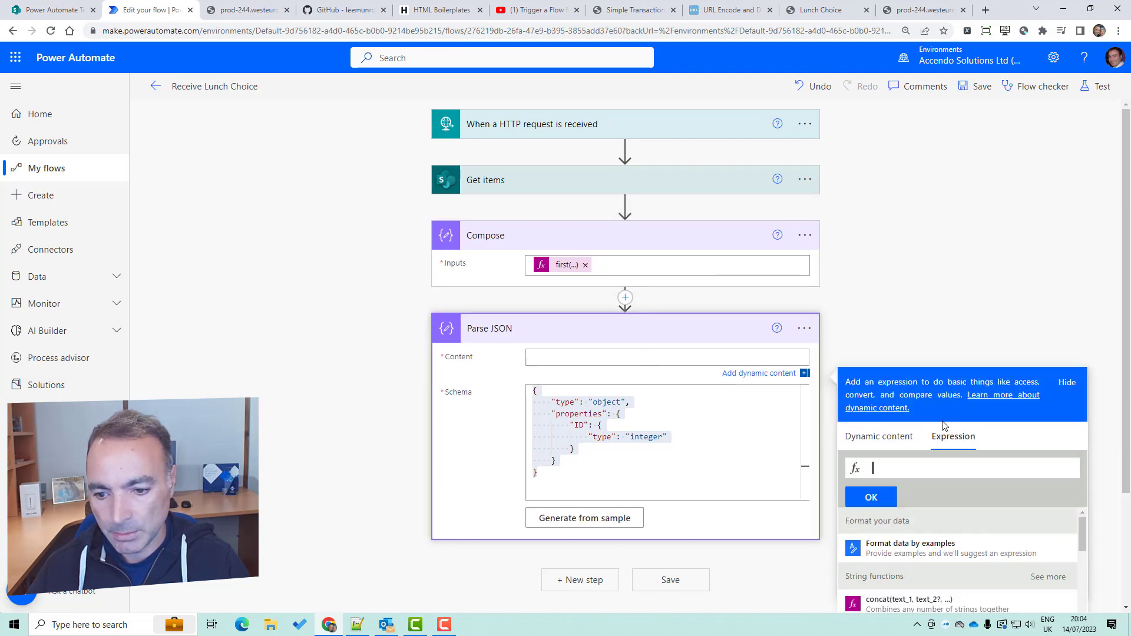
{"action": "left_click", "coordinate": [891, 468]}
{"action": "key", "text": "ctrl+v"}
{"action": "left_click", "coordinate": [871, 498]}
- Delete the Compose step and collapse Parse JSON
{"action": "left_click", "coordinate": [805, 235]}
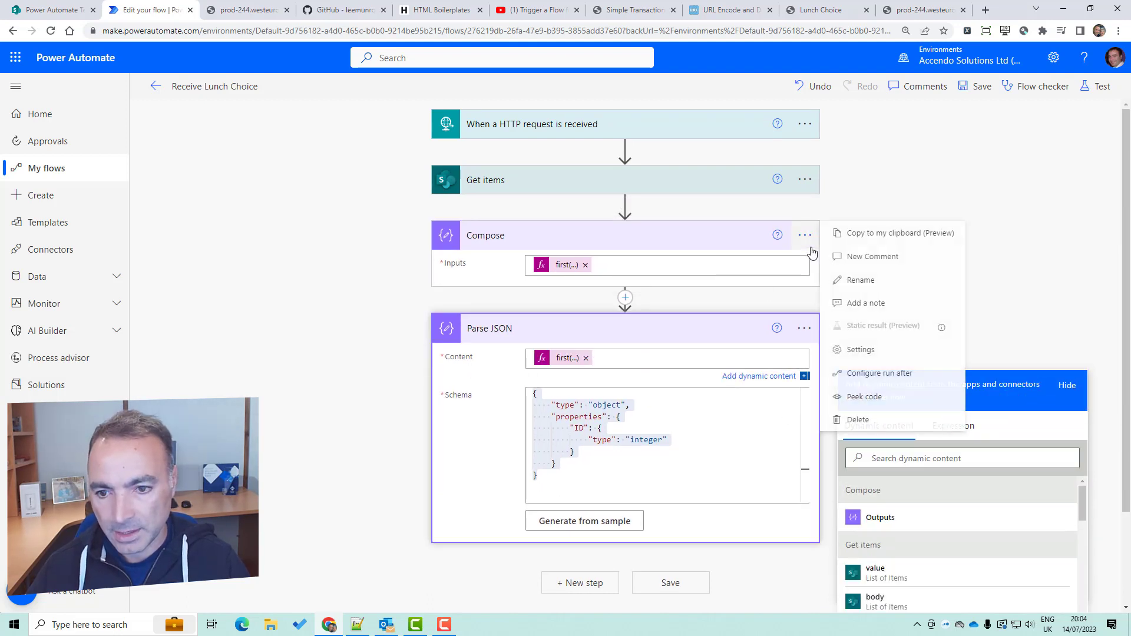
{"action": "left_click", "coordinate": [863, 420]}
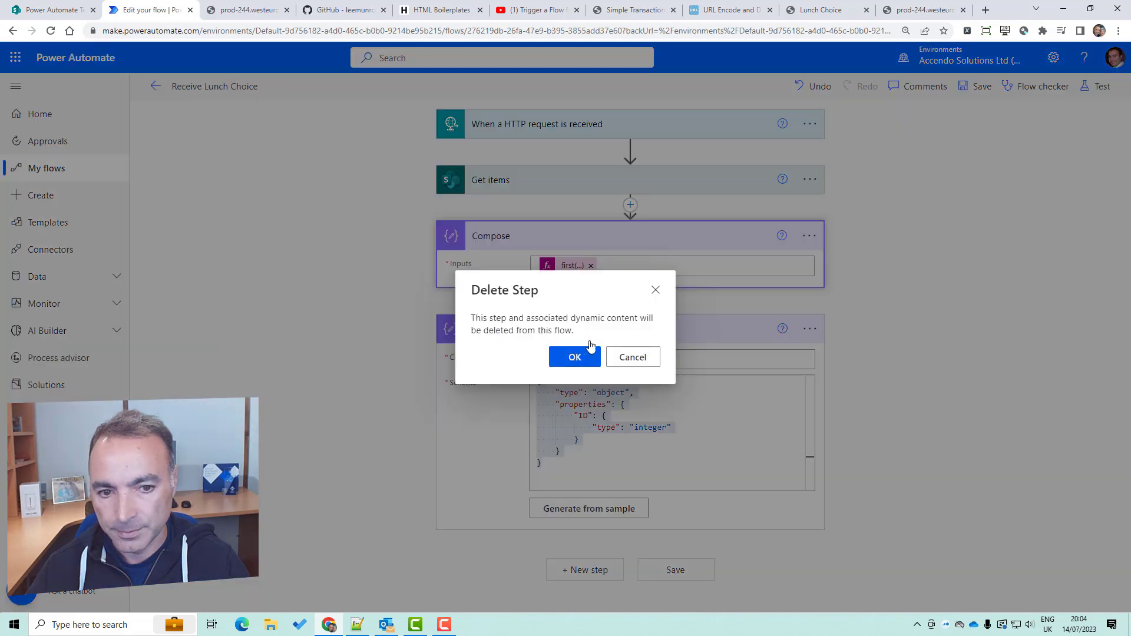
{"action": "left_click", "coordinate": [576, 356]}
{"action": "left_click", "coordinate": [577, 249]}
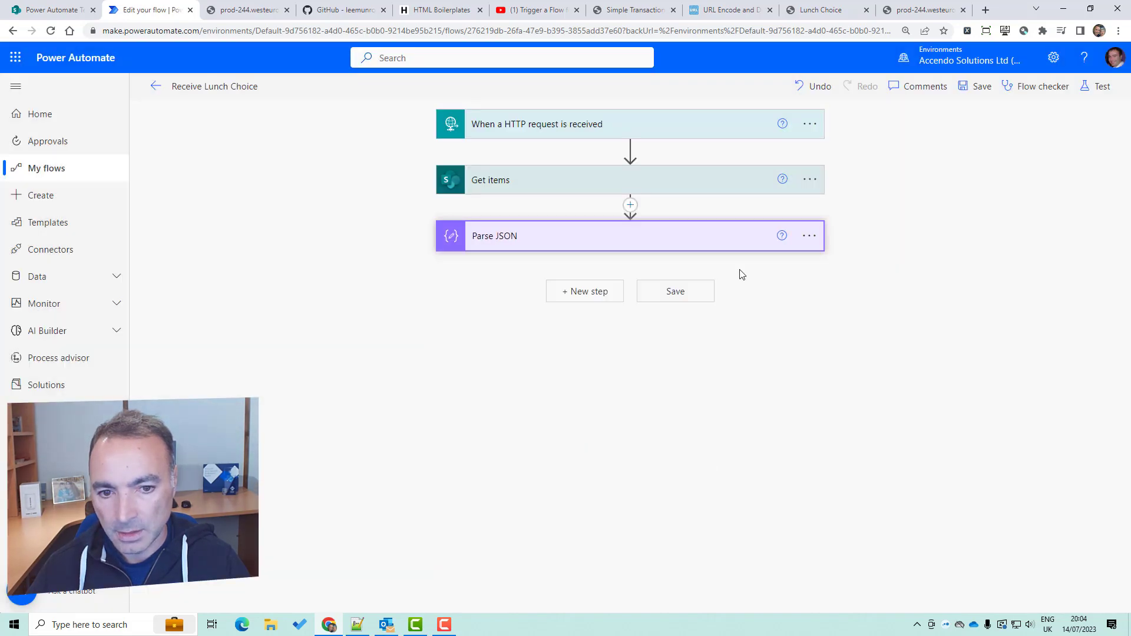
- Add a SharePoint Update item action on the Power Automate Text site's Lunch Choices list
{"action": "left_click", "coordinate": [581, 301]}
{"action": "type", "text": "update"}
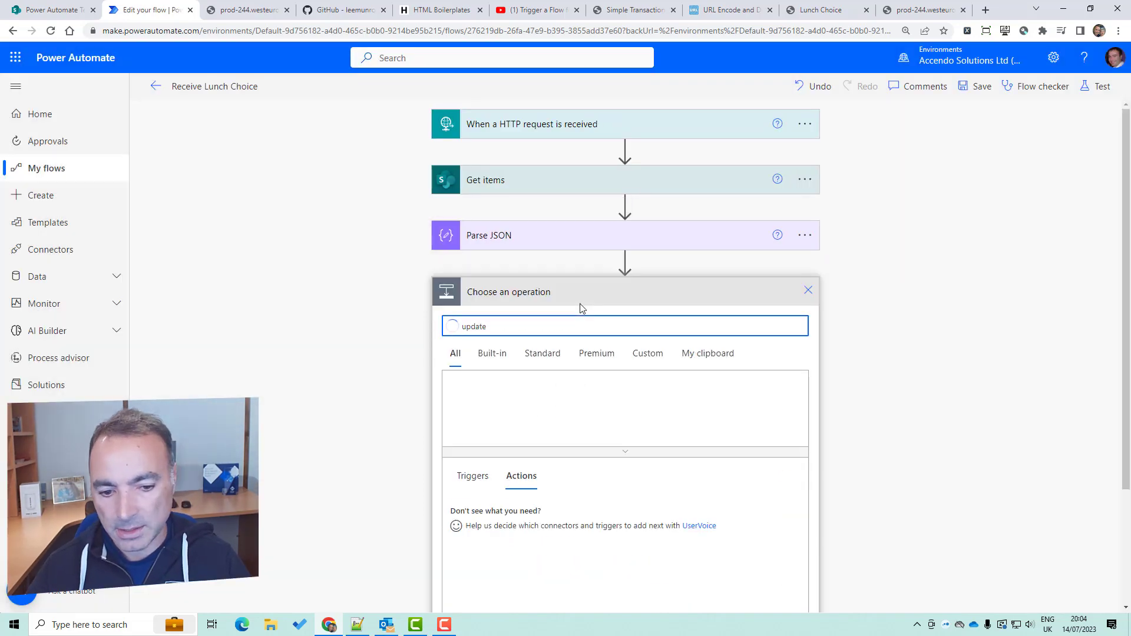
{"action": "left_click", "coordinate": [610, 581]}
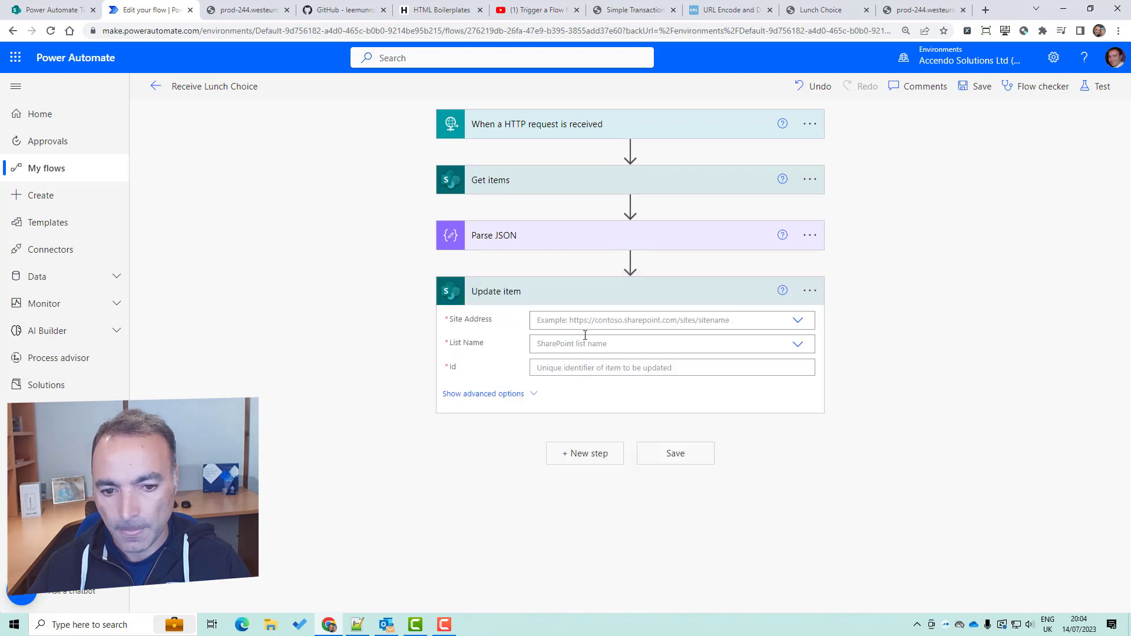
{"action": "left_click", "coordinate": [798, 322]}
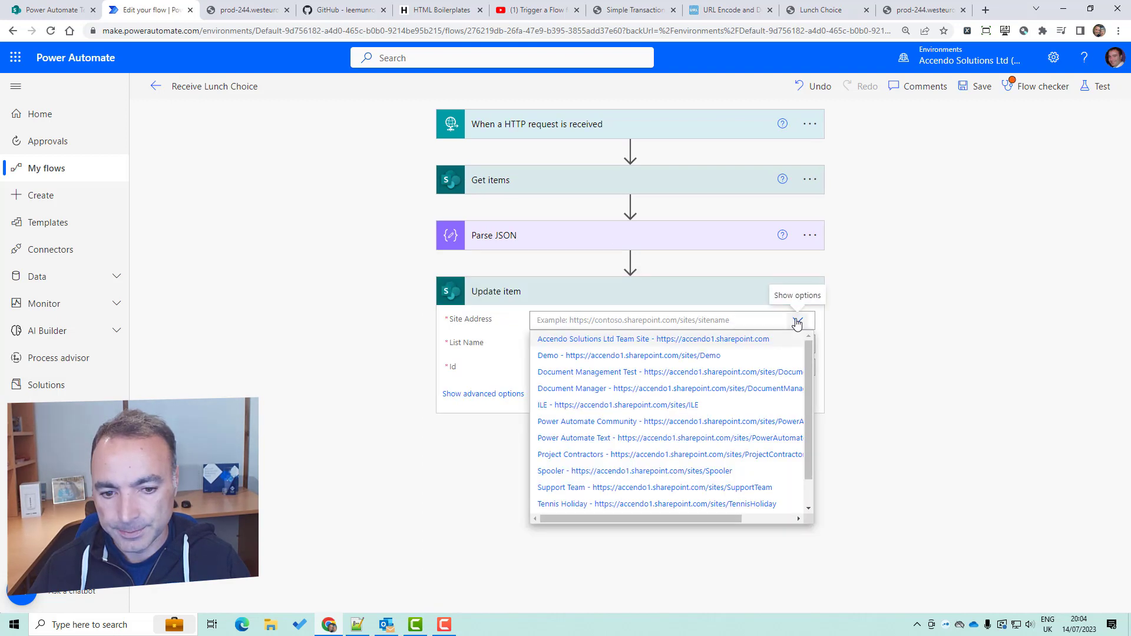
{"action": "scroll", "coordinate": [811, 377], "scroll_direction": "down", "scroll_amount": 3}
{"action": "left_click", "coordinate": [676, 411]}
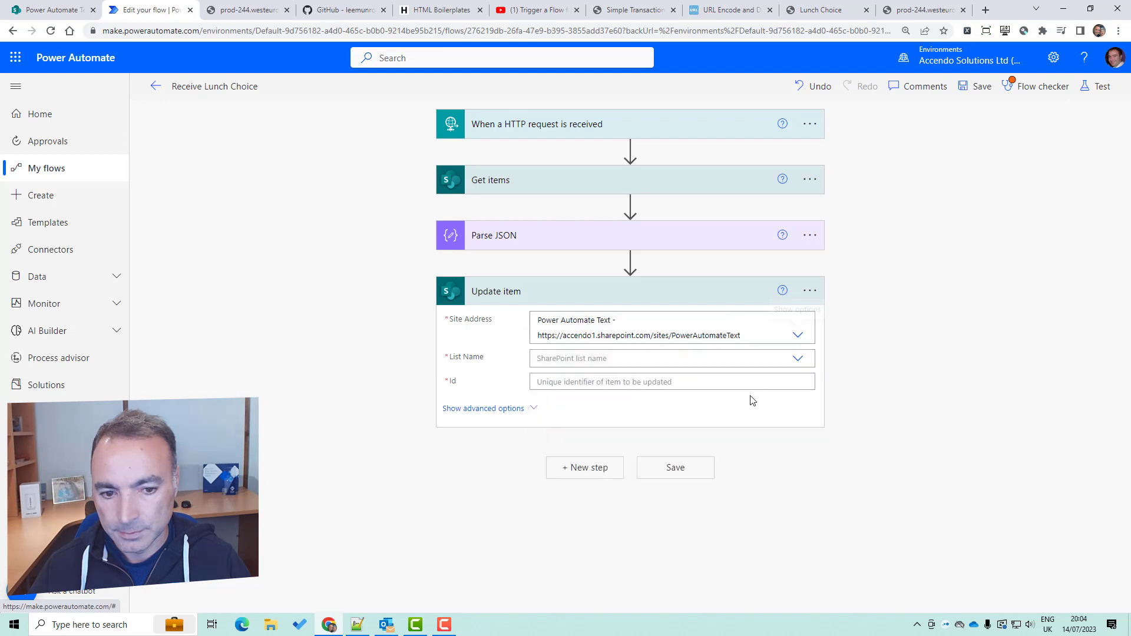
{"action": "left_click", "coordinate": [798, 358]}
{"action": "left_click_drag", "start_coordinate": [807, 389], "coordinate": [800, 465]}
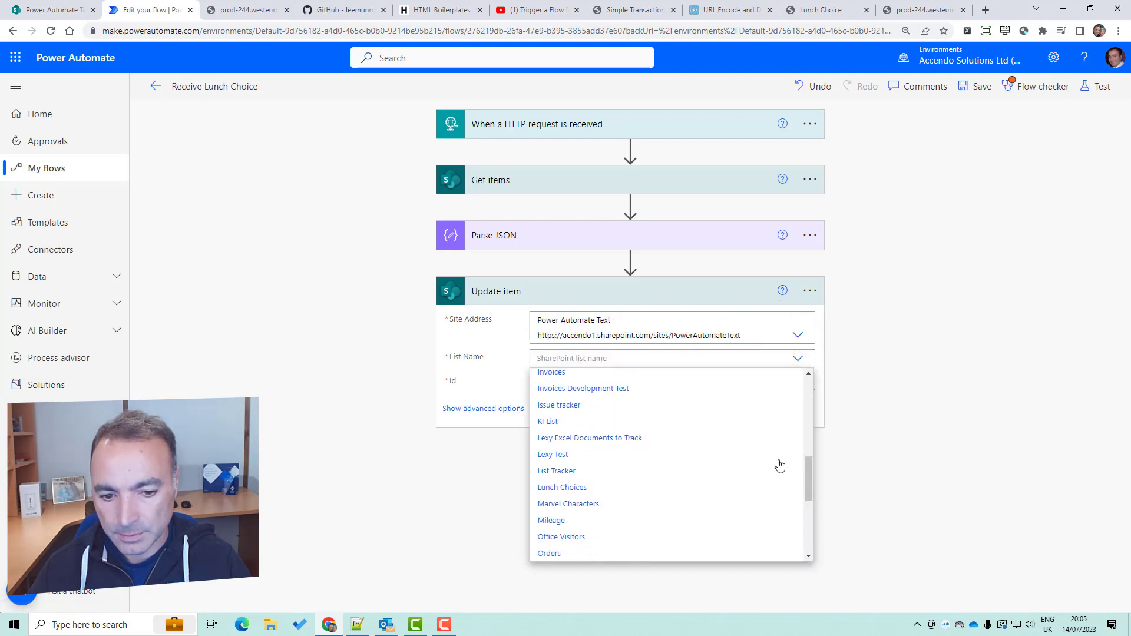
{"action": "left_click", "coordinate": [651, 491]}
- Set Update item Id to the Parse JSON ID and Sandwich Value to sandwichChoice
{"action": "left_click", "coordinate": [647, 382]}
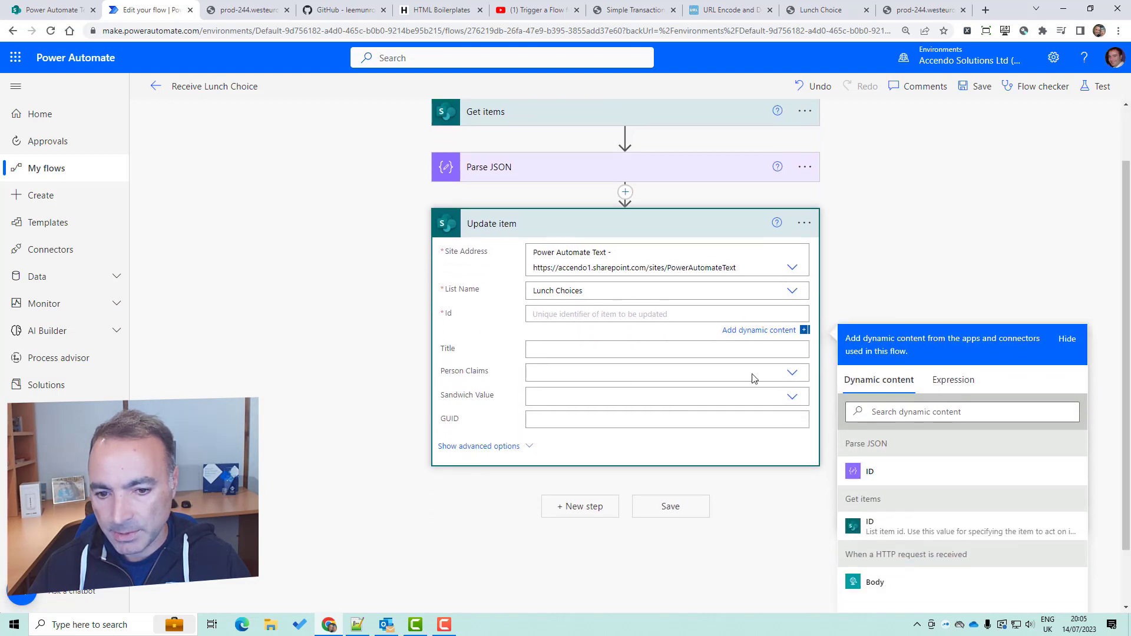
{"action": "left_click", "coordinate": [889, 472]}
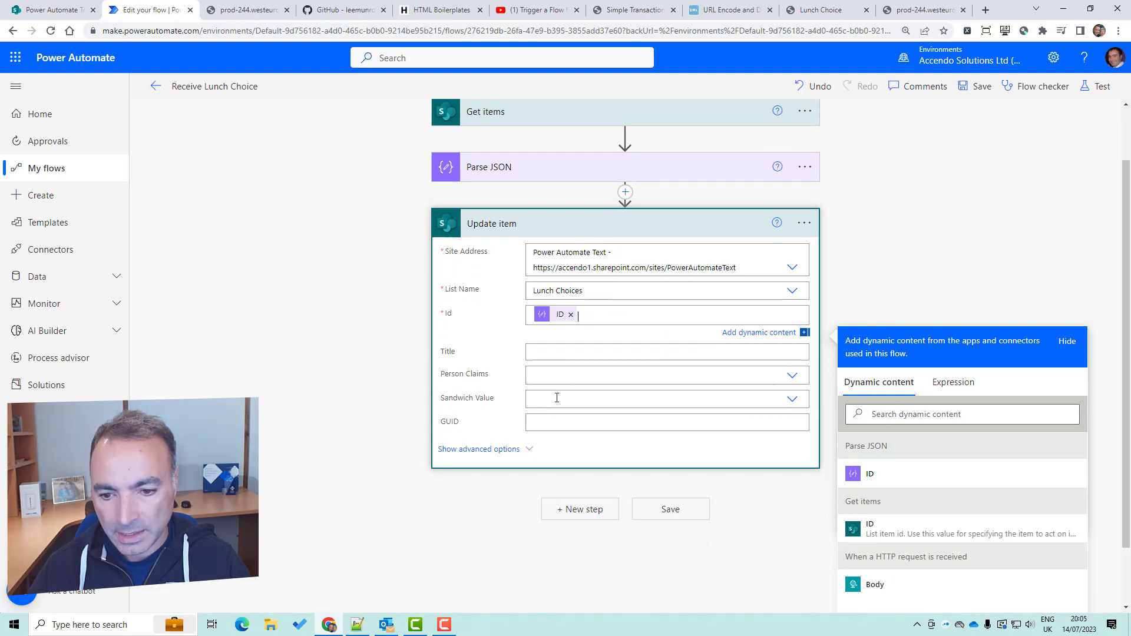
{"action": "left_click", "coordinate": [556, 398]}
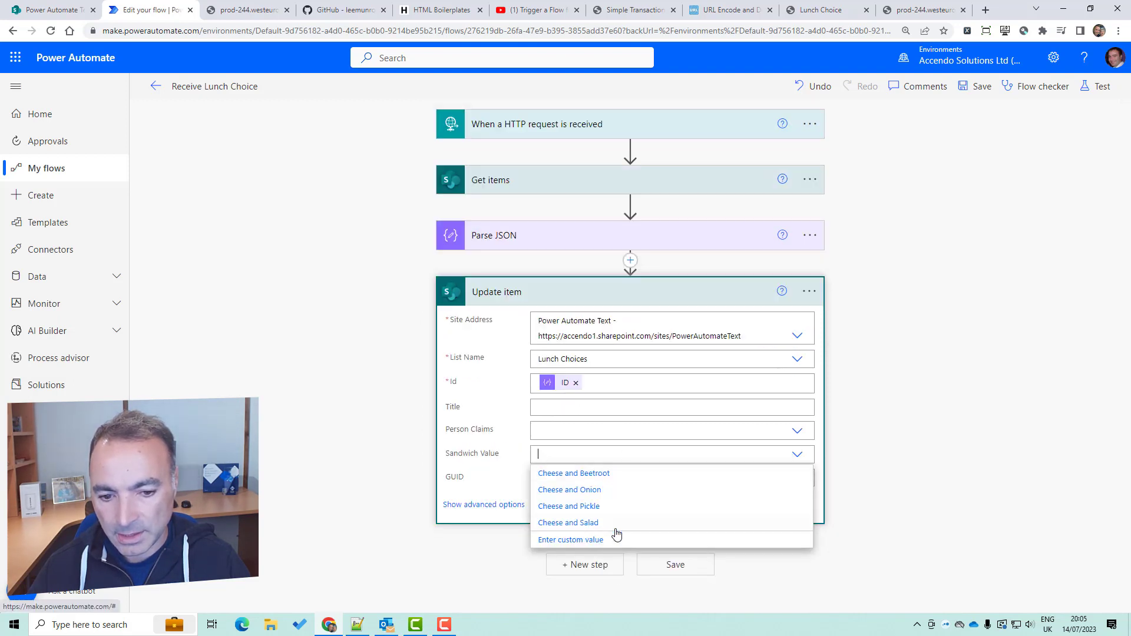
{"action": "left_click", "coordinate": [616, 537]}
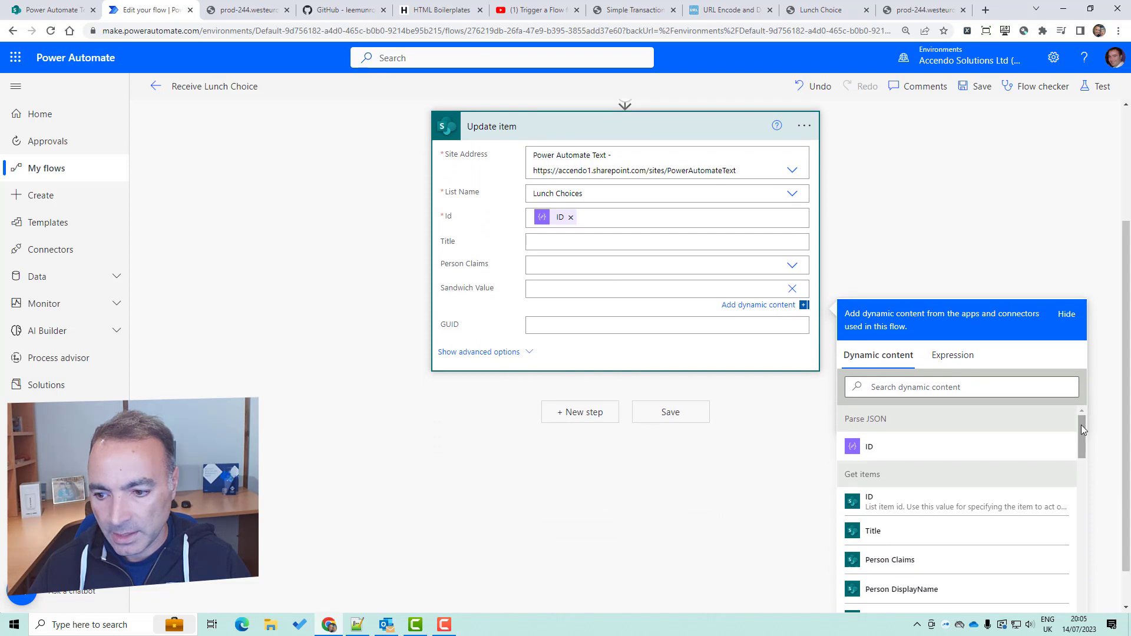
{"action": "left_click_drag", "start_coordinate": [1080, 425], "coordinate": [1082, 598]}
{"action": "left_click", "coordinate": [910, 600]}
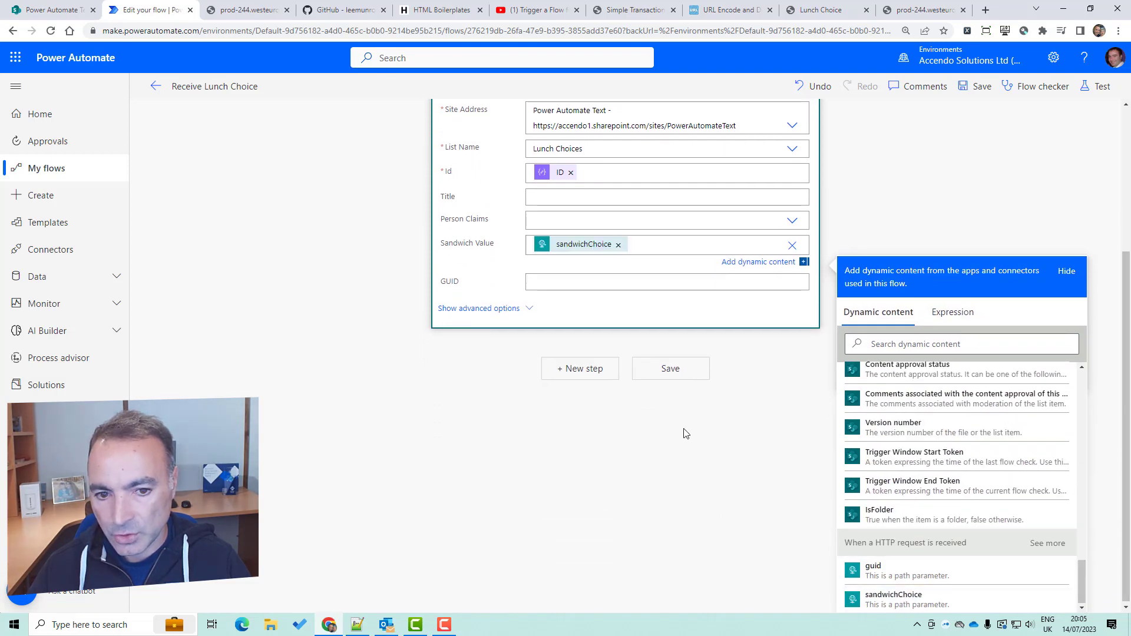
{"action": "scroll", "coordinate": [559, 218], "scroll_direction": "up", "scroll_amount": 2}
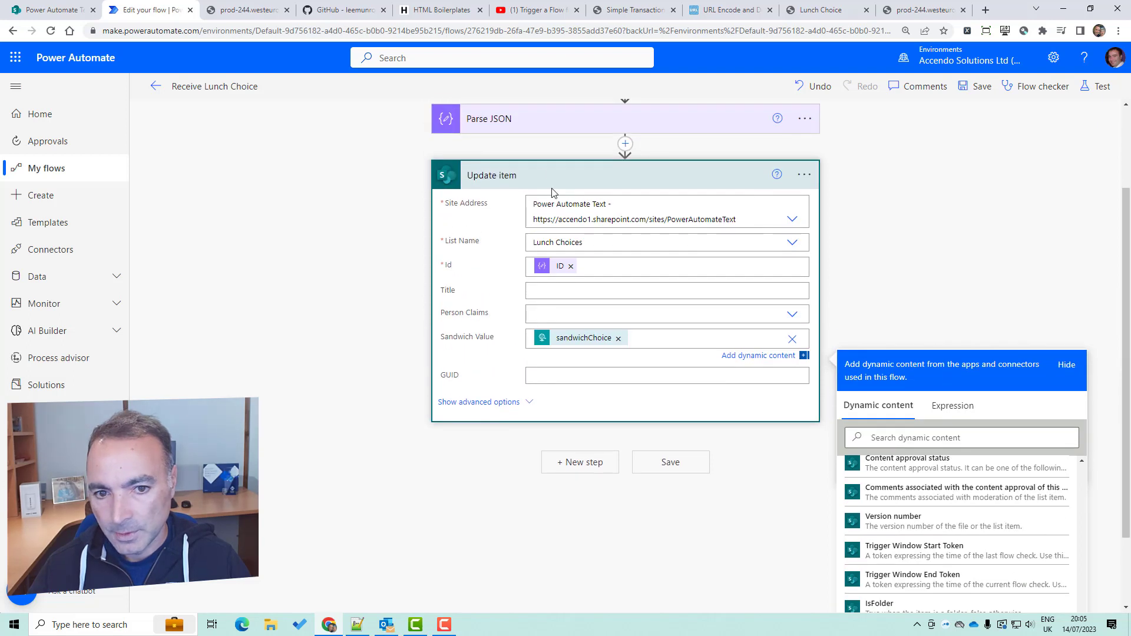
{"action": "left_click", "coordinate": [539, 175]}
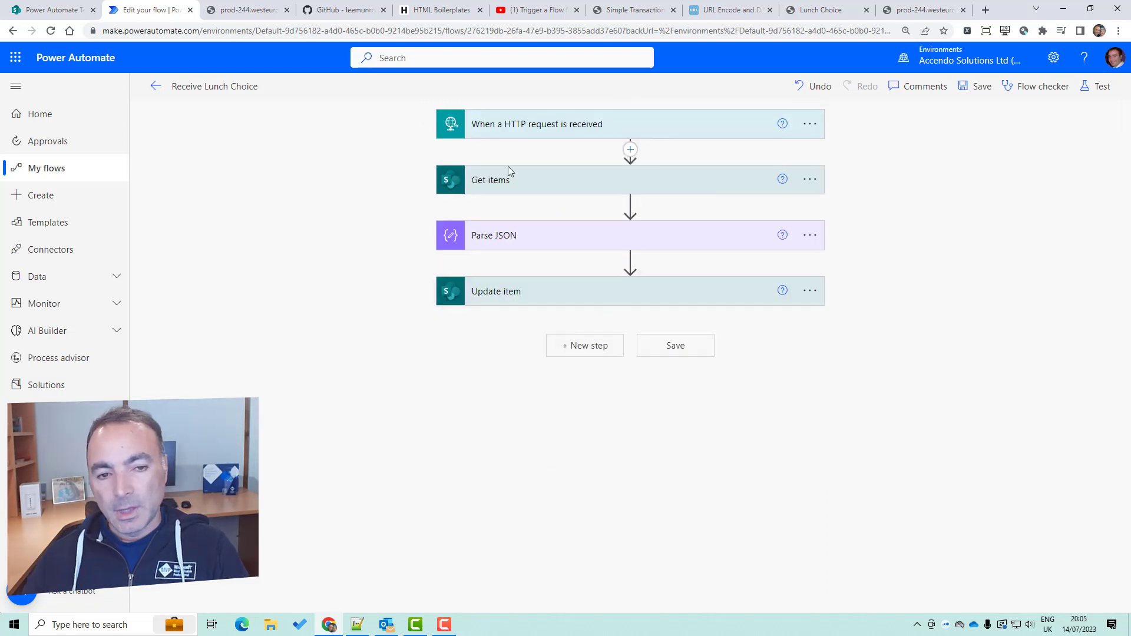
{"action": "left_click", "coordinate": [40, 10]}
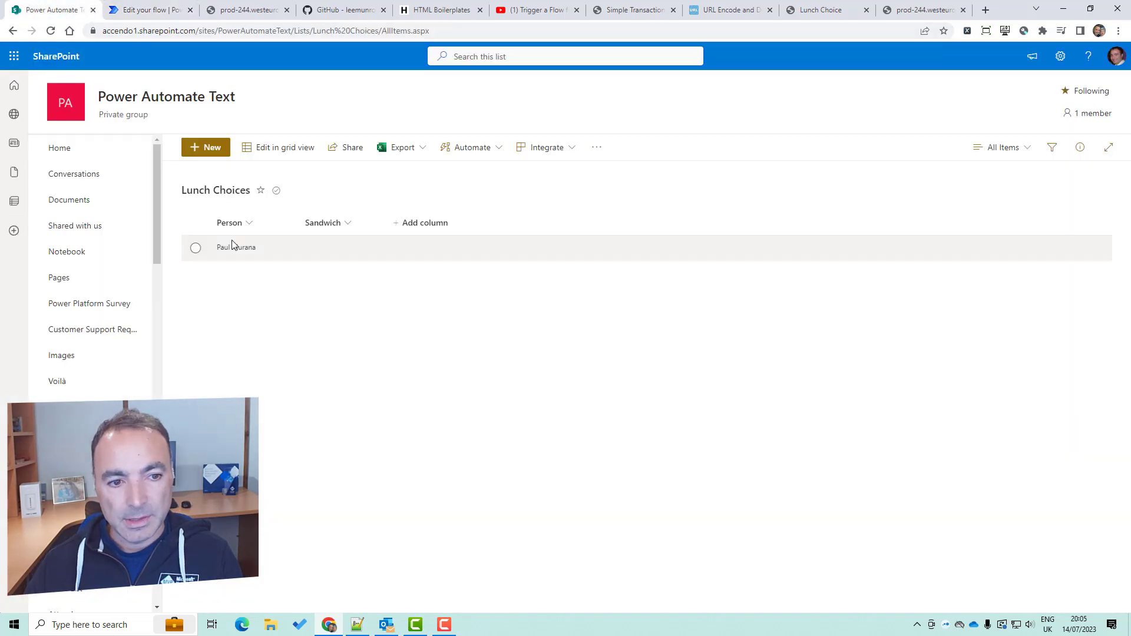
{"action": "left_click", "coordinate": [144, 10]}
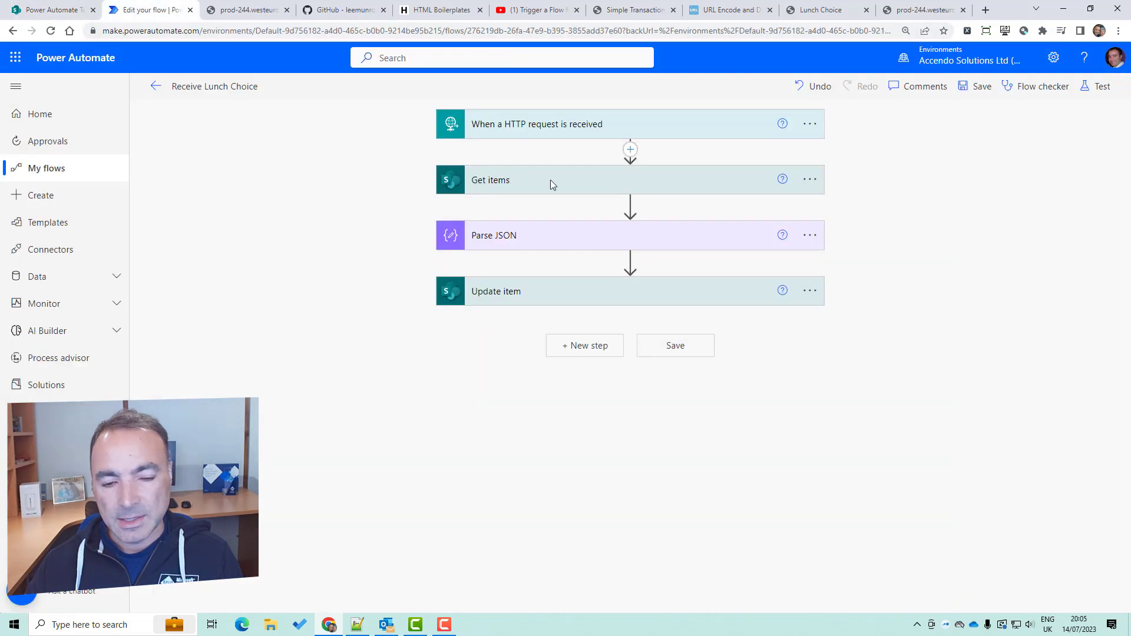
- Add a Response step after Update item with header Content-Type set to text/html
{"action": "left_click", "coordinate": [589, 346]}
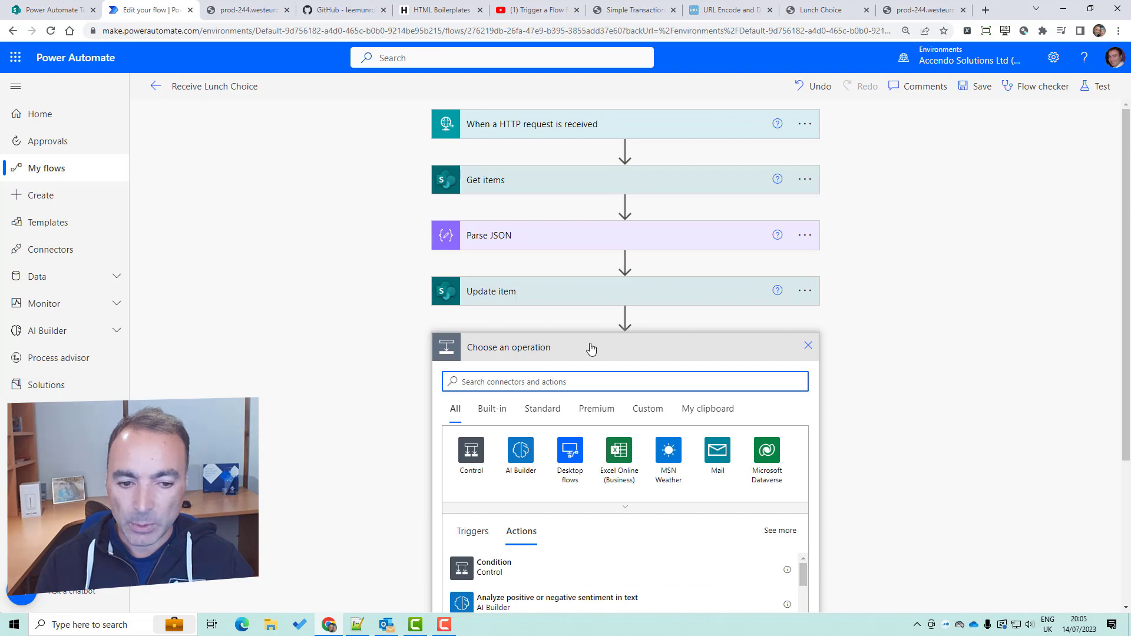
{"action": "type", "text": "response"}
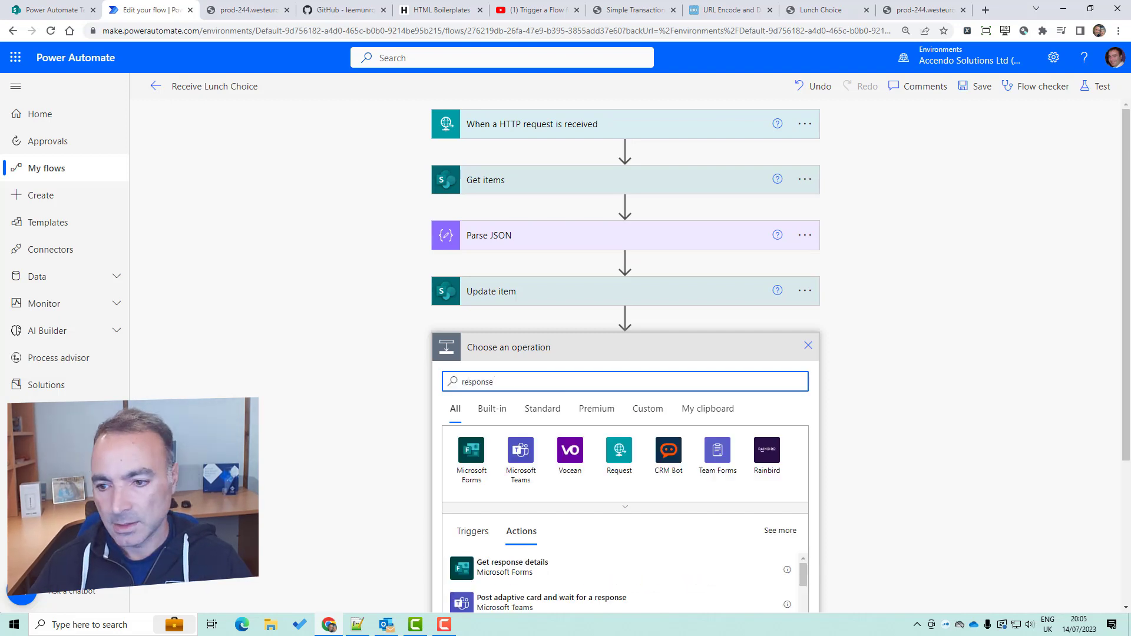
{"action": "scroll", "coordinate": [530, 412], "scroll_direction": "down", "scroll_amount": 3}
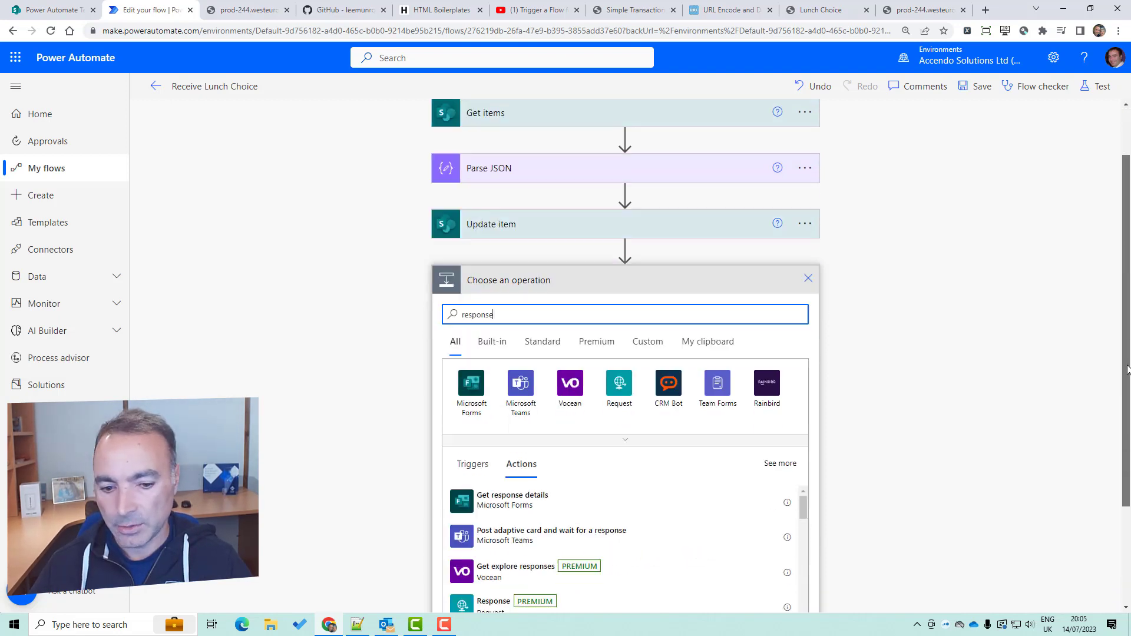
{"action": "left_click", "coordinate": [511, 468]}
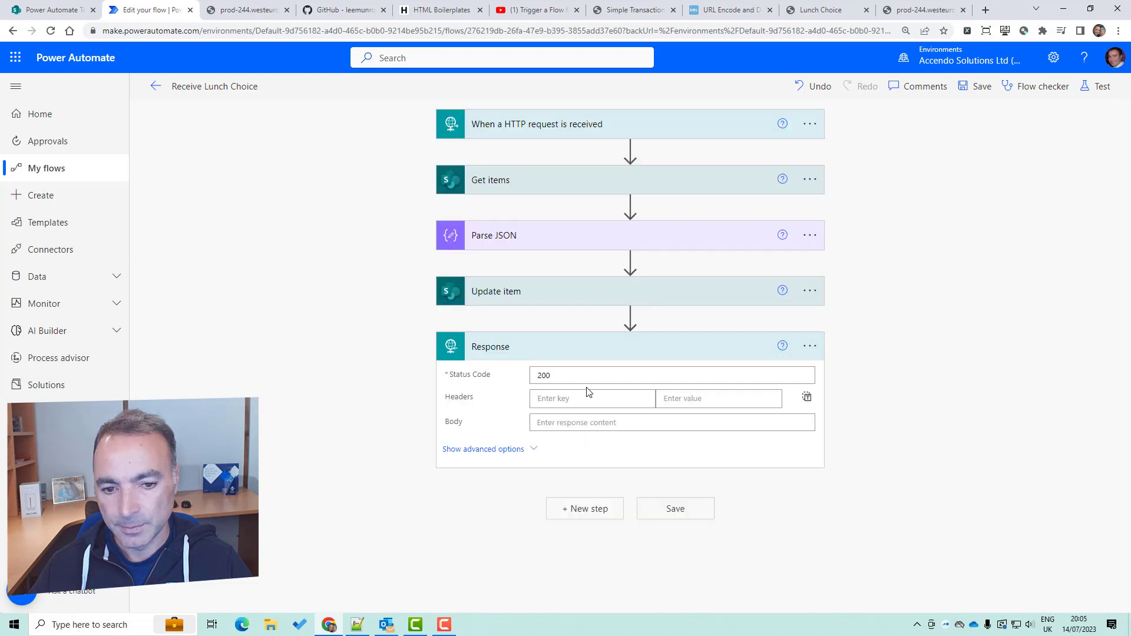
{"action": "left_click", "coordinate": [570, 398]}
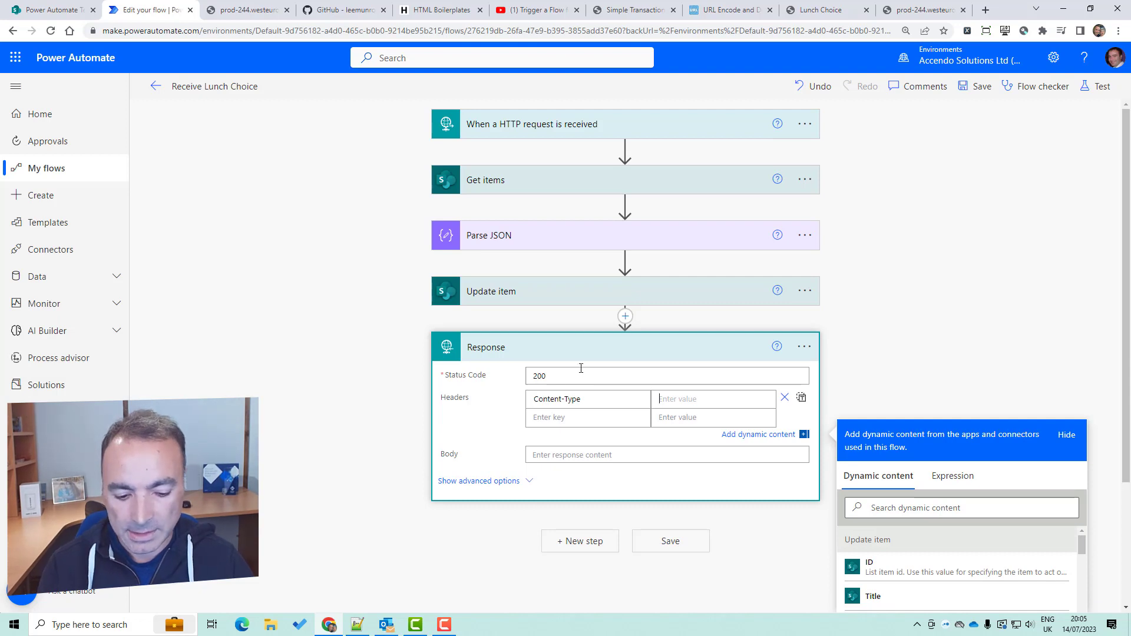
{"action": "type", "text": "text/html"}
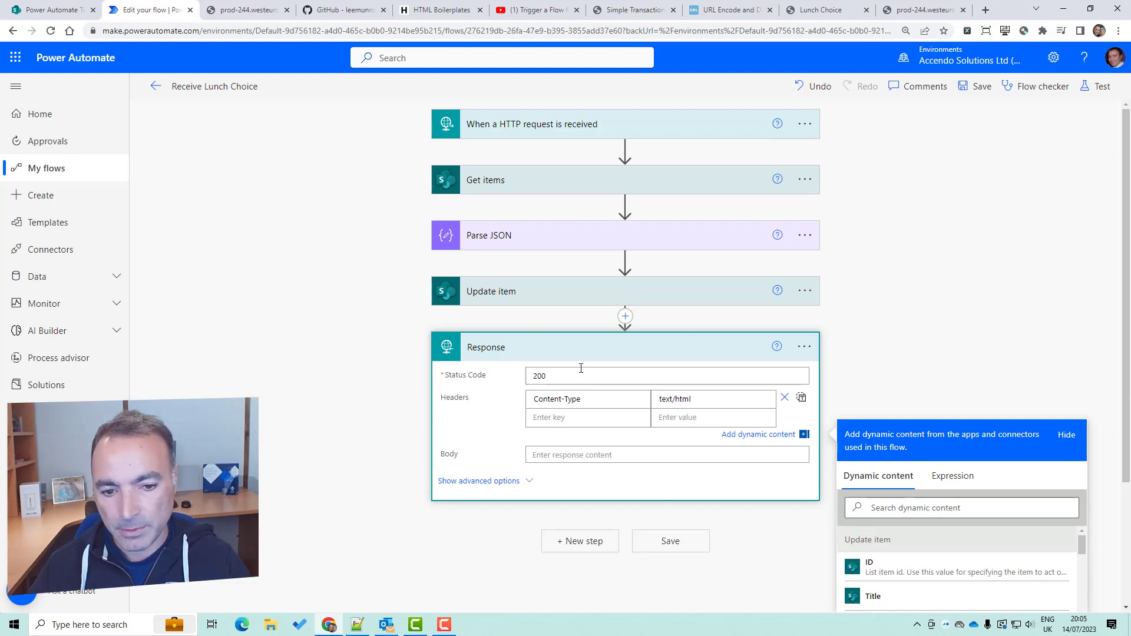
{"action": "left_click", "coordinate": [442, 10]}
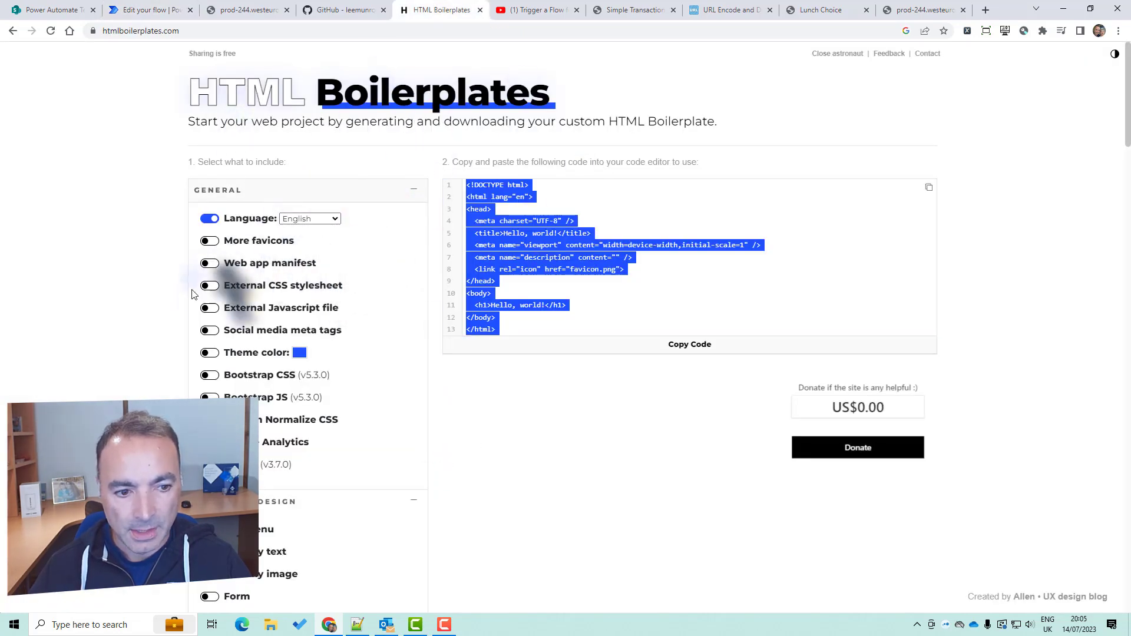
- Enable Bootstrap CSS and copy the generated HTML boilerplate code
{"action": "left_click", "coordinate": [209, 376]}
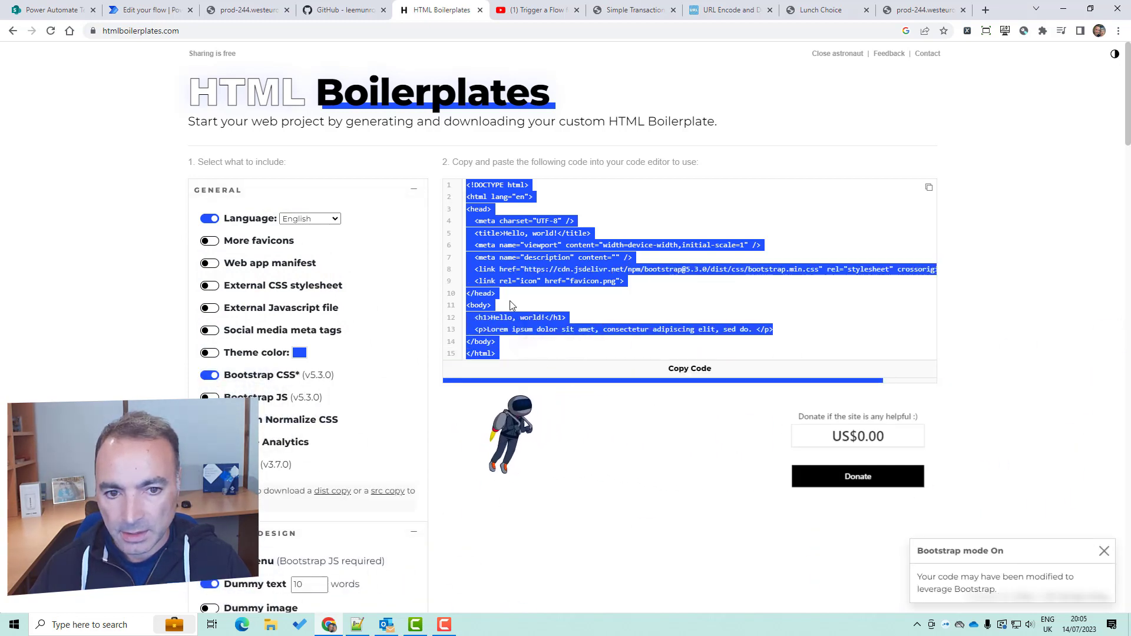
{"action": "left_click", "coordinate": [668, 370]}
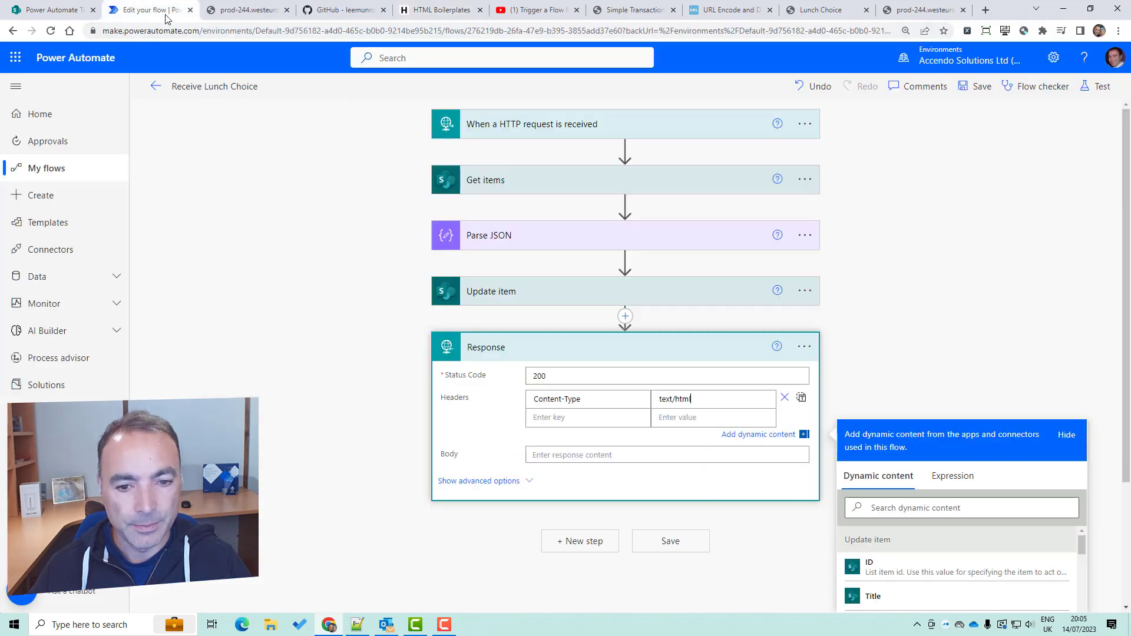
- Paste the boilerplate into the Response body and make the heading 'Hello' plus Person DisplayName
{"action": "key", "text": "ctrl+2"}
{"action": "left_click", "coordinate": [566, 456]}
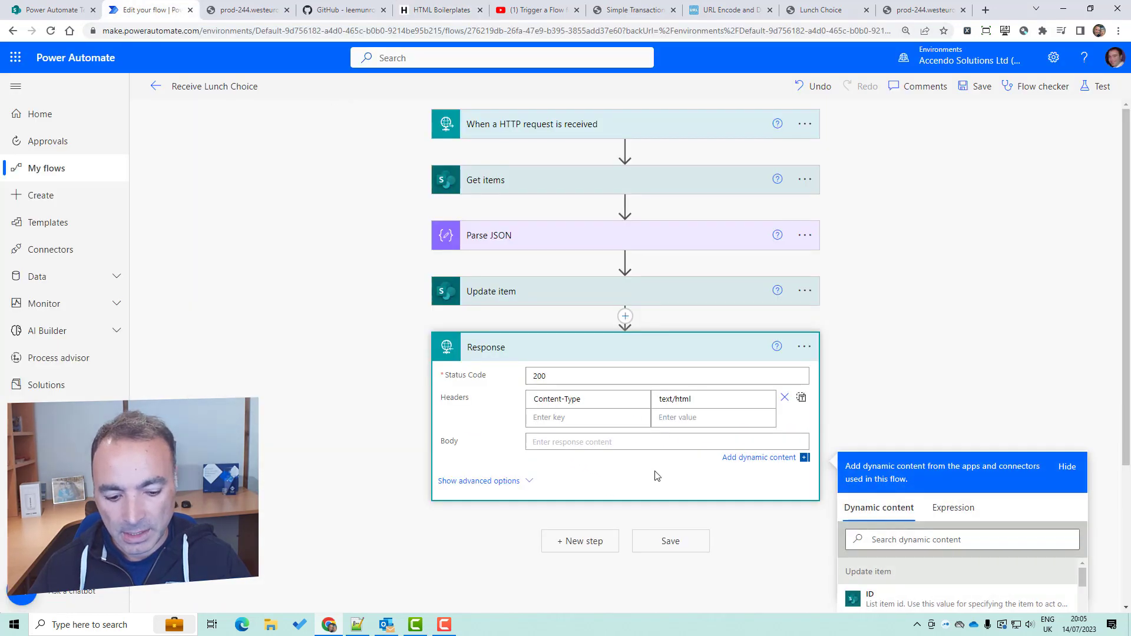
{"action": "key", "text": "ctrl+v"}
{"action": "scroll", "coordinate": [659, 430], "scroll_direction": "down", "scroll_amount": 4}
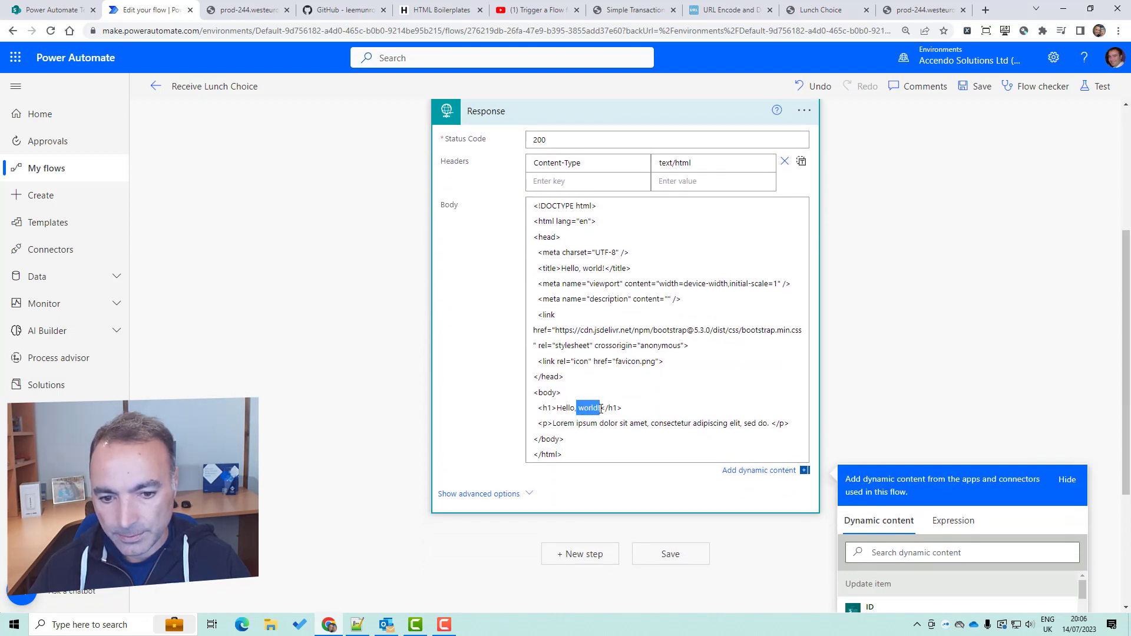
{"action": "key", "text": "BackSpace"}
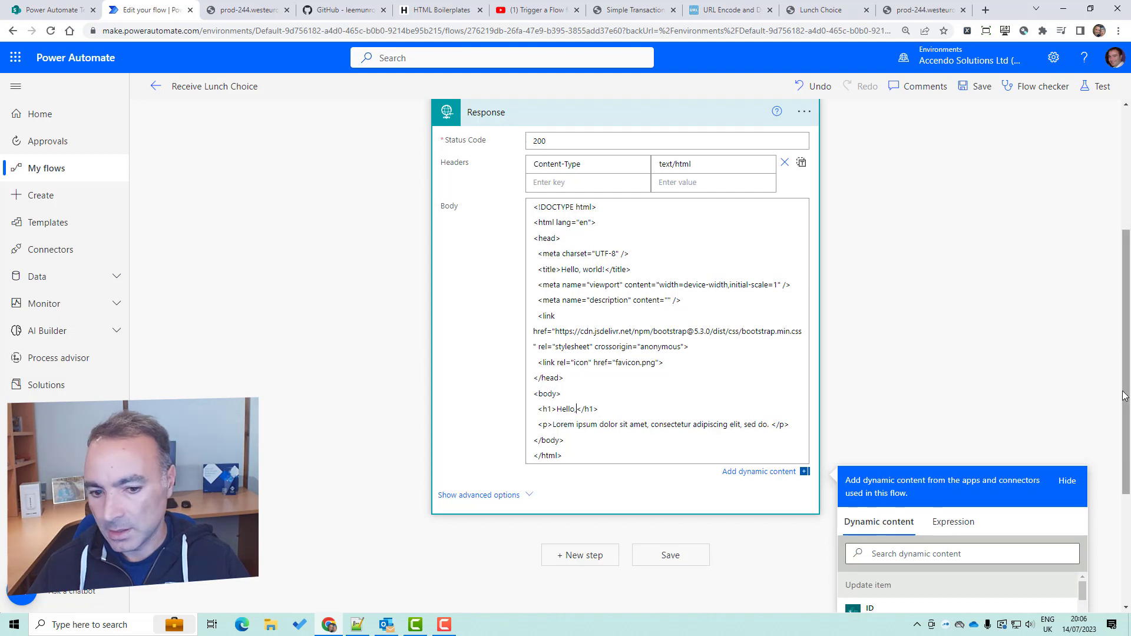
{"action": "key", "text": "BackSpace"}
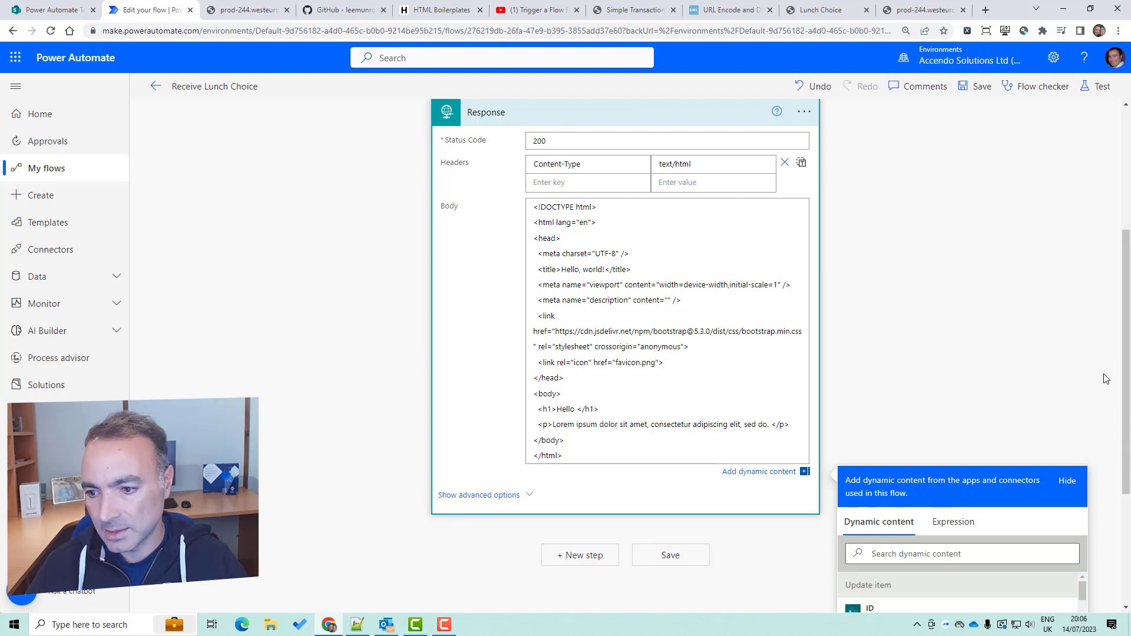
{"action": "scroll", "coordinate": [1036, 459], "scroll_direction": "down", "scroll_amount": 3}
{"action": "left_click", "coordinate": [949, 525]}
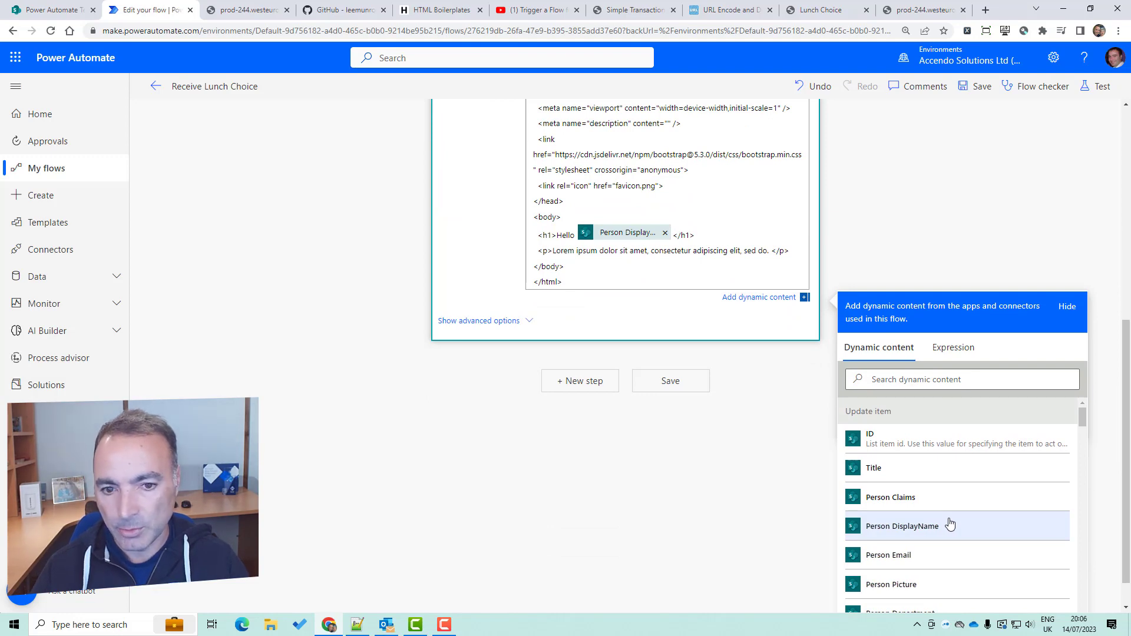
- Select the Lorem ipsum placeholder paragraph text in the body
{"action": "scroll", "coordinate": [1112, 231], "scroll_direction": "up", "scroll_amount": 3}
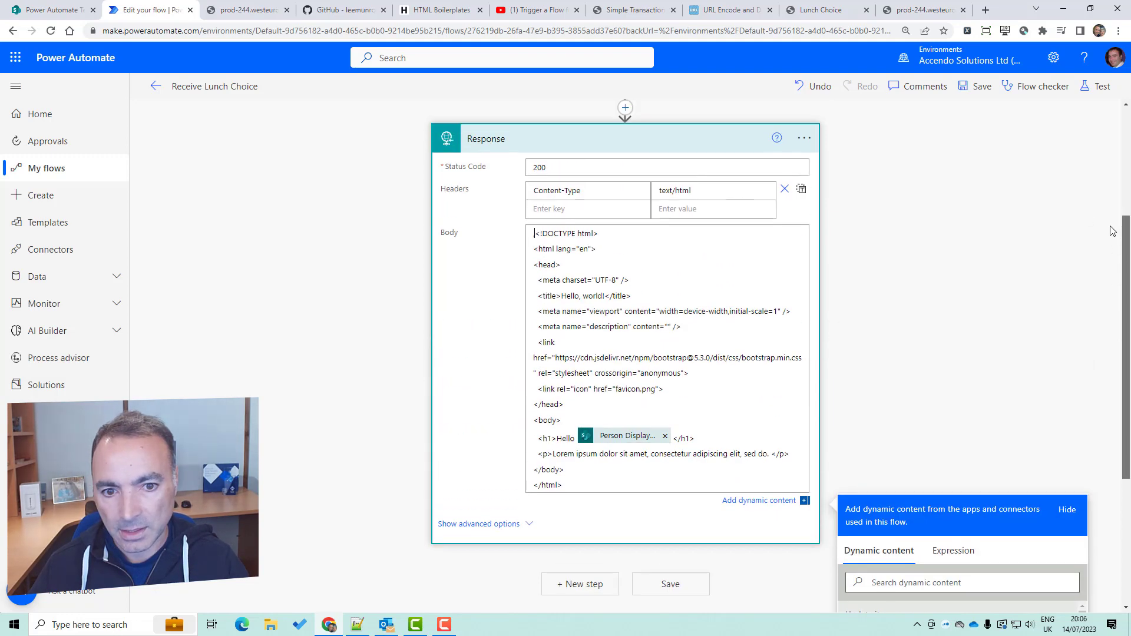
{"action": "left_click", "coordinate": [671, 446]}
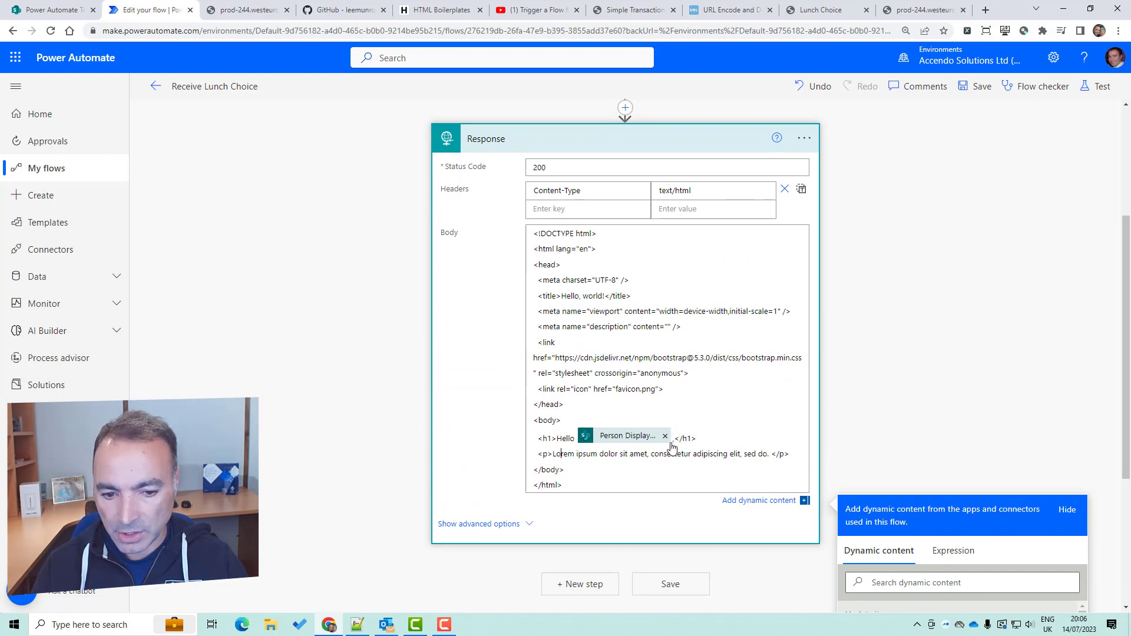
{"action": "key", "text": "Home"}
{"action": "key", "text": "shift+Right"}
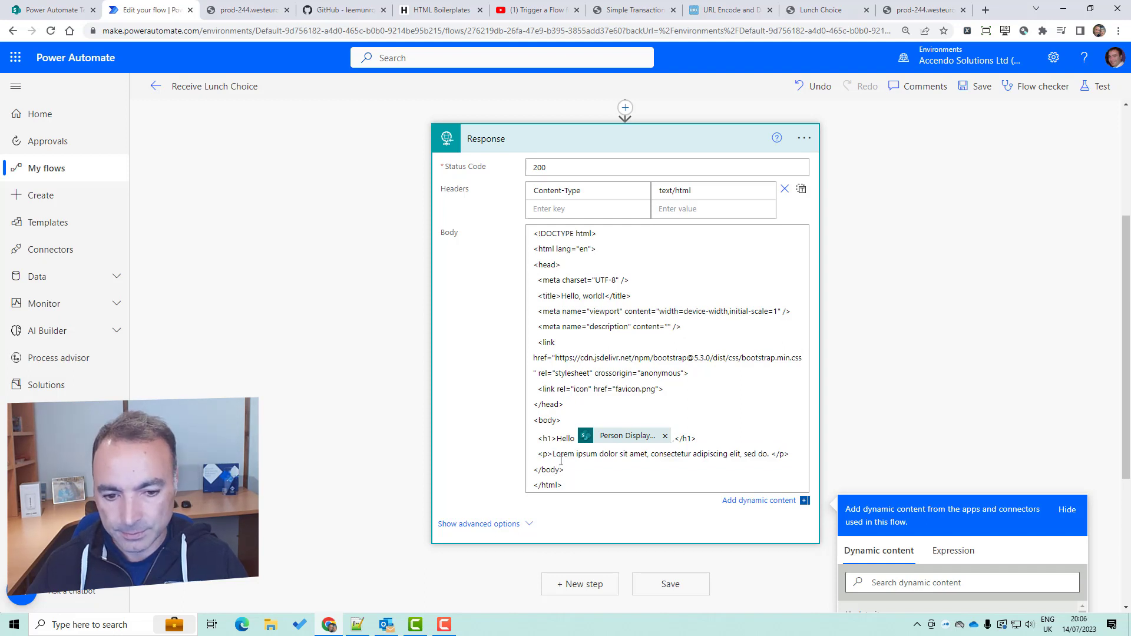
{"action": "left_click_drag", "start_coordinate": [559, 457], "coordinate": [766, 455]}
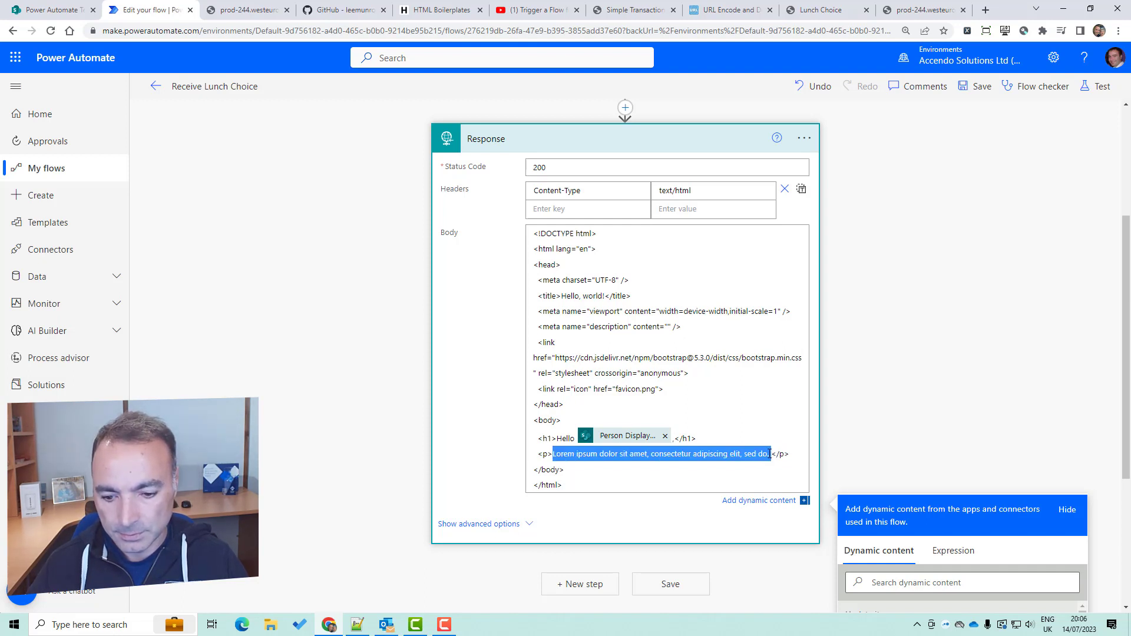
- Replace the lorem ipsum paragraph with a thank-you line that inserts the sandwichChoice value
{"action": "key", "text": "BackSpace"}
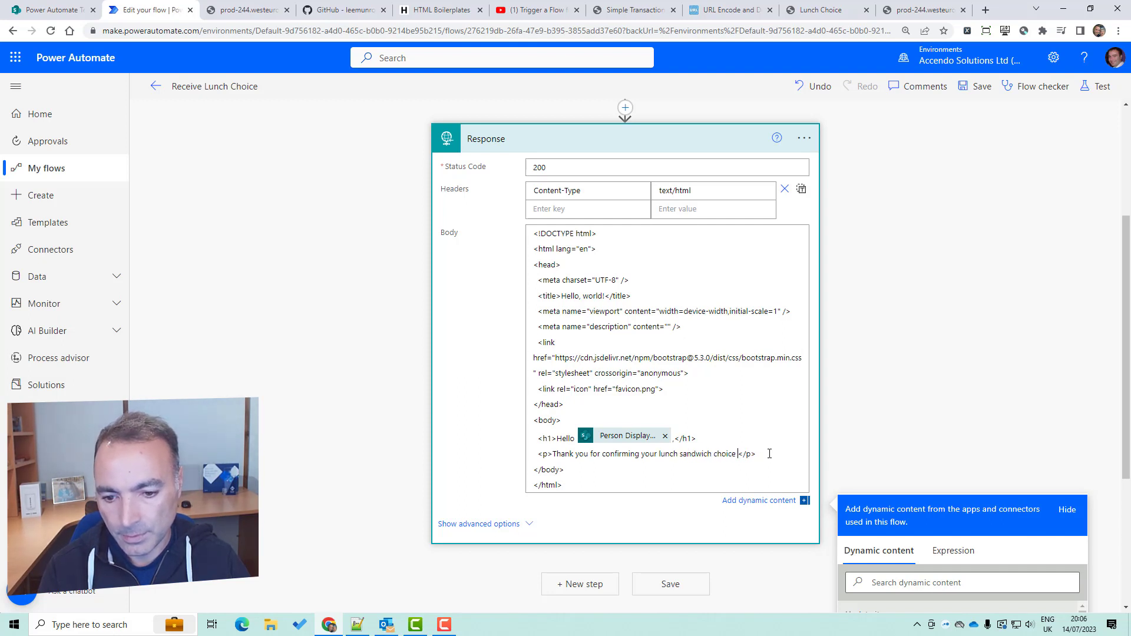
{"action": "type", "text": ":"}
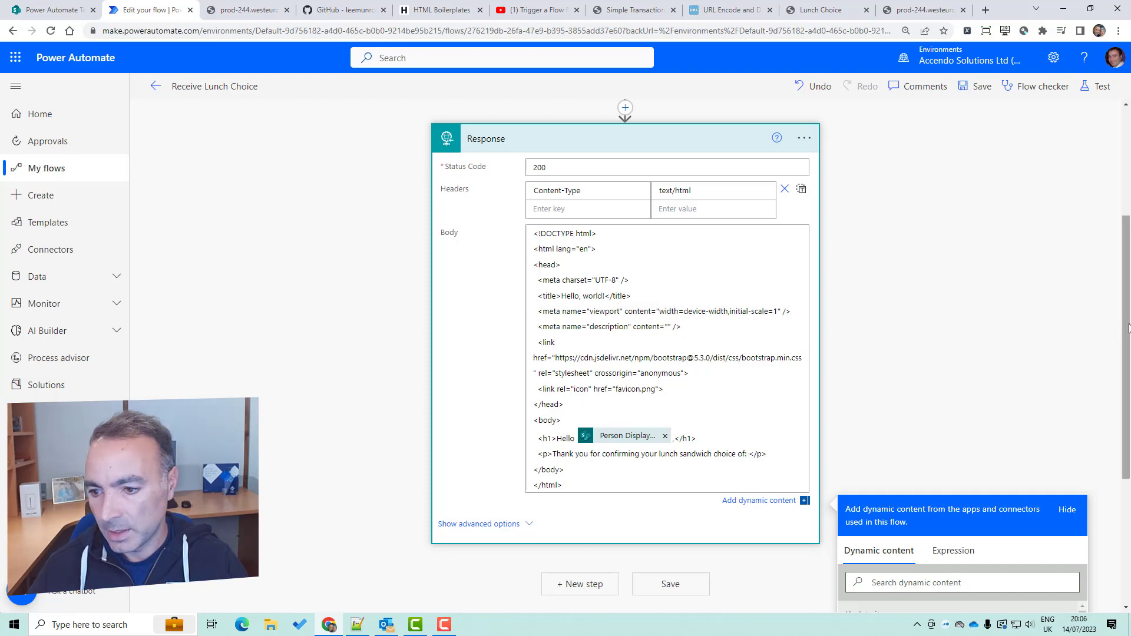
{"action": "scroll", "coordinate": [1119, 330], "scroll_direction": "down", "scroll_amount": 5}
{"action": "scroll", "coordinate": [1088, 600], "scroll_direction": "down", "scroll_amount": 5}
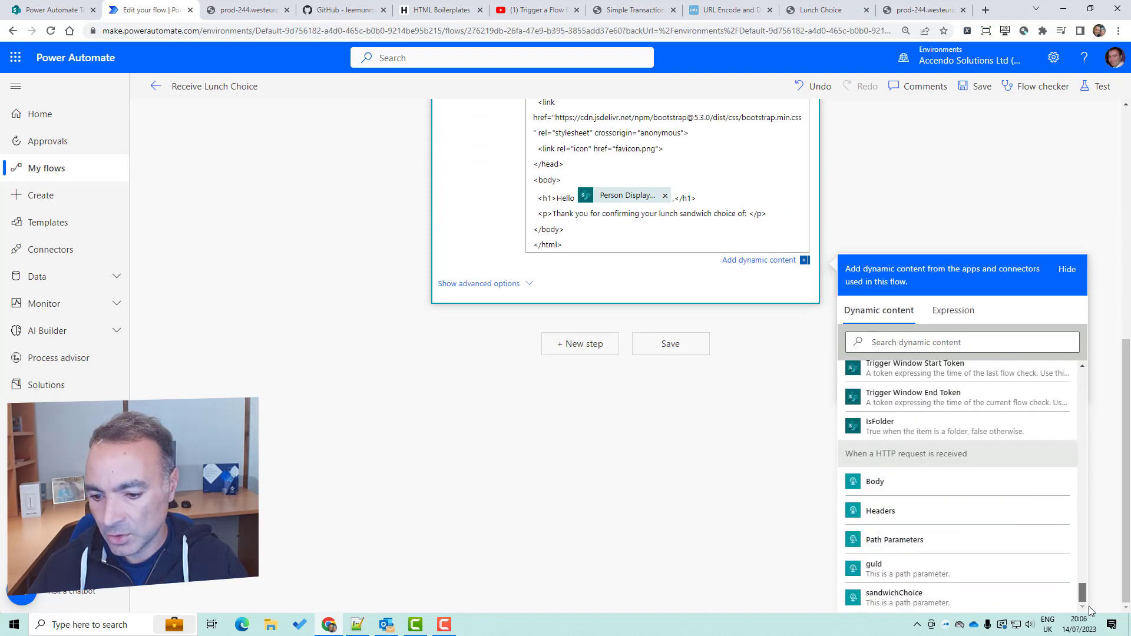
{"action": "left_click", "coordinate": [1035, 601]}
{"action": "key", "text": "BackSpace"}
{"action": "left_click", "coordinate": [749, 213]}
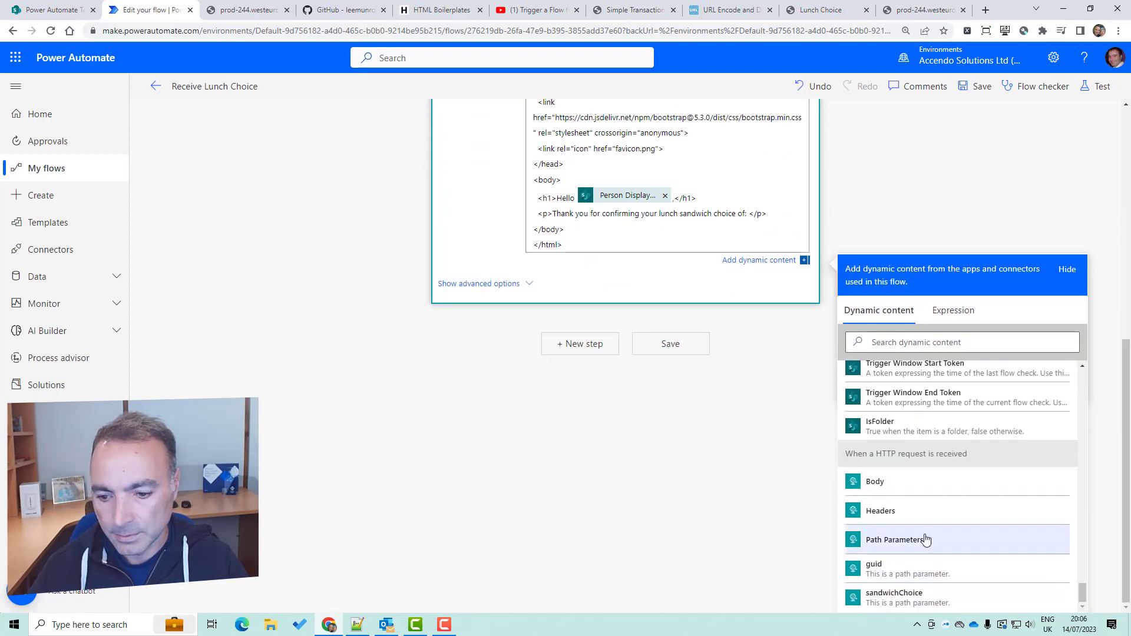
{"action": "left_click", "coordinate": [952, 604]}
- End the sentence with '. We will deliver it to your desk when the van arrives.' and save the flow
{"action": "scroll", "coordinate": [647, 361], "scroll_direction": "up", "scroll_amount": 2}
{"action": "type", "text": ". We will deliver it to your desk when the van arrives"}
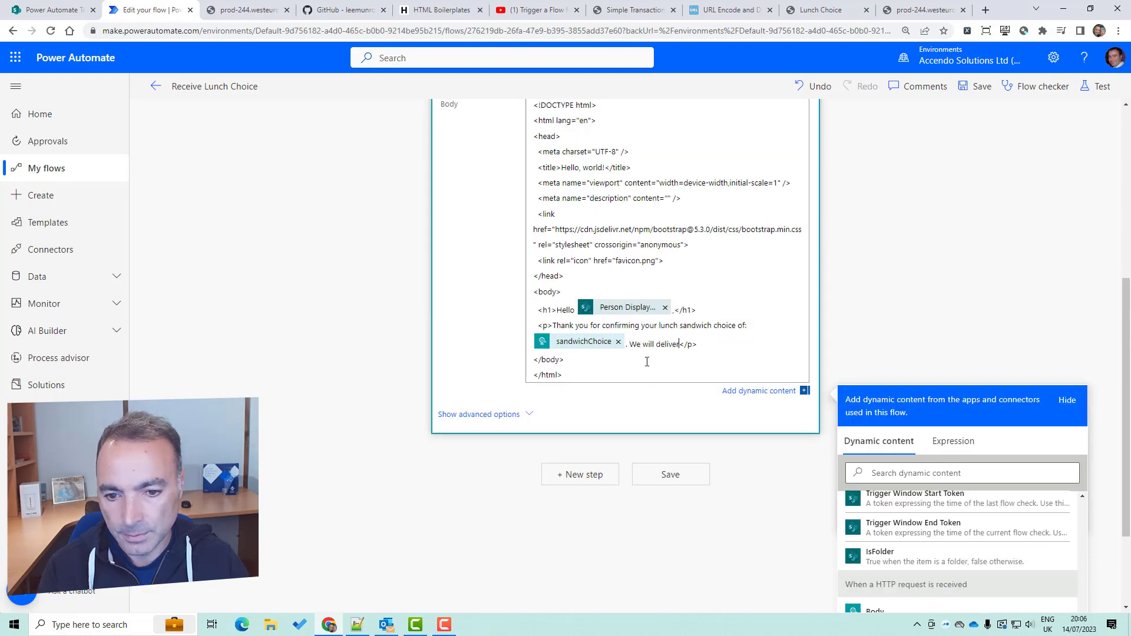
{"action": "type", "text": "."}
{"action": "scroll", "coordinate": [753, 391], "scroll_direction": "up", "scroll_amount": 2}
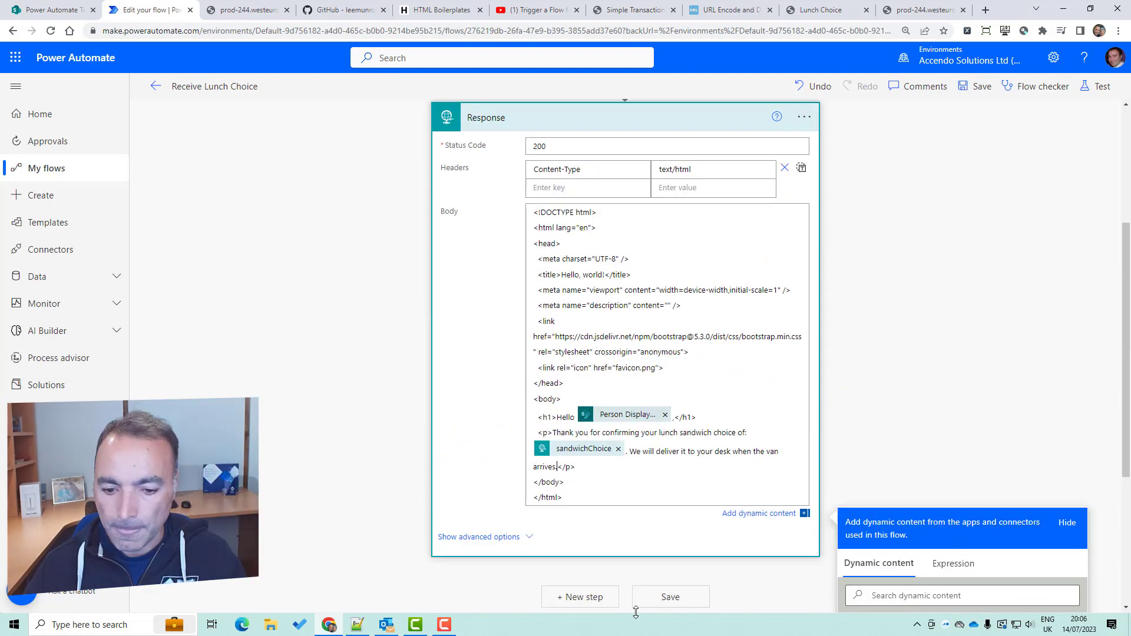
{"action": "left_click", "coordinate": [645, 600]}
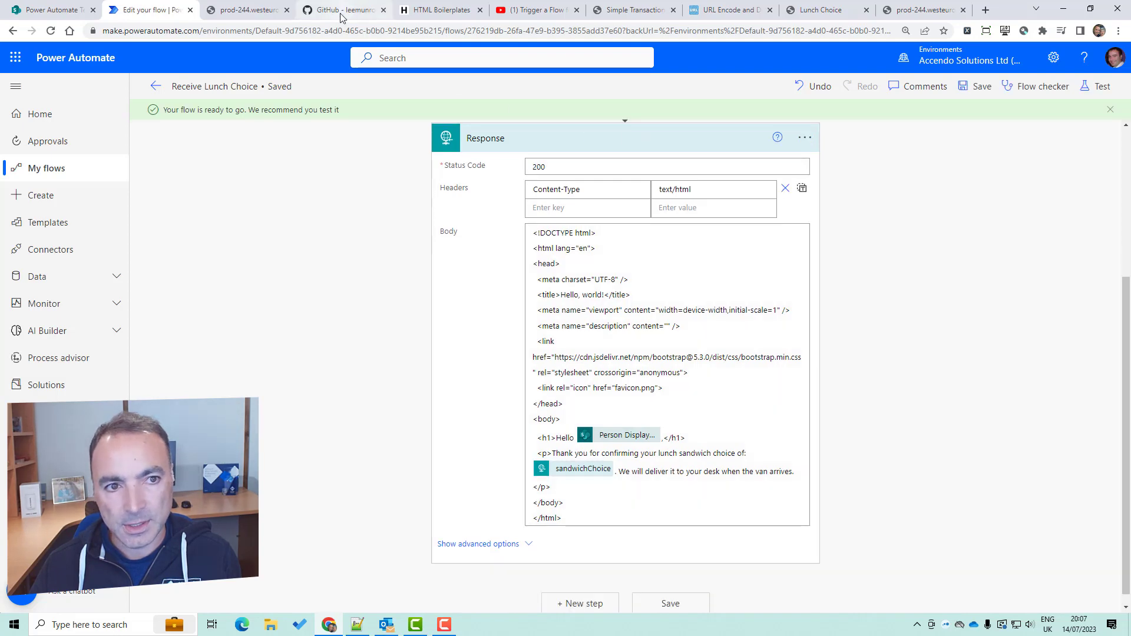
- Check the HTML Boilerplates page, flow editor, earlier response page and SharePoint list before returning to Outlook
{"action": "left_click", "coordinate": [437, 10]}
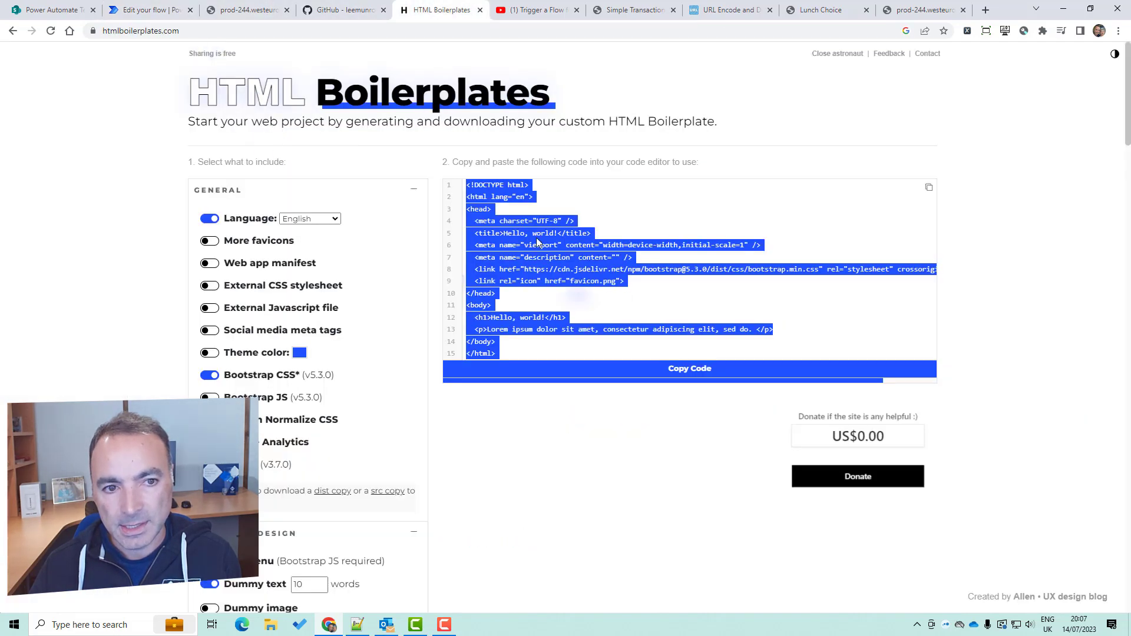
{"action": "left_click", "coordinate": [157, 12]}
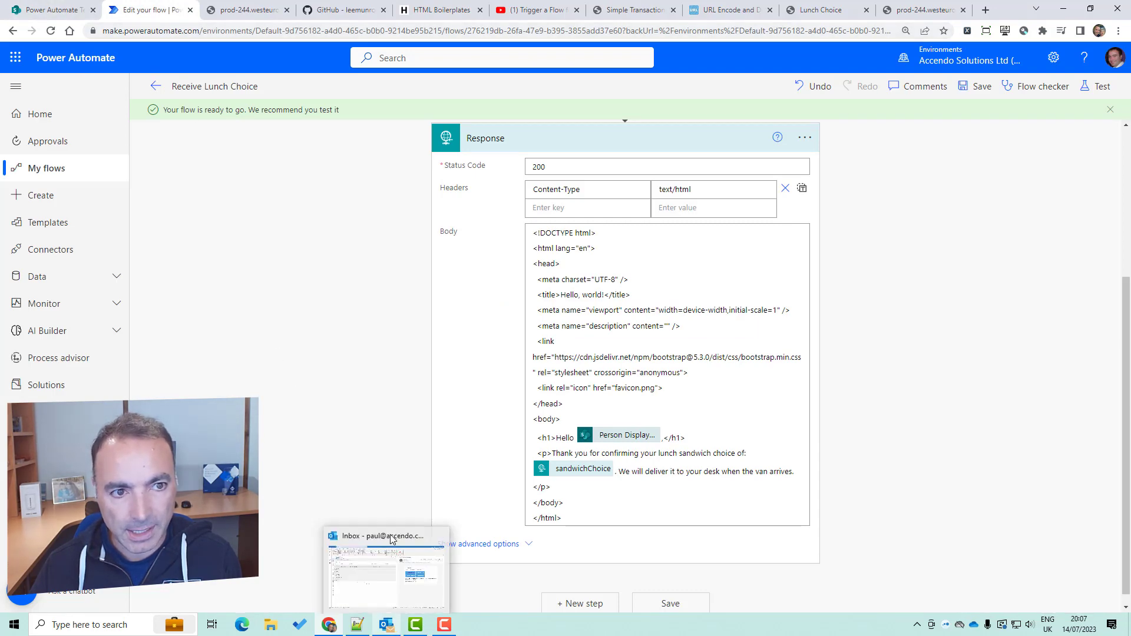
{"action": "left_click", "coordinate": [246, 6]}
{"action": "left_click", "coordinate": [287, 10]}
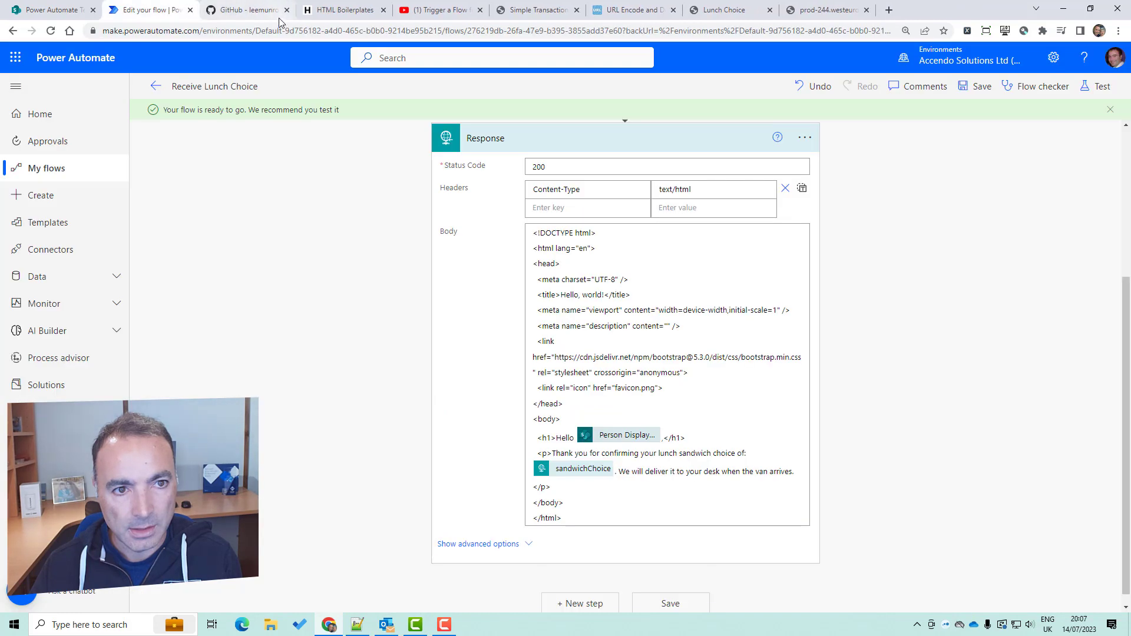
{"action": "left_click", "coordinate": [47, 7]}
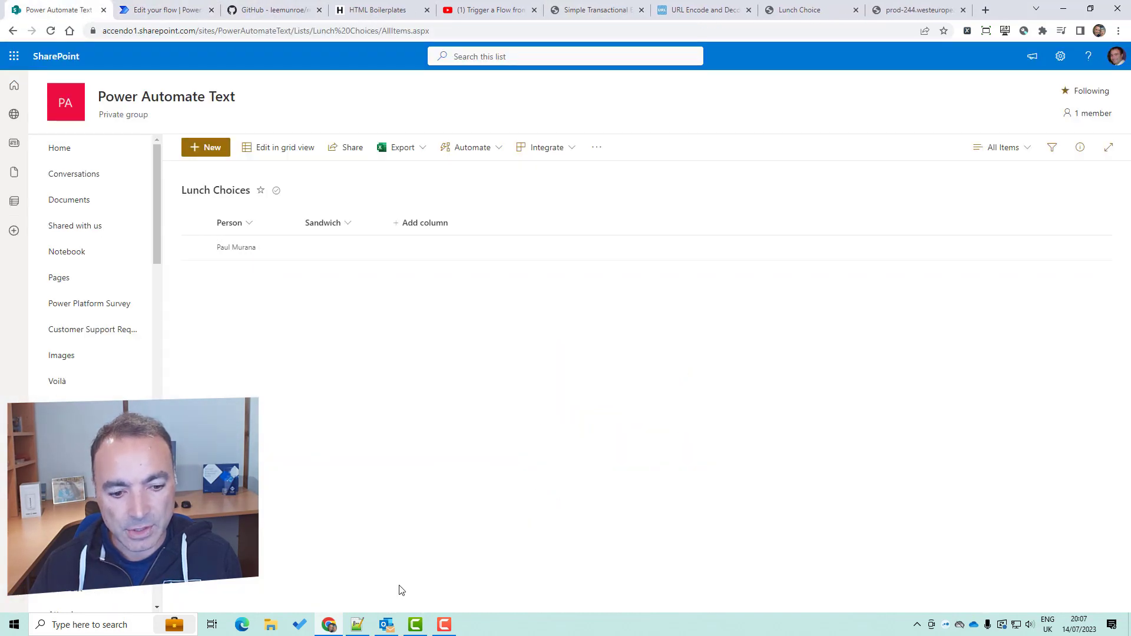
{"action": "left_click", "coordinate": [386, 625]}
- Pick Cheese and Beetroot in the 'Lunch choice for today' email and review the personalised confirmation page
{"action": "left_click", "coordinate": [261, 205]}
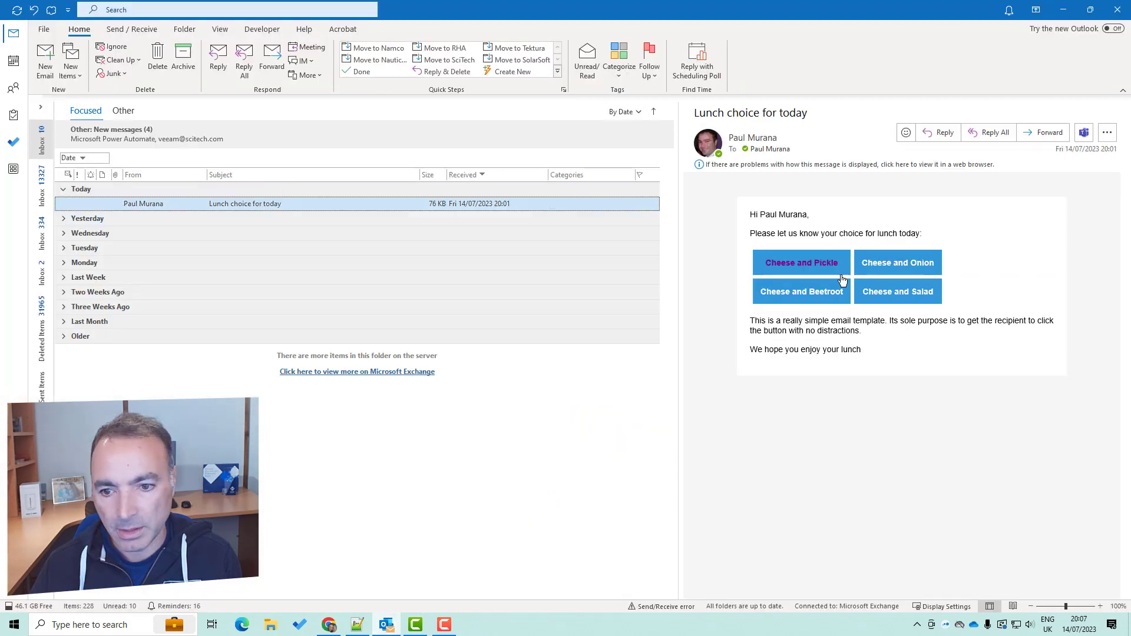
{"action": "left_click", "coordinate": [795, 293]}
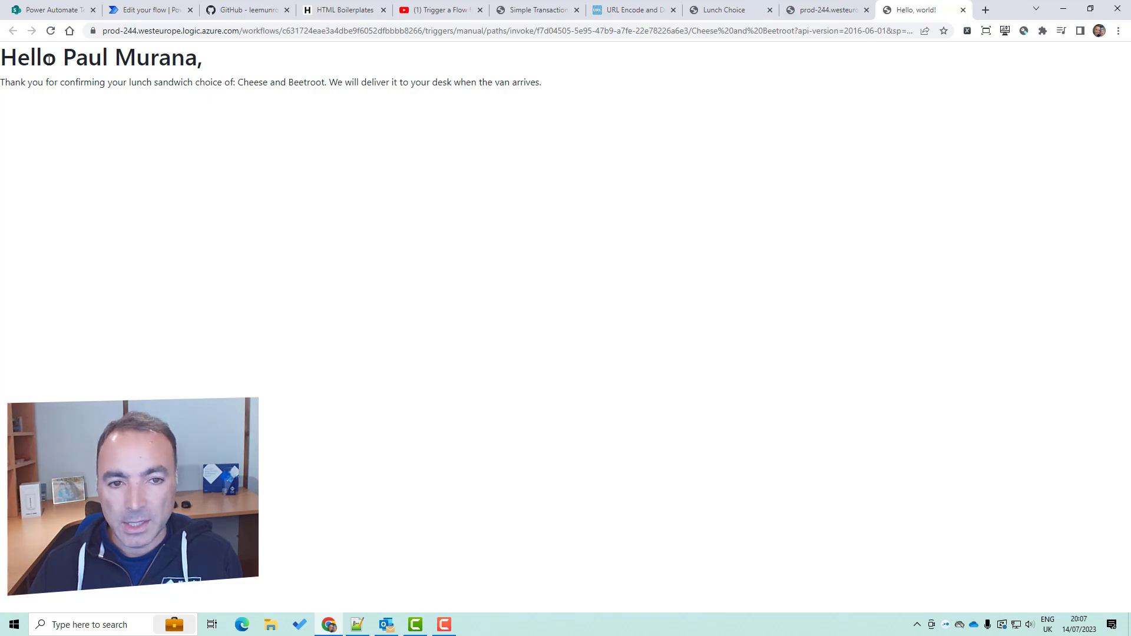
{"action": "left_click_drag", "start_coordinate": [49, 59], "coordinate": [561, 93]}
{"action": "left_click", "coordinate": [547, 75]}
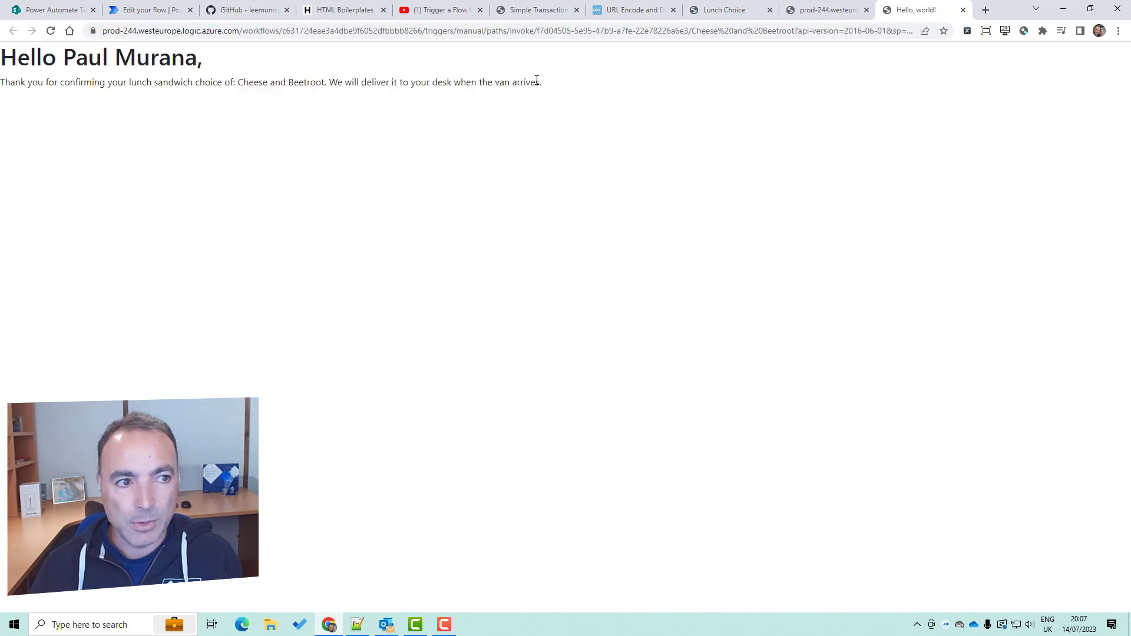
{"action": "left_click", "coordinate": [52, 10]}
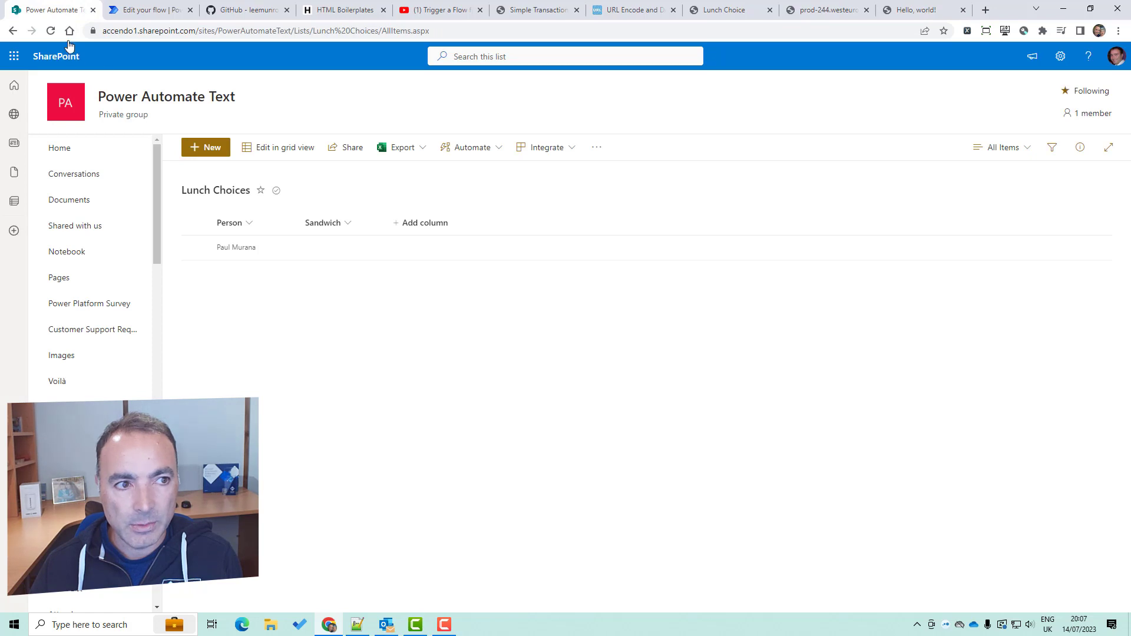
- Reload the Lunch Choices list, pick Cheese and Salad in the email, then reload to confirm it updated
{"action": "left_click", "coordinate": [51, 31]}
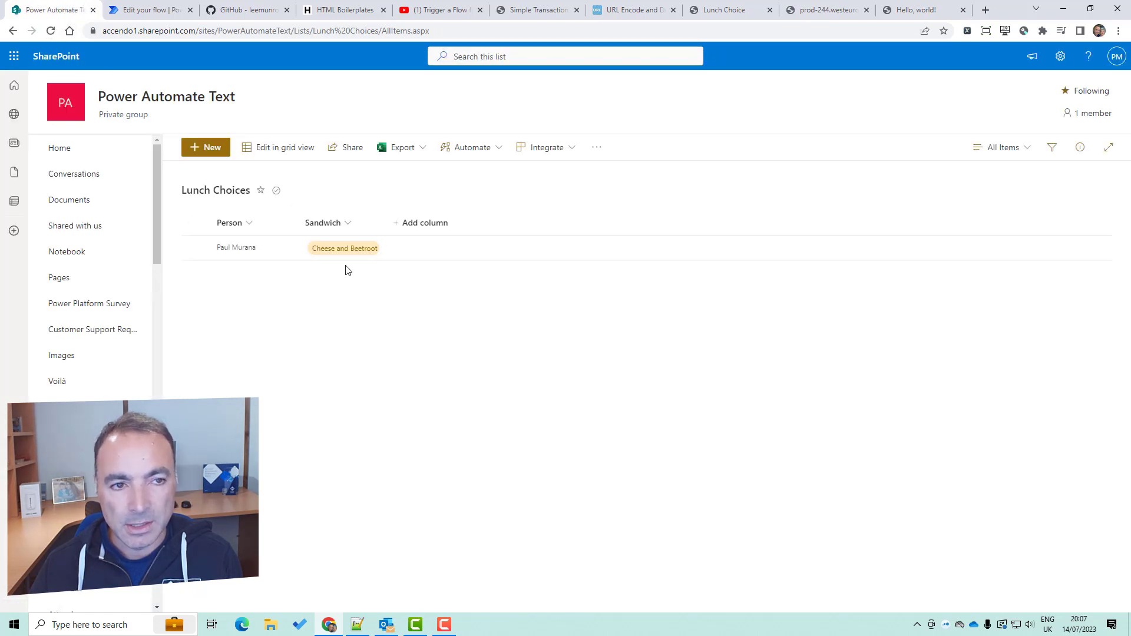
{"action": "key", "text": "alt+Tab"}
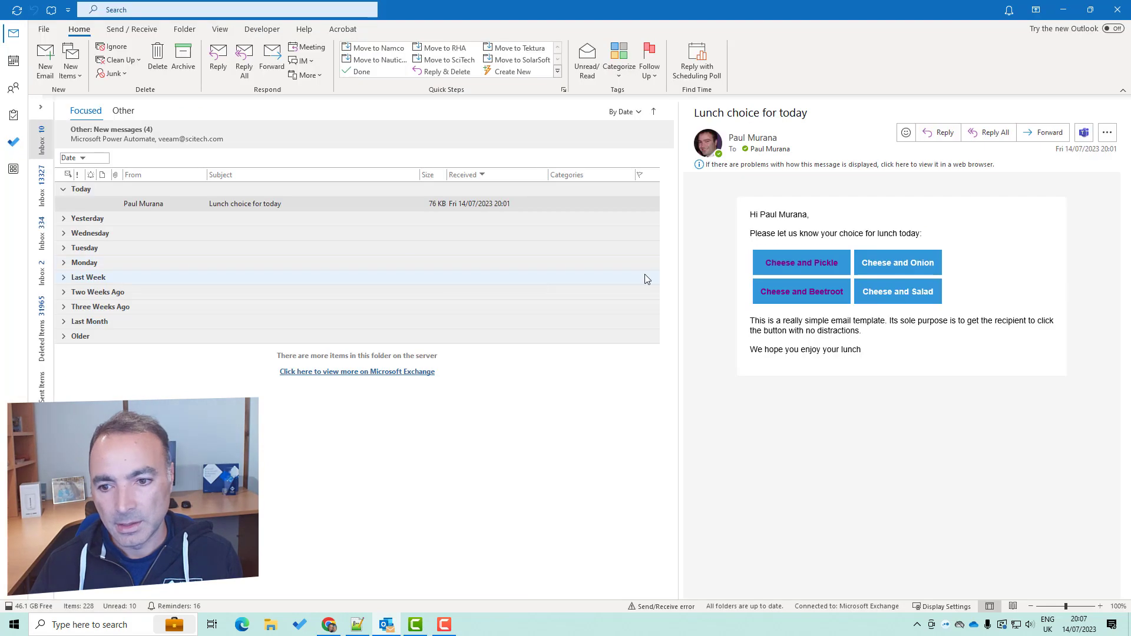
{"action": "left_click", "coordinate": [914, 289]}
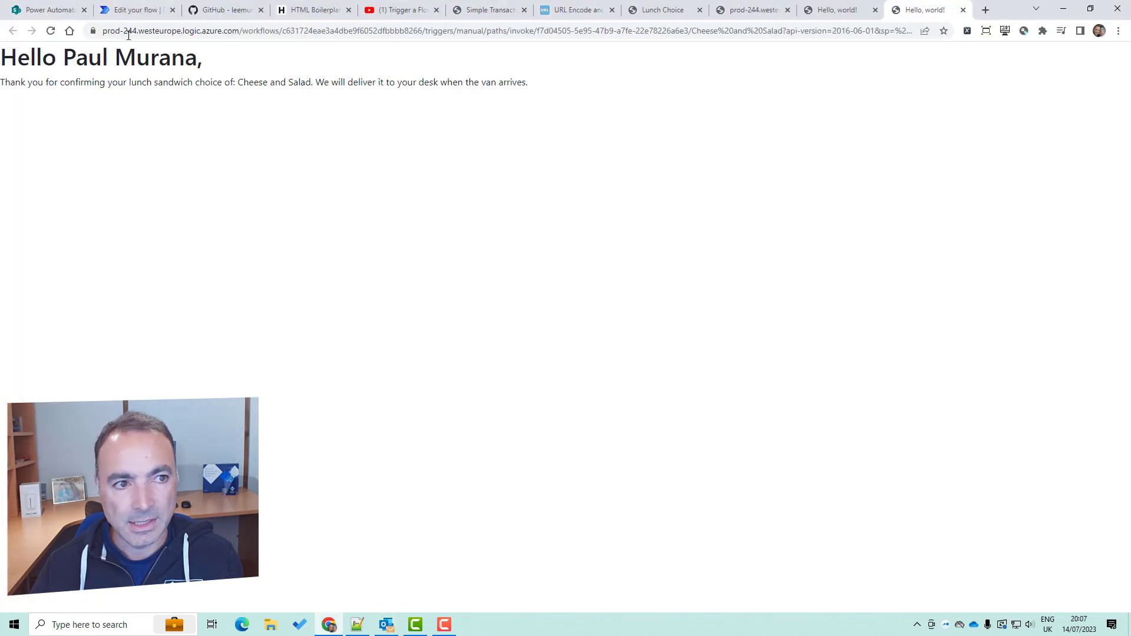
{"action": "left_click", "coordinate": [50, 10]}
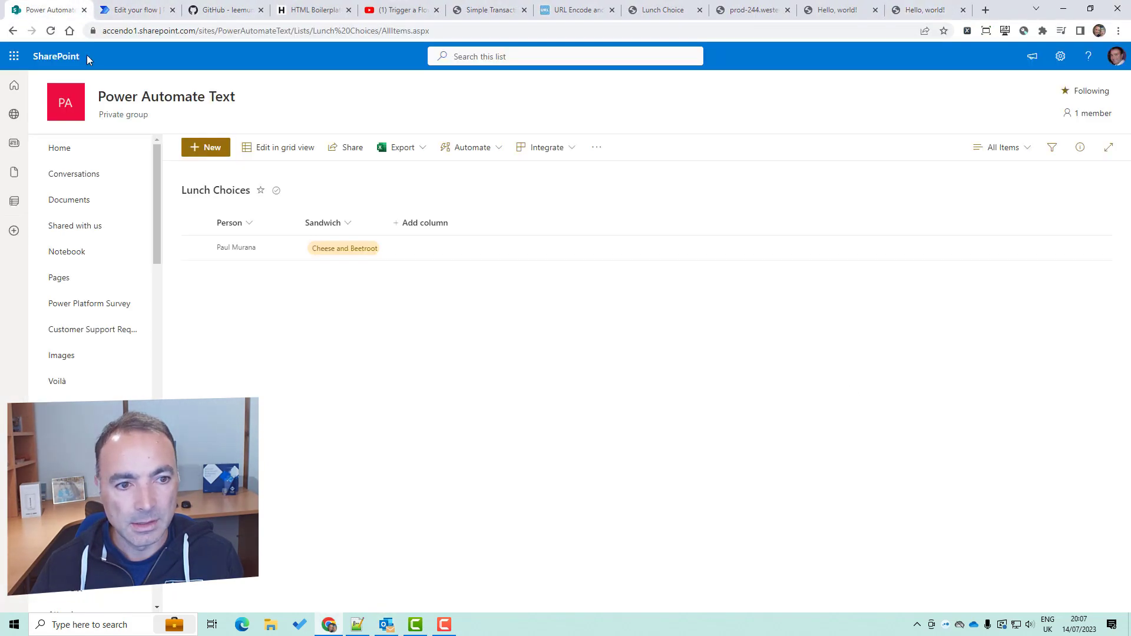
{"action": "left_click", "coordinate": [51, 31]}
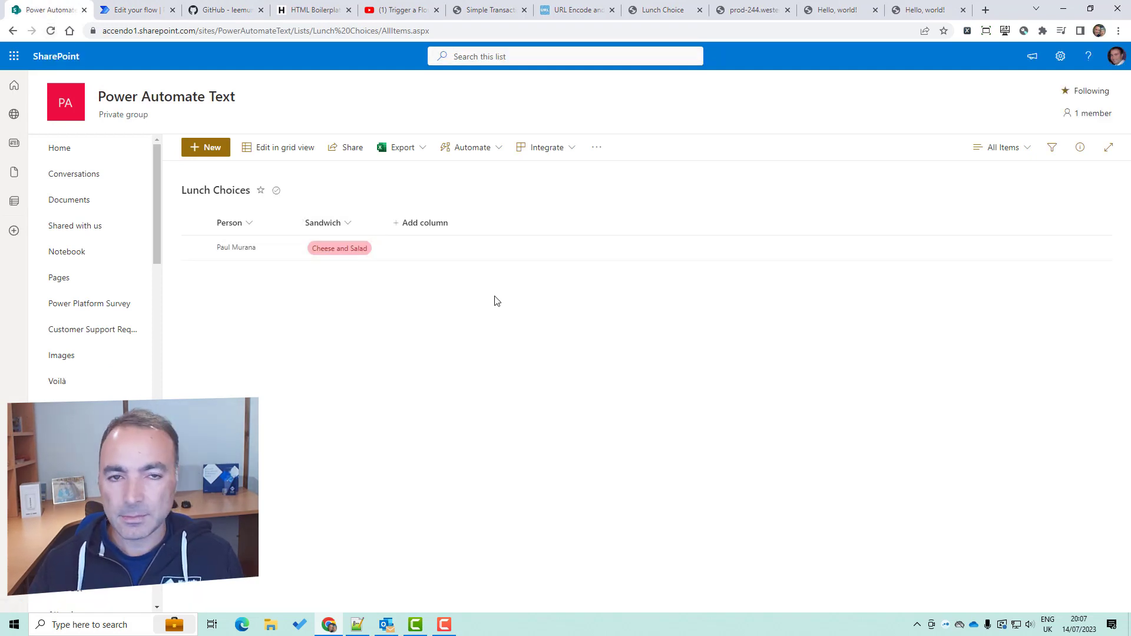
{"action": "left_click", "coordinate": [135, 10]}
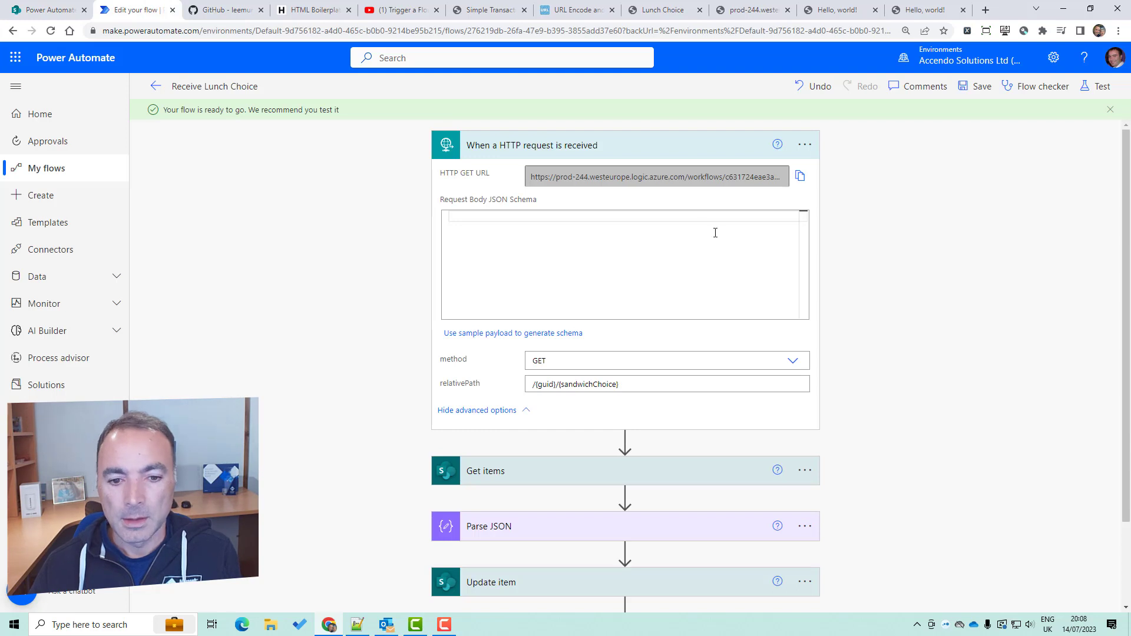
{"action": "left_click", "coordinate": [533, 389]}
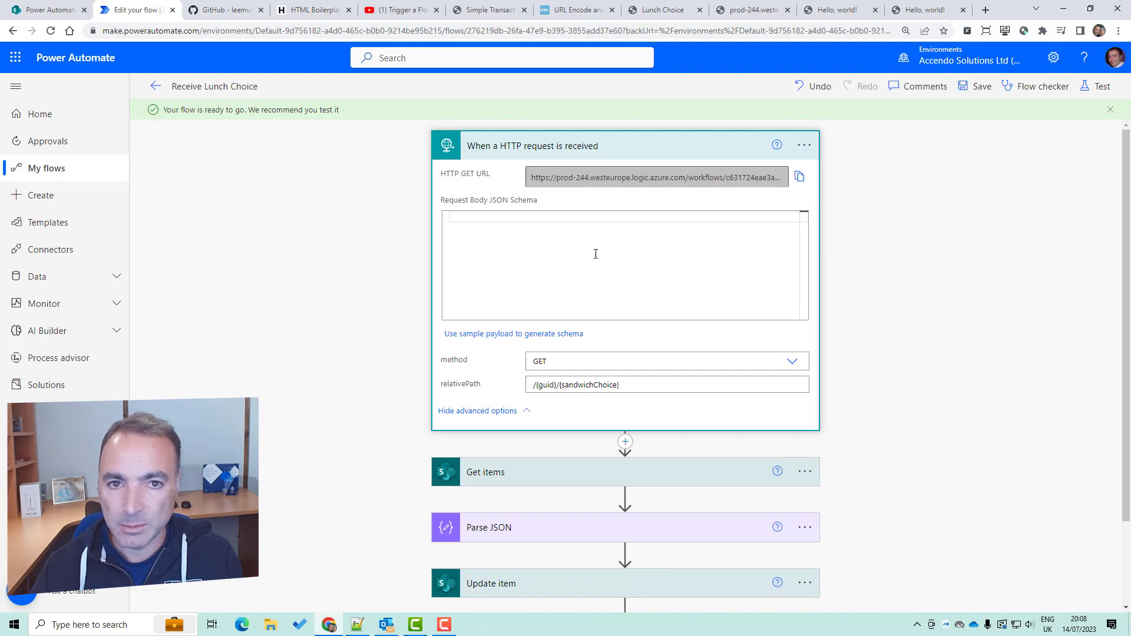
{"action": "left_click", "coordinate": [598, 151]}
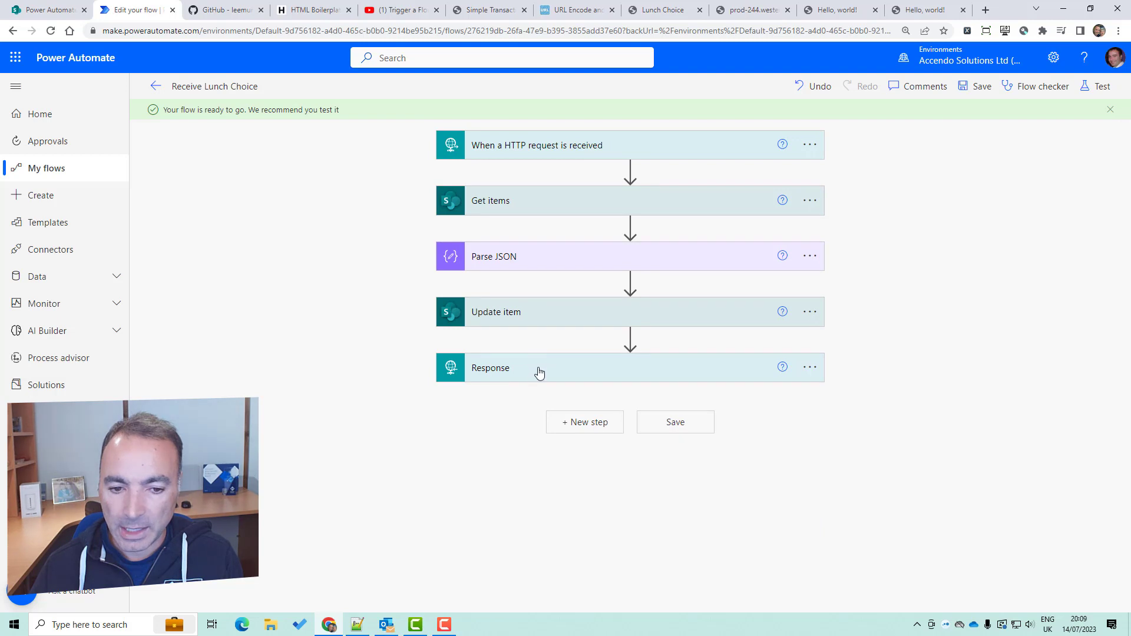
{"action": "left_click", "coordinate": [538, 372]}
{"action": "scroll", "coordinate": [1128, 340], "scroll_direction": "down", "scroll_amount": 3}
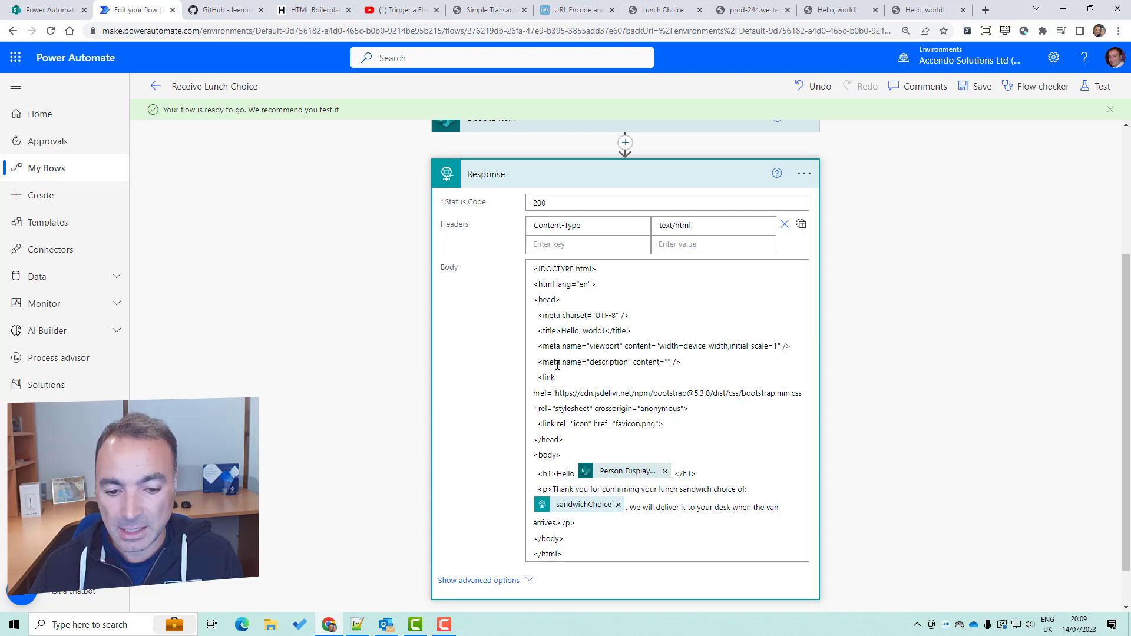
{"action": "left_click", "coordinate": [548, 173]}
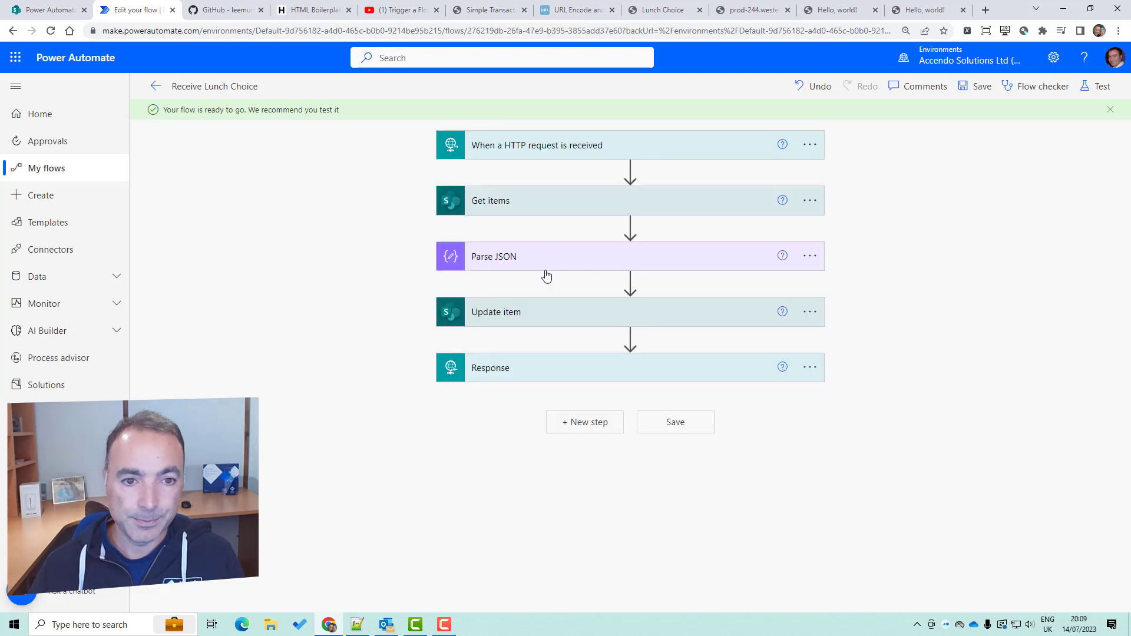
{"action": "left_click", "coordinate": [48, 10]}
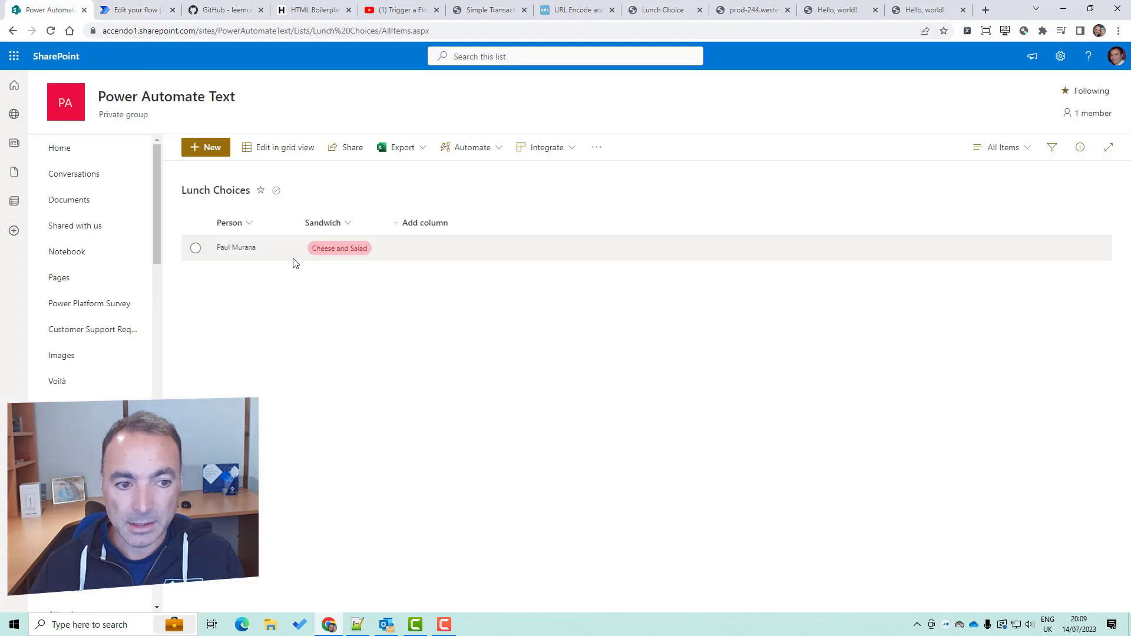